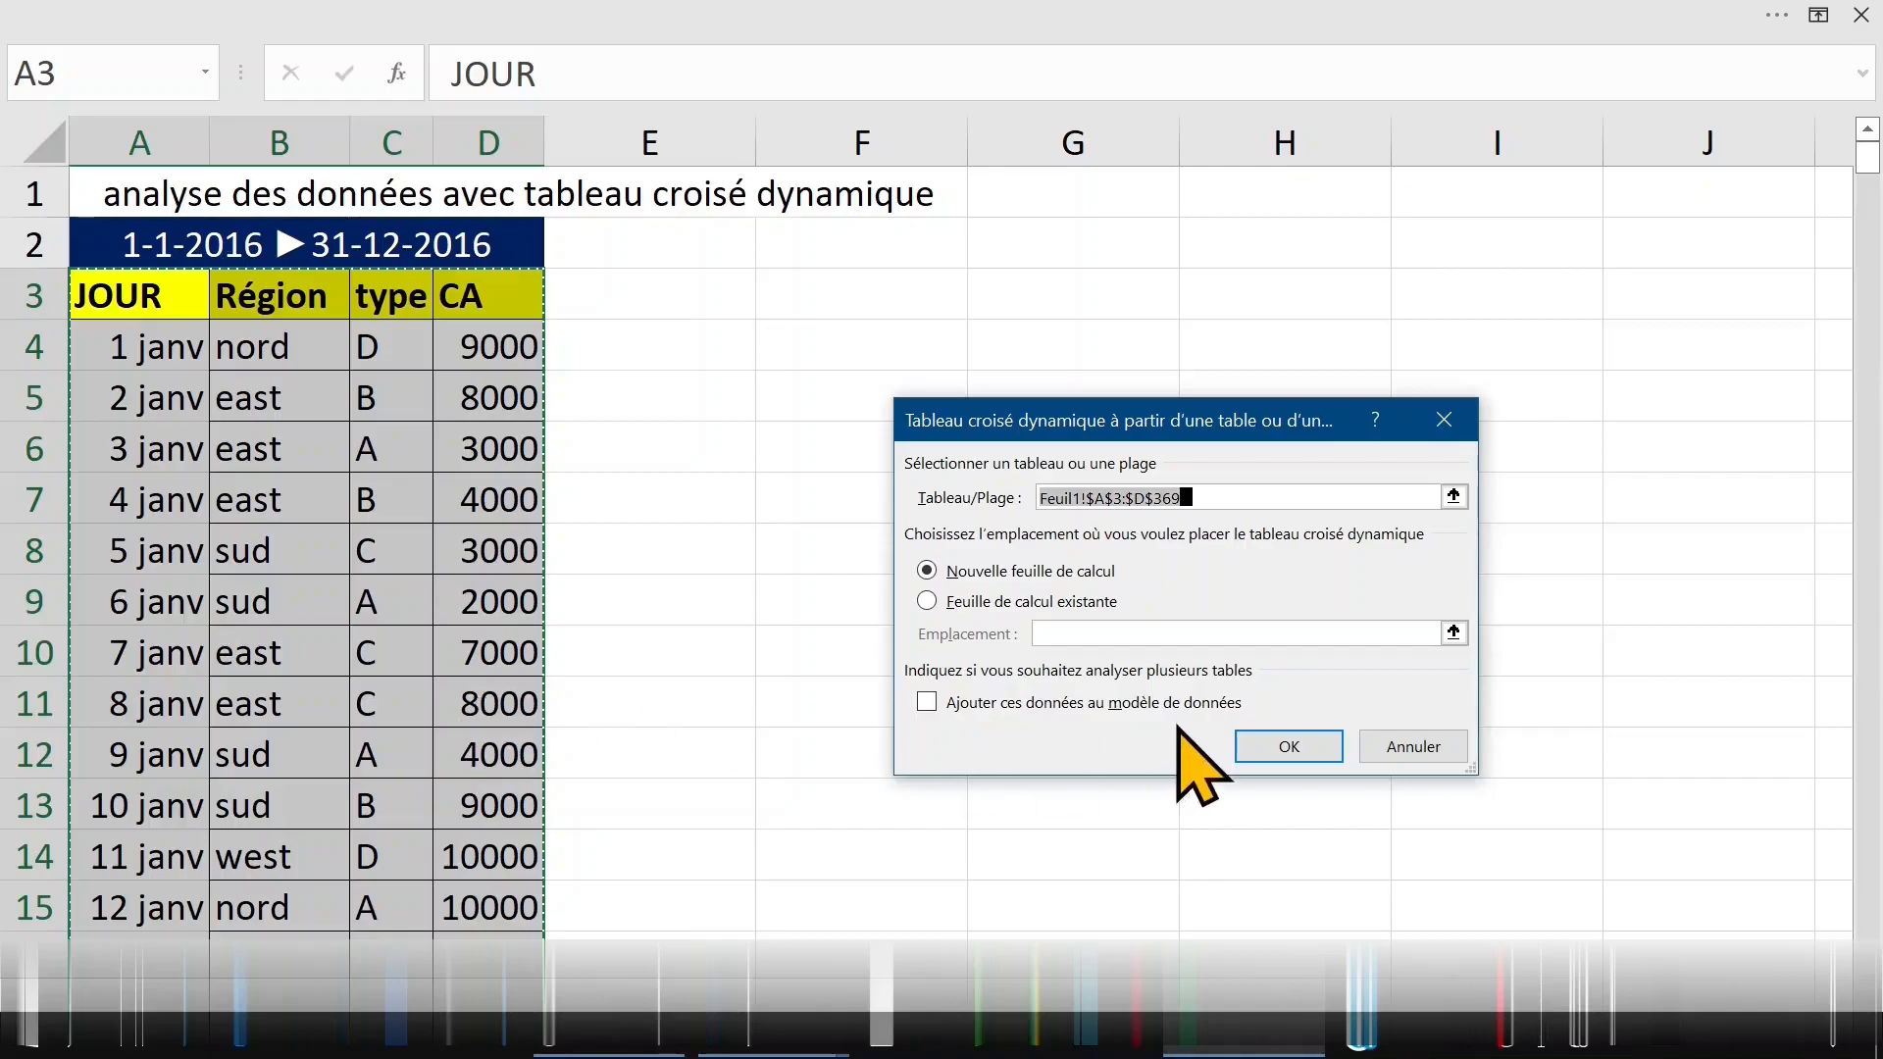
- Create a pivot table from Feuil1!$A$3:$D$369 on the existing worksheet, starting at cell F3
{"action": "left_click", "coordinate": [1032, 603]}
{"action": "left_click_drag", "start_coordinate": [1079, 433], "coordinate": [1407, 371]}
{"action": "left_click", "coordinate": [874, 299]}
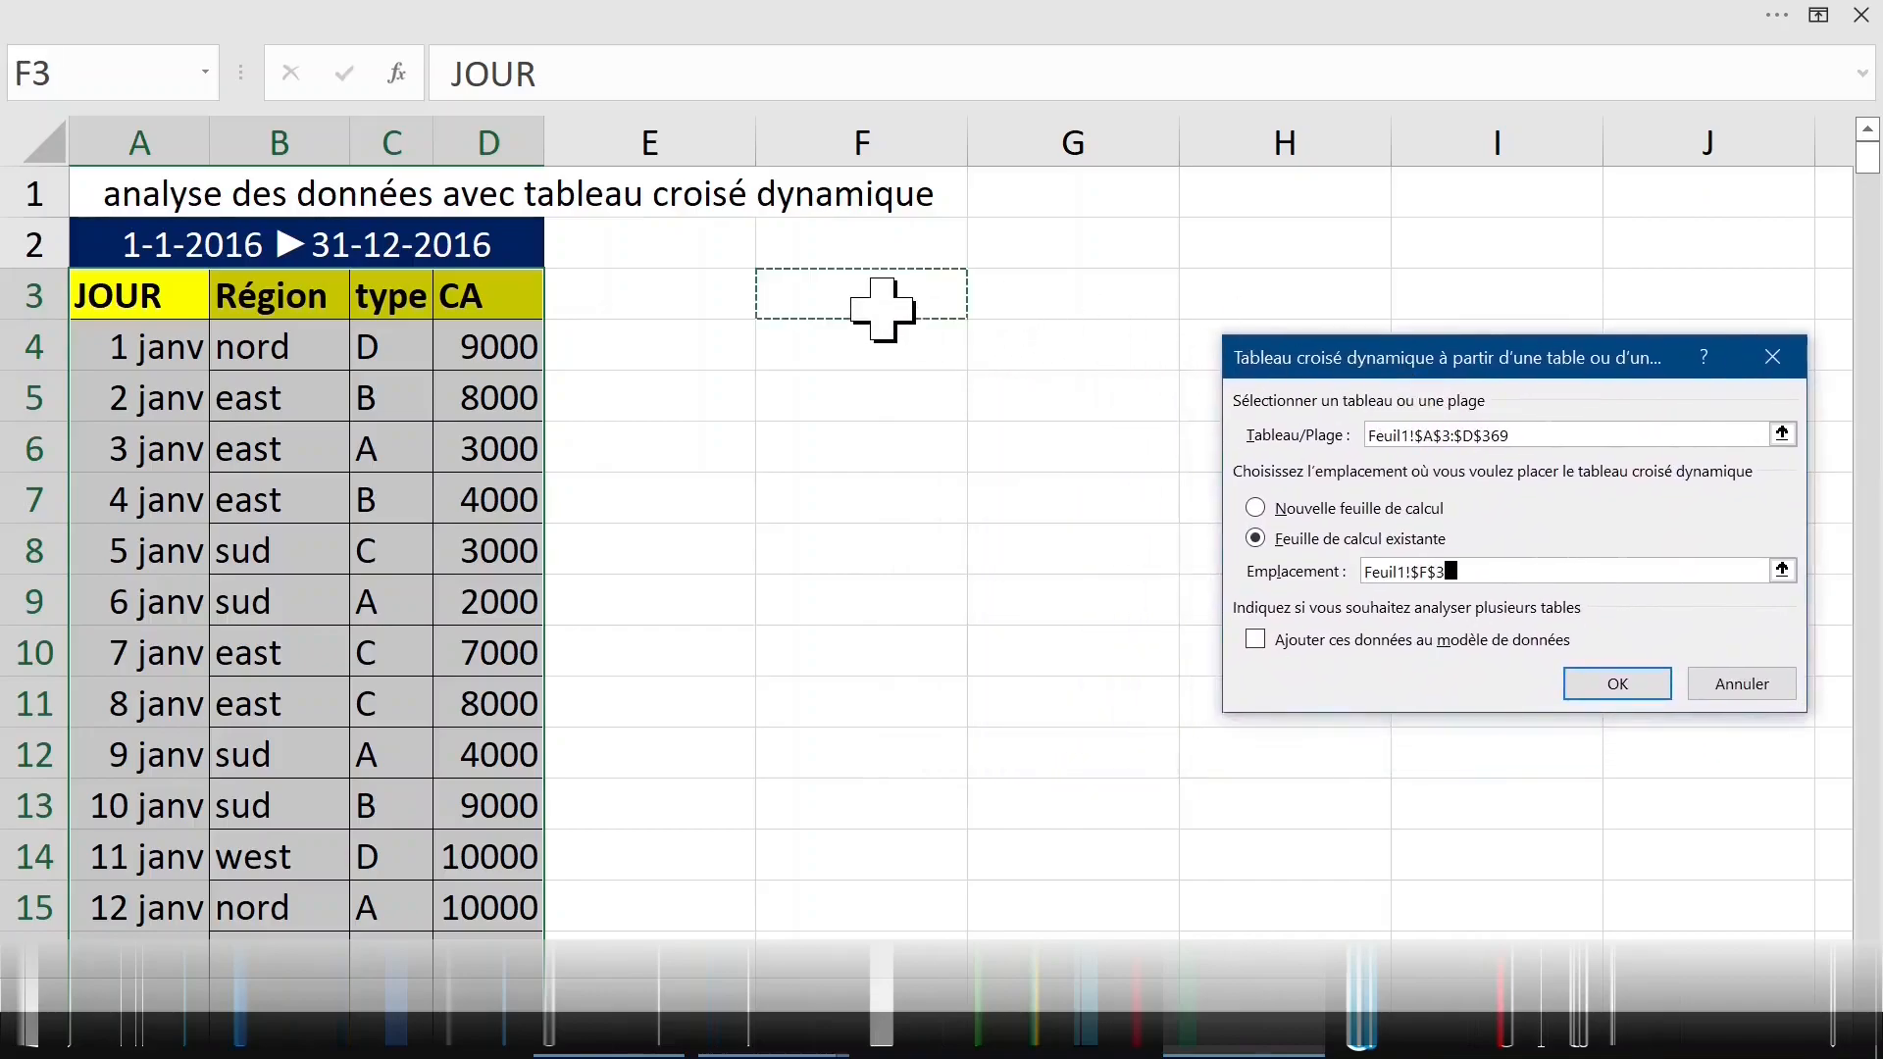
{"action": "left_click", "coordinate": [1631, 693]}
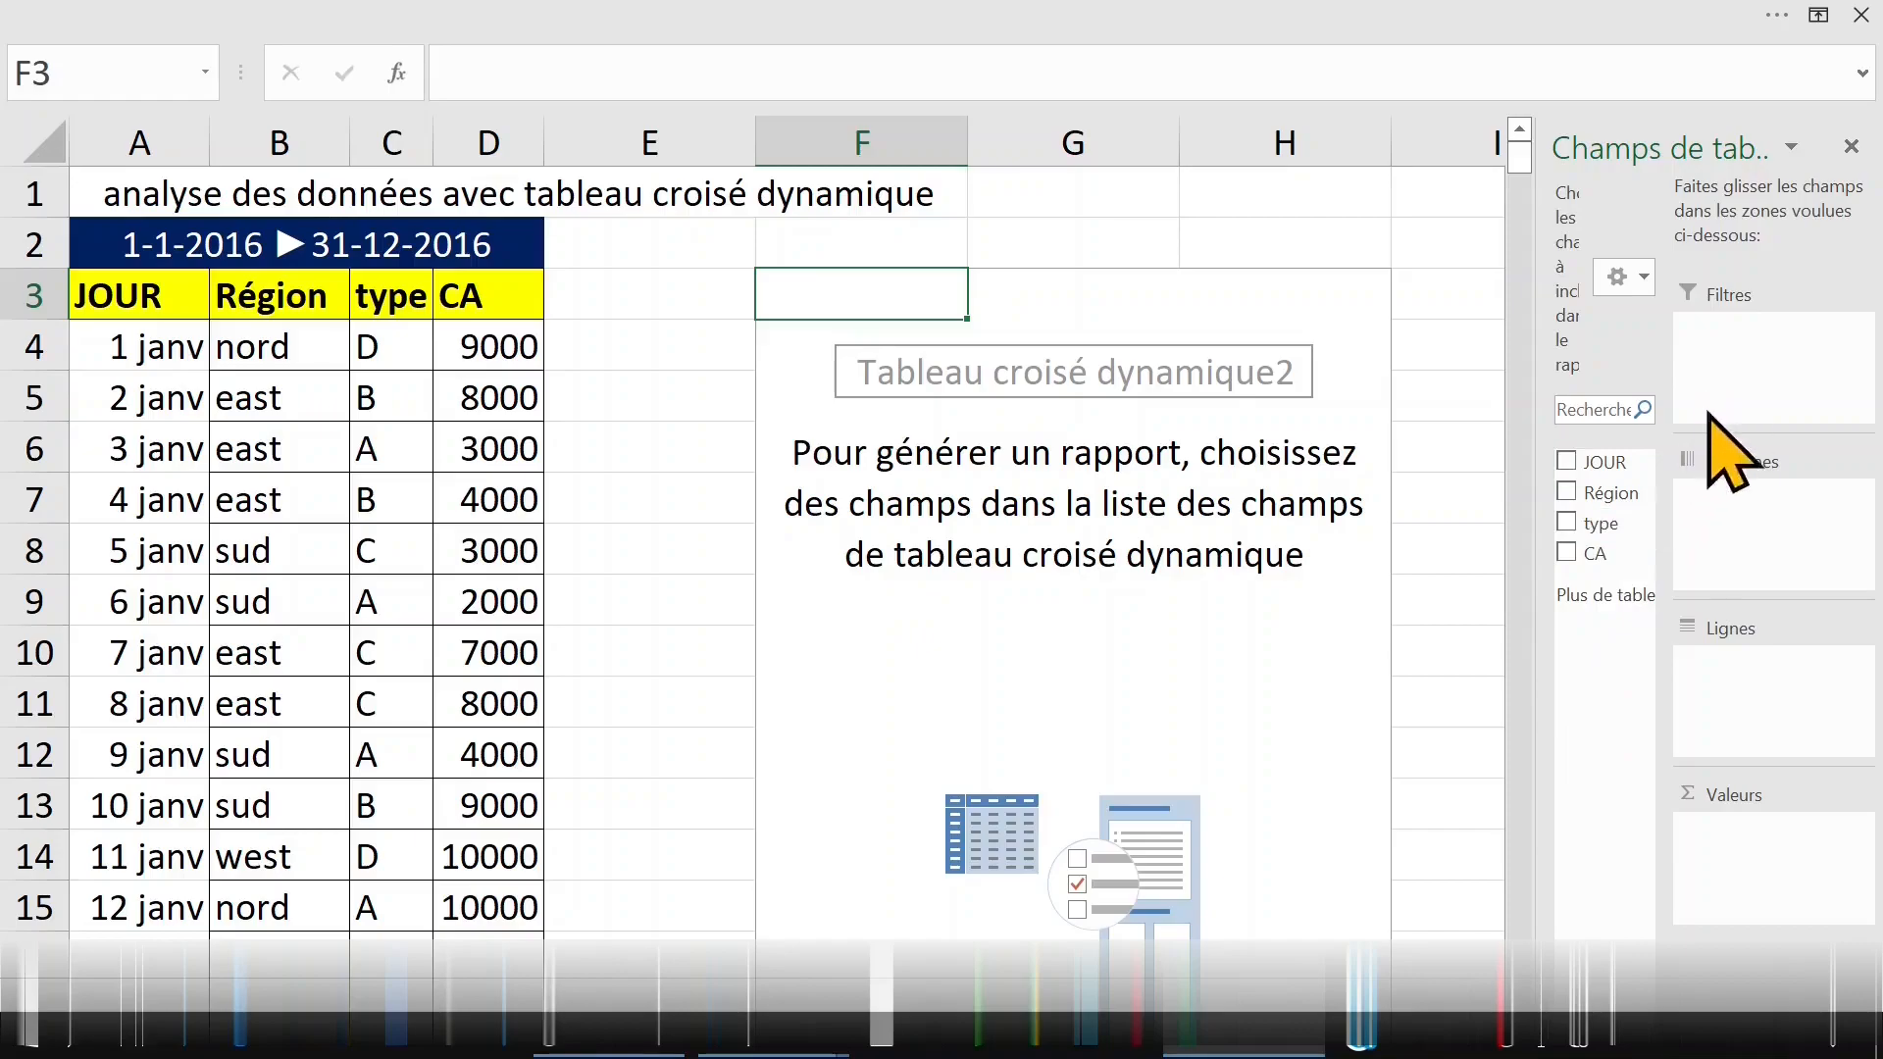
- Set the pivot field pane to stacked fields and areas, and add JOUR as the row field
{"action": "left_click", "coordinate": [1644, 278]}
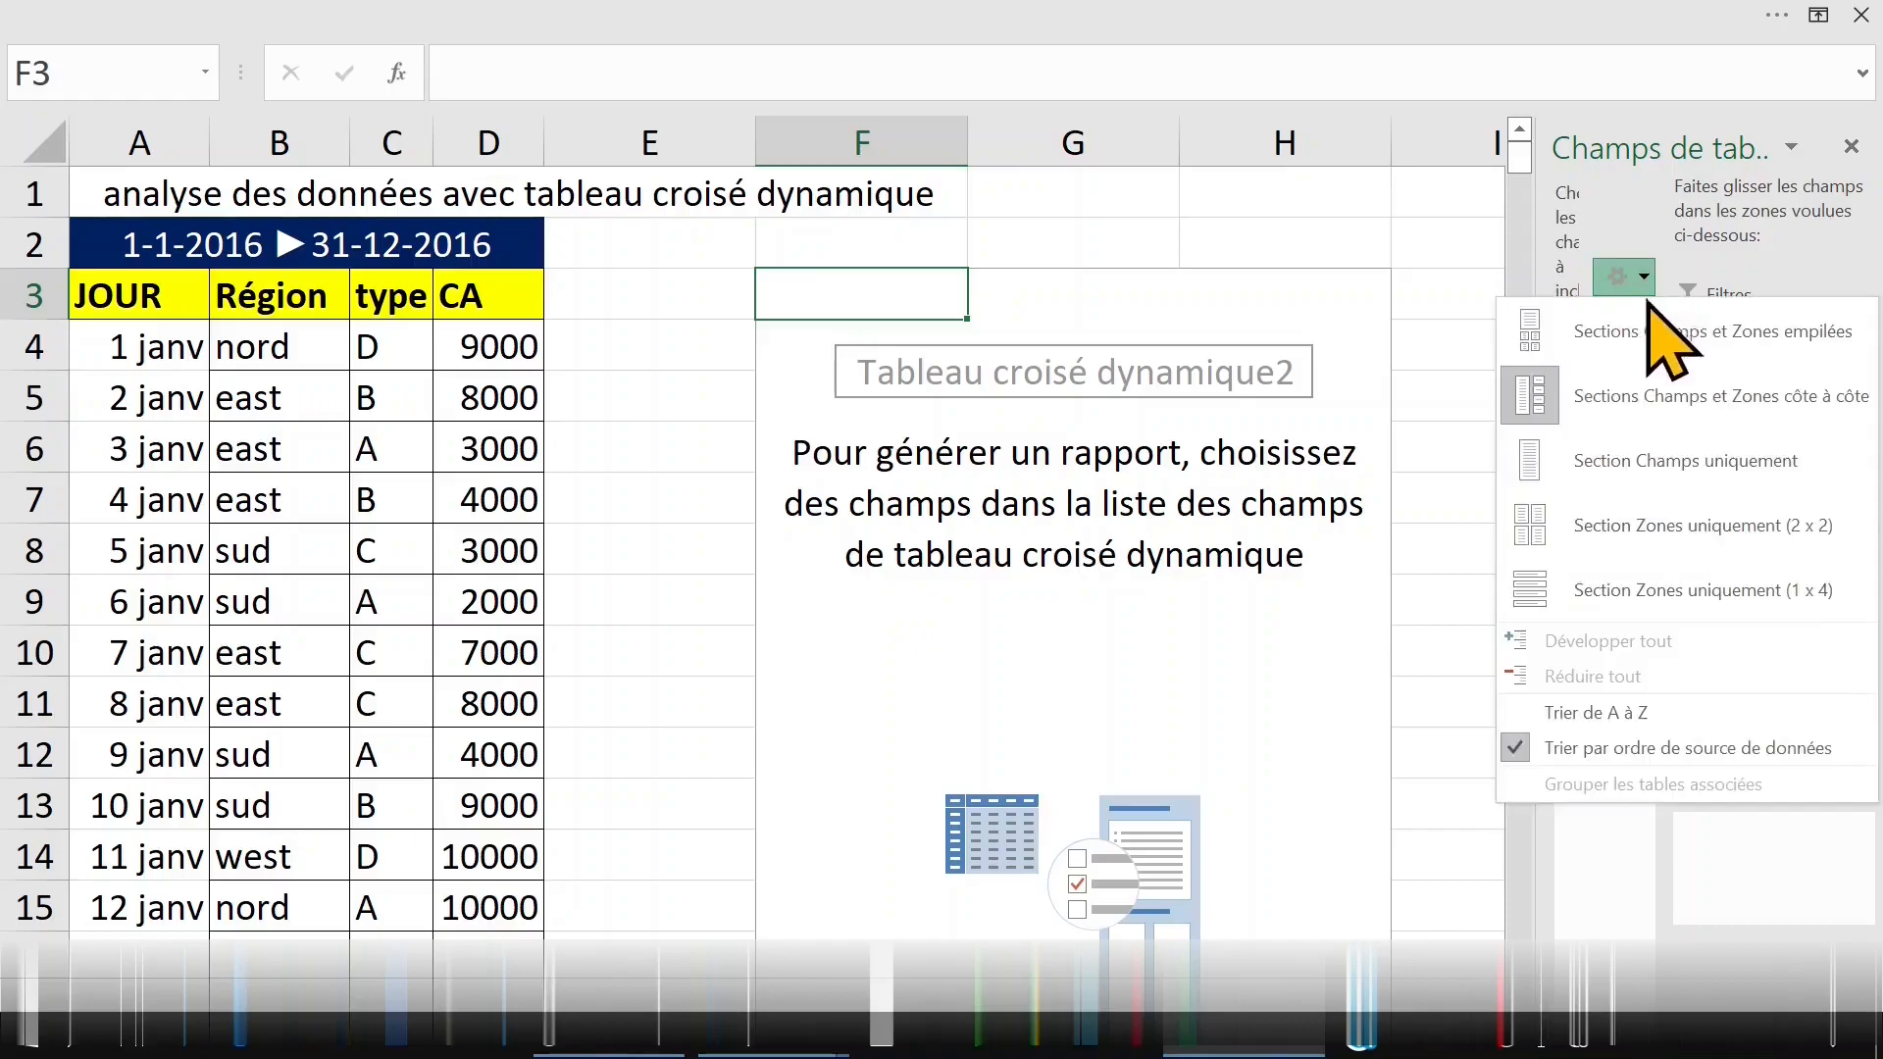
{"action": "left_click", "coordinate": [1613, 332]}
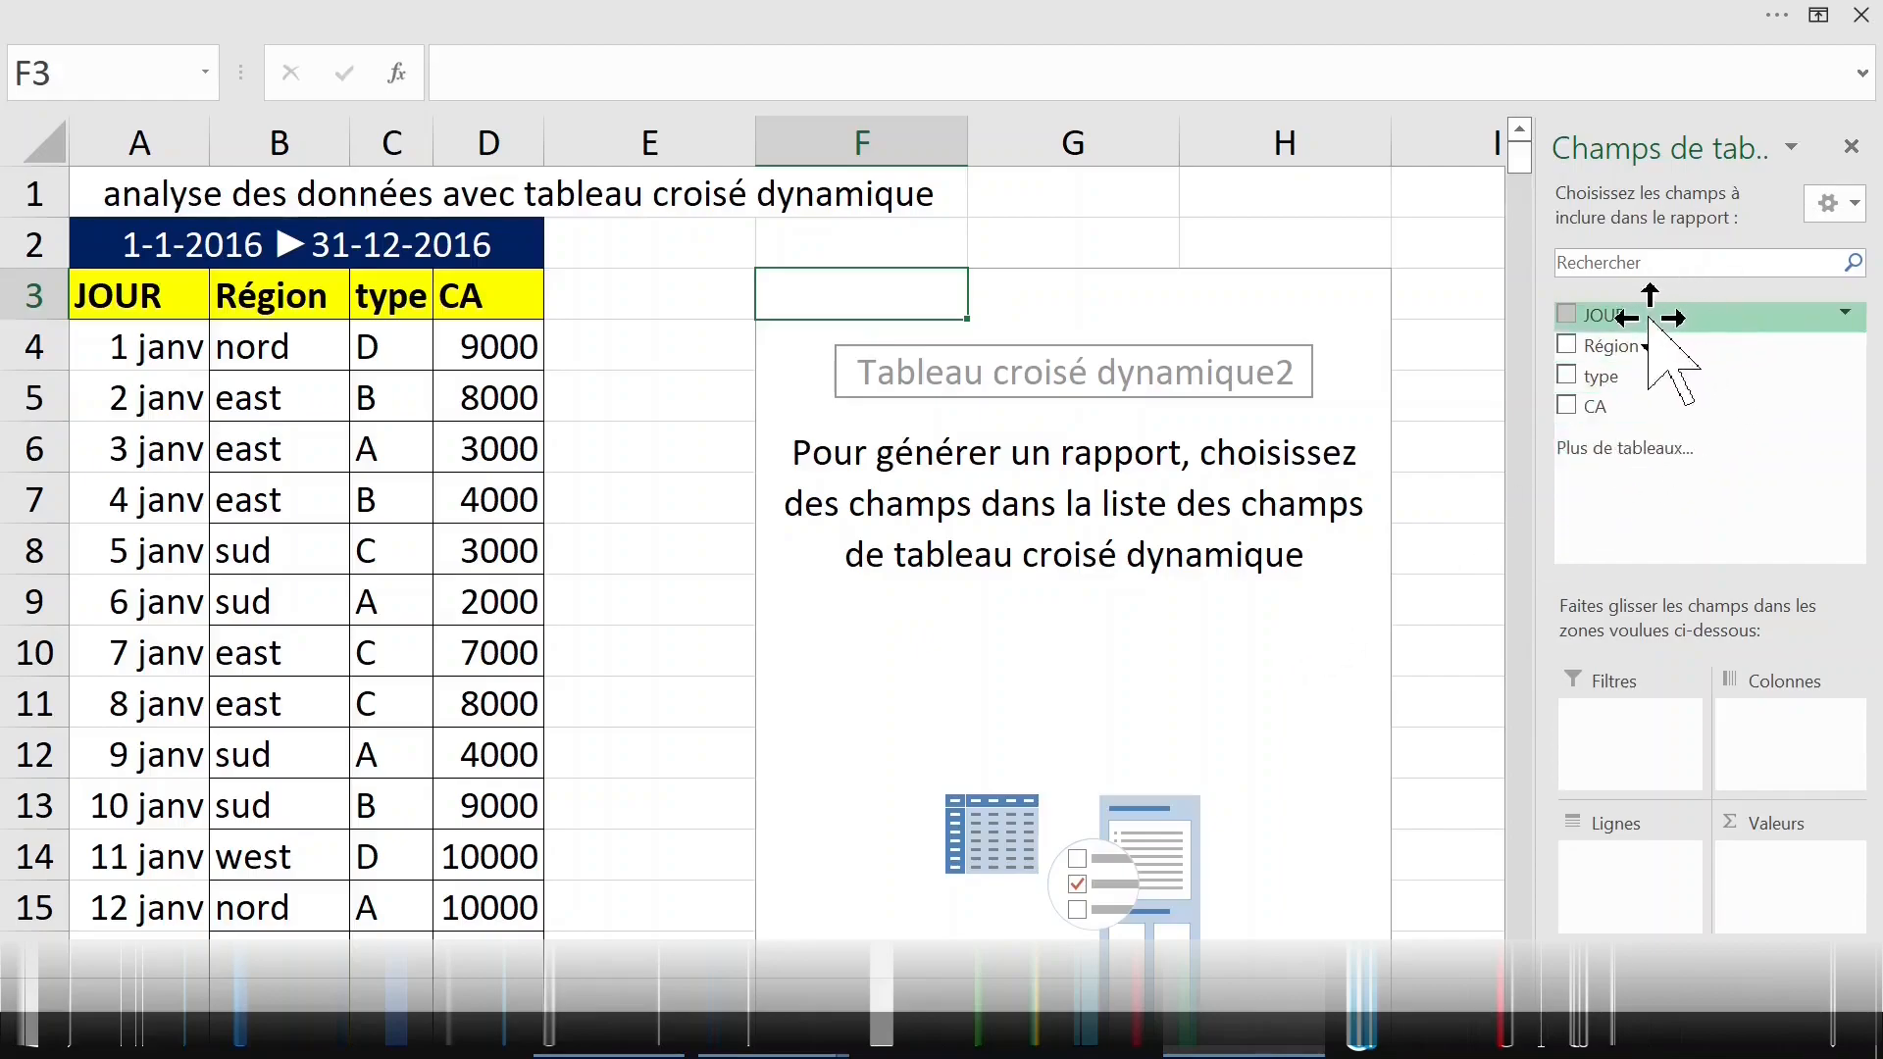
{"action": "left_click_drag", "start_coordinate": [1650, 321], "coordinate": [1645, 366]}
{"action": "left_click_drag", "start_coordinate": [1632, 480], "coordinate": [1617, 861]}
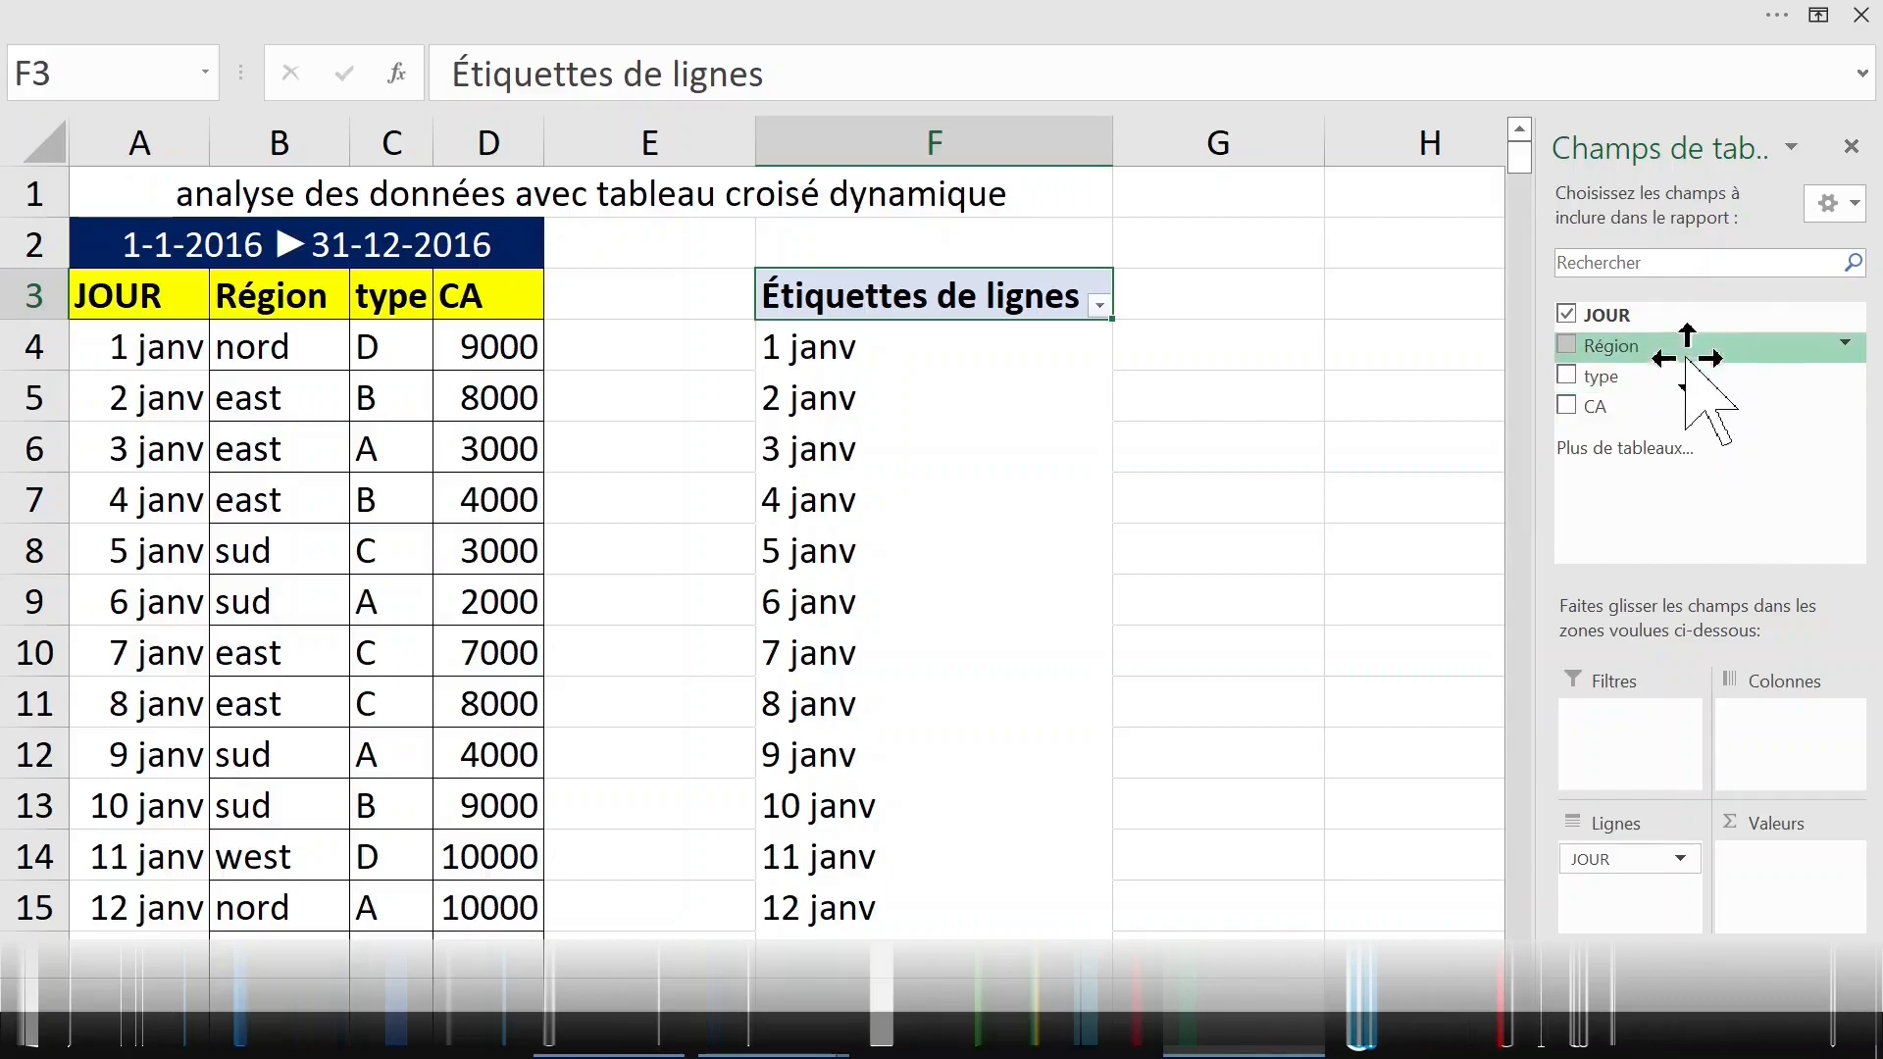
- Add Région as the column field and CA as the summed value field, and close the field list
{"action": "left_click_drag", "start_coordinate": [1648, 347], "coordinate": [1761, 716]}
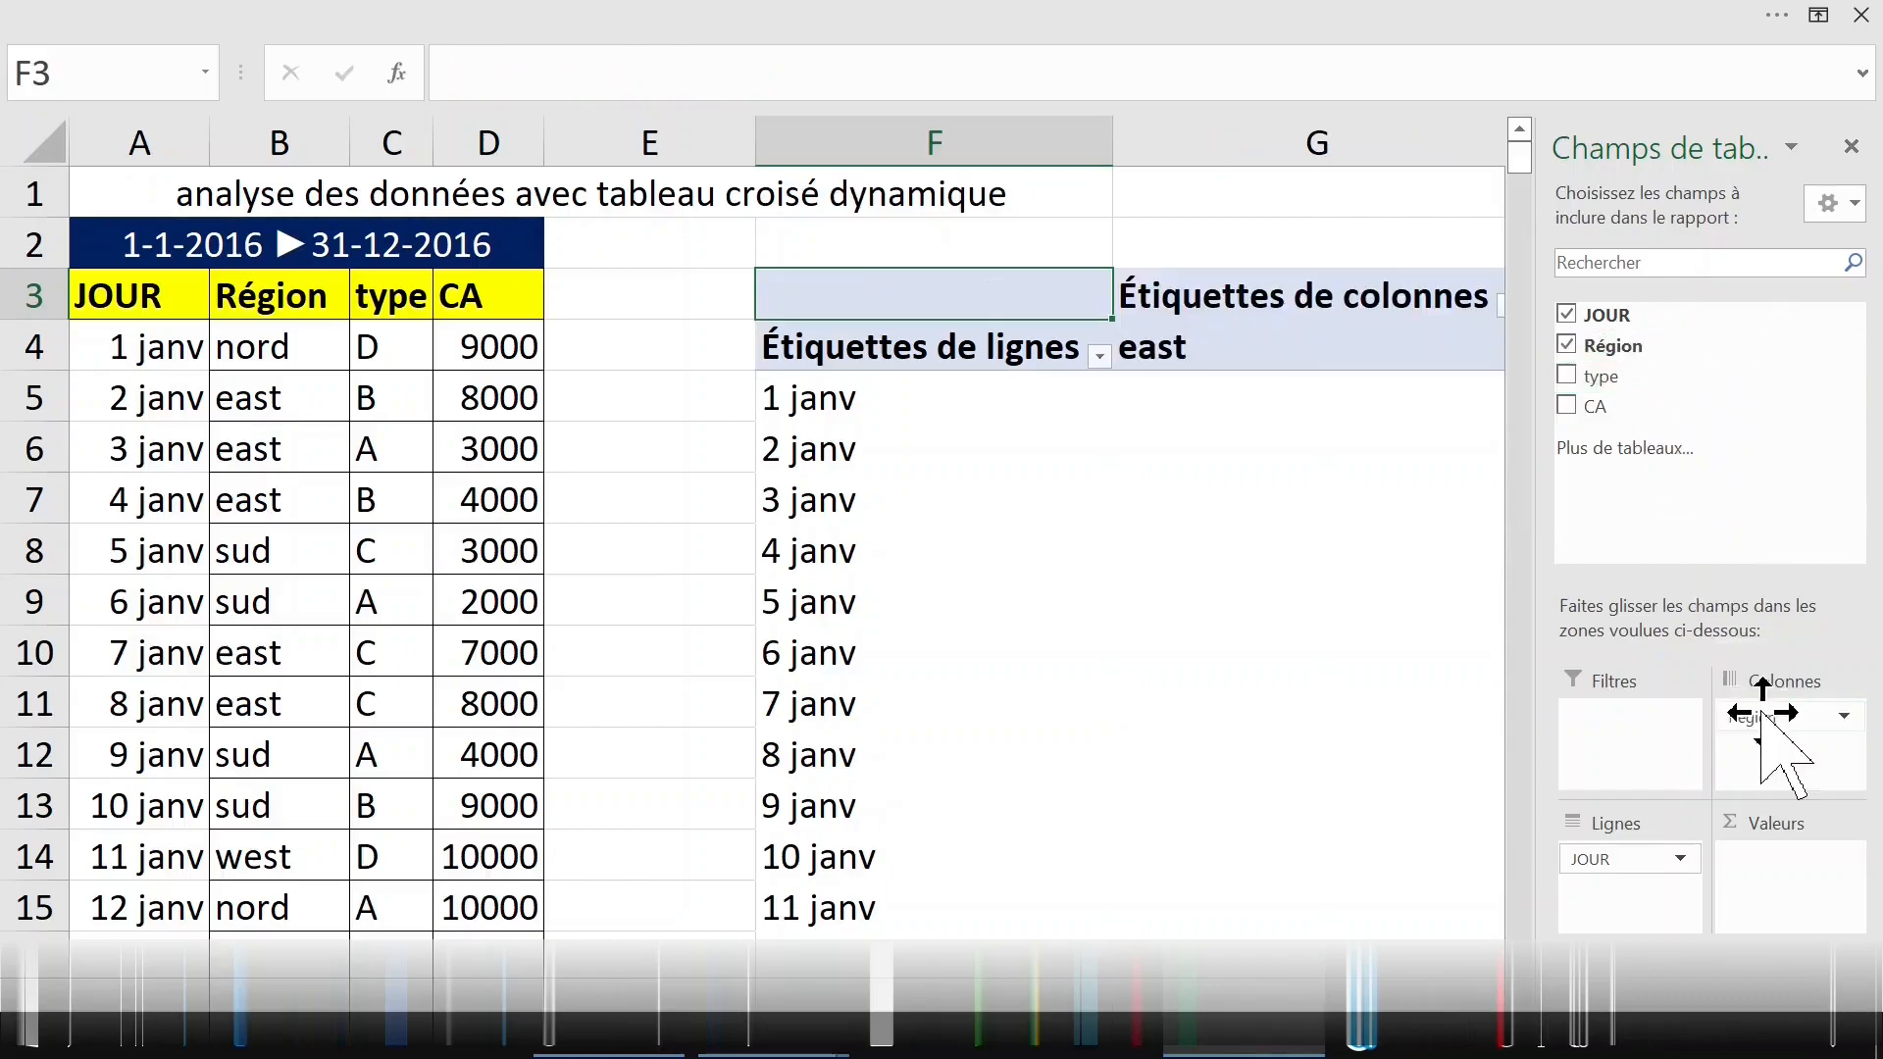
{"action": "left_click_drag", "start_coordinate": [1652, 408], "coordinate": [1672, 477]}
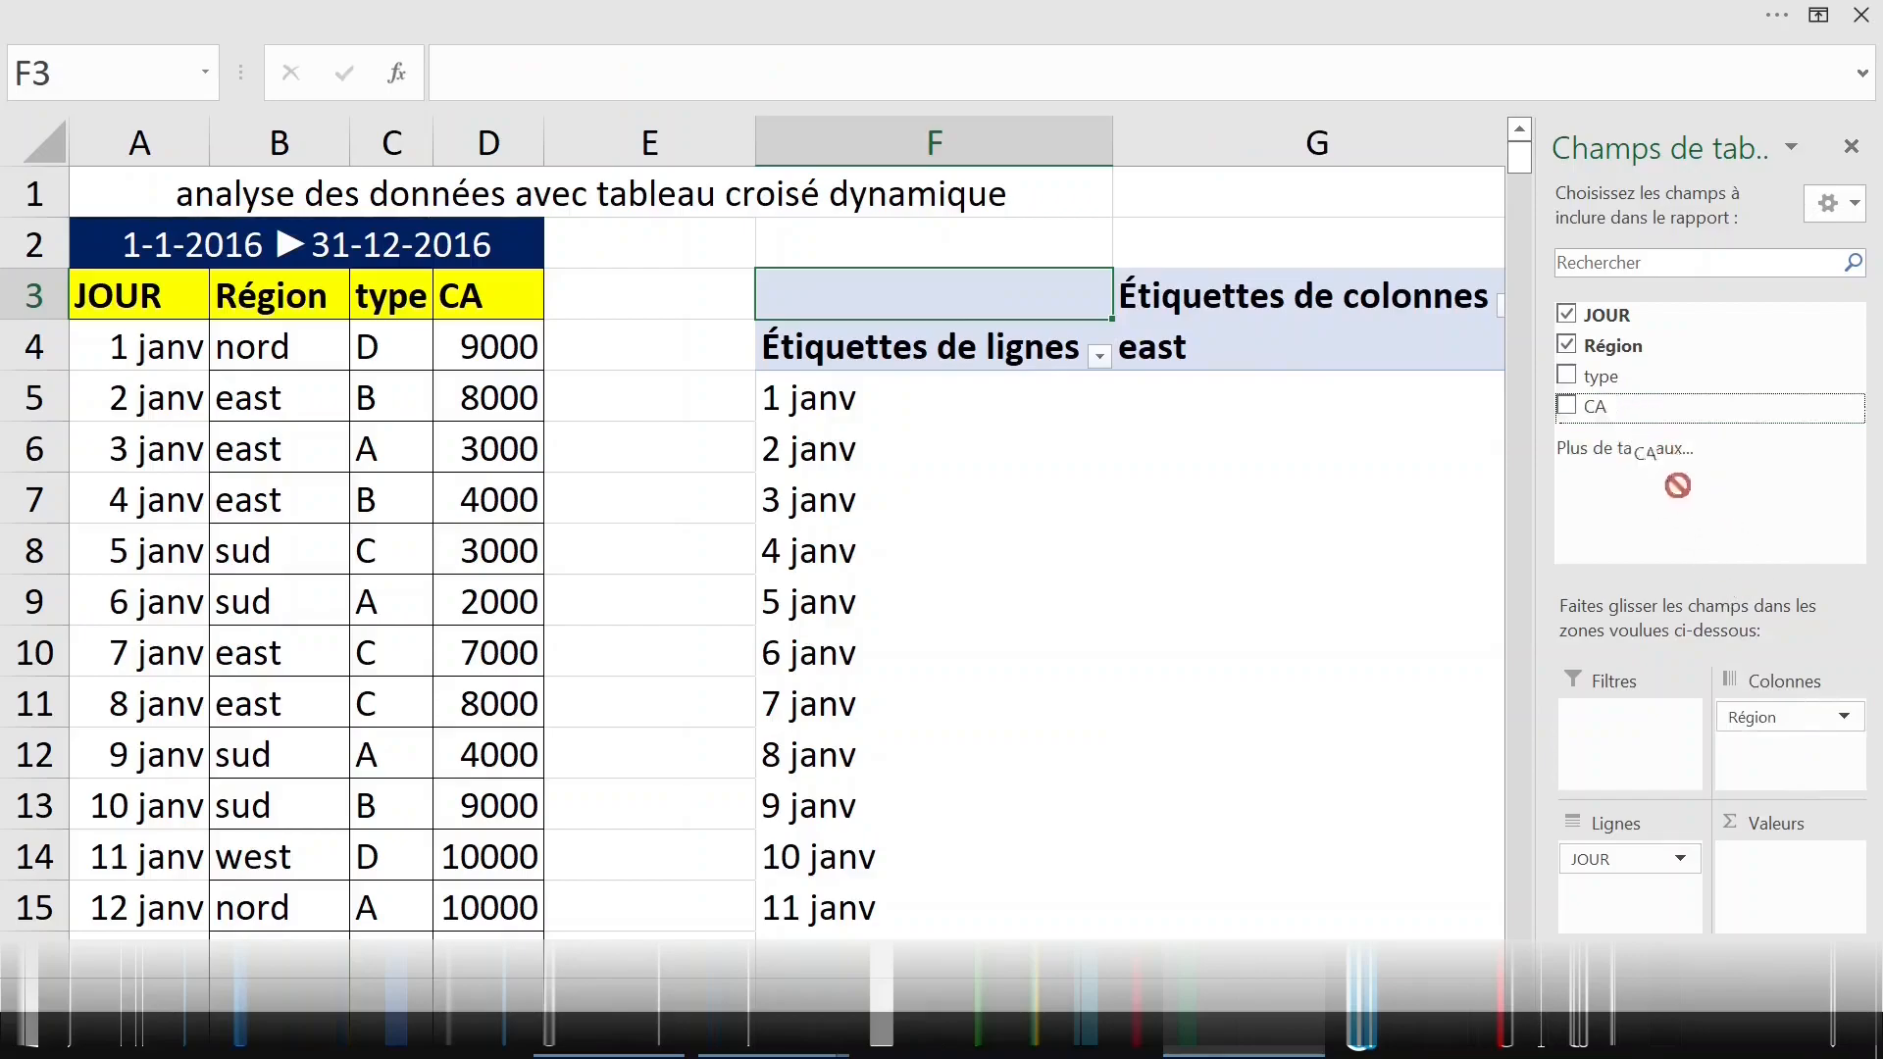
{"action": "left_click_drag", "start_coordinate": [1788, 810], "coordinate": [1765, 874]}
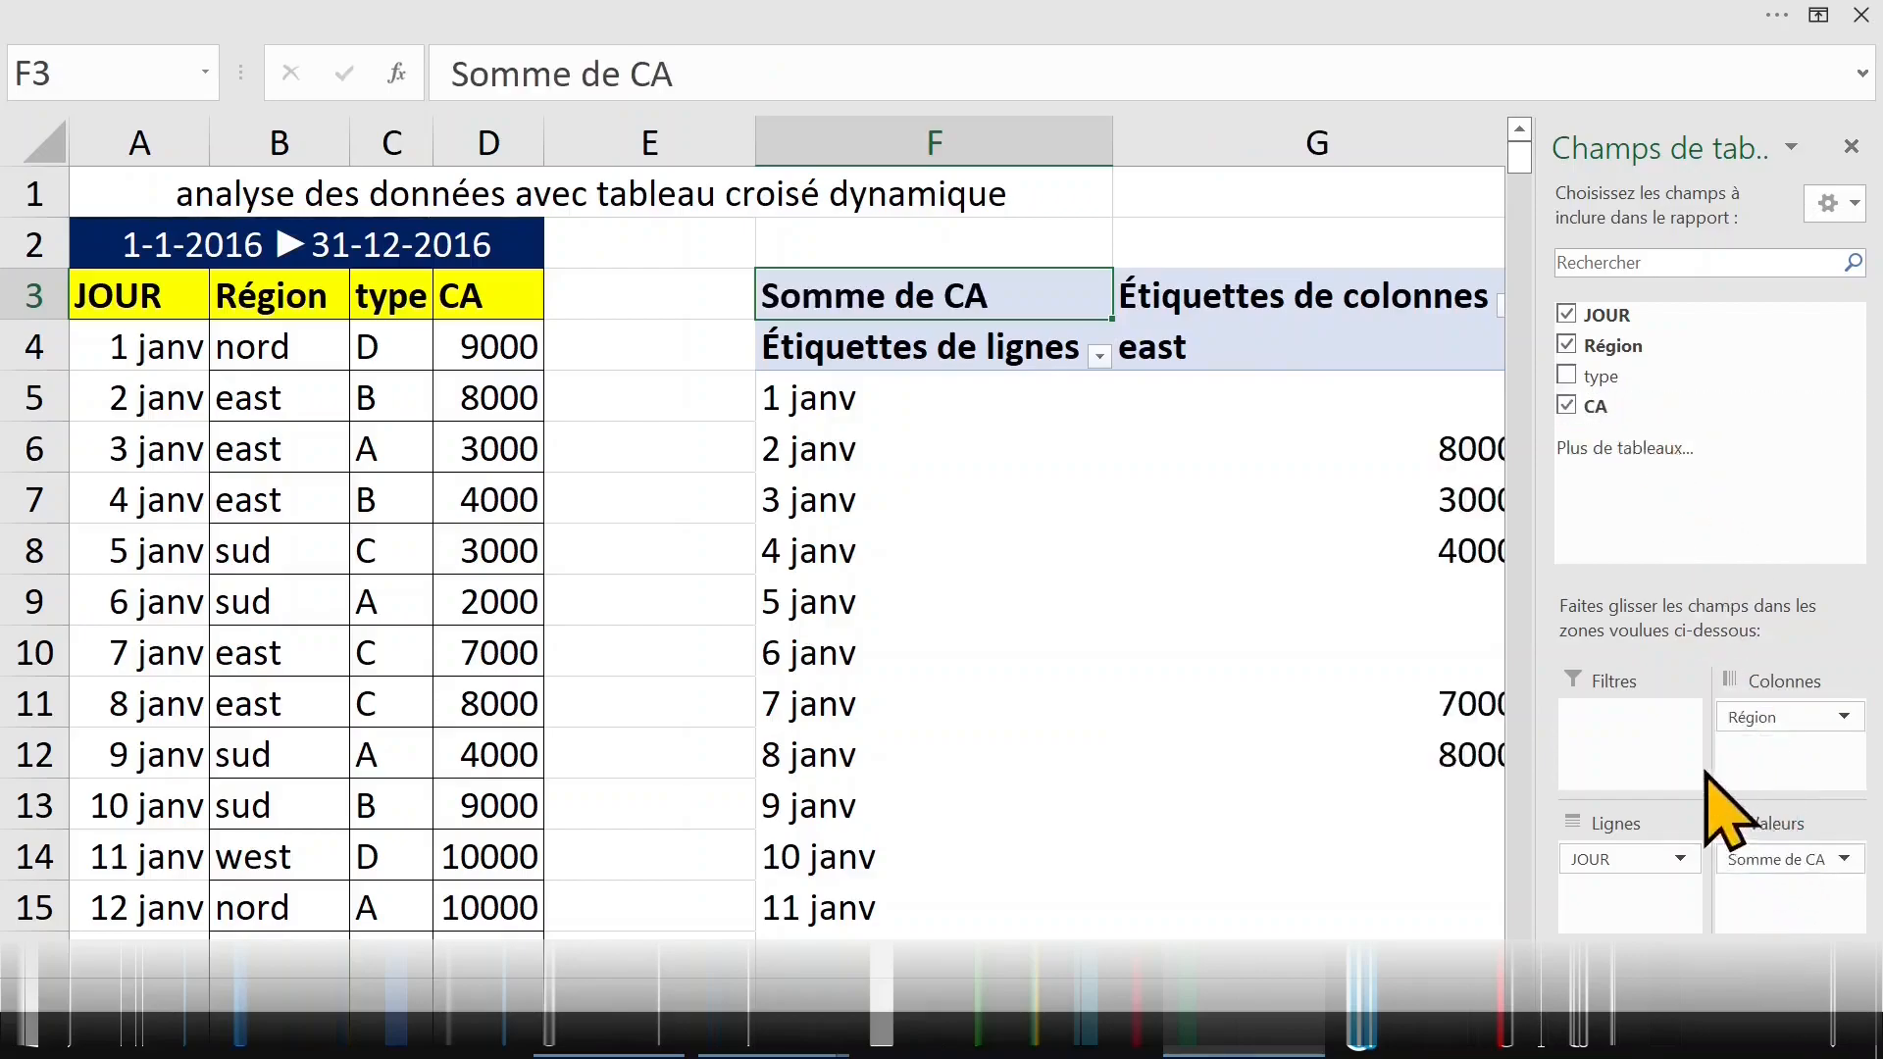
{"action": "left_click", "coordinate": [1226, 467]}
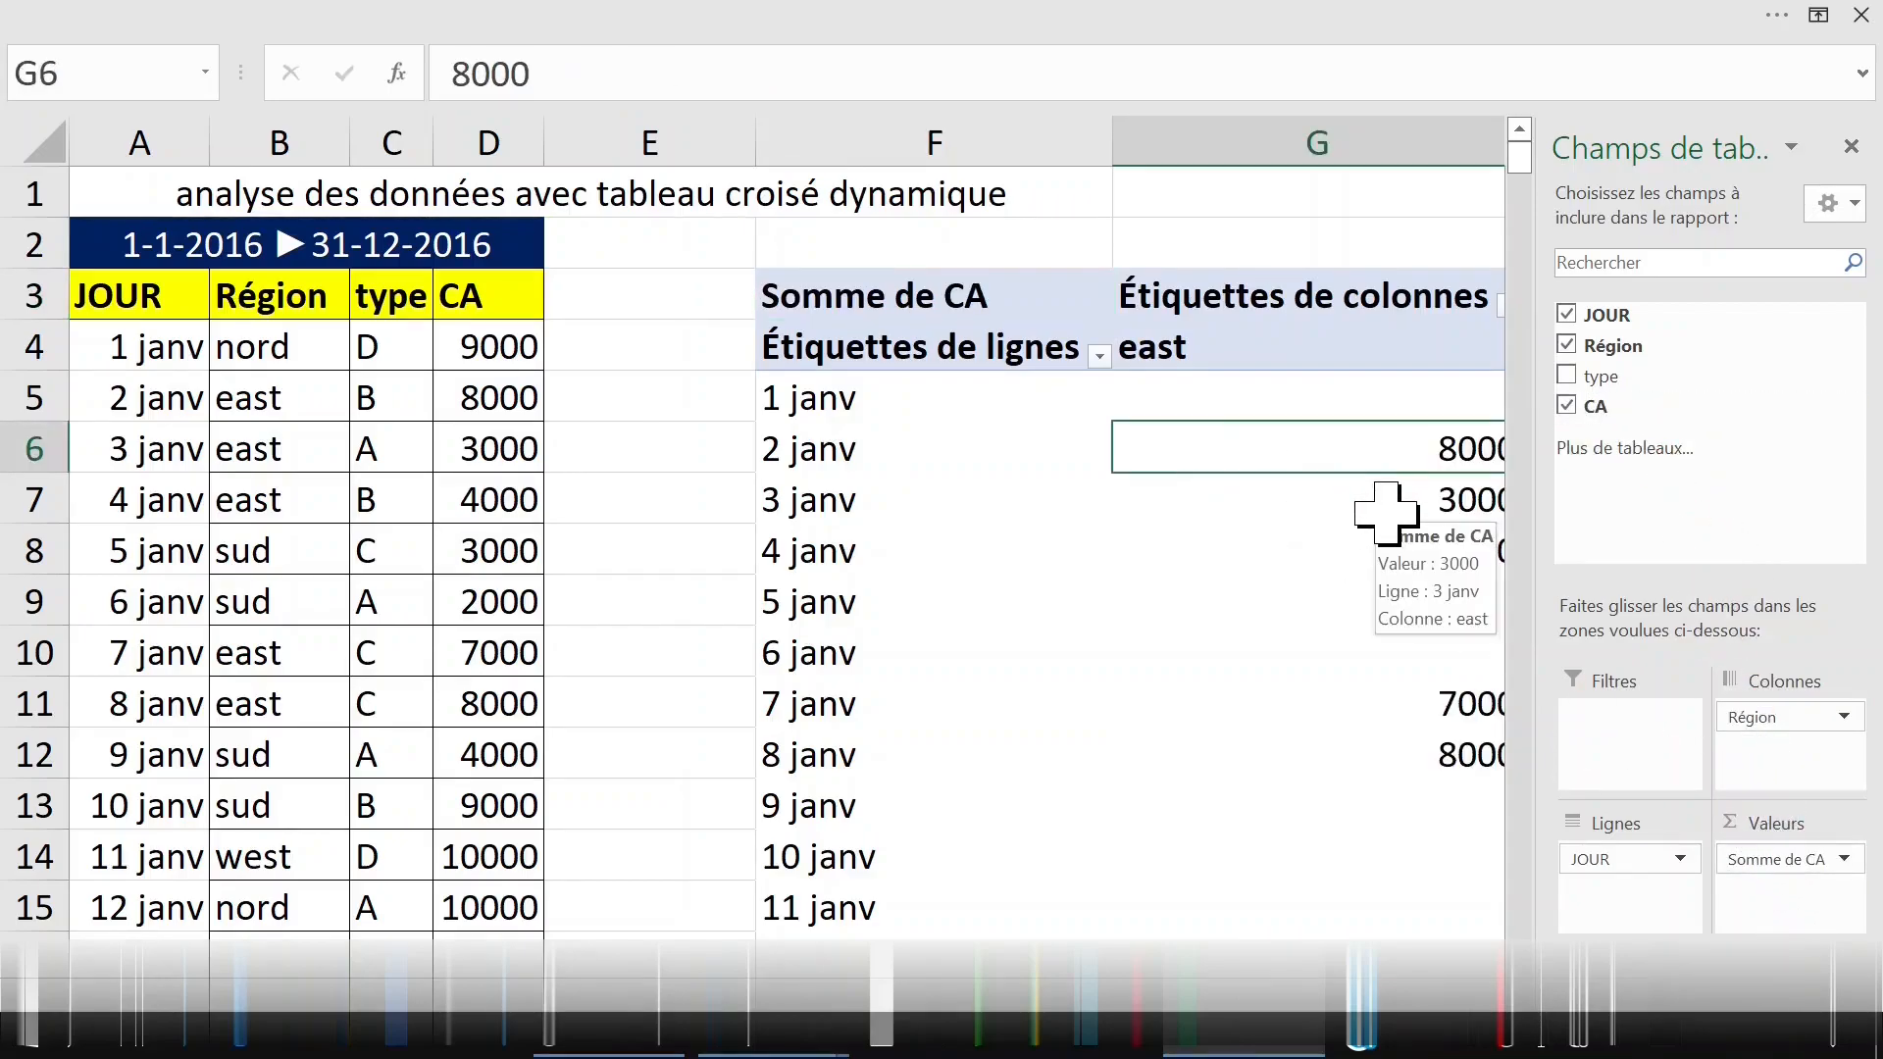
{"action": "left_click", "coordinate": [1852, 146]}
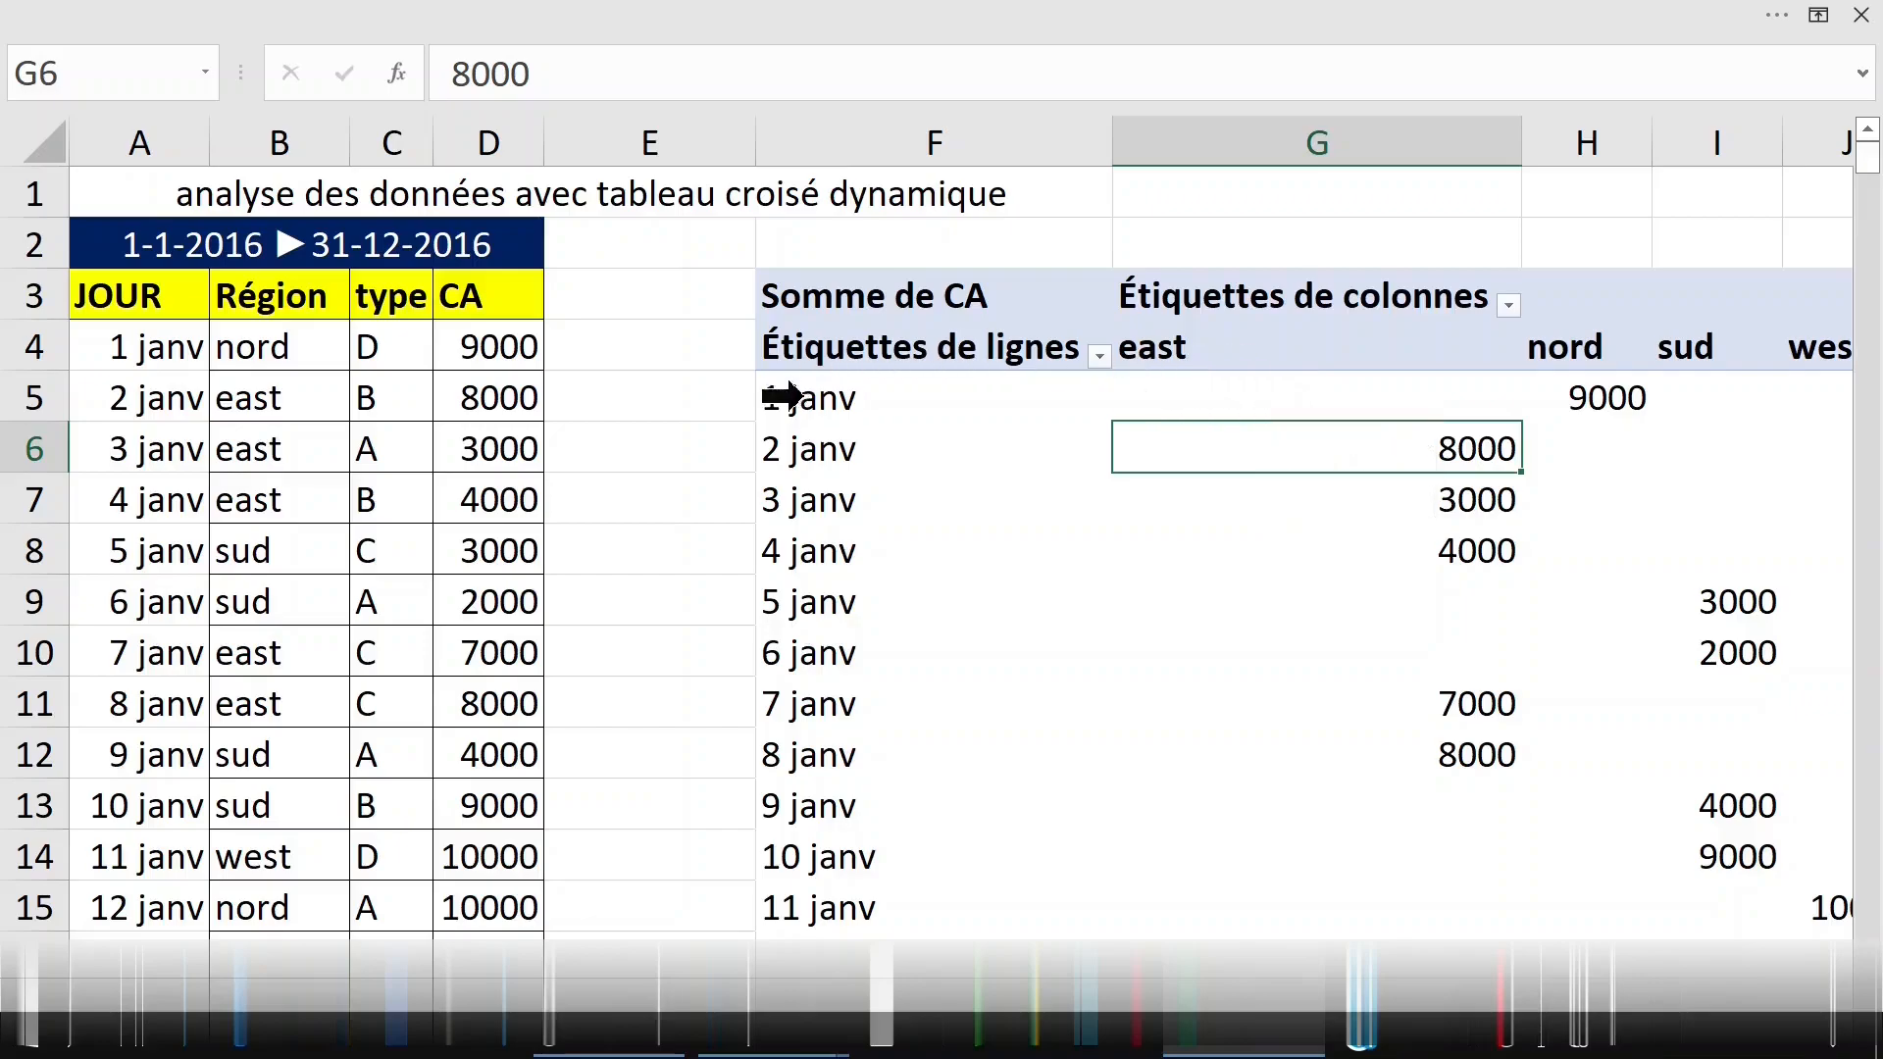
- Group the pivot table's JOUR row dates by month (Mois) only
{"action": "left_click", "coordinate": [853, 392]}
{"action": "right_click", "coordinate": [873, 397]}
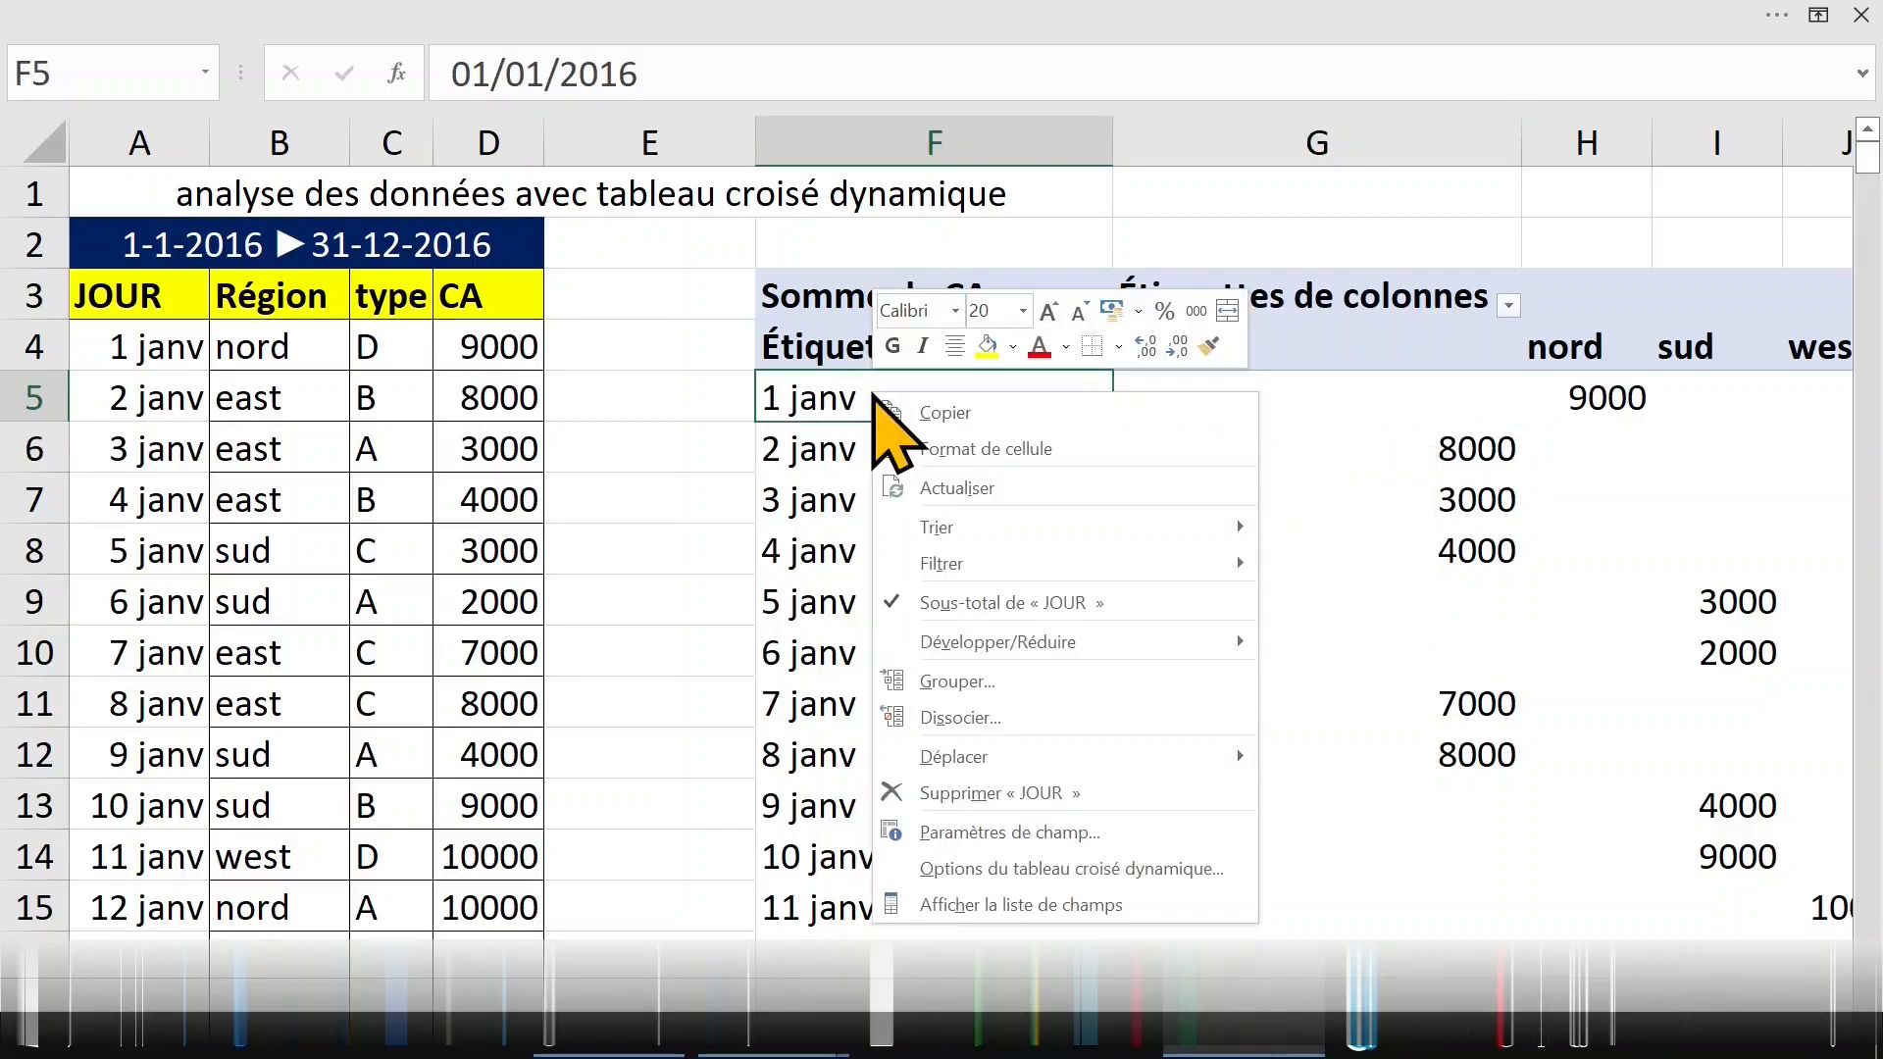
{"action": "left_click", "coordinate": [1043, 689]}
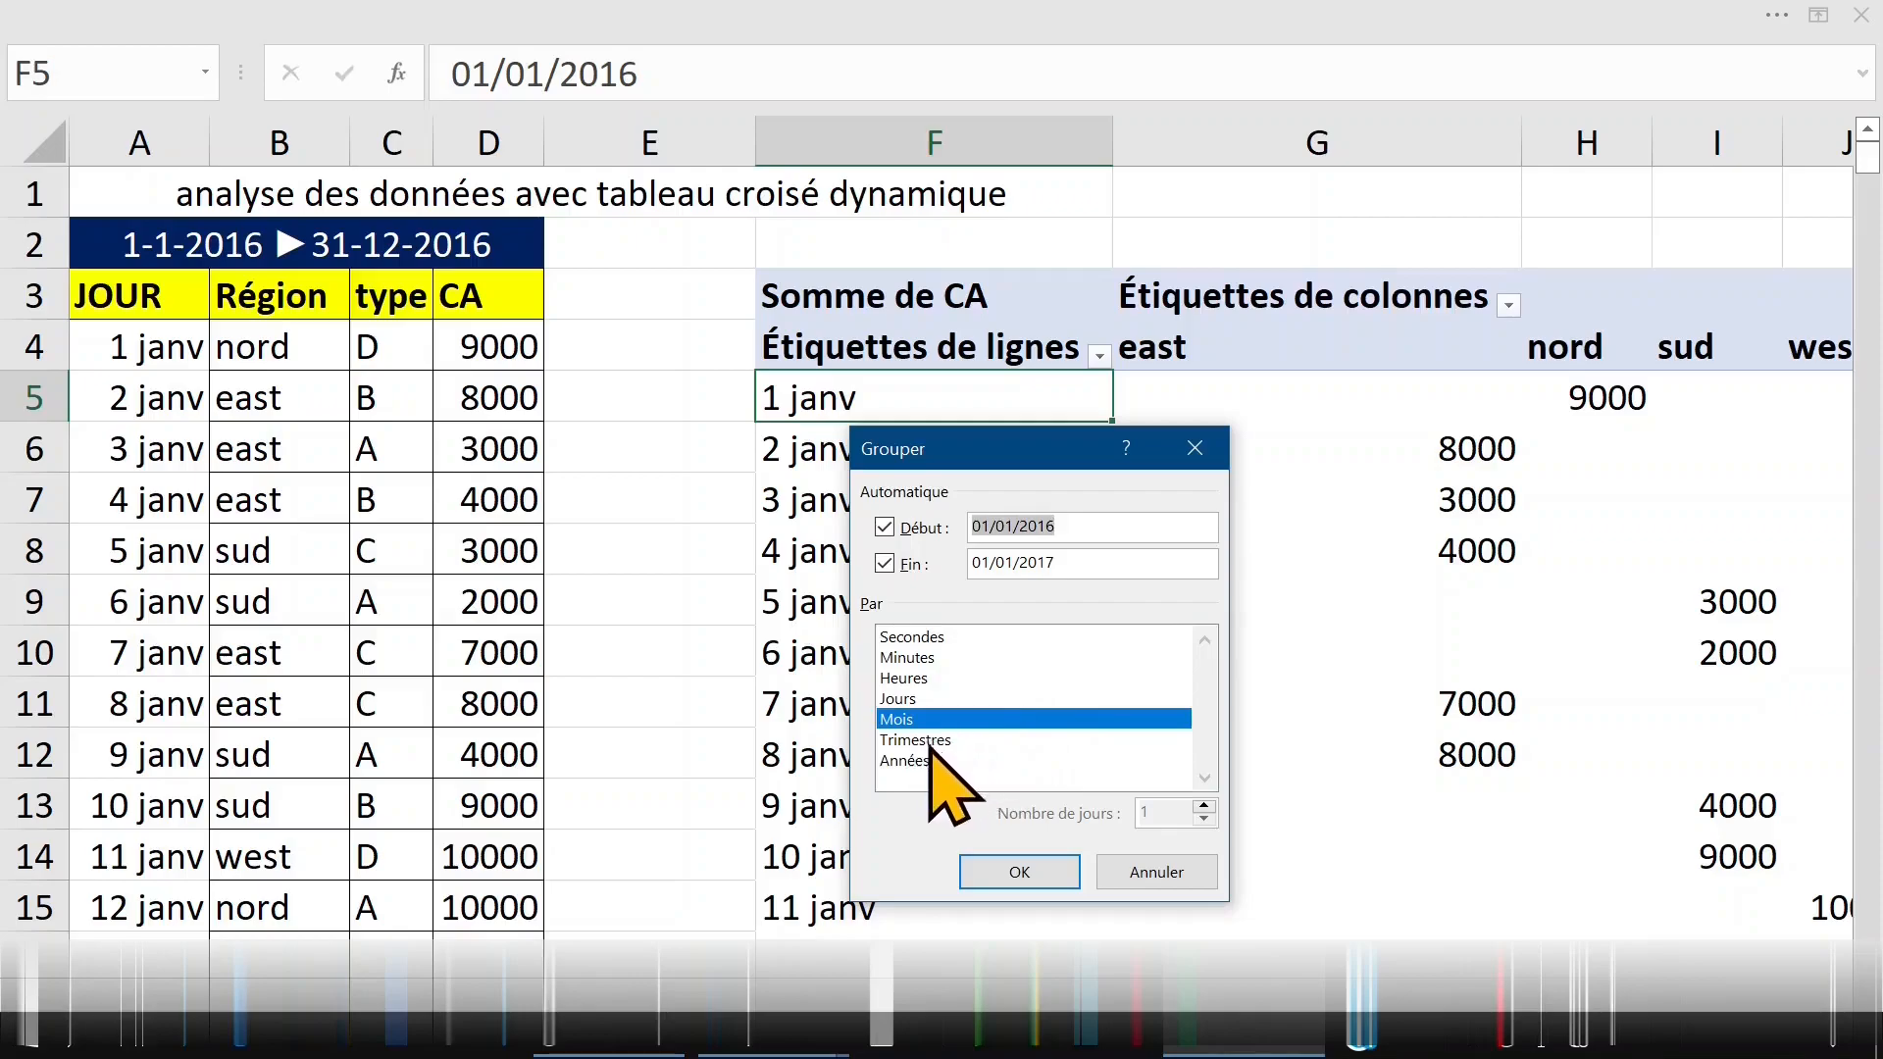
{"action": "left_click", "coordinate": [930, 742]}
{"action": "left_click", "coordinate": [937, 721]}
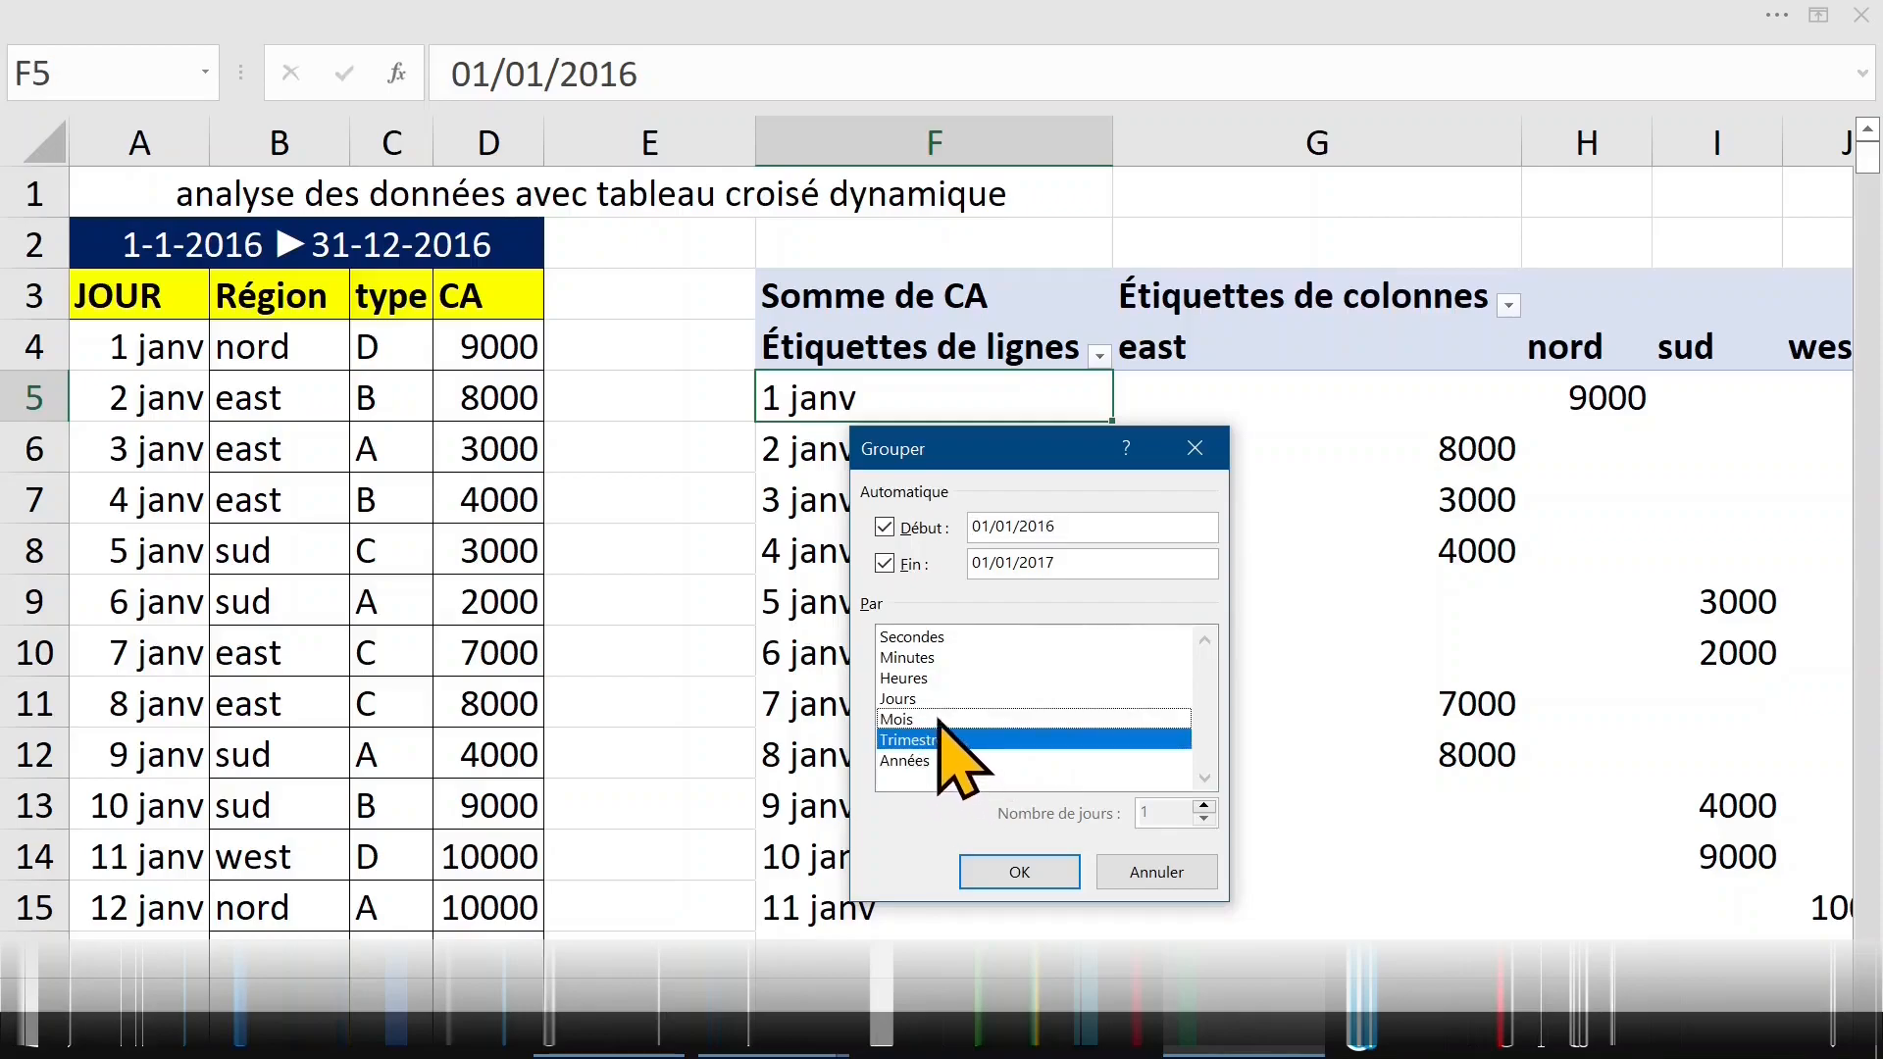
{"action": "left_click", "coordinate": [938, 724]}
{"action": "left_click", "coordinate": [933, 742]}
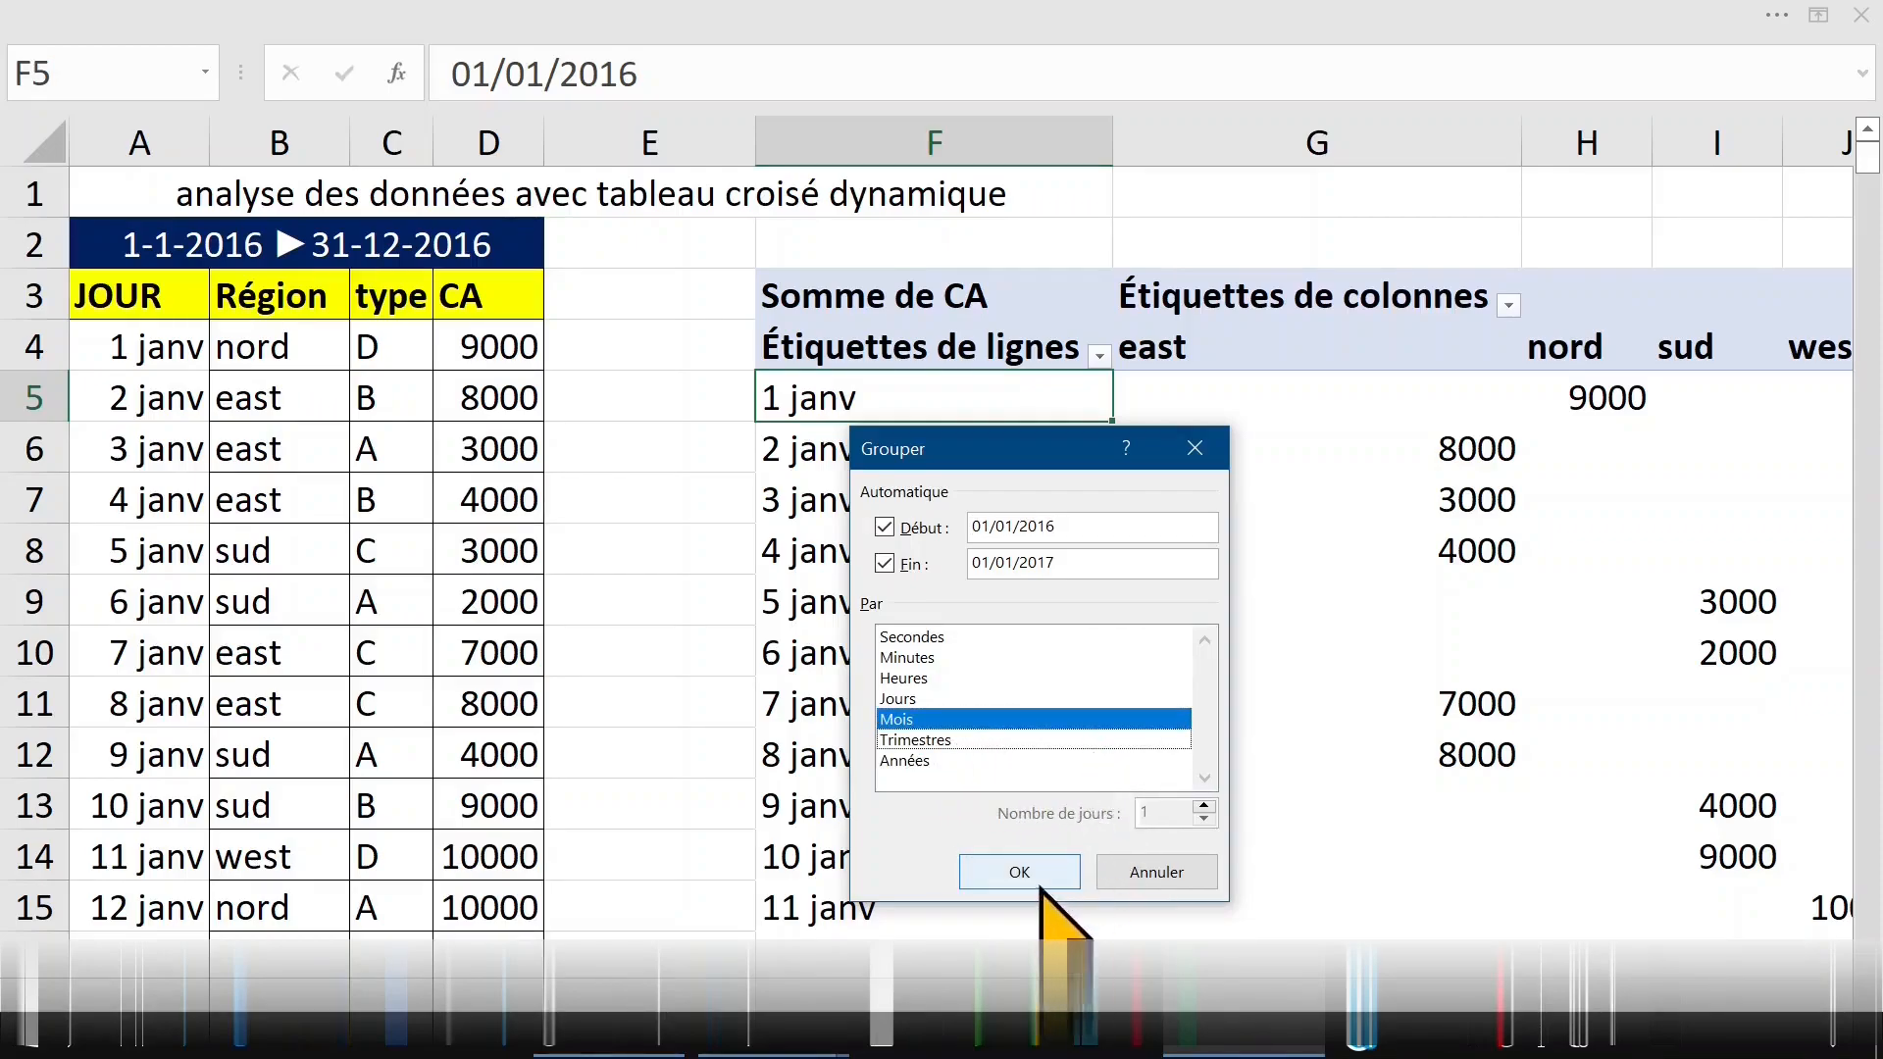
{"action": "left_click", "coordinate": [1020, 873]}
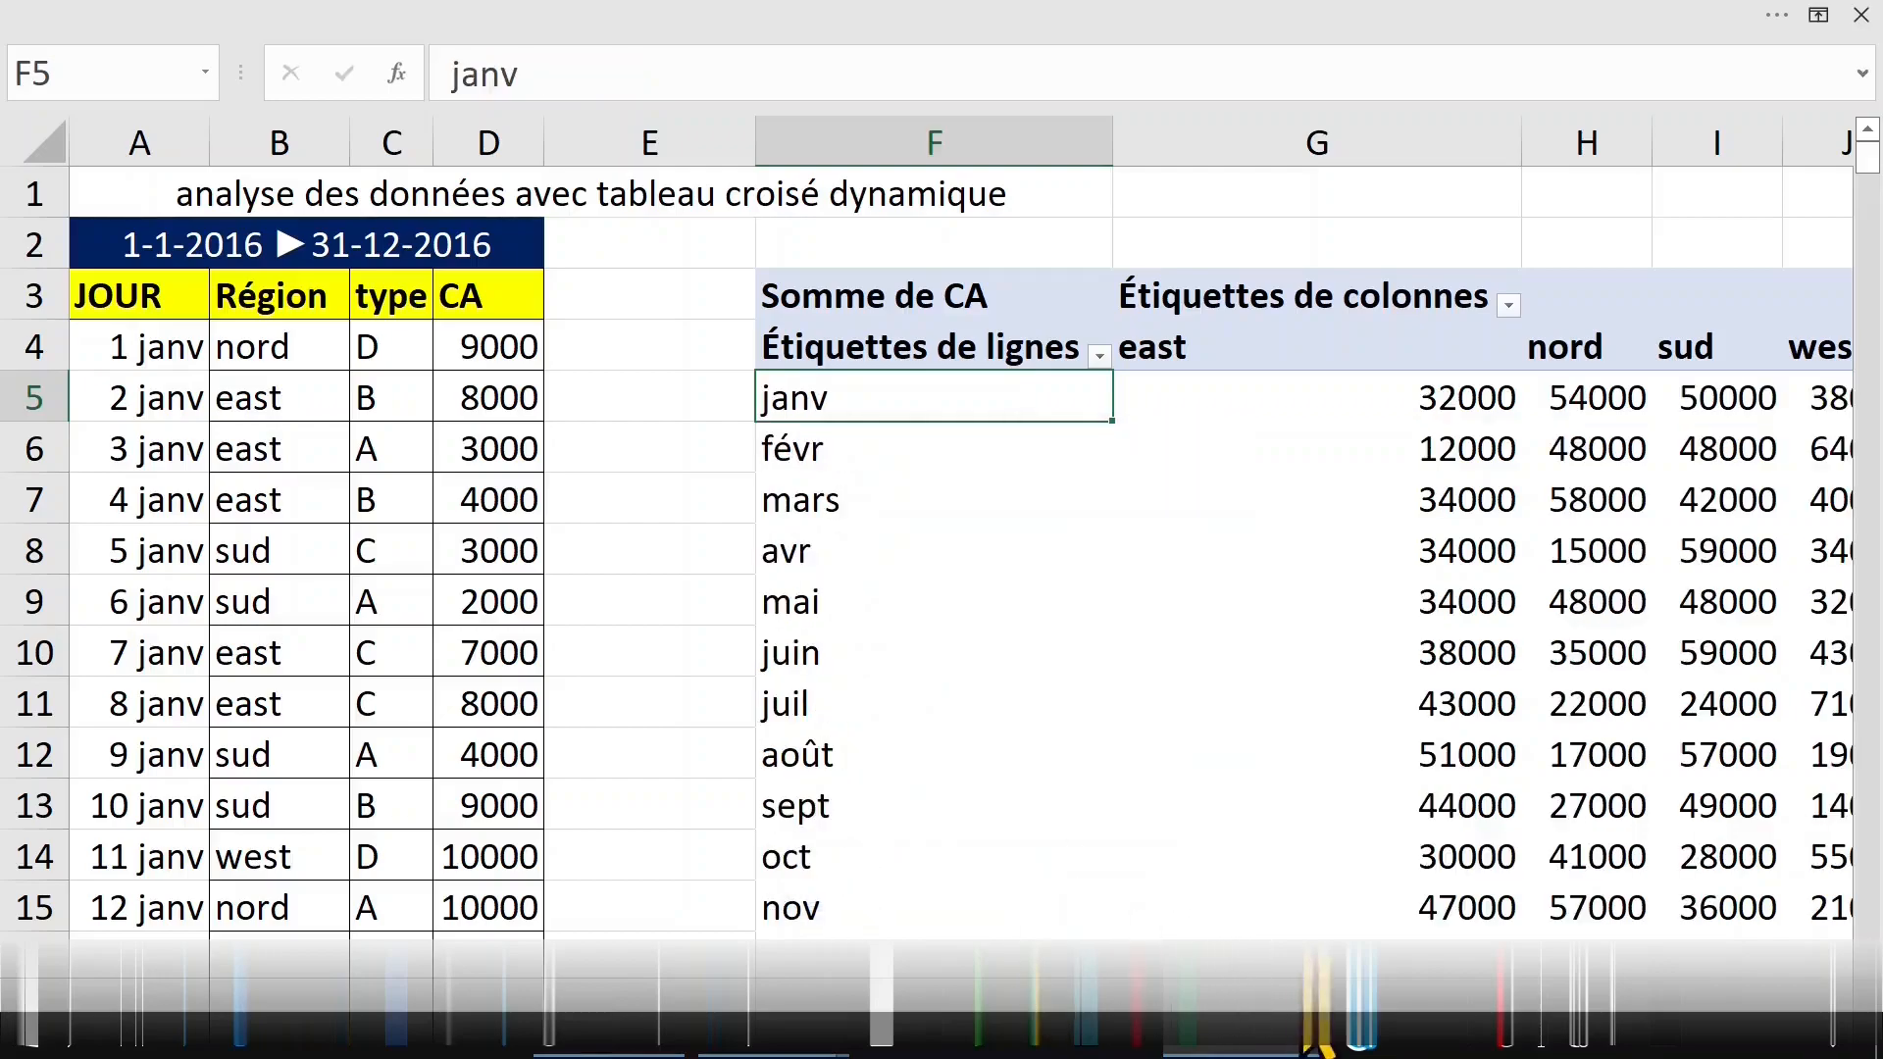
- Examine the pivot table's monthly totals, grand total row and the east, nord, sud and west region columns
{"action": "scroll", "coordinate": [942, 588], "scroll_direction": "right", "scroll_amount": 2}
{"action": "scroll", "coordinate": [942, 588], "scroll_direction": "right", "scroll_amount": 3}
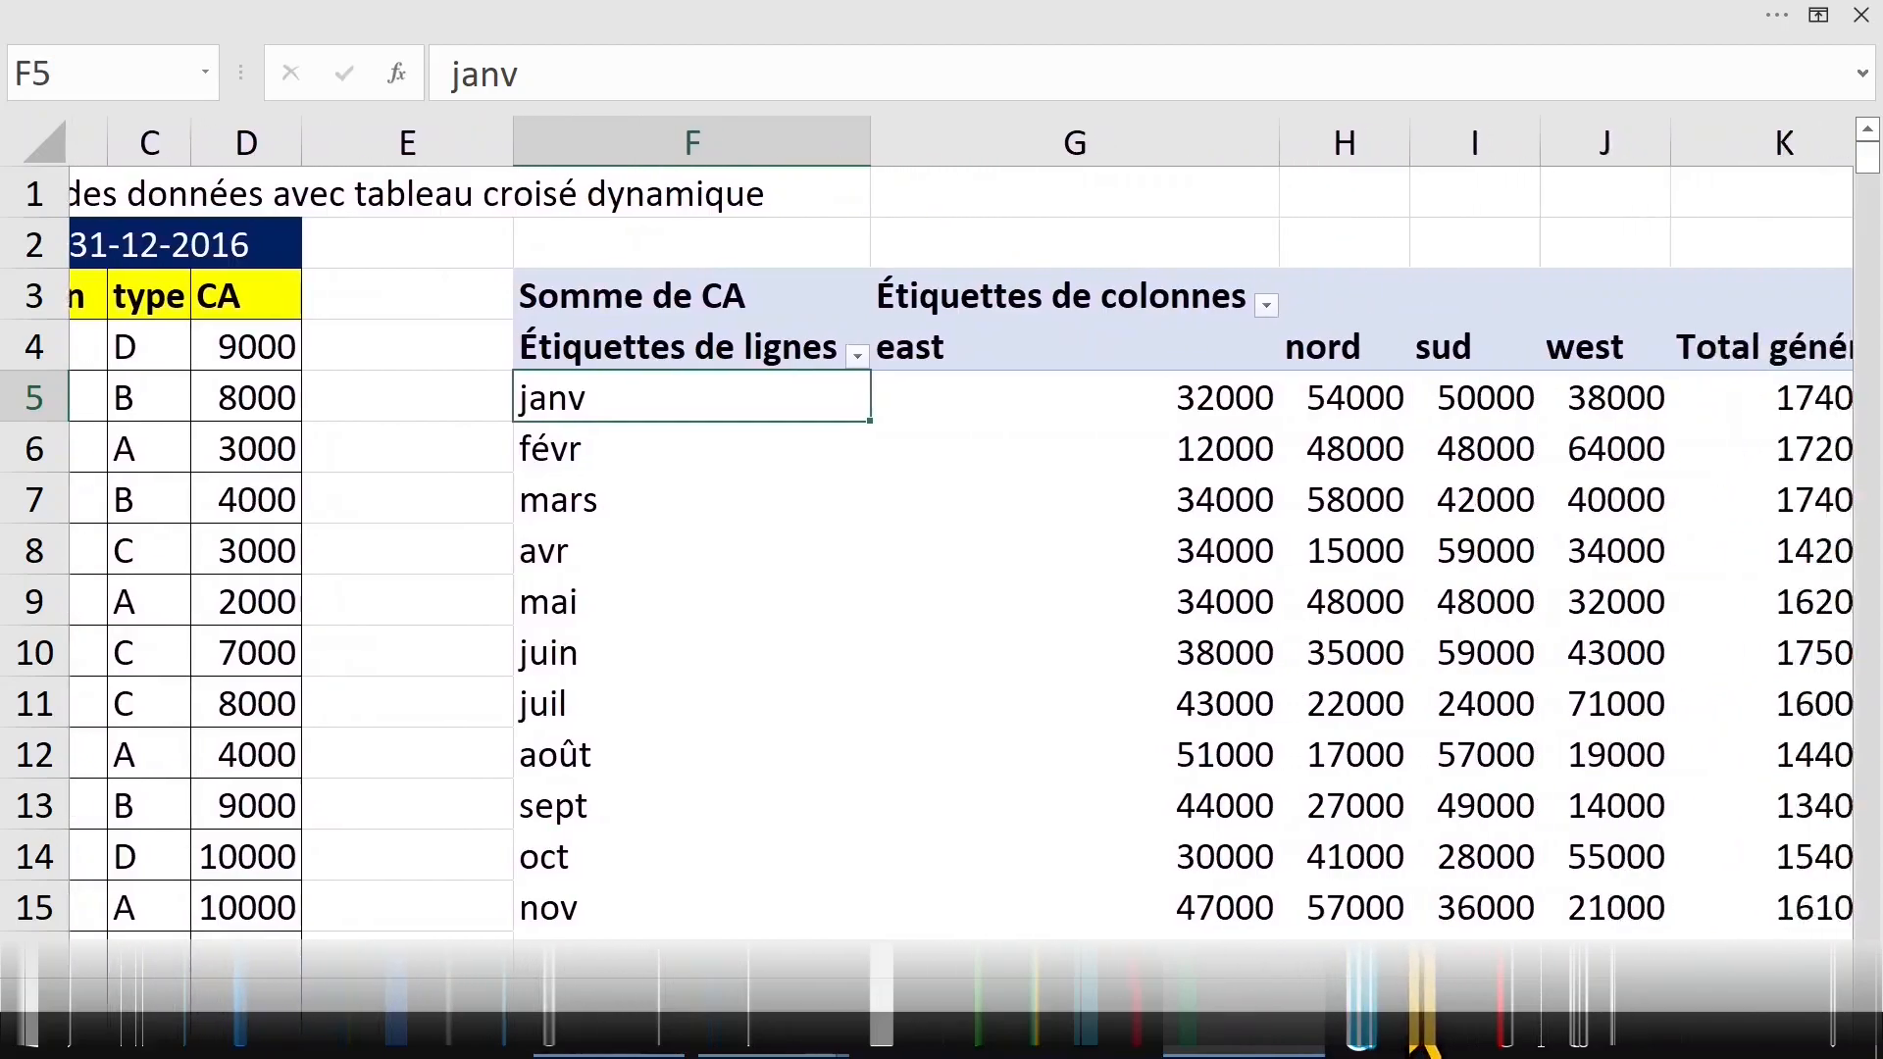
{"action": "left_click_drag", "start_coordinate": [1465, 993], "coordinate": [1467, 992]}
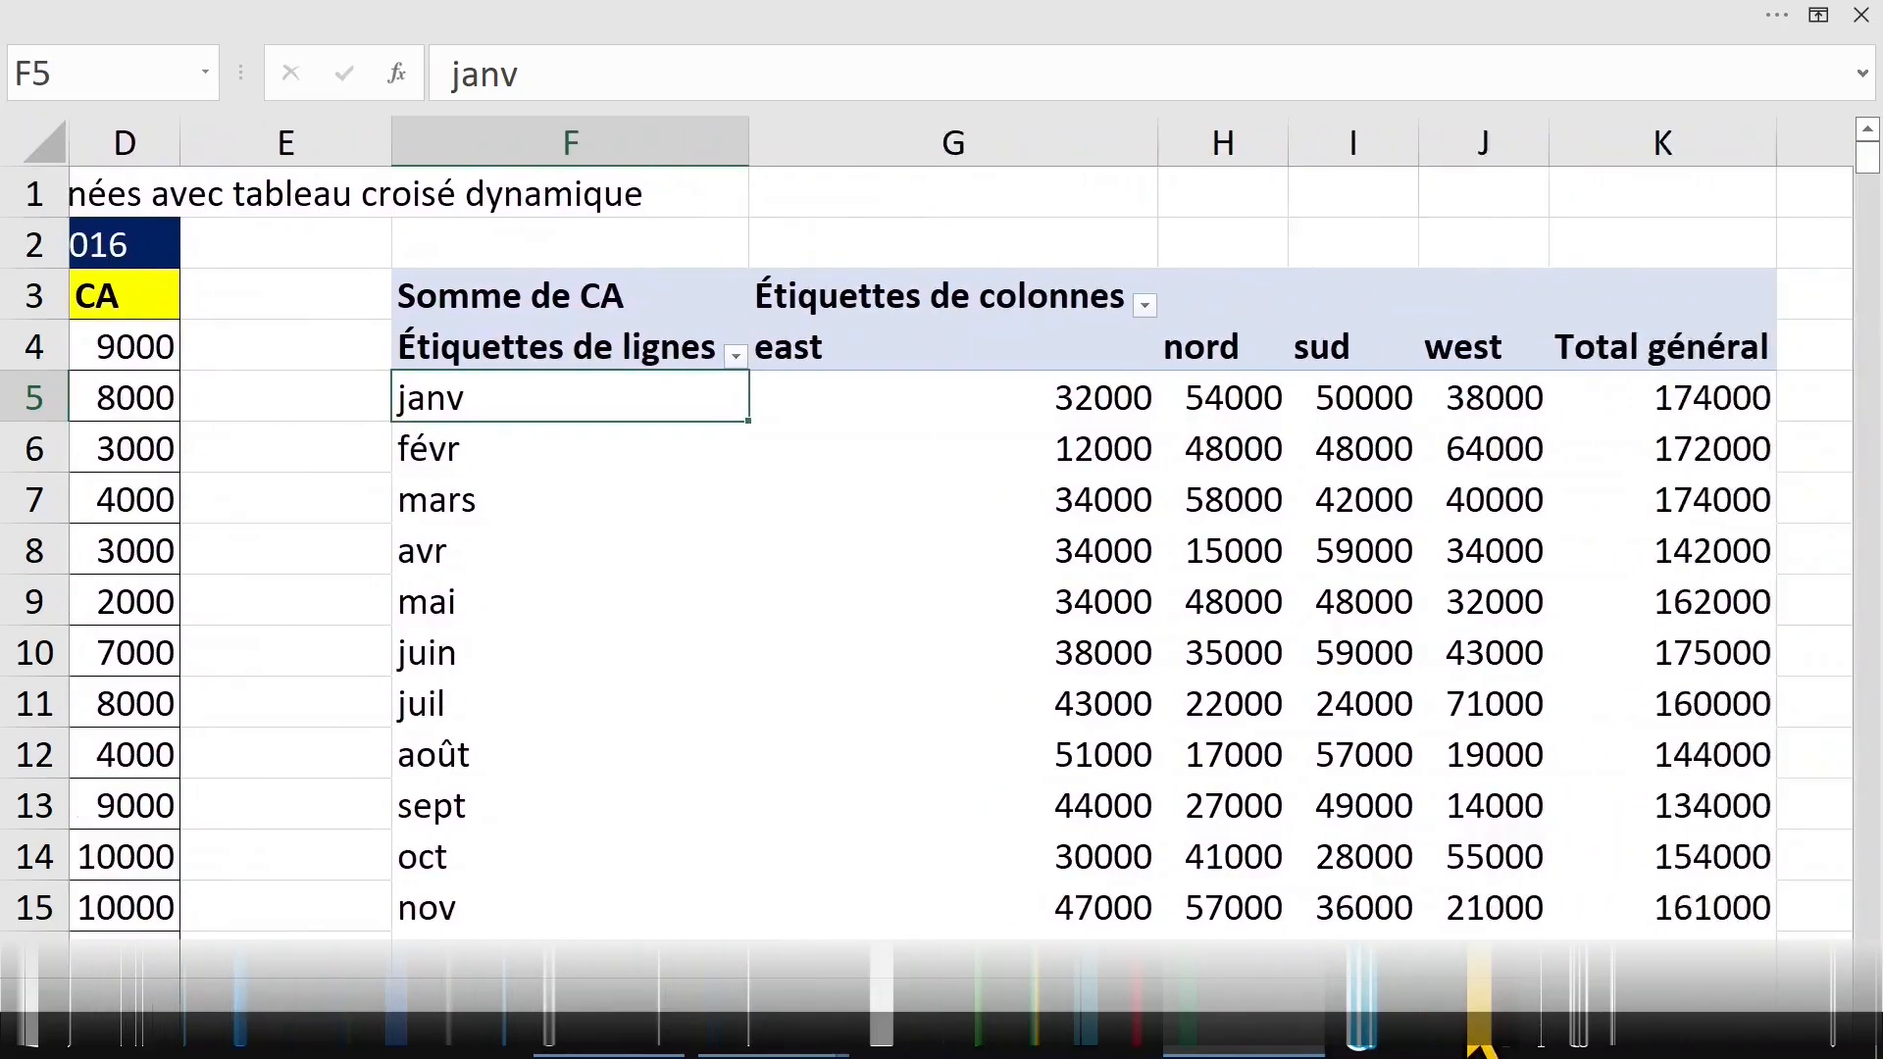
{"action": "scroll", "coordinate": [1278, 673], "scroll_direction": "down", "scroll_amount": 1}
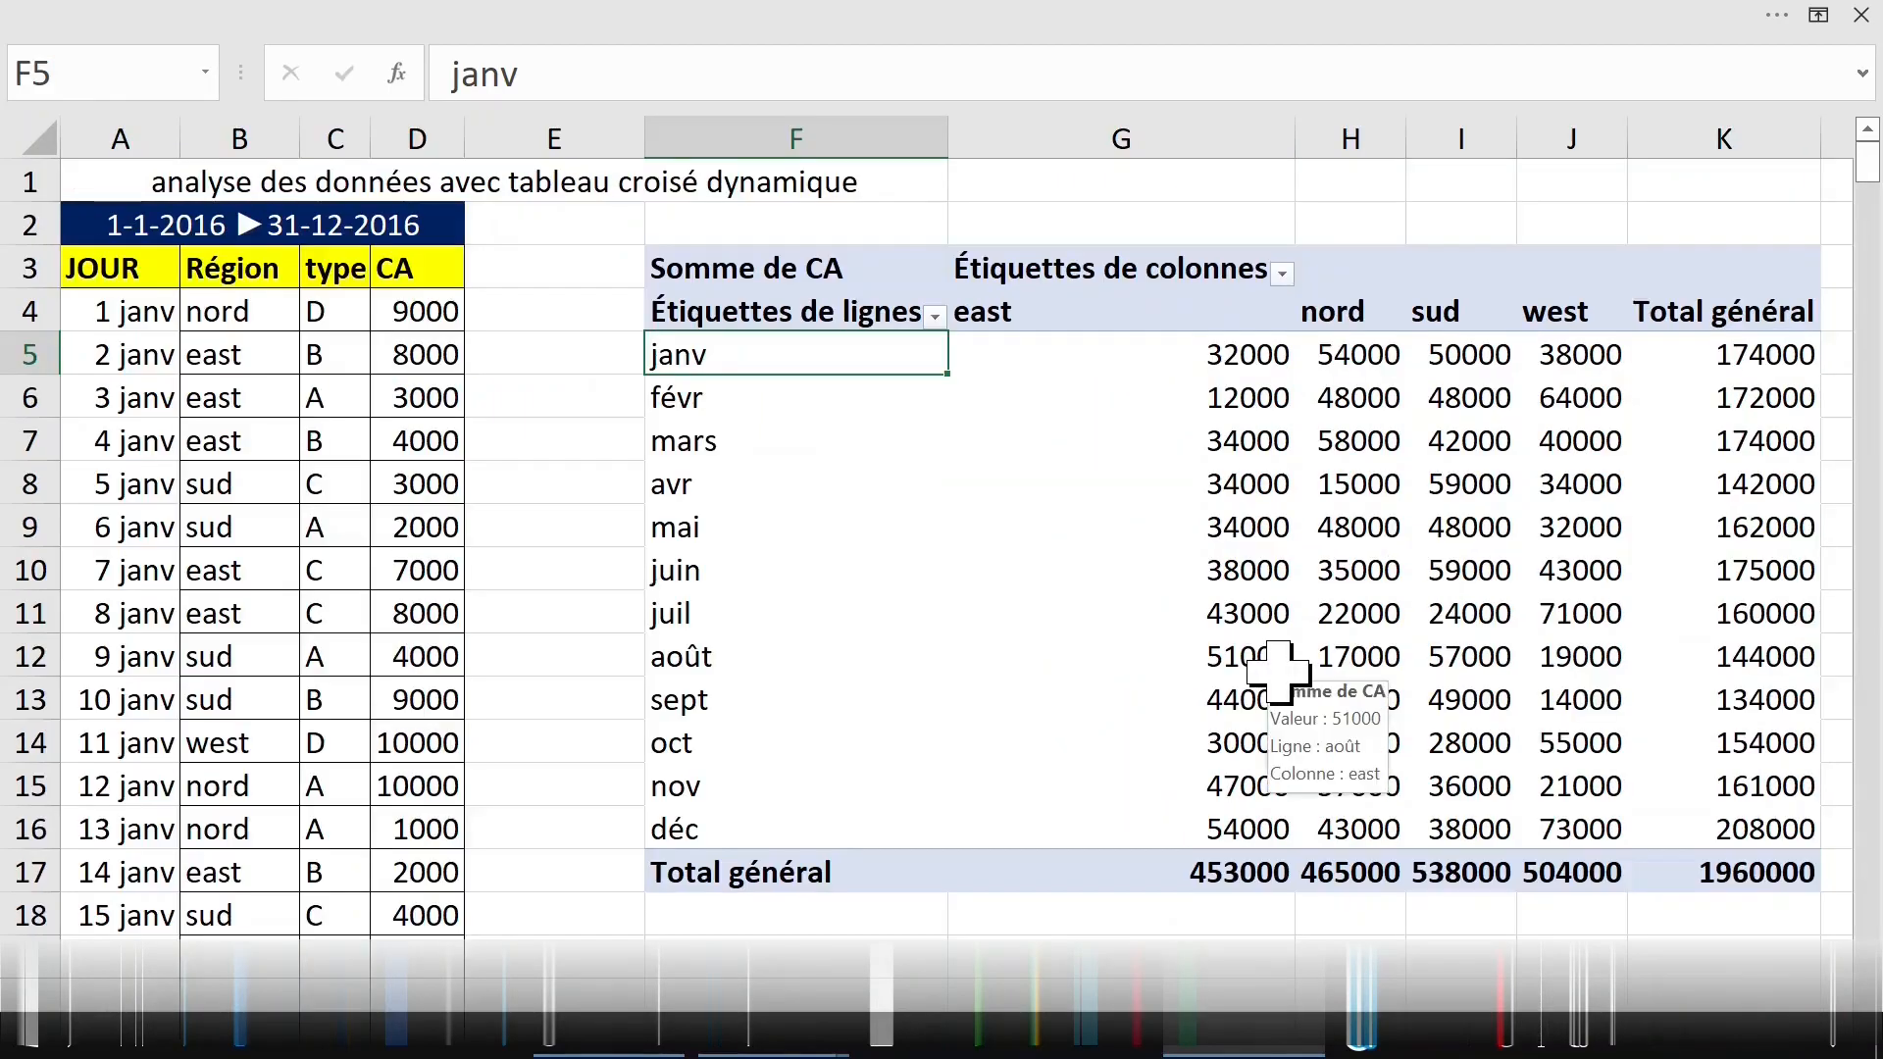
{"action": "left_click_drag", "start_coordinate": [1724, 354], "coordinate": [1736, 828]}
{"action": "left_click_drag", "start_coordinate": [736, 879], "coordinate": [1776, 880]}
{"action": "left_click_drag", "start_coordinate": [1266, 358], "coordinate": [1251, 829]}
{"action": "left_click", "coordinate": [1016, 270]}
{"action": "left_click", "coordinate": [1168, 322]}
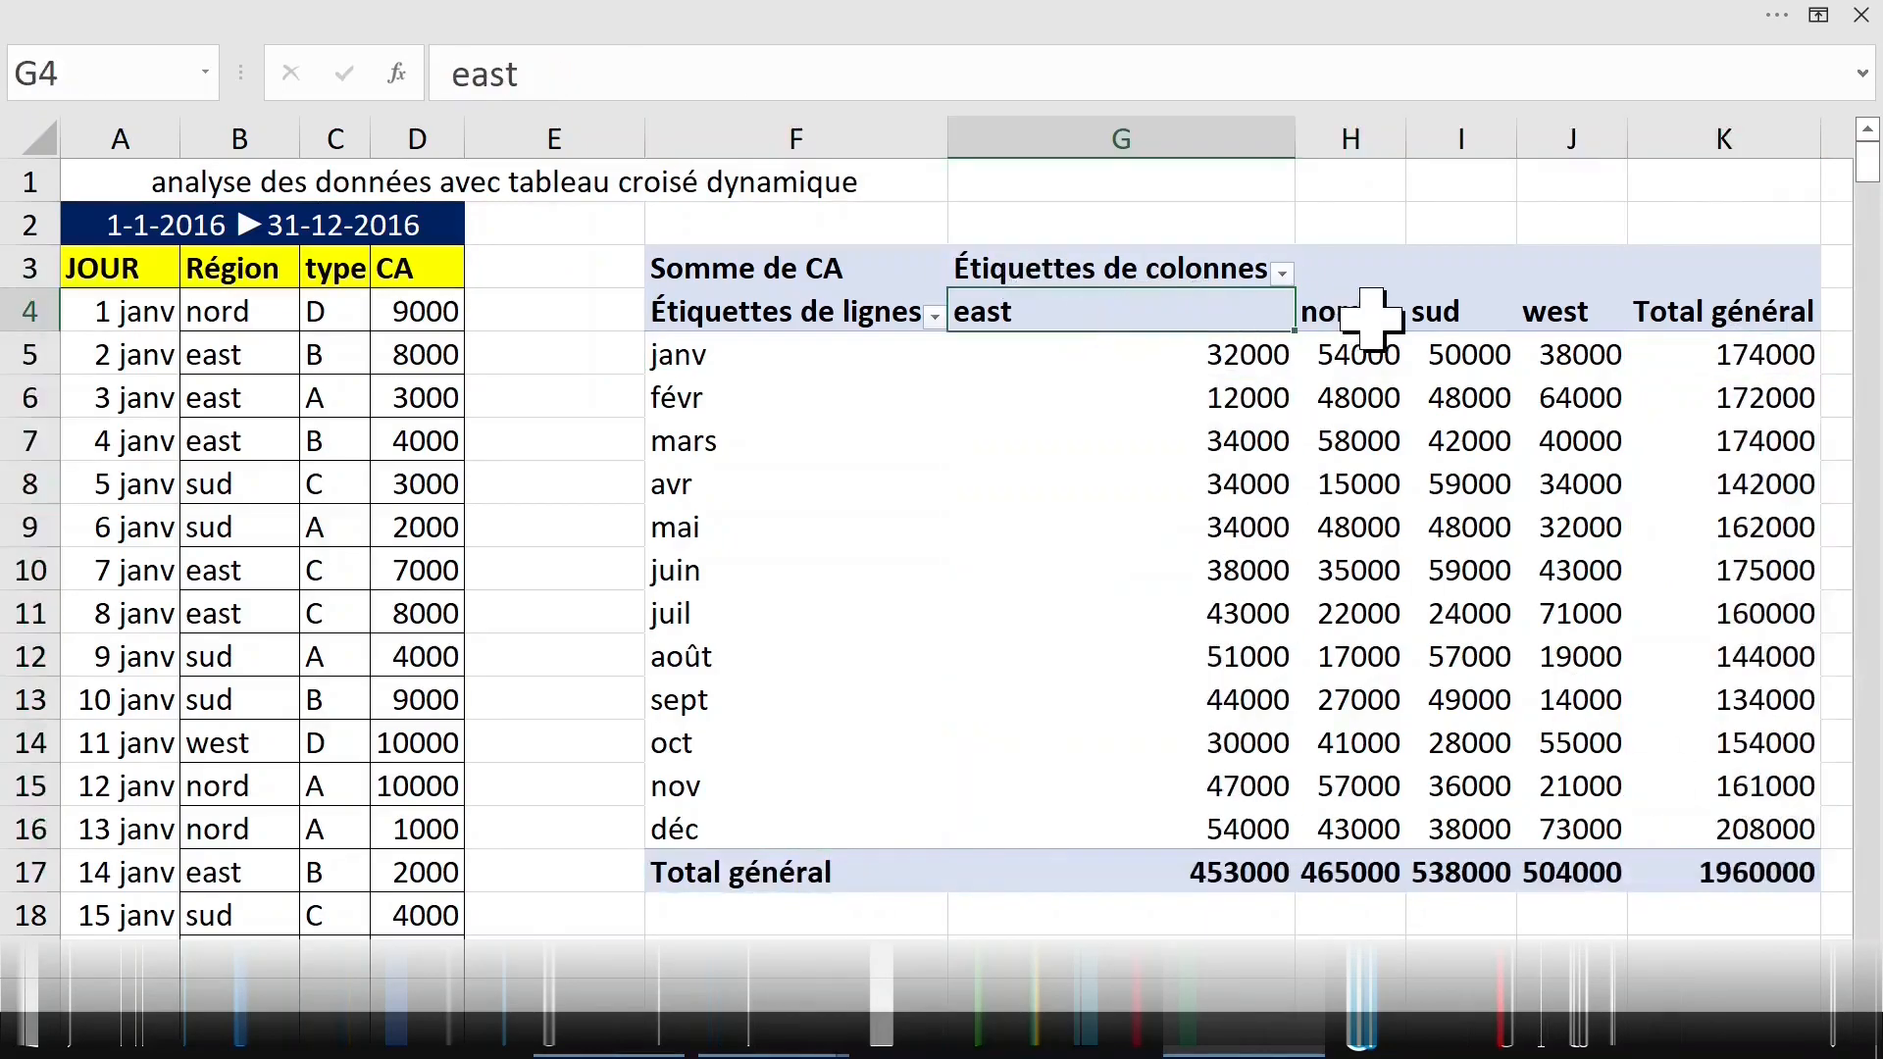
{"action": "left_click", "coordinate": [1371, 316]}
{"action": "left_click", "coordinate": [1461, 315]}
{"action": "left_click", "coordinate": [1567, 307]}
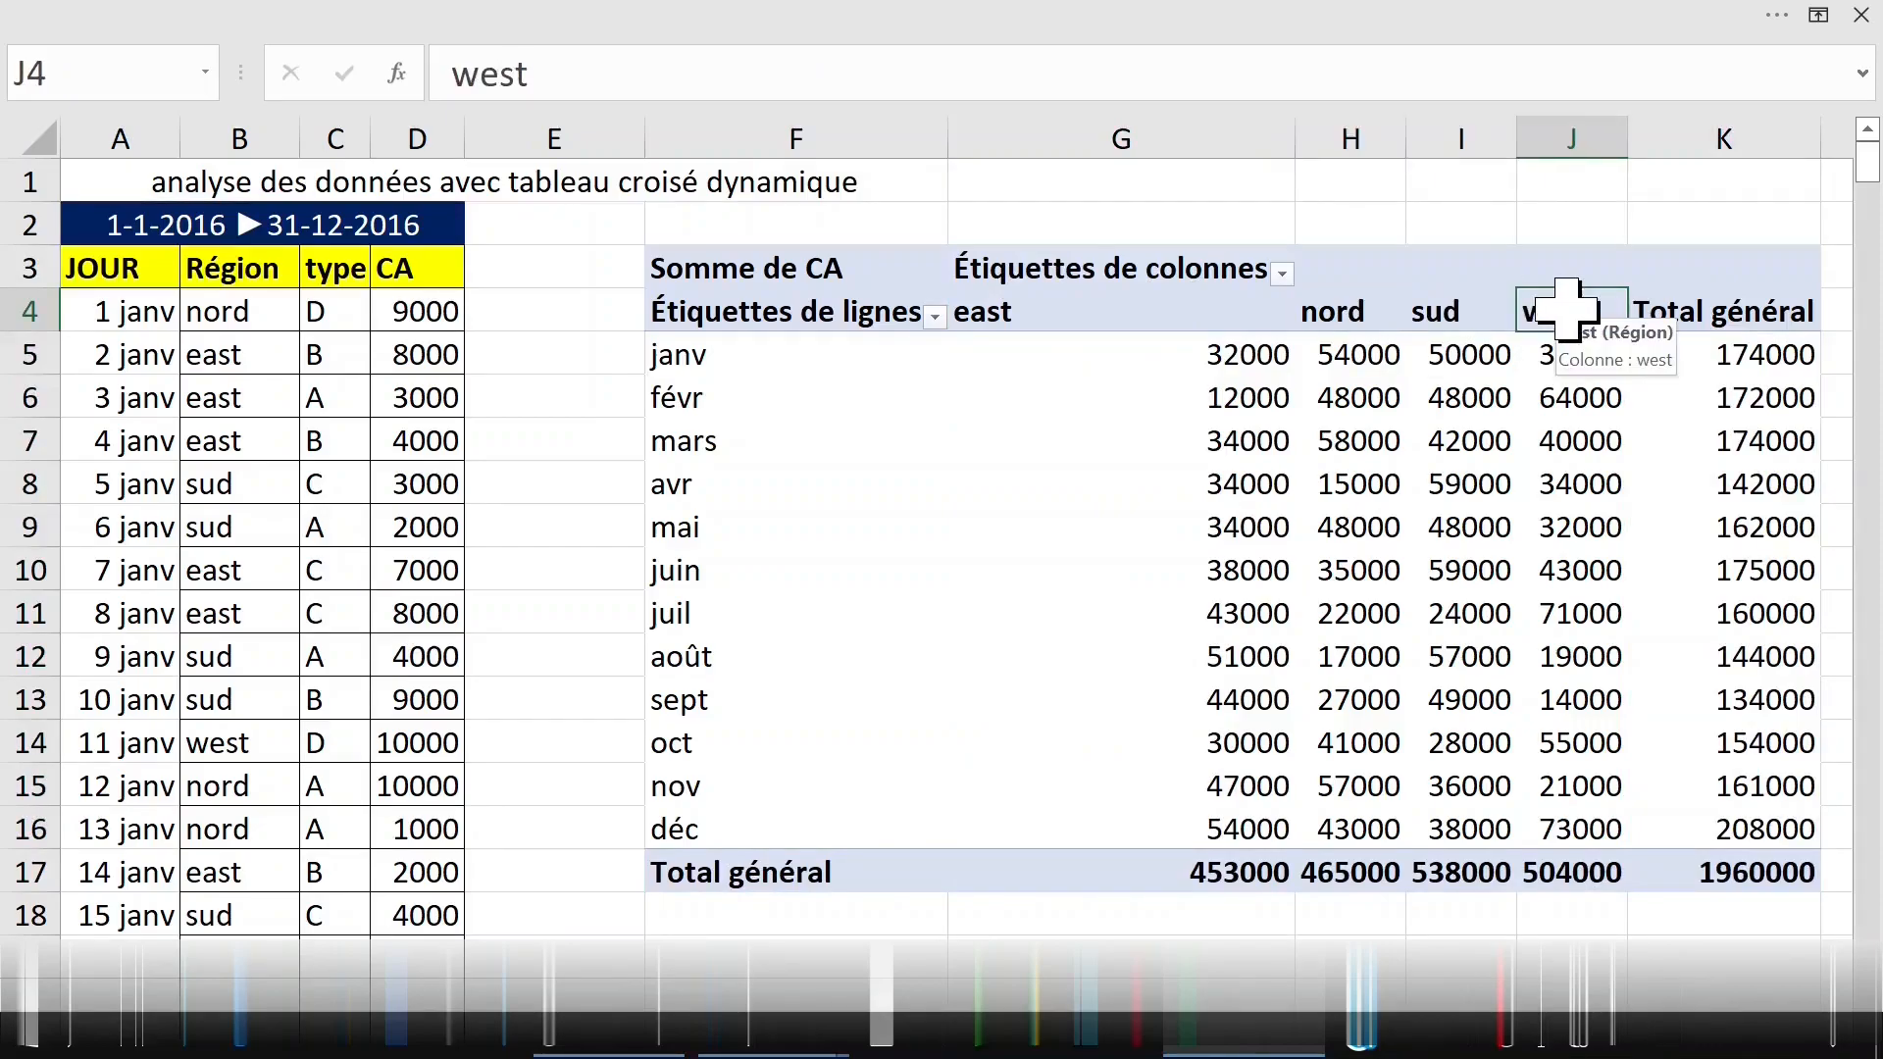
- Change the pivot table's report layout to tabular form
{"action": "left_click", "coordinate": [1226, 439]}
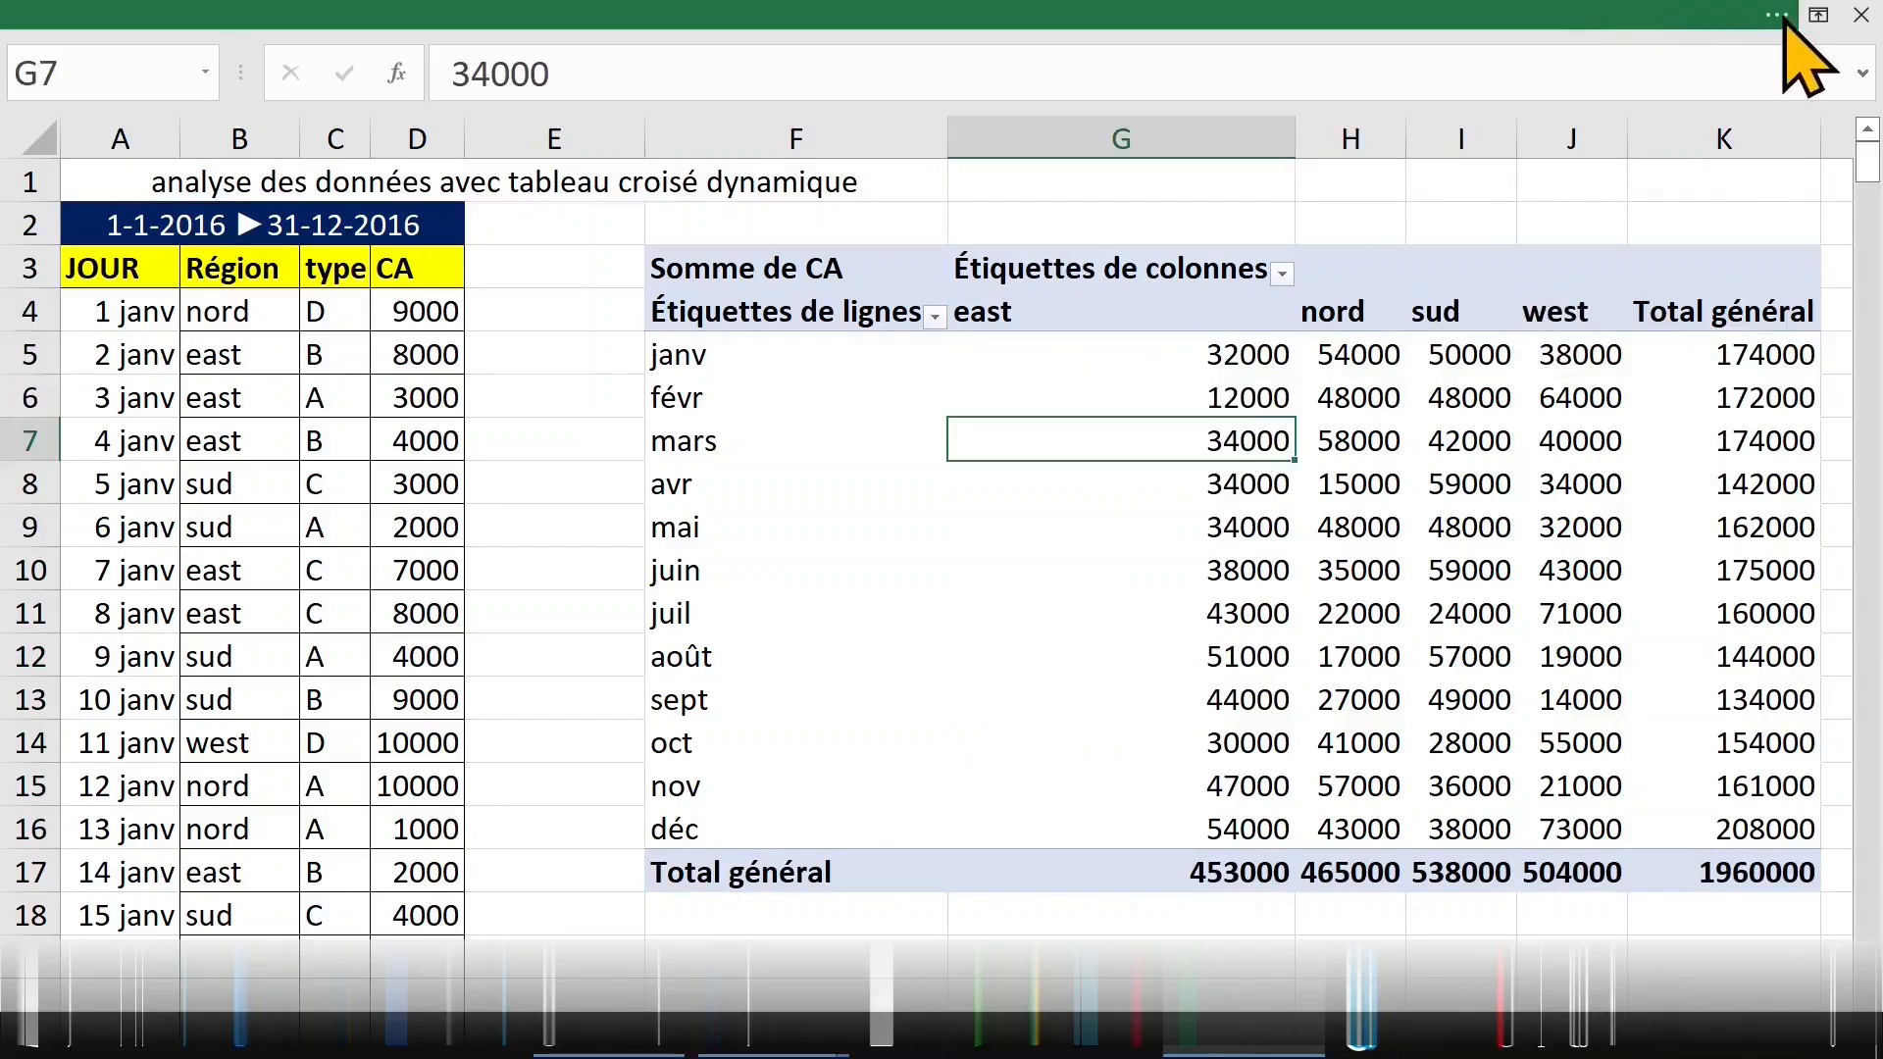
{"action": "left_click", "coordinate": [1787, 18]}
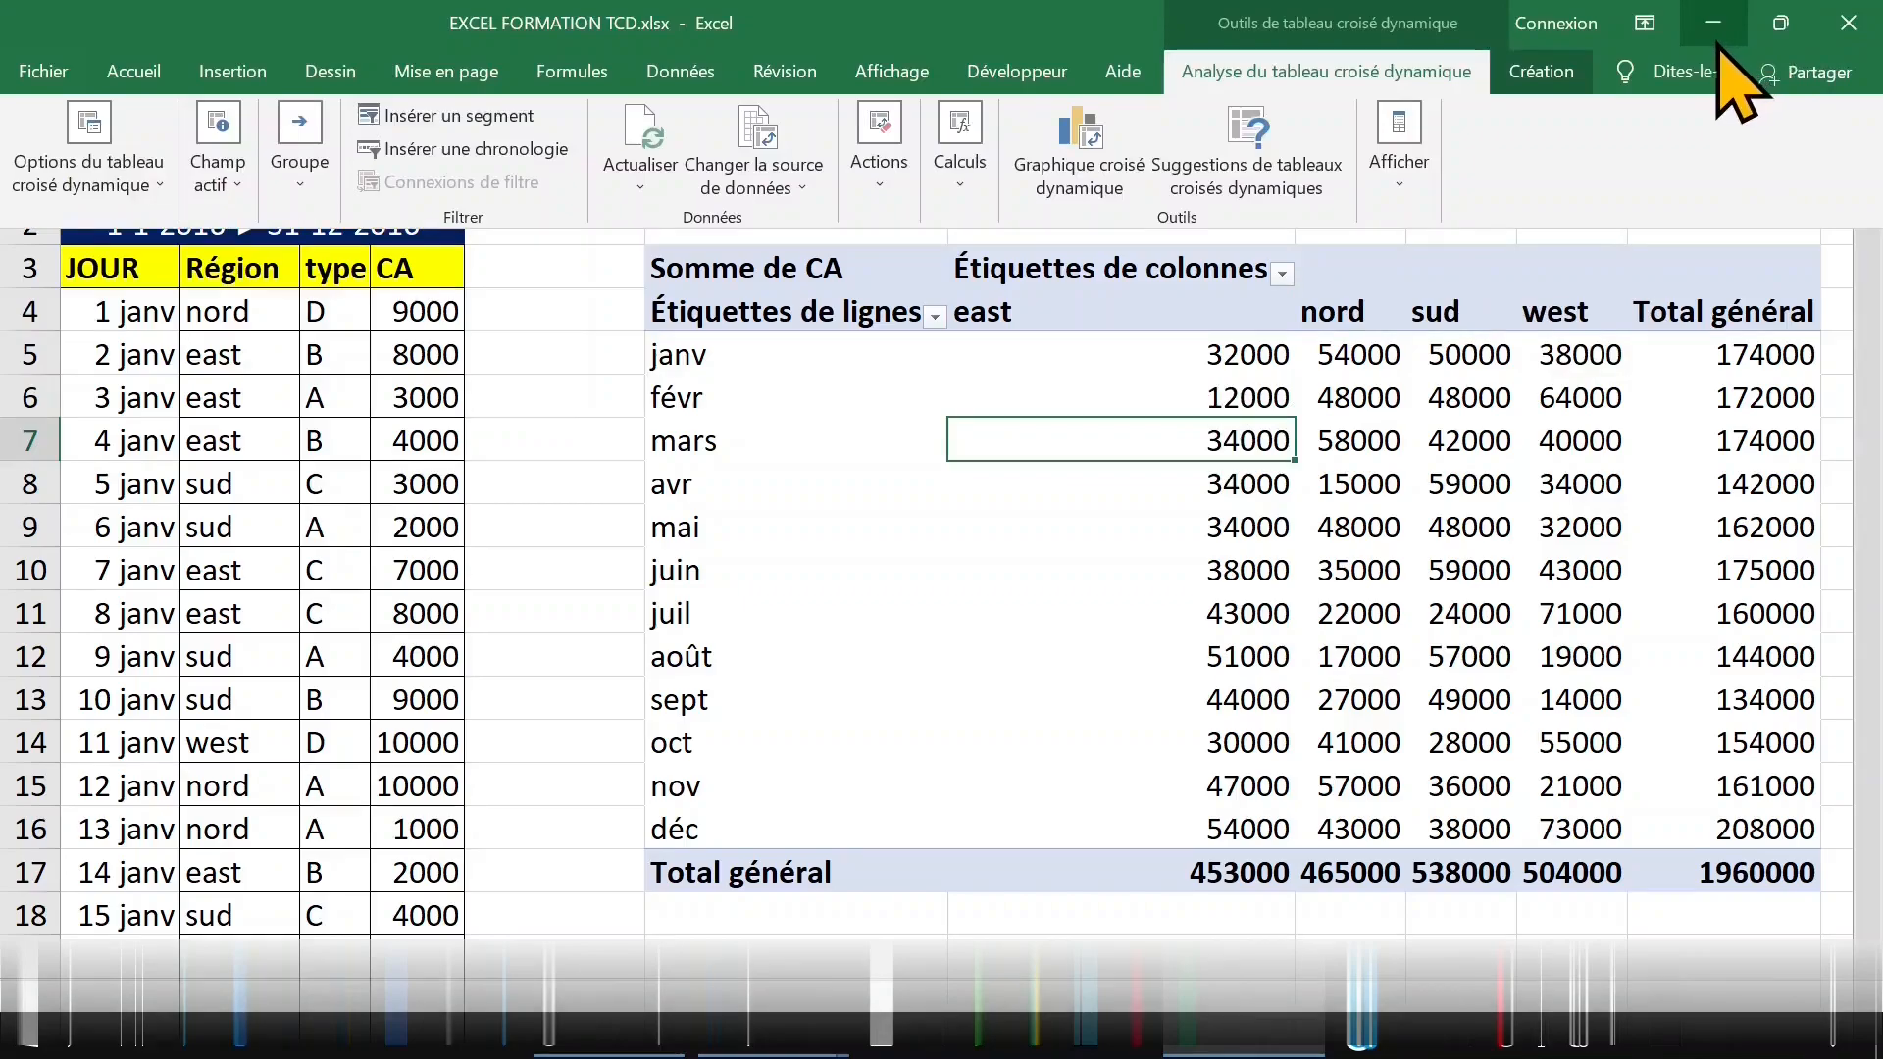
{"action": "left_click", "coordinate": [1537, 73]}
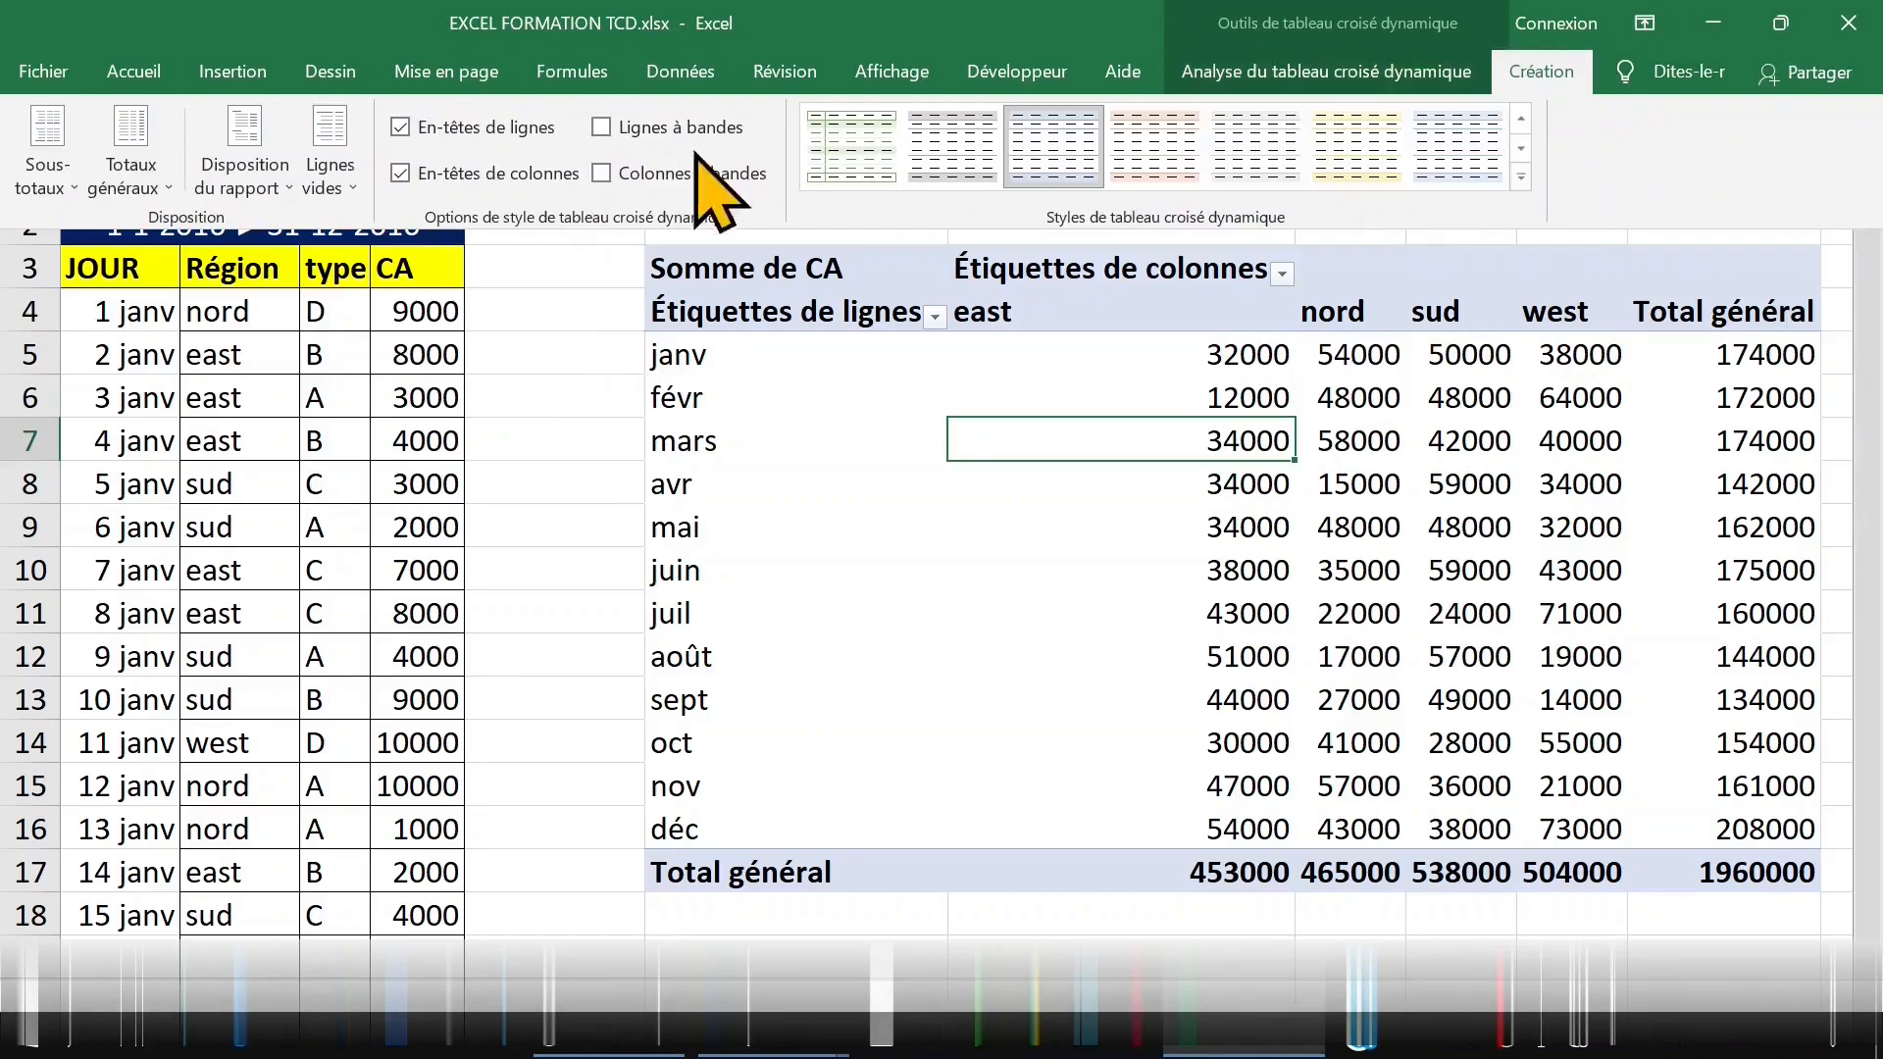
{"action": "left_click", "coordinate": [260, 189]}
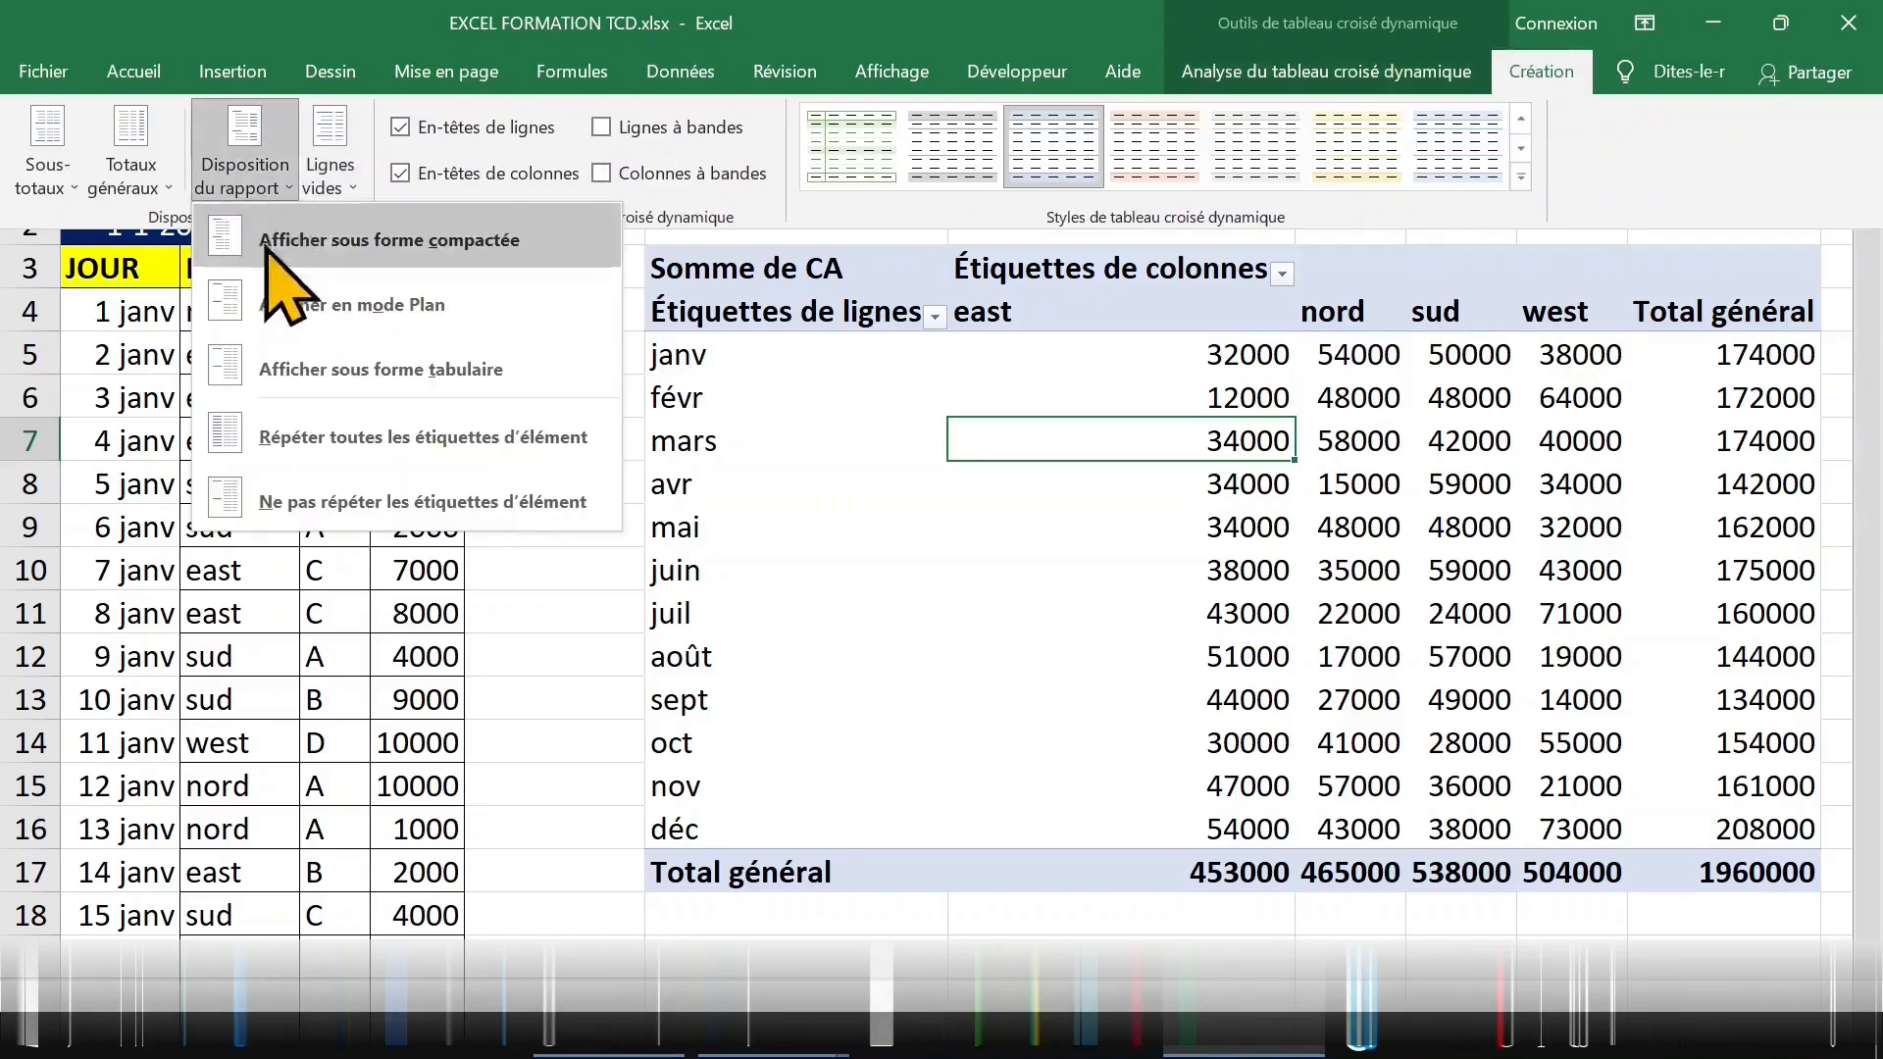
{"action": "left_click", "coordinate": [381, 370]}
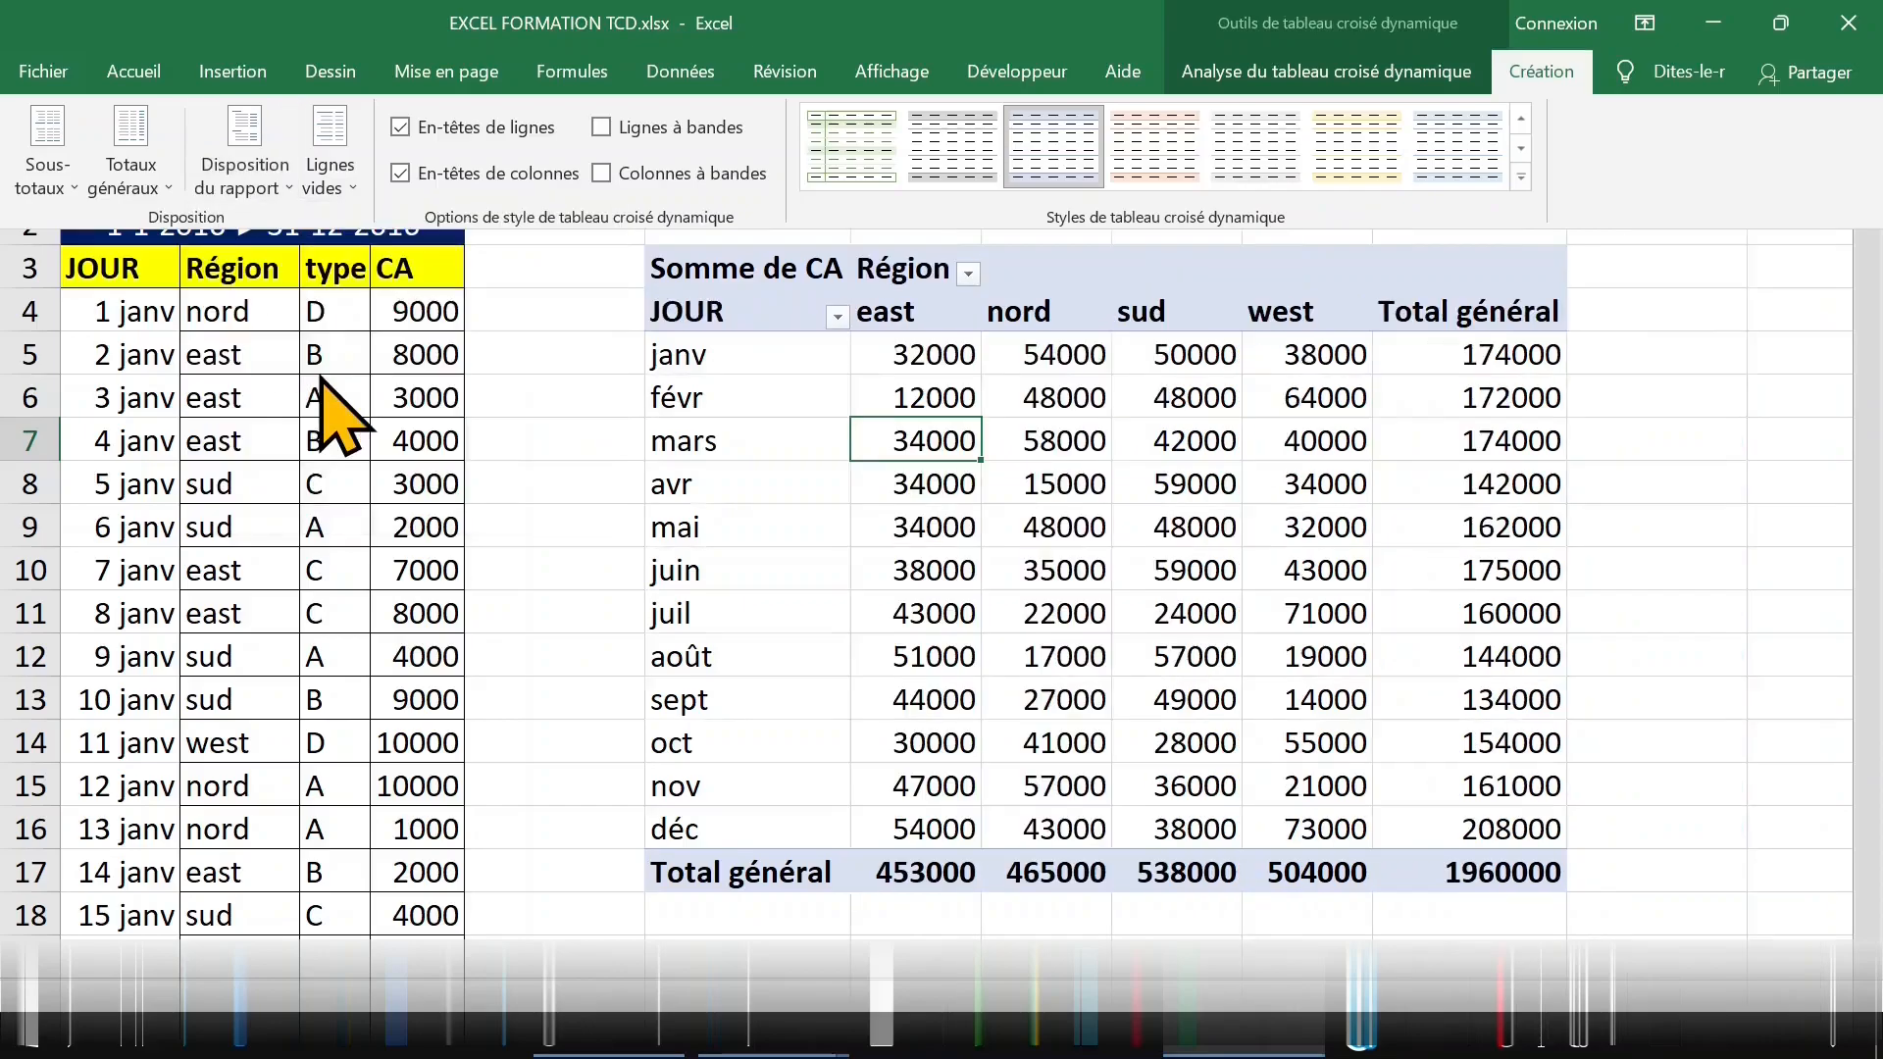
- Try blanking the JOUR header in cell F4 of the pivot table, and undo the change
{"action": "left_click", "coordinate": [731, 341]}
{"action": "left_click", "coordinate": [799, 372]}
{"action": "left_click", "coordinate": [1146, 385]}
{"action": "left_click", "coordinate": [1283, 398]}
{"action": "left_click", "coordinate": [1167, 613]}
{"action": "left_click", "coordinate": [735, 306]}
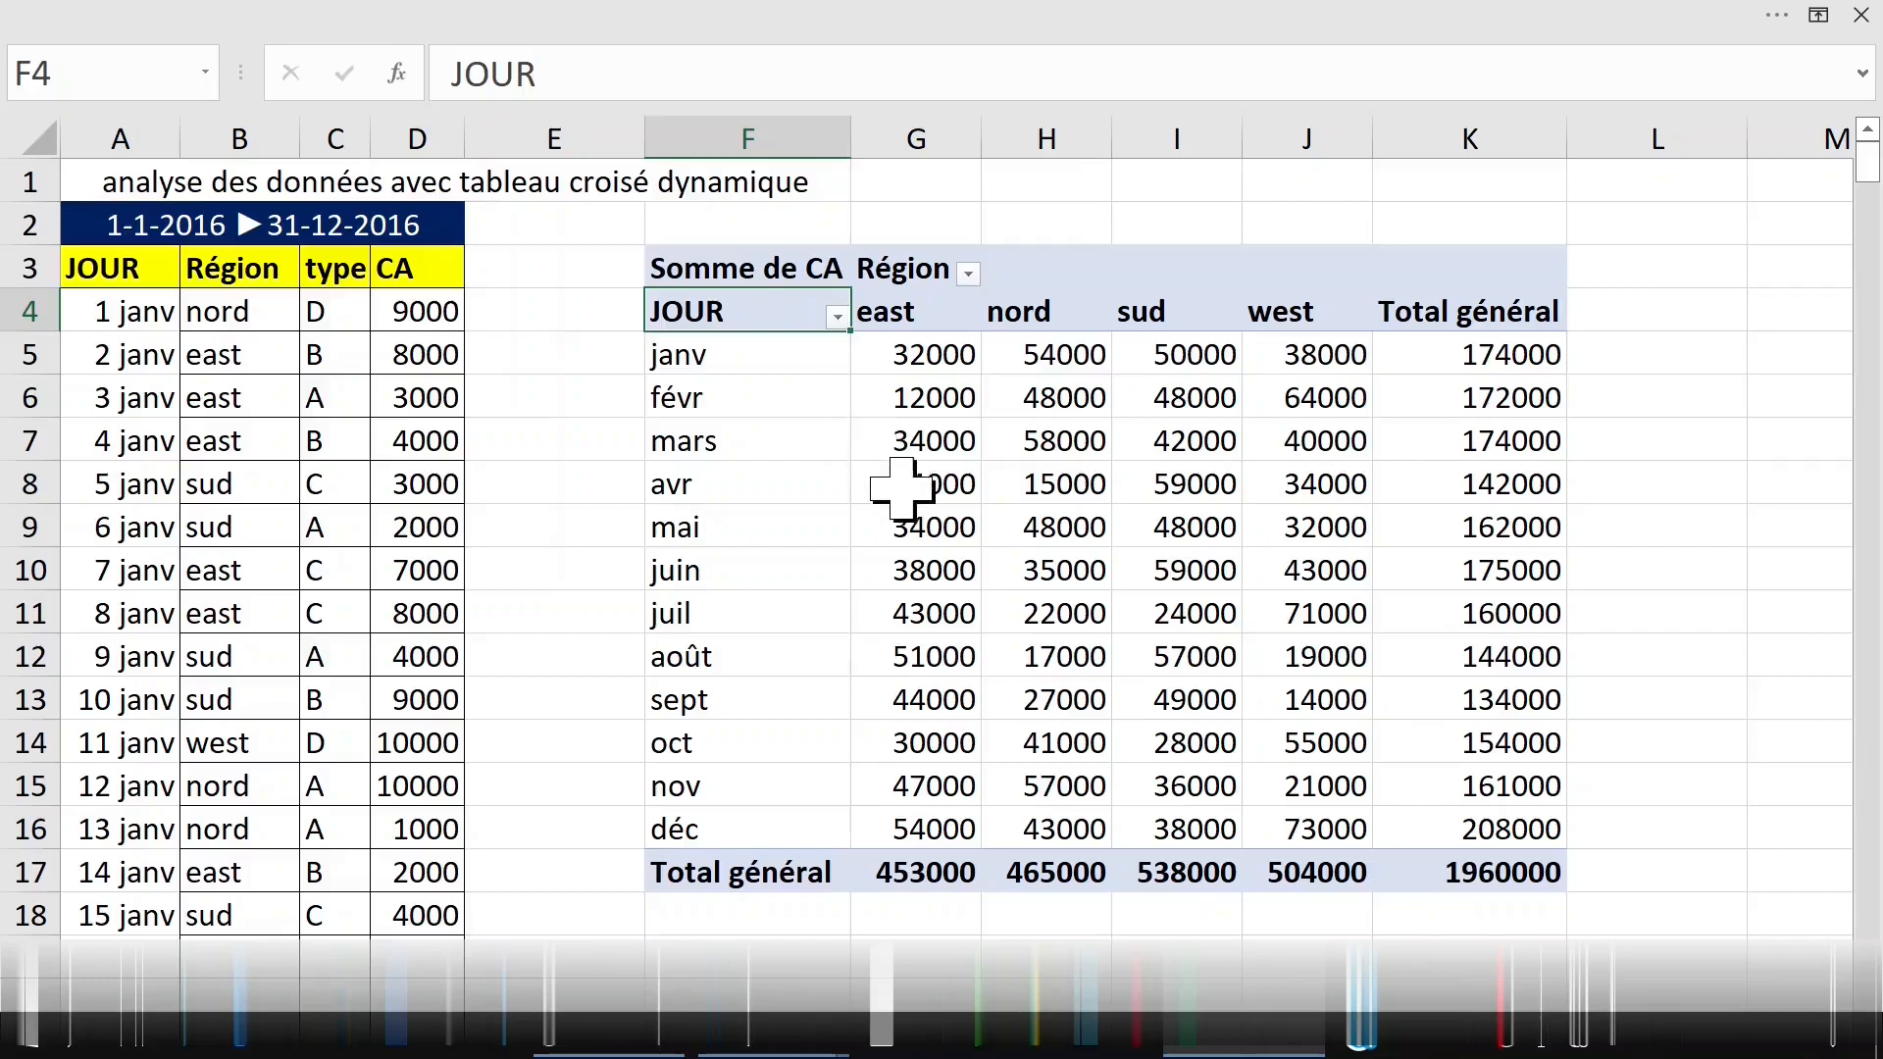
{"action": "mouse_move", "coordinate": [904, 495]}
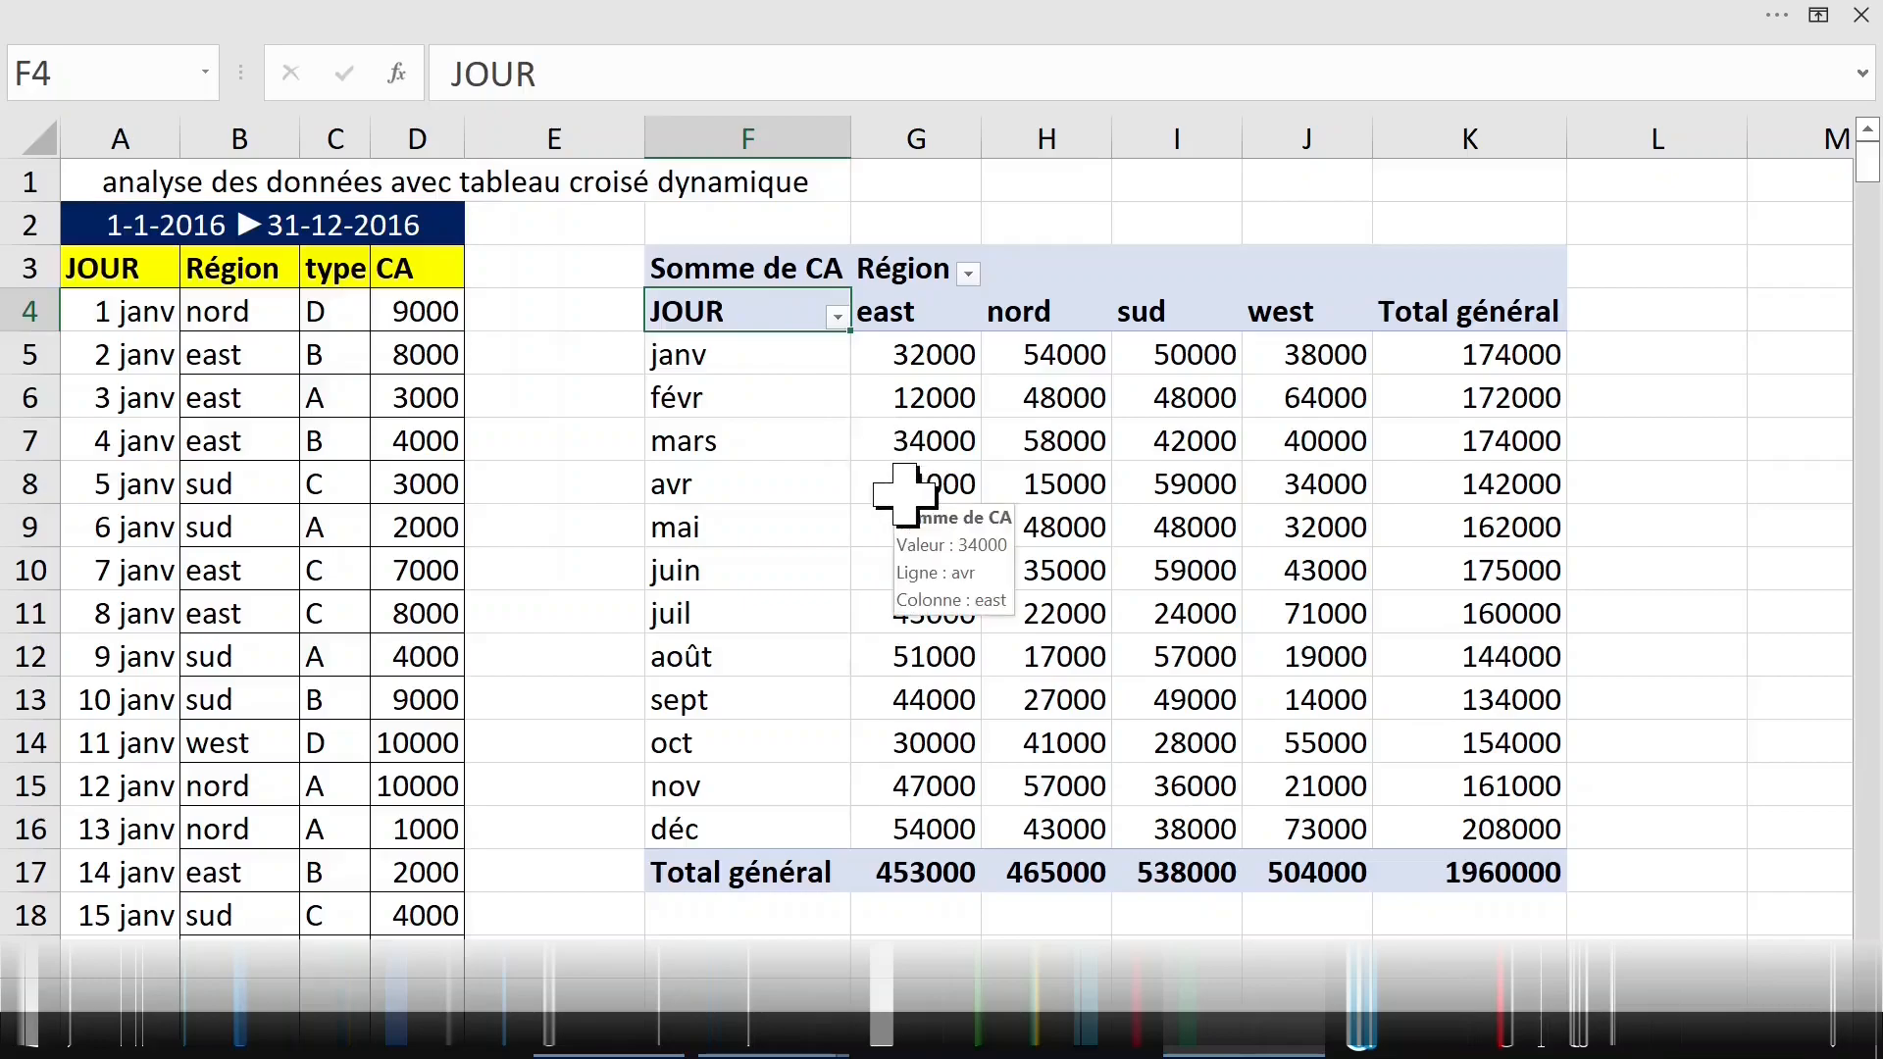
{"action": "left_click", "coordinate": [1094, 485]}
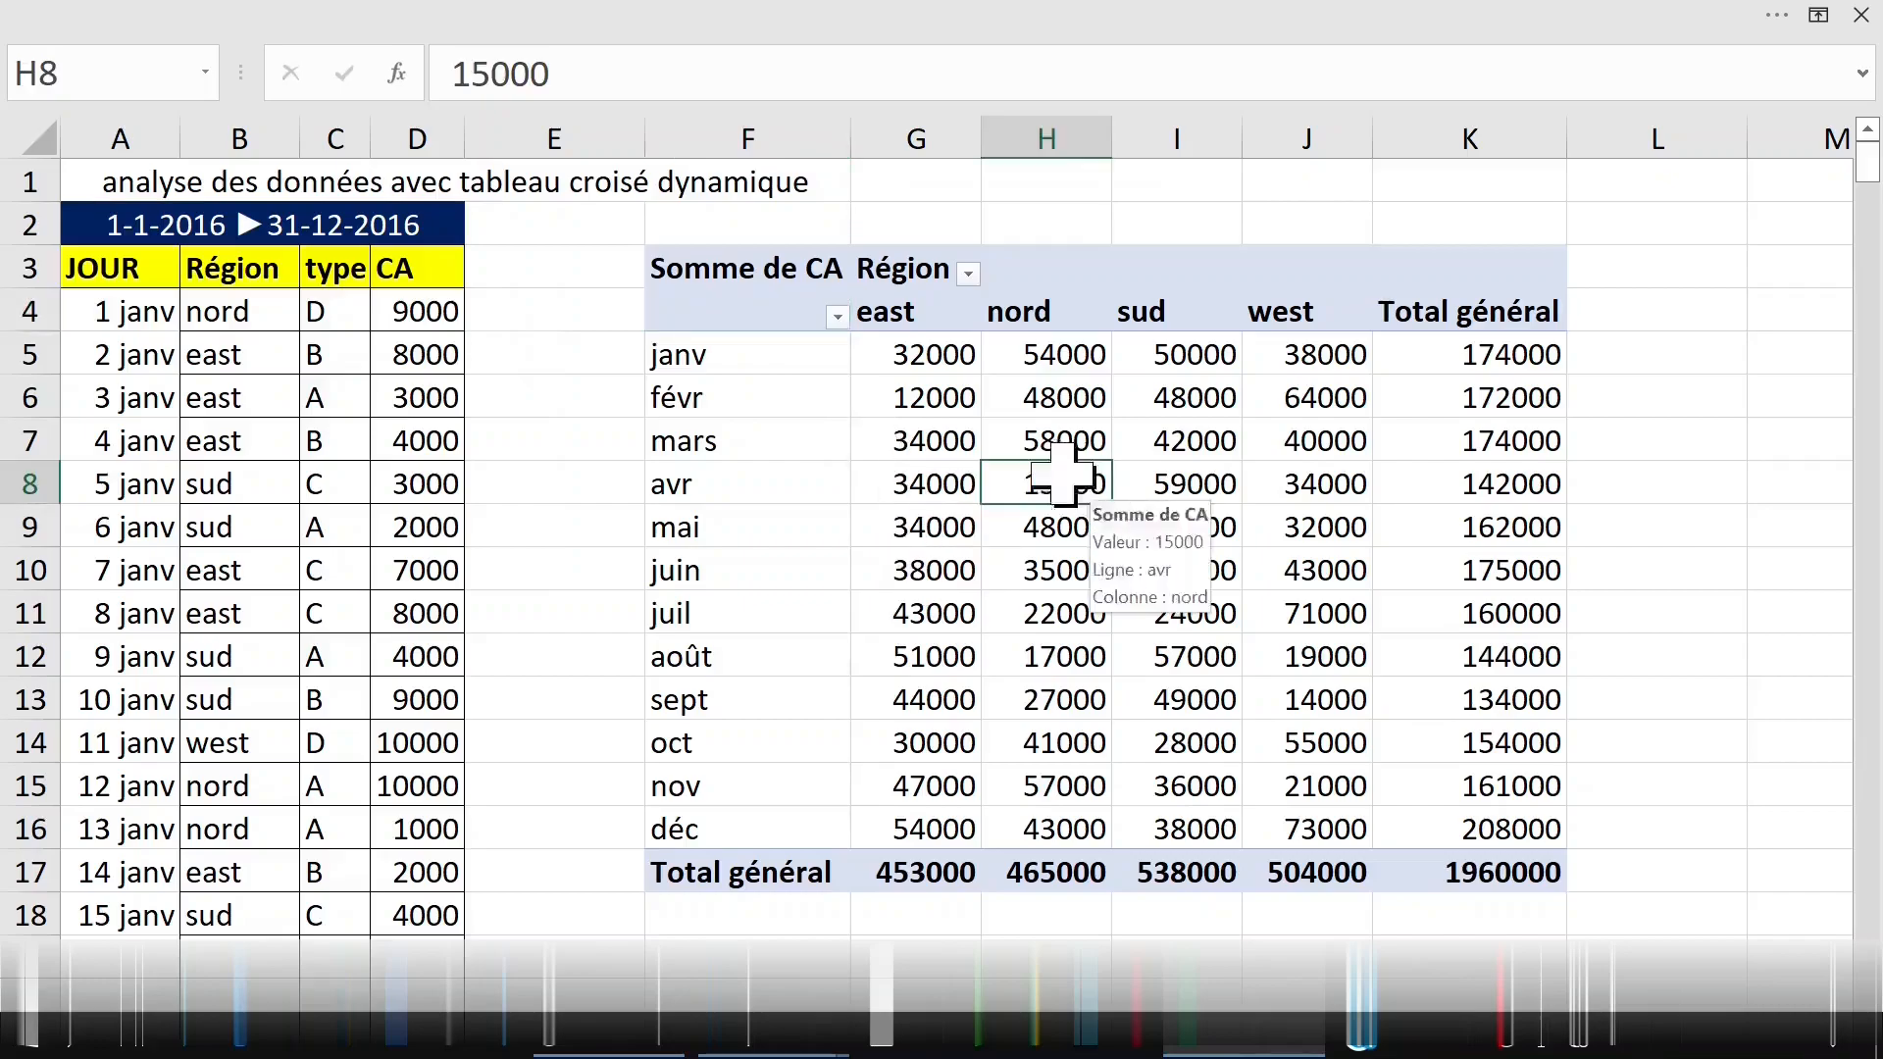
{"action": "left_click", "coordinate": [761, 319]}
{"action": "left_click", "coordinate": [755, 440]}
{"action": "left_click", "coordinate": [1010, 537]}
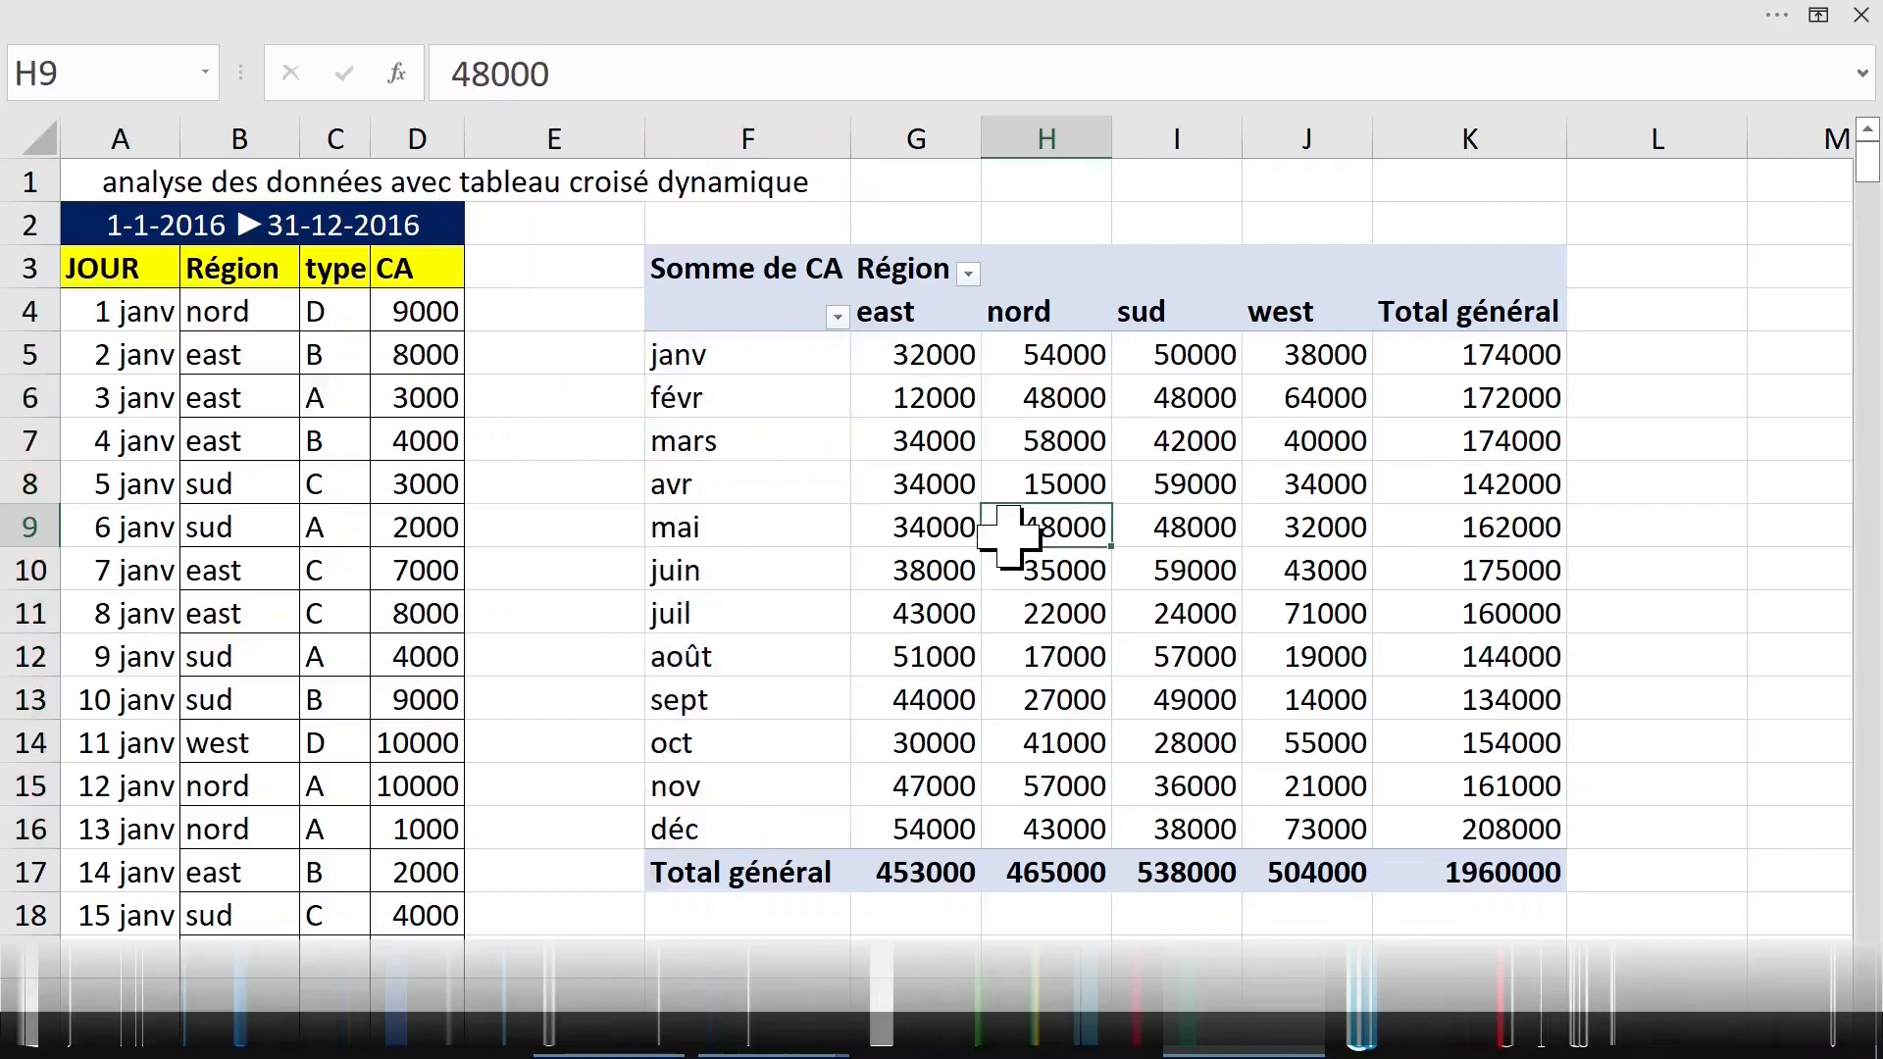
{"action": "mouse_move", "coordinate": [1011, 537]}
{"action": "key", "text": "ctrl+z"}
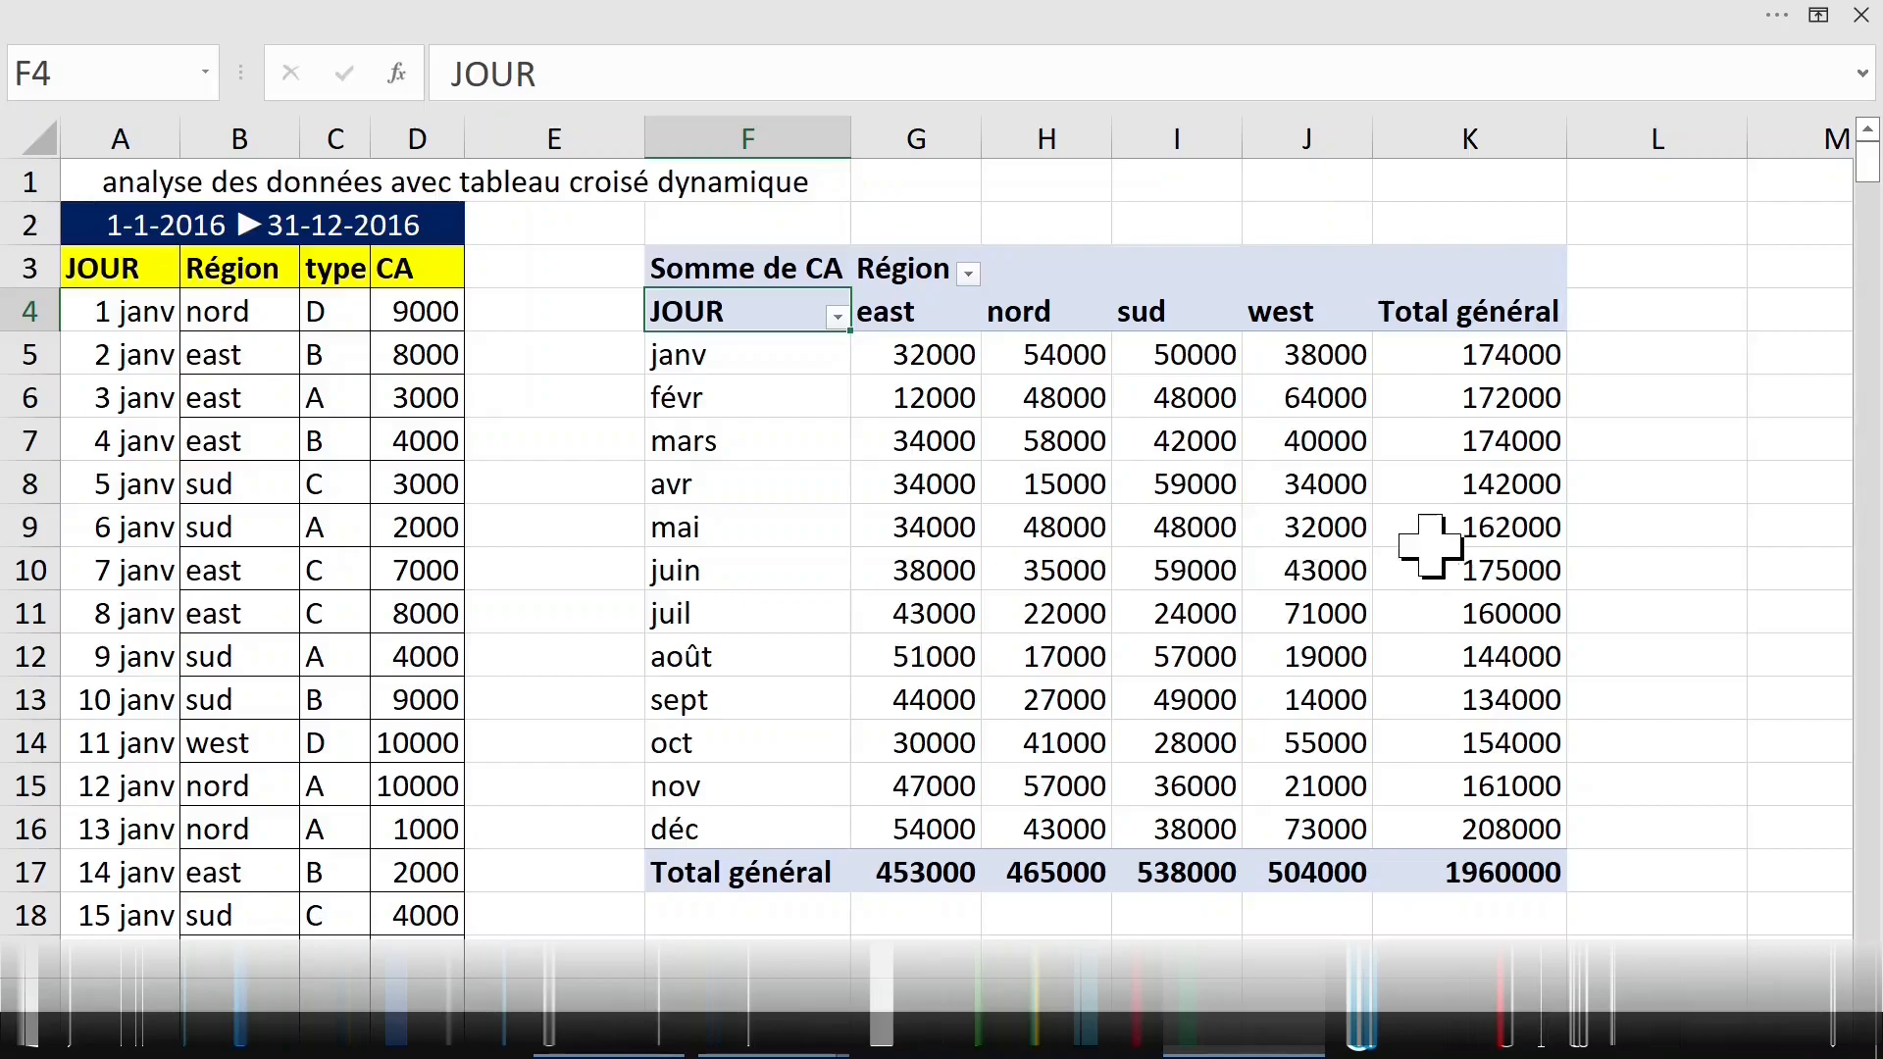
- Format the pivot table's Somme de CA values as currency (Monétaire) in € with 0 decimal places
{"action": "left_click", "coordinate": [1501, 873]}
{"action": "left_click", "coordinate": [1295, 873]}
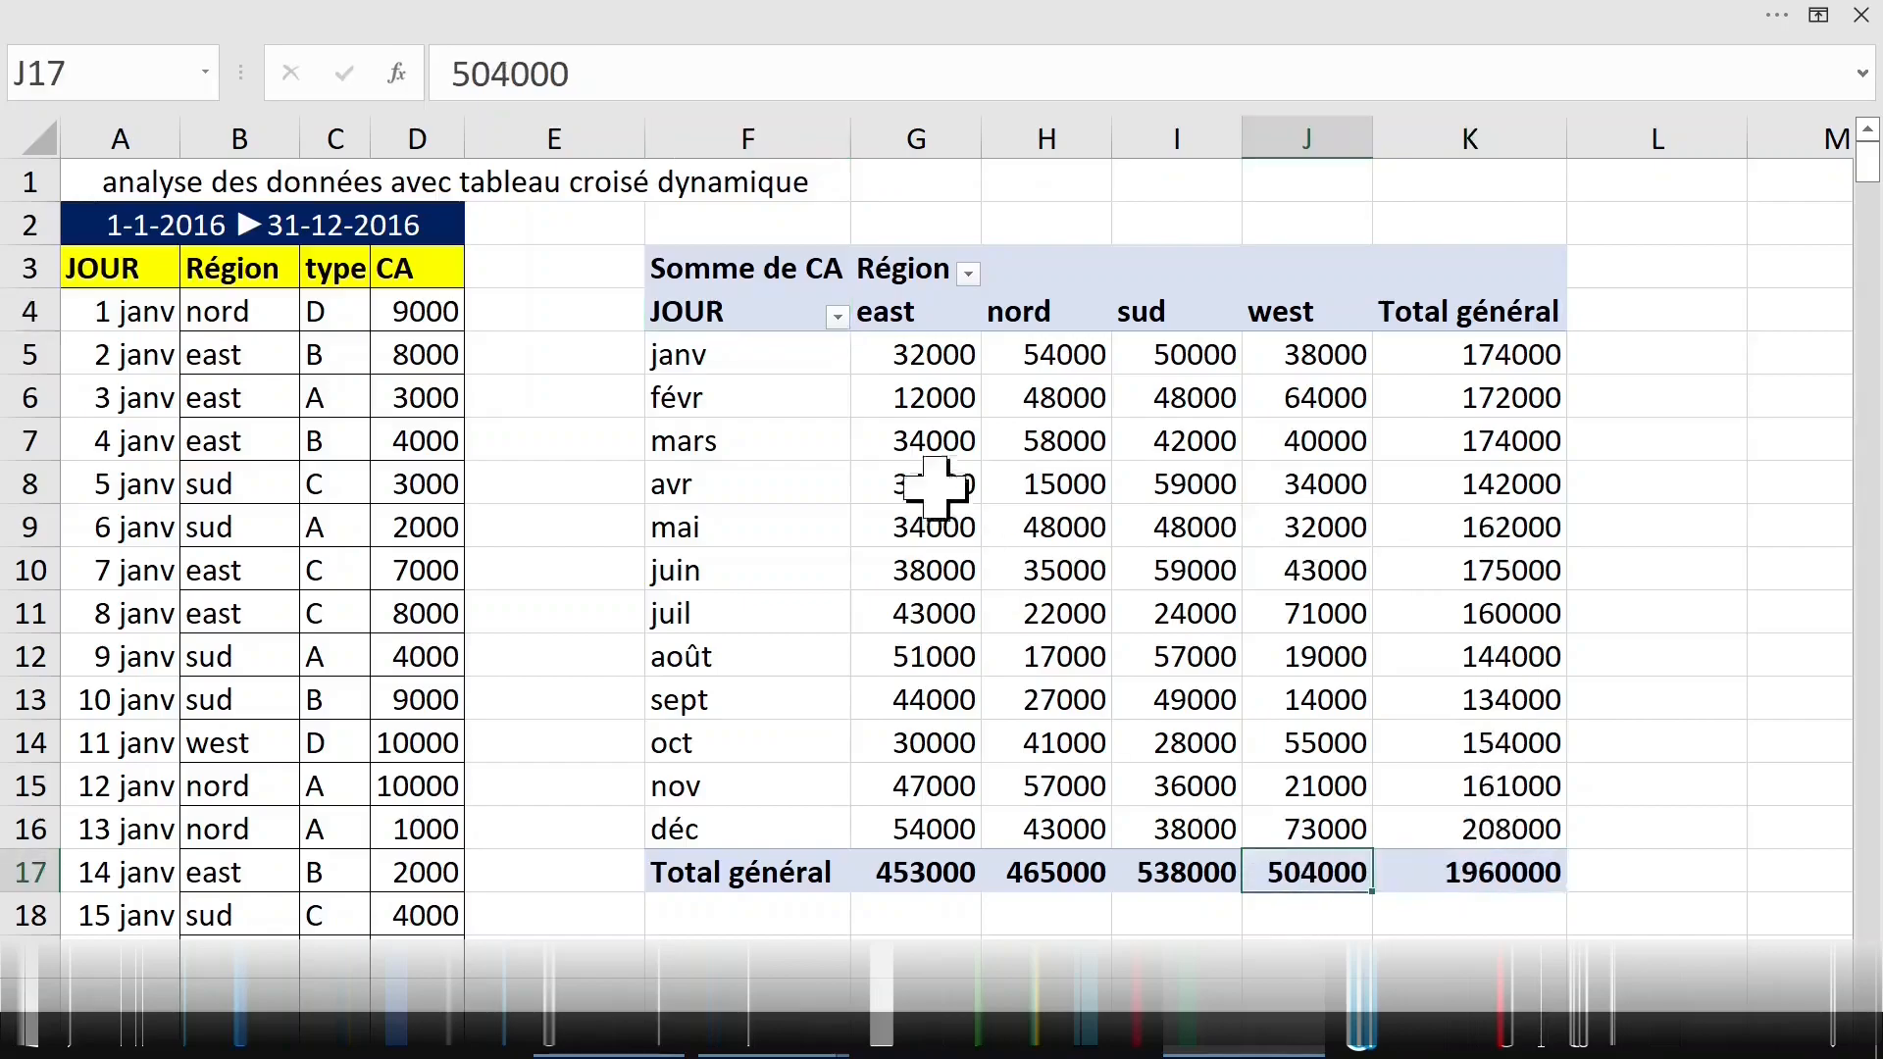
{"action": "left_click", "coordinate": [918, 355]}
{"action": "right_click", "coordinate": [922, 358]}
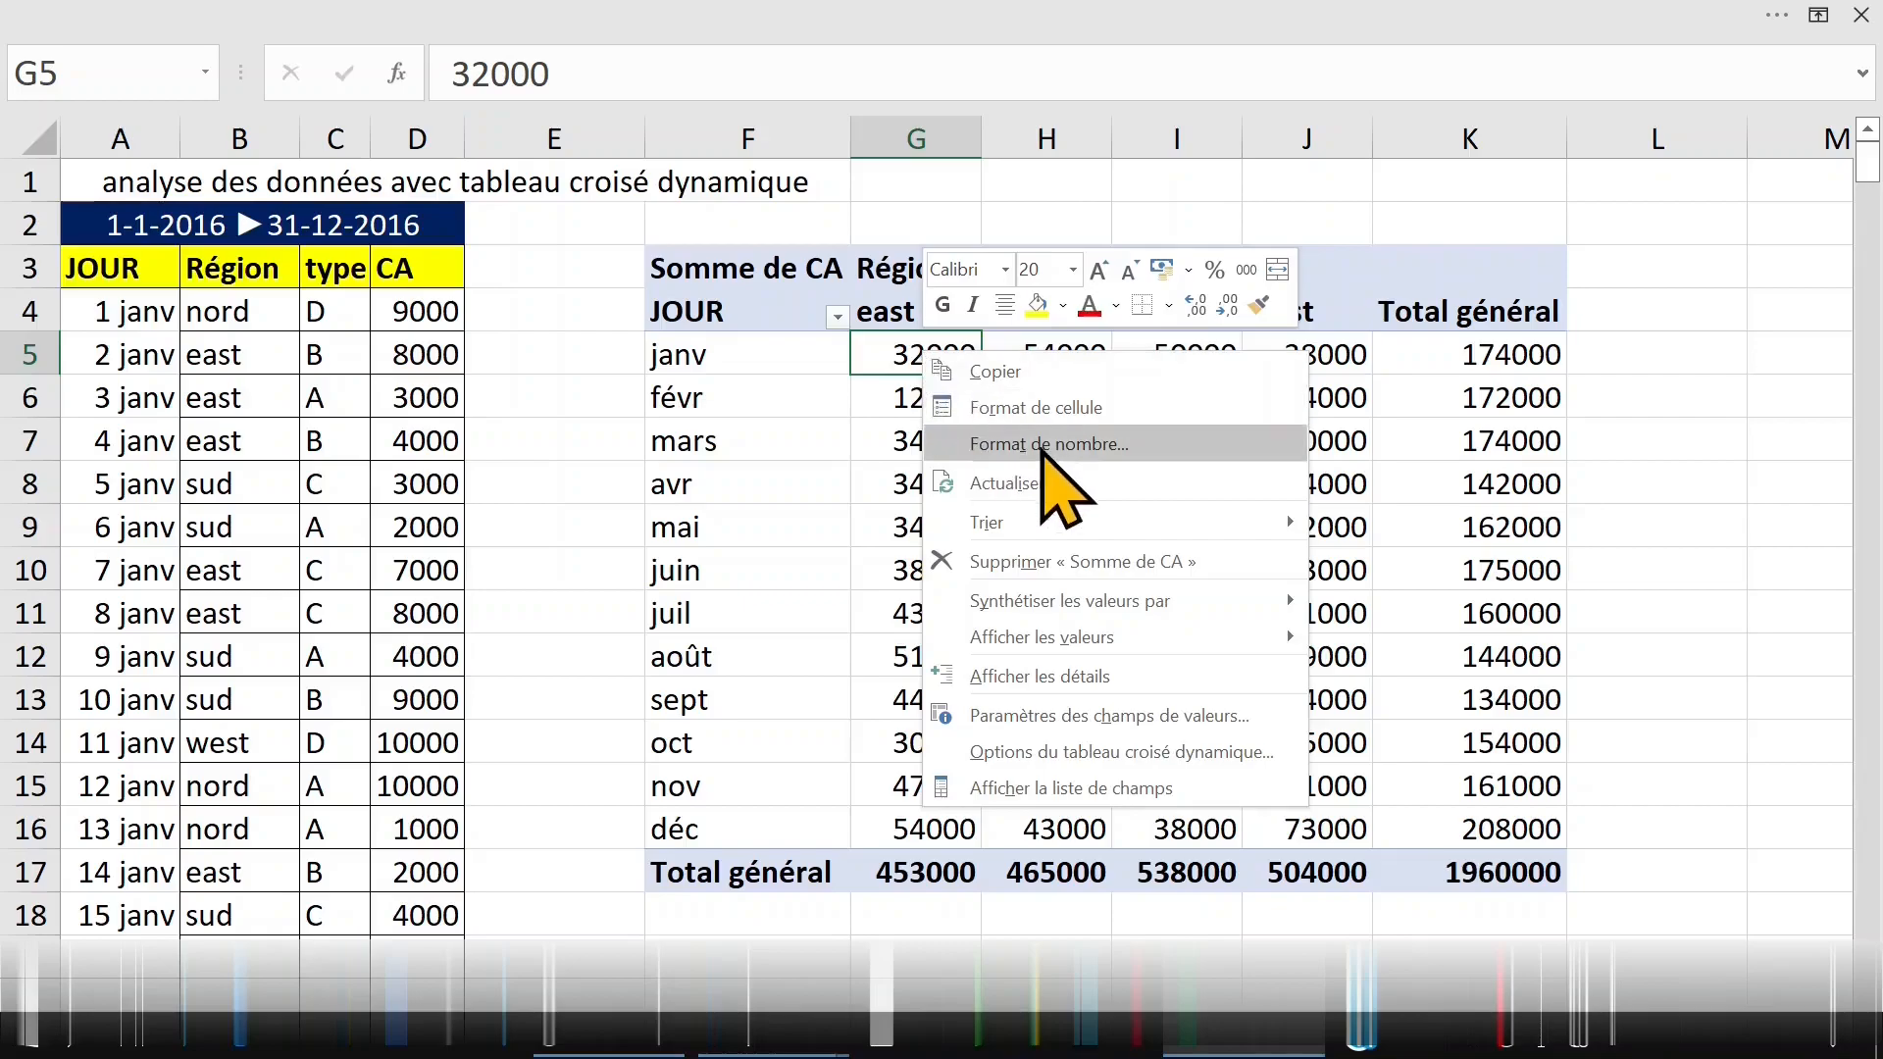
{"action": "left_click", "coordinate": [1044, 446]}
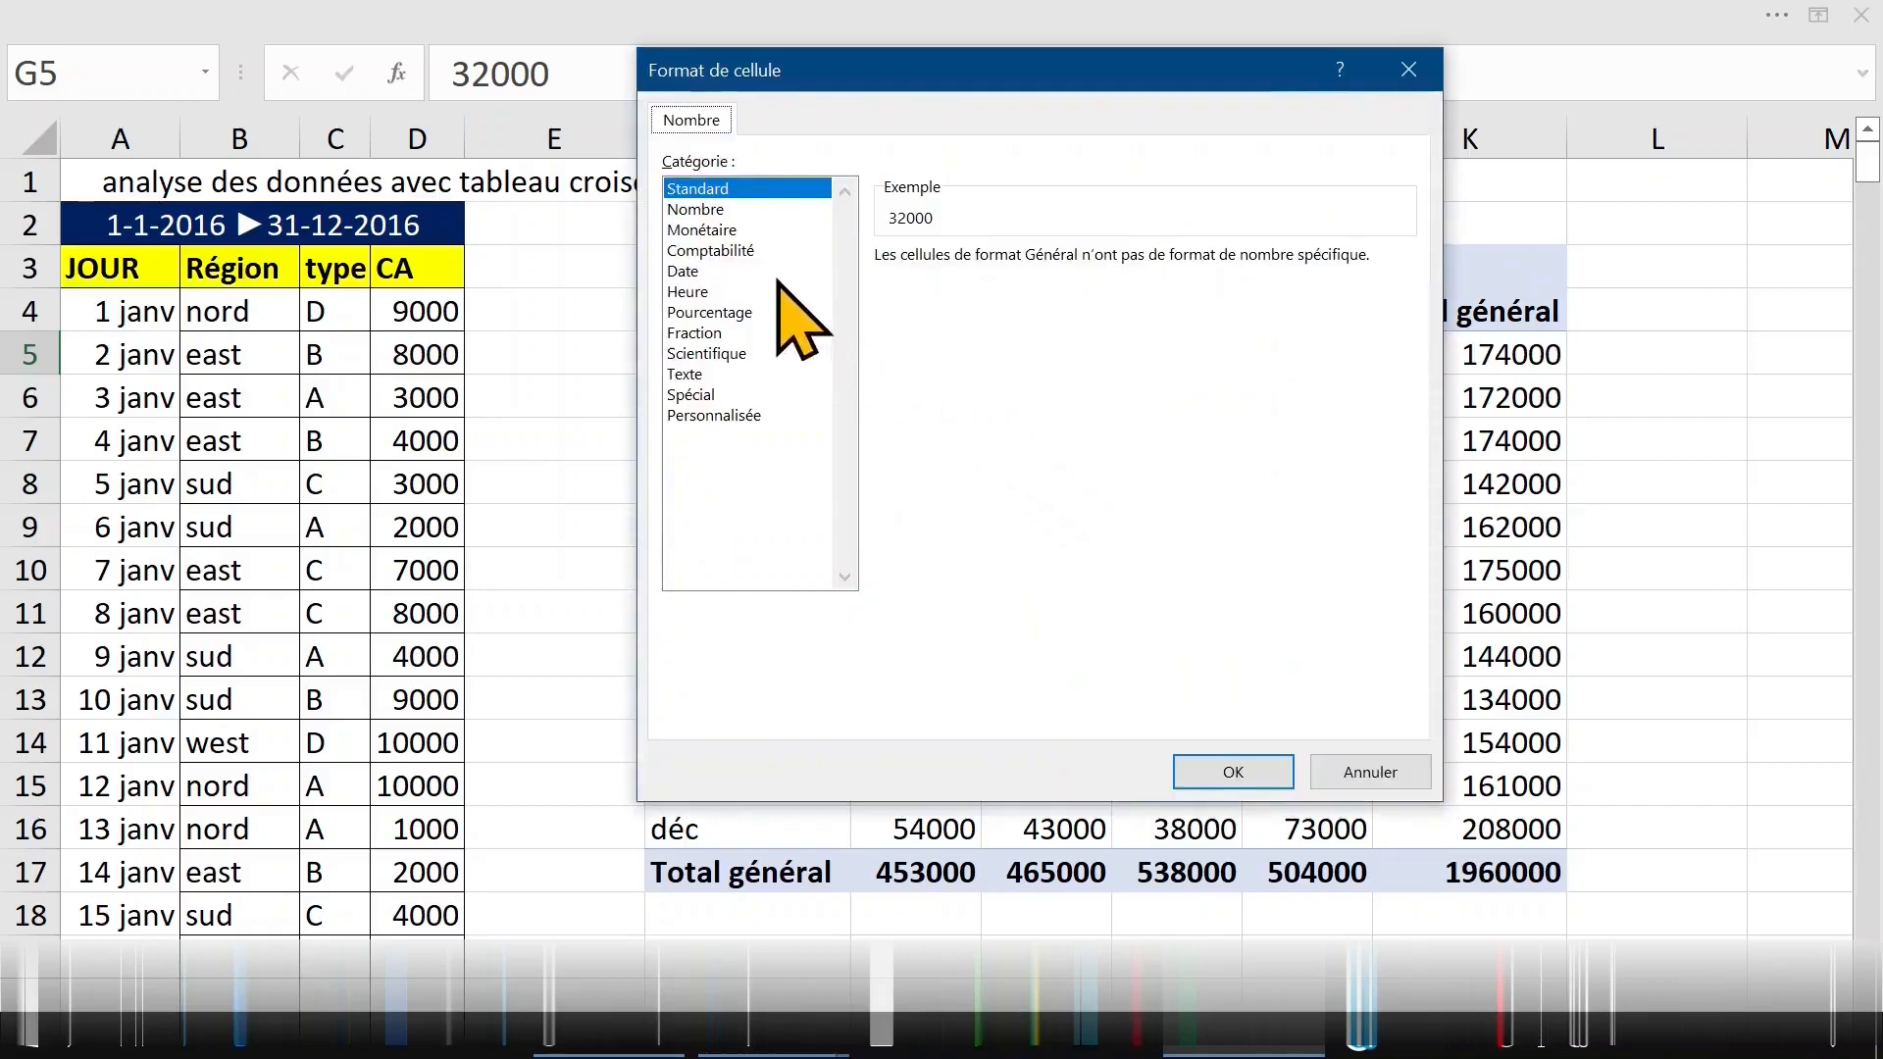
{"action": "left_click", "coordinate": [716, 231]}
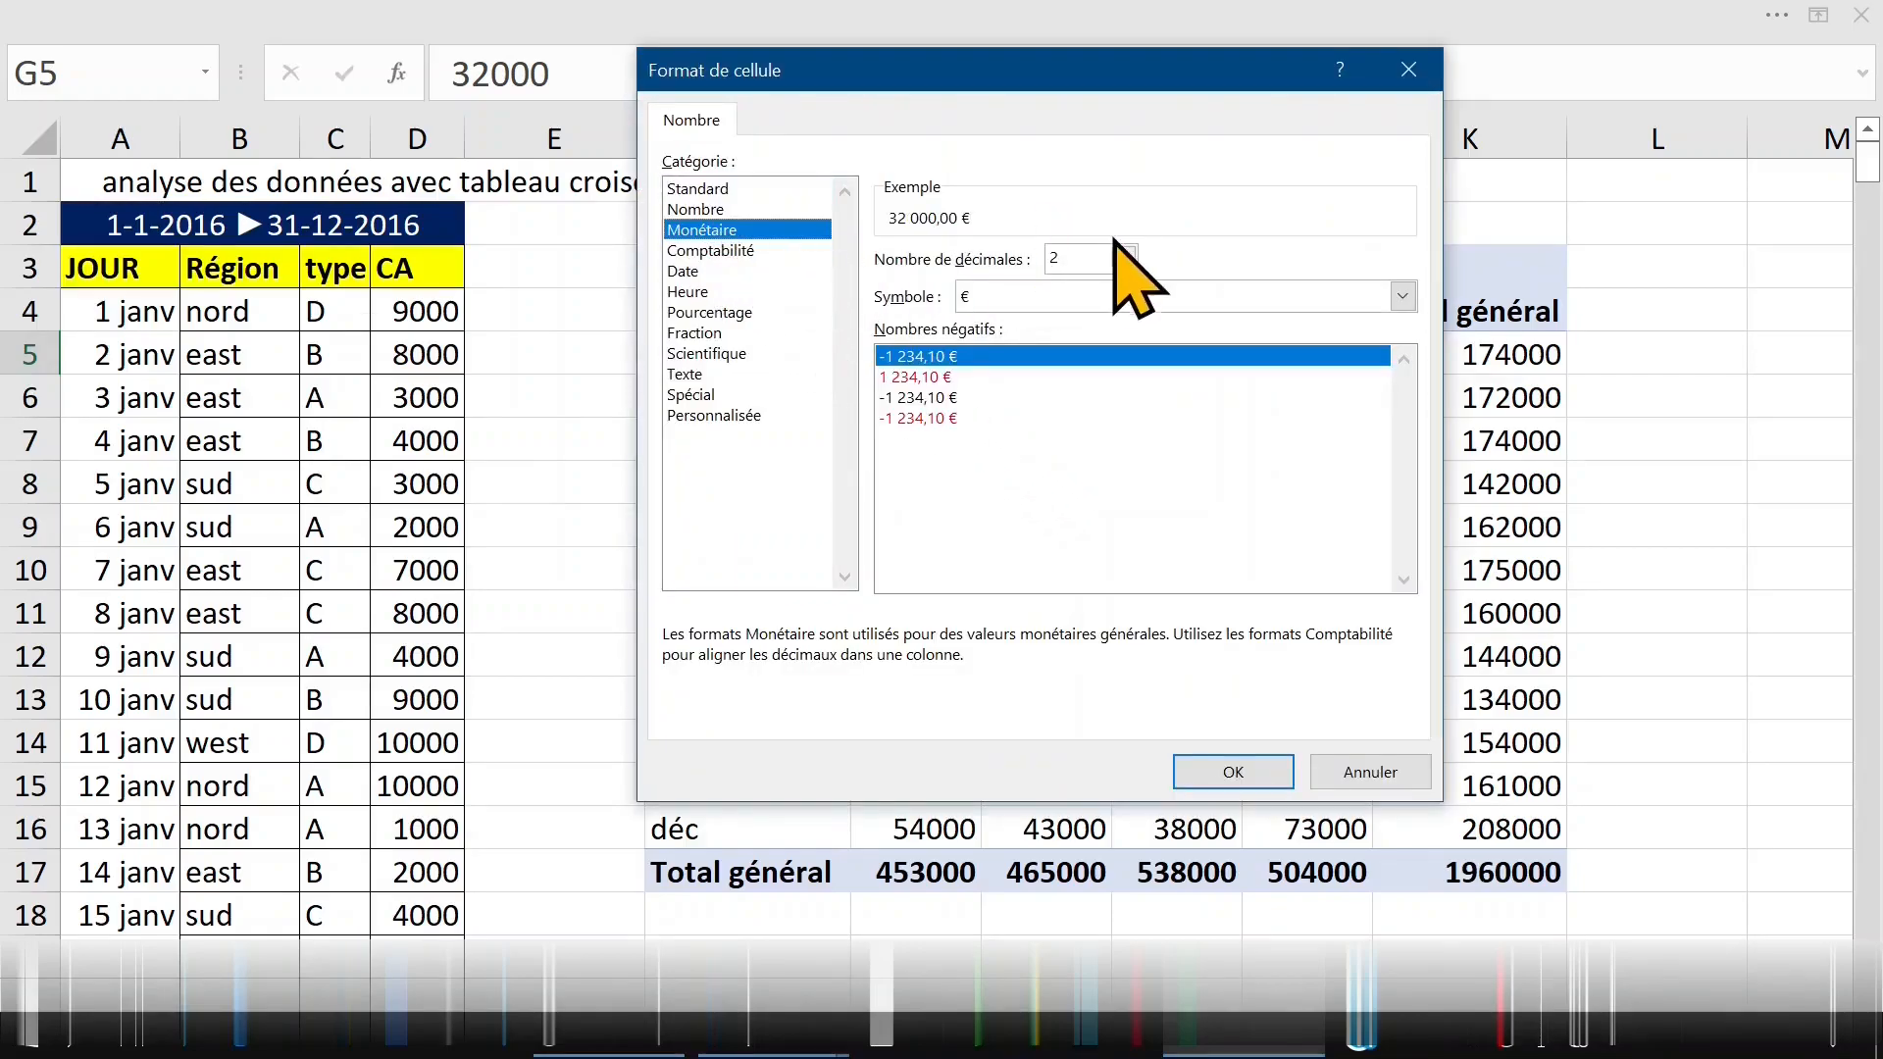
{"action": "left_click", "coordinate": [1124, 264]}
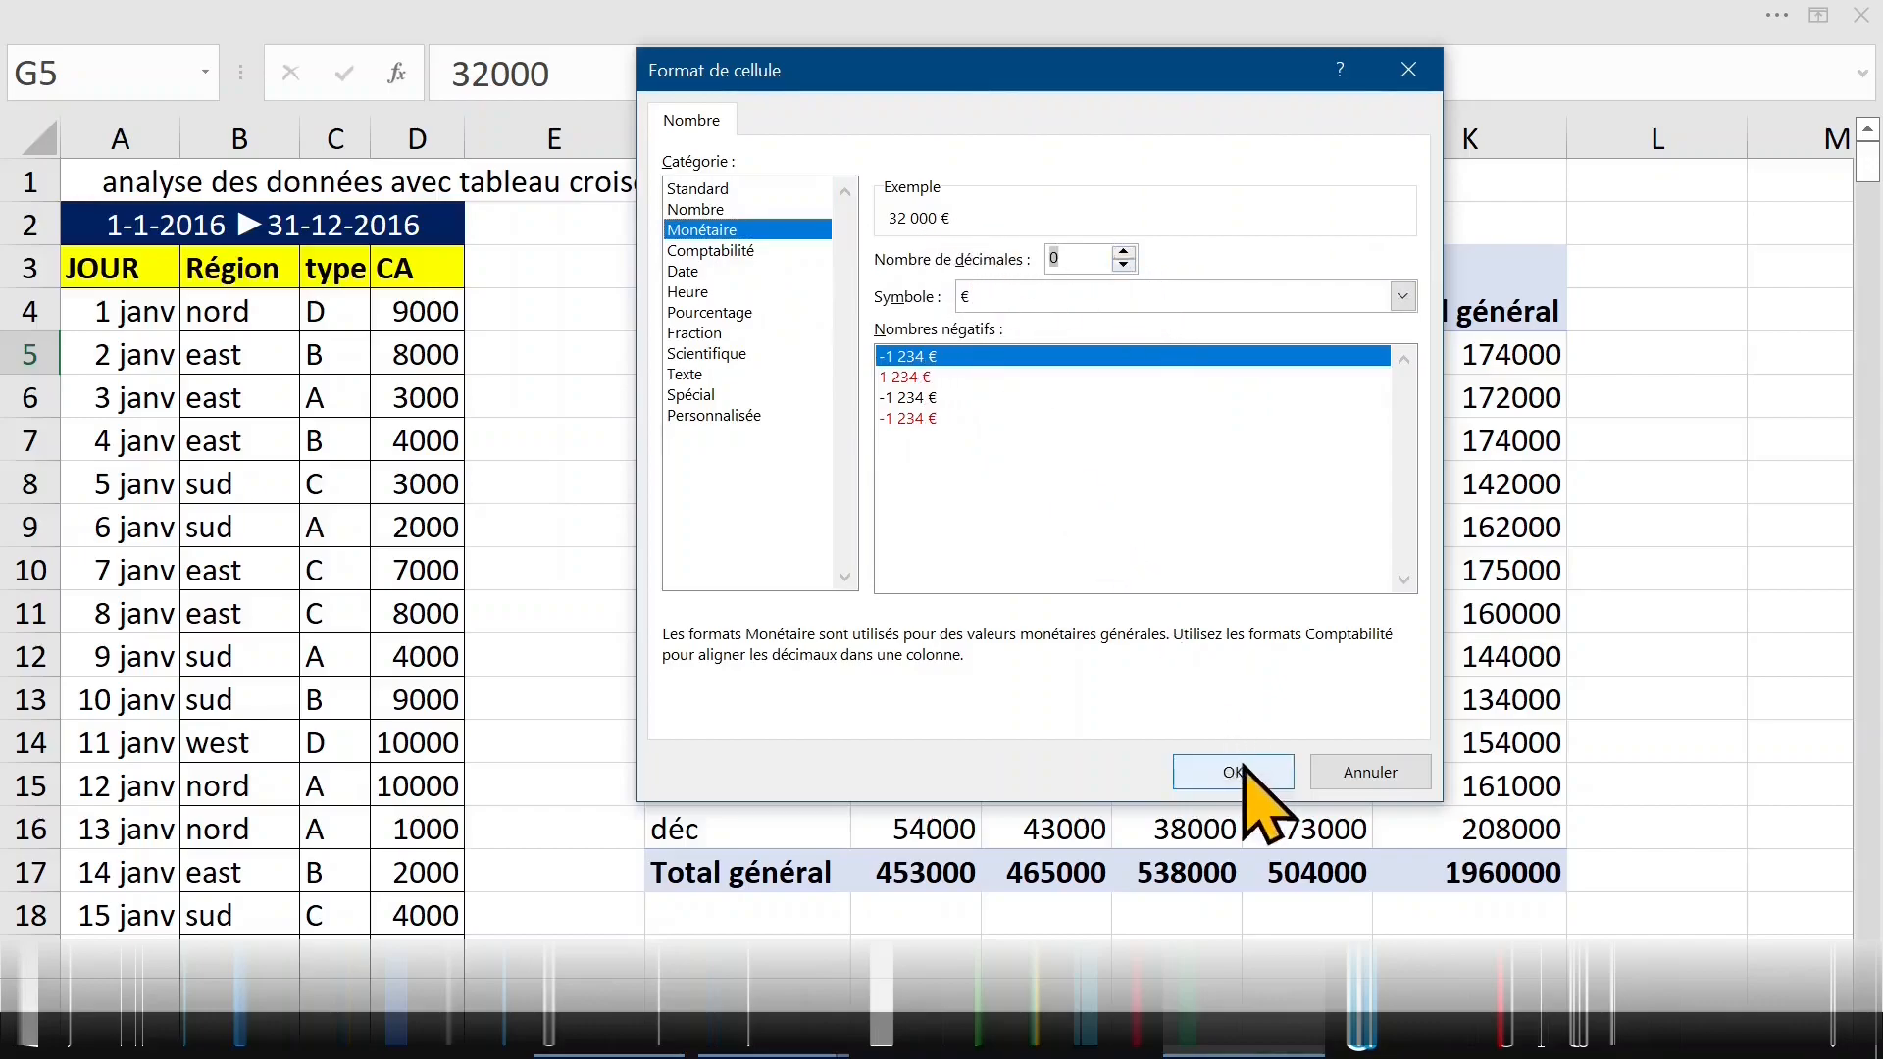
{"action": "left_click", "coordinate": [1233, 772]}
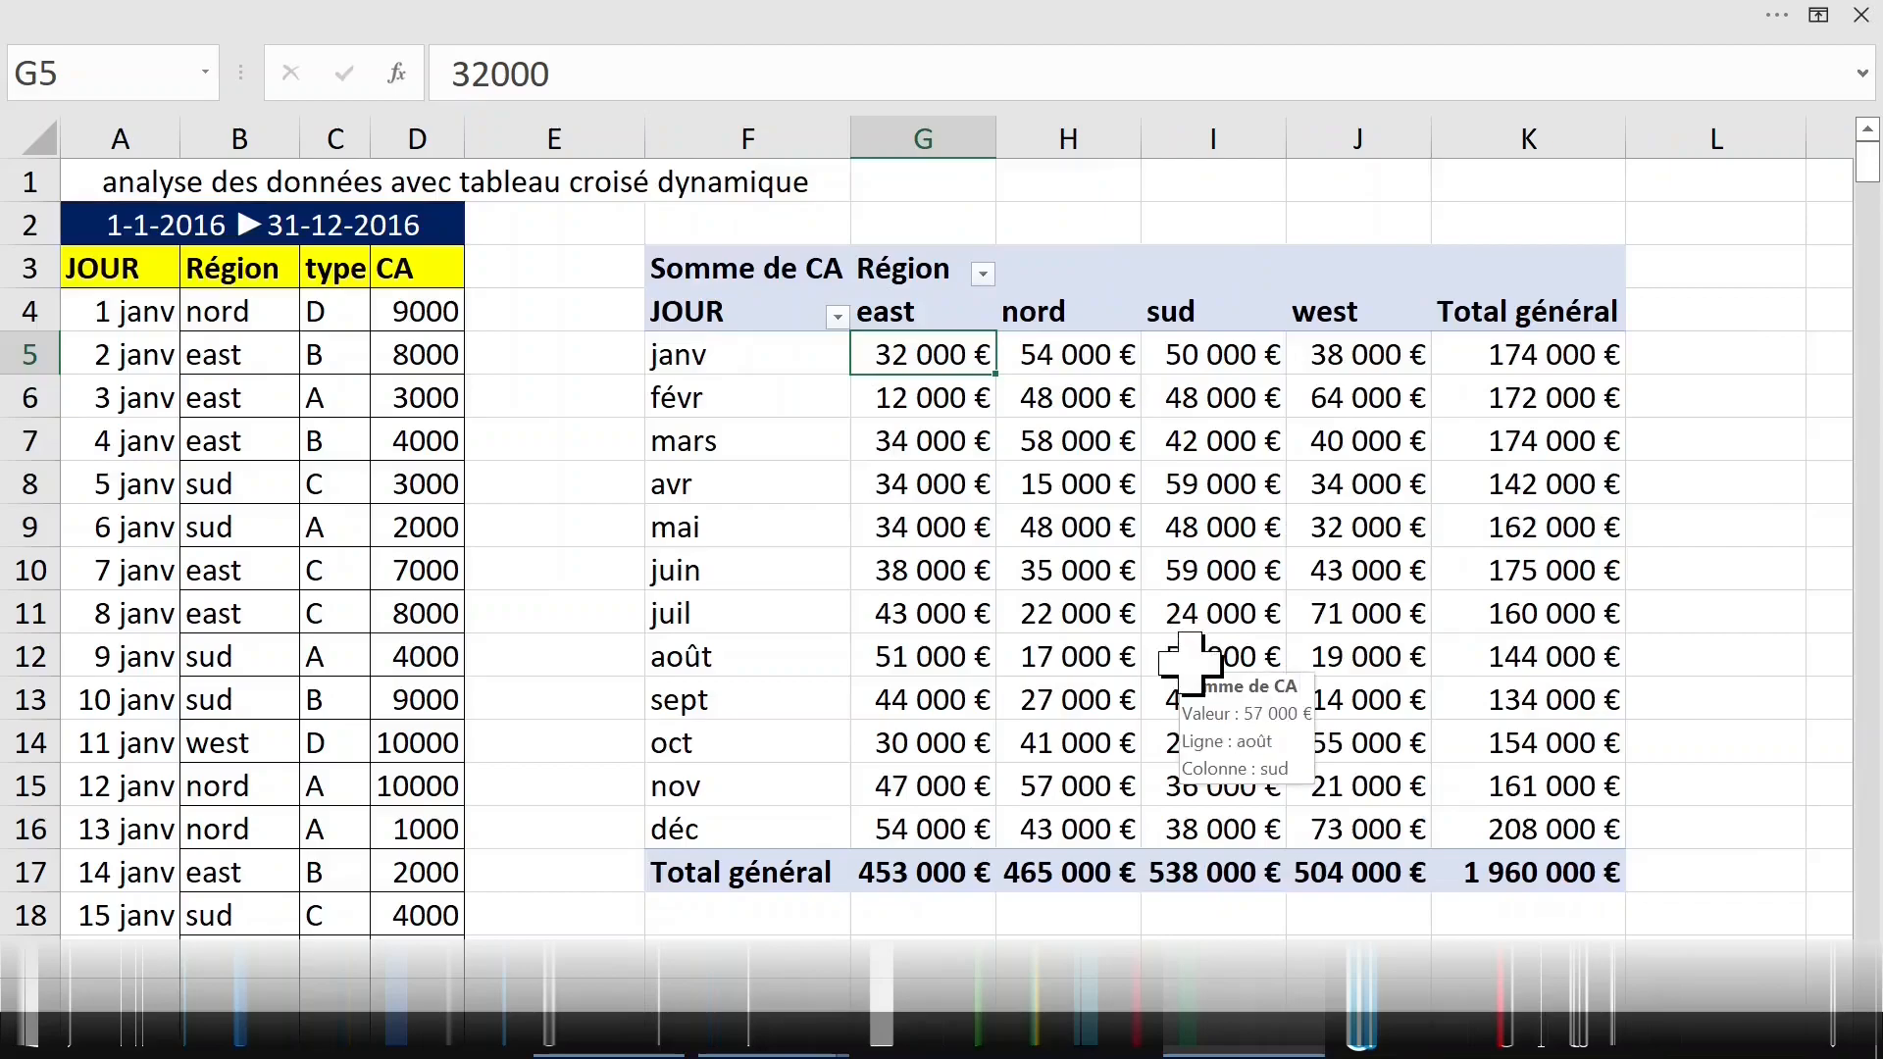
- Examine the pivot table's total for each region and the Total général value for each month
{"action": "left_click", "coordinate": [900, 309]}
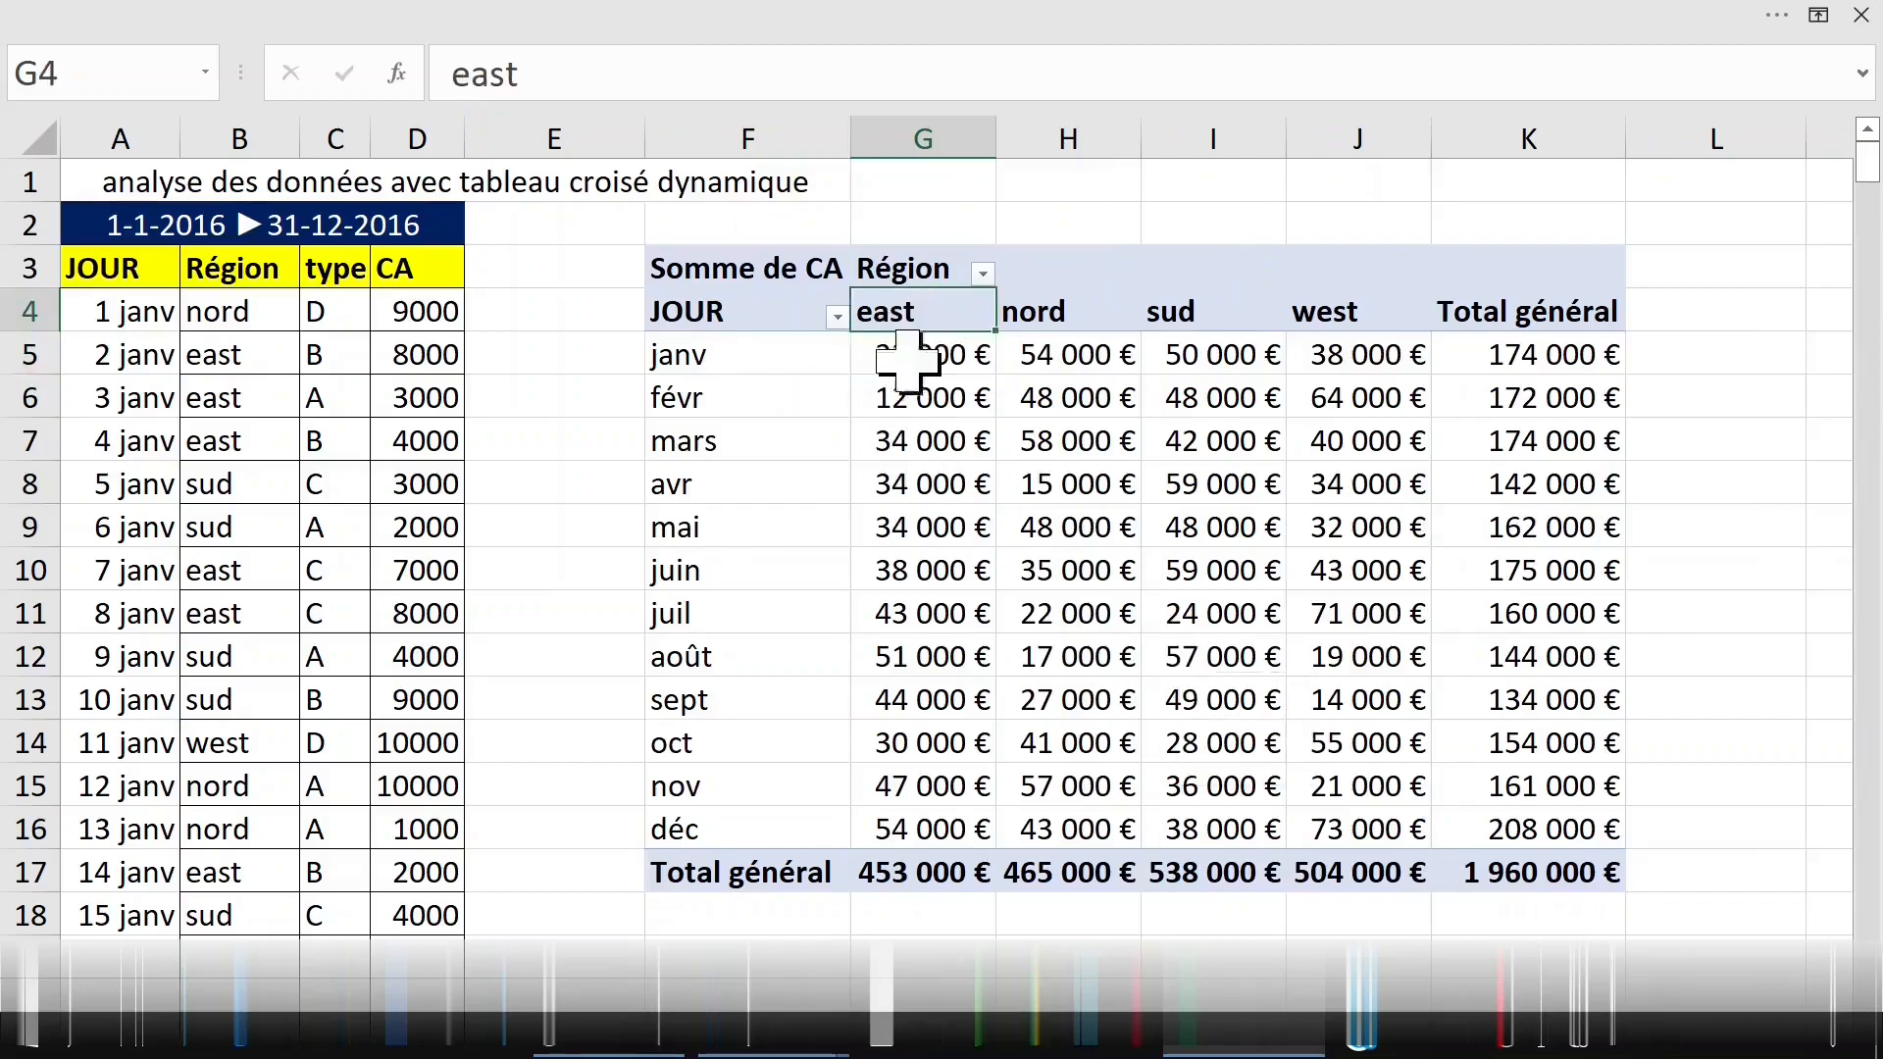
{"action": "left_click", "coordinate": [928, 859]}
{"action": "left_click", "coordinate": [1042, 314]}
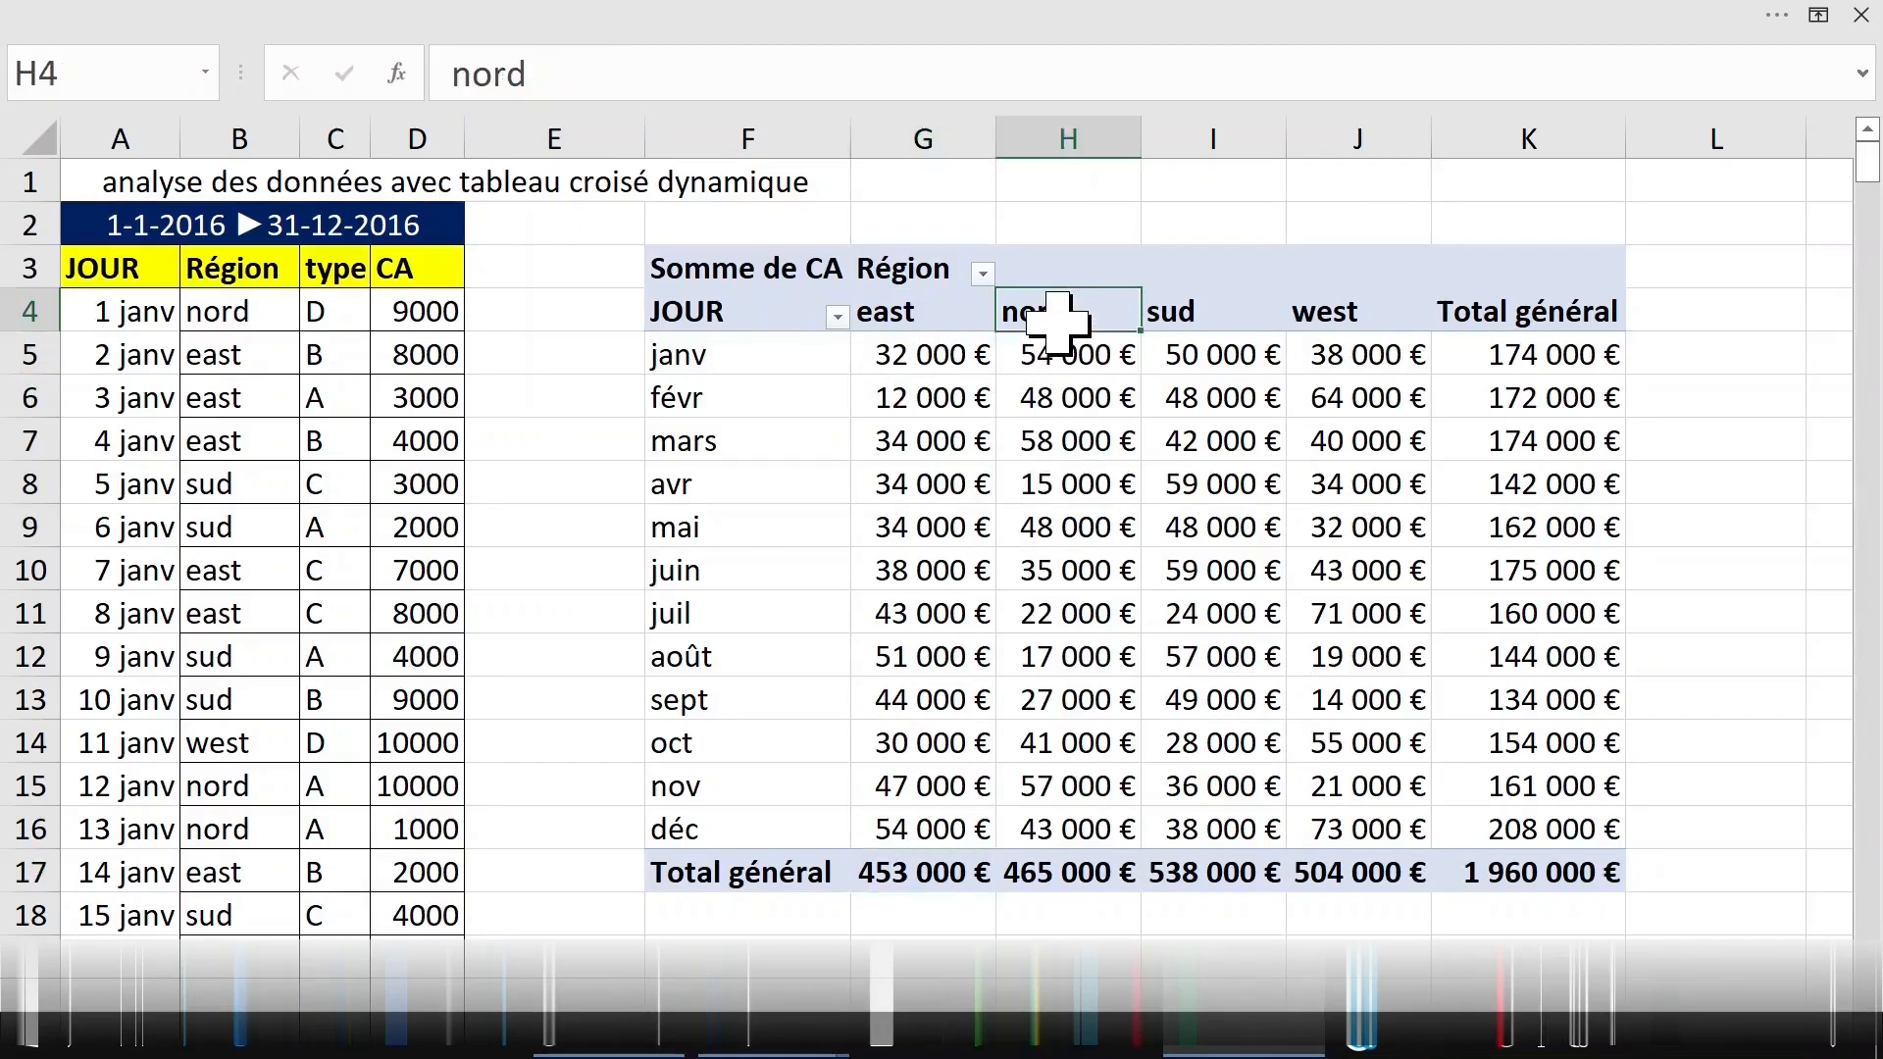
{"action": "left_click", "coordinate": [1079, 873]}
{"action": "left_click", "coordinate": [1210, 873]}
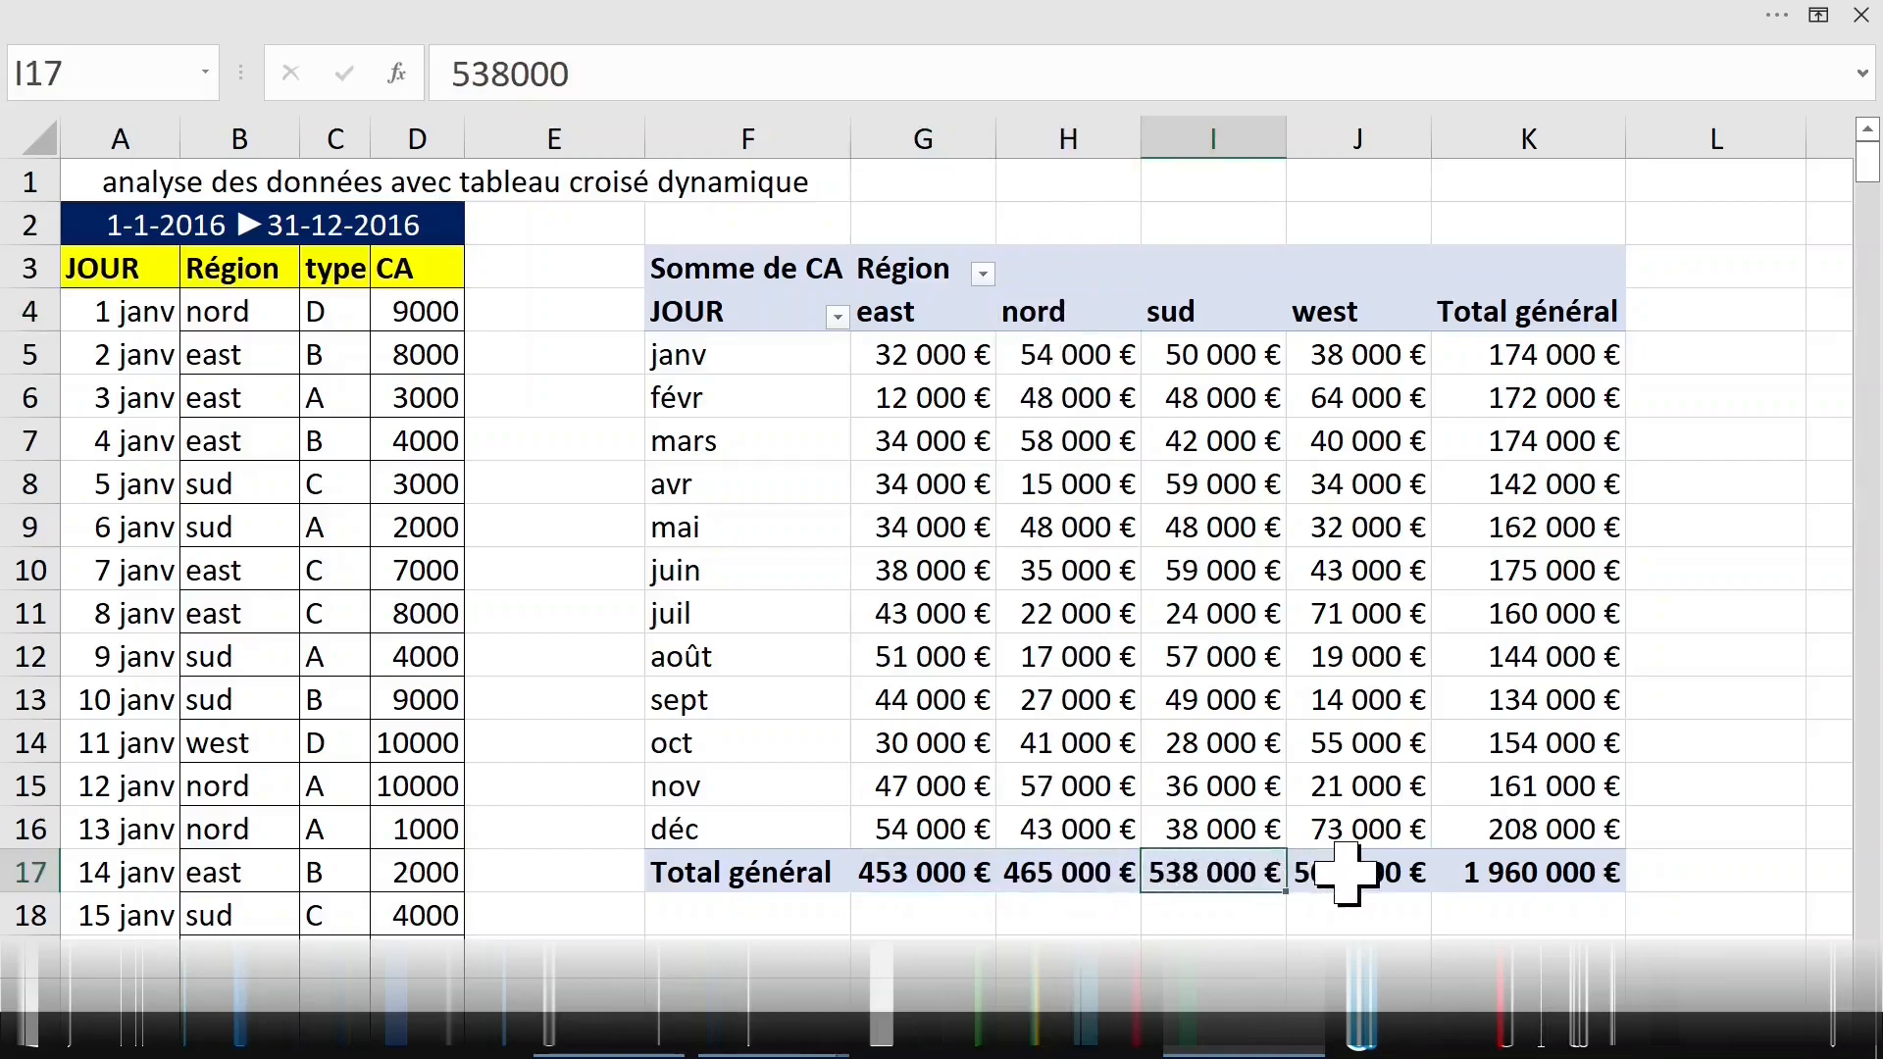
{"action": "left_click", "coordinate": [1350, 871]}
{"action": "left_click", "coordinate": [713, 364]}
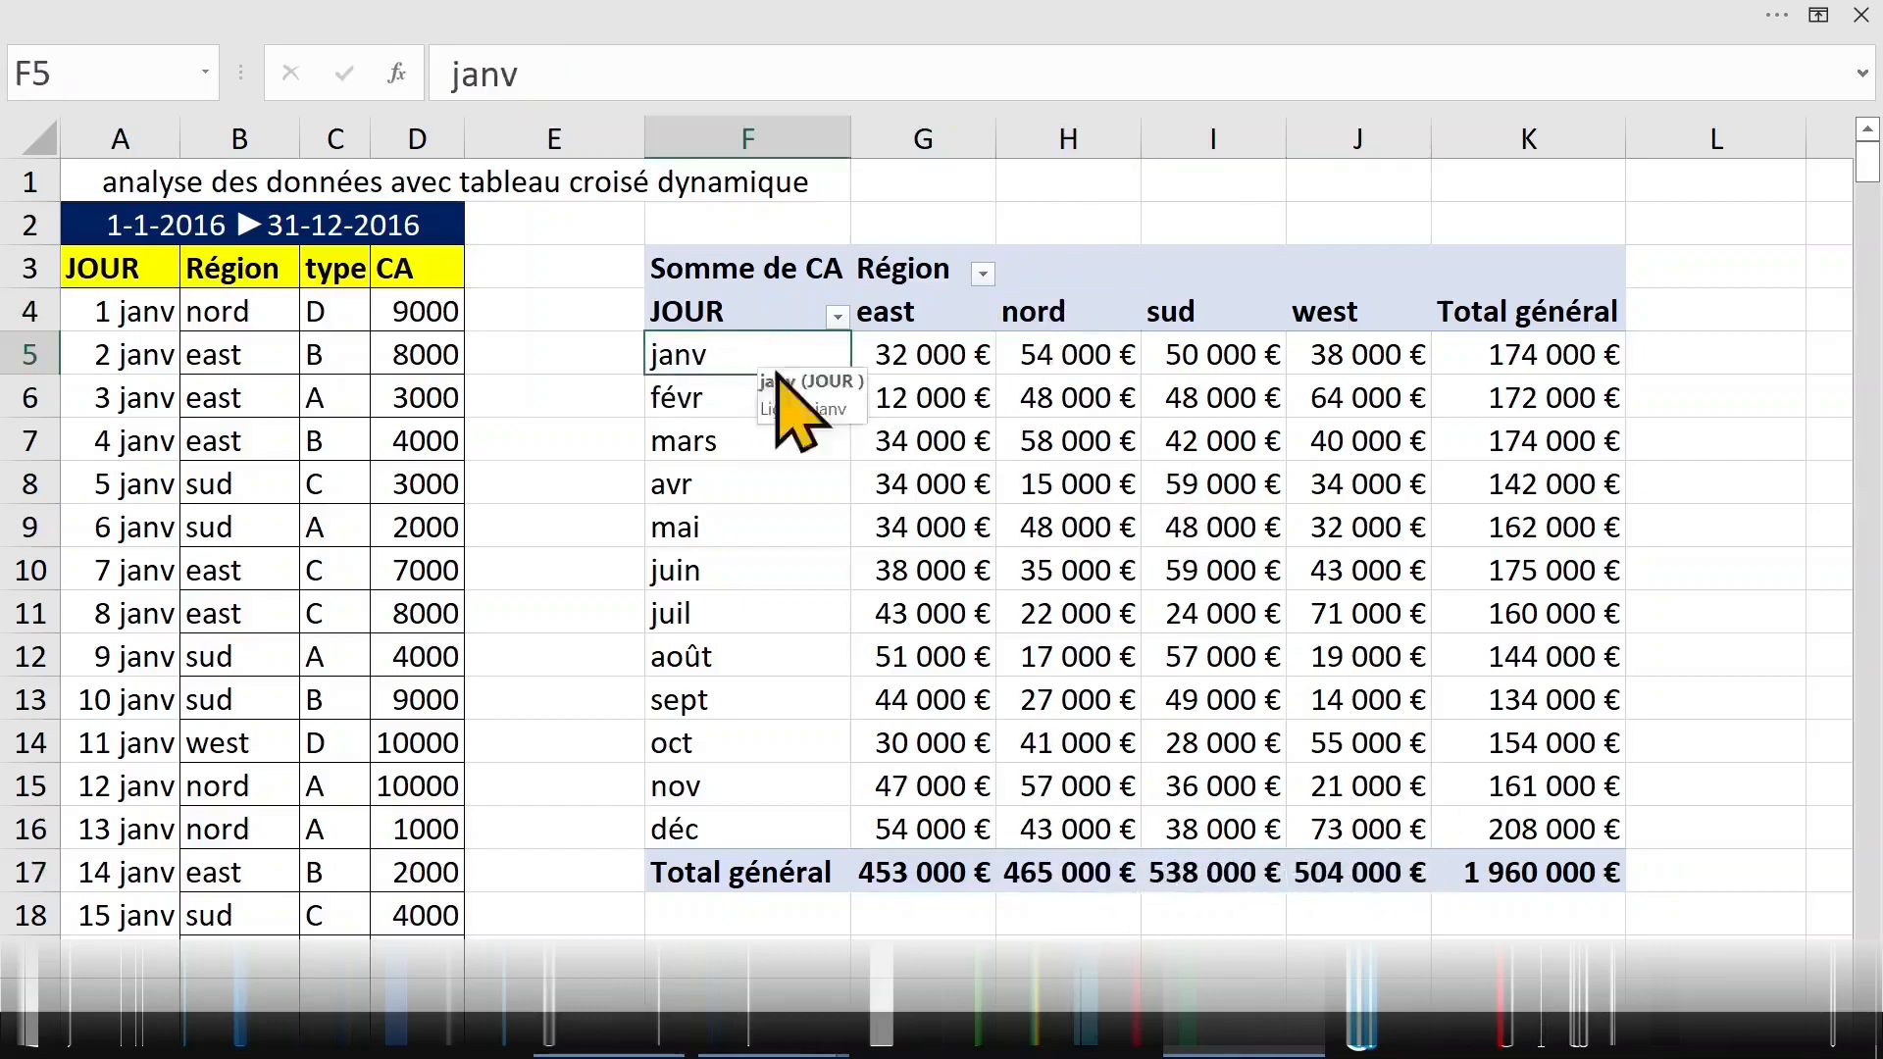
{"action": "left_click", "coordinate": [1521, 355]}
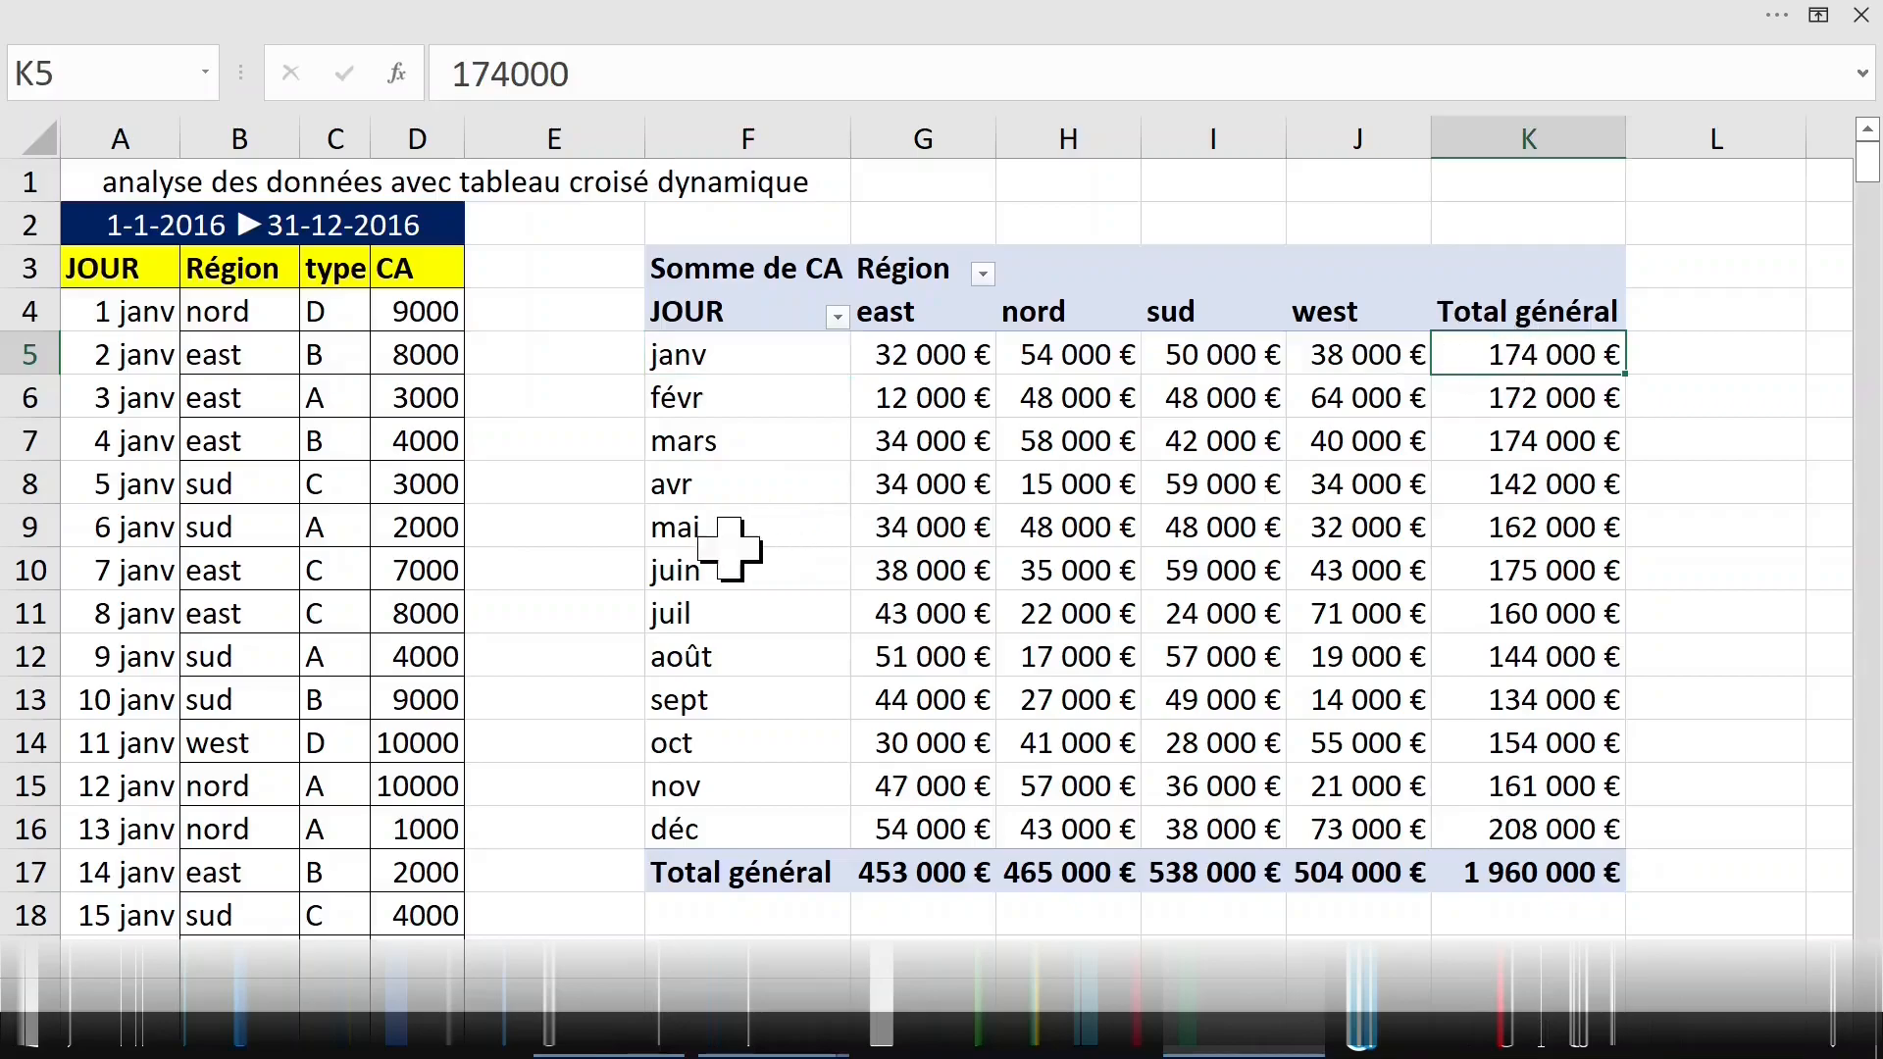
{"action": "left_click", "coordinate": [726, 535]}
{"action": "left_click", "coordinate": [1522, 525]}
{"action": "left_click_drag", "start_coordinate": [1529, 354], "coordinate": [1536, 817]}
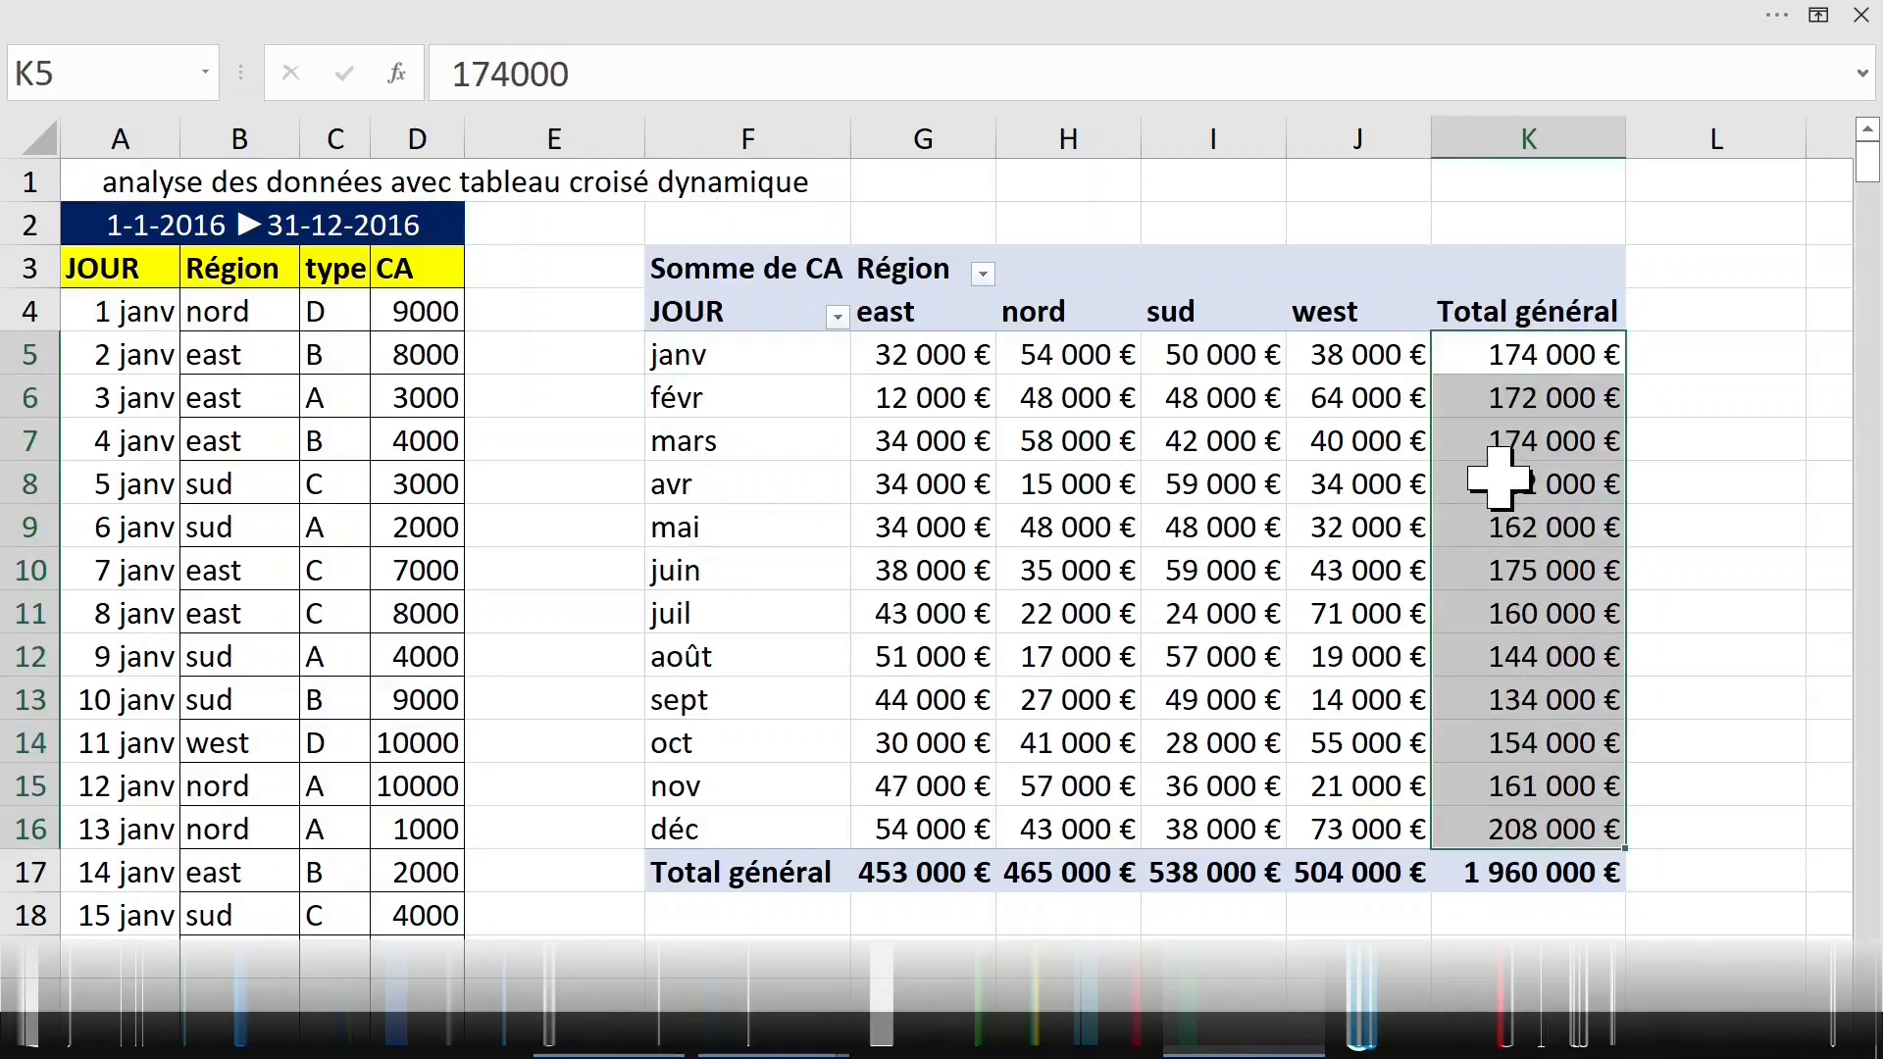
{"action": "left_click", "coordinate": [1499, 479]}
- Add the type field to the pivot table's rows beneath JOUR and close the field list
{"action": "left_click", "coordinate": [863, 515]}
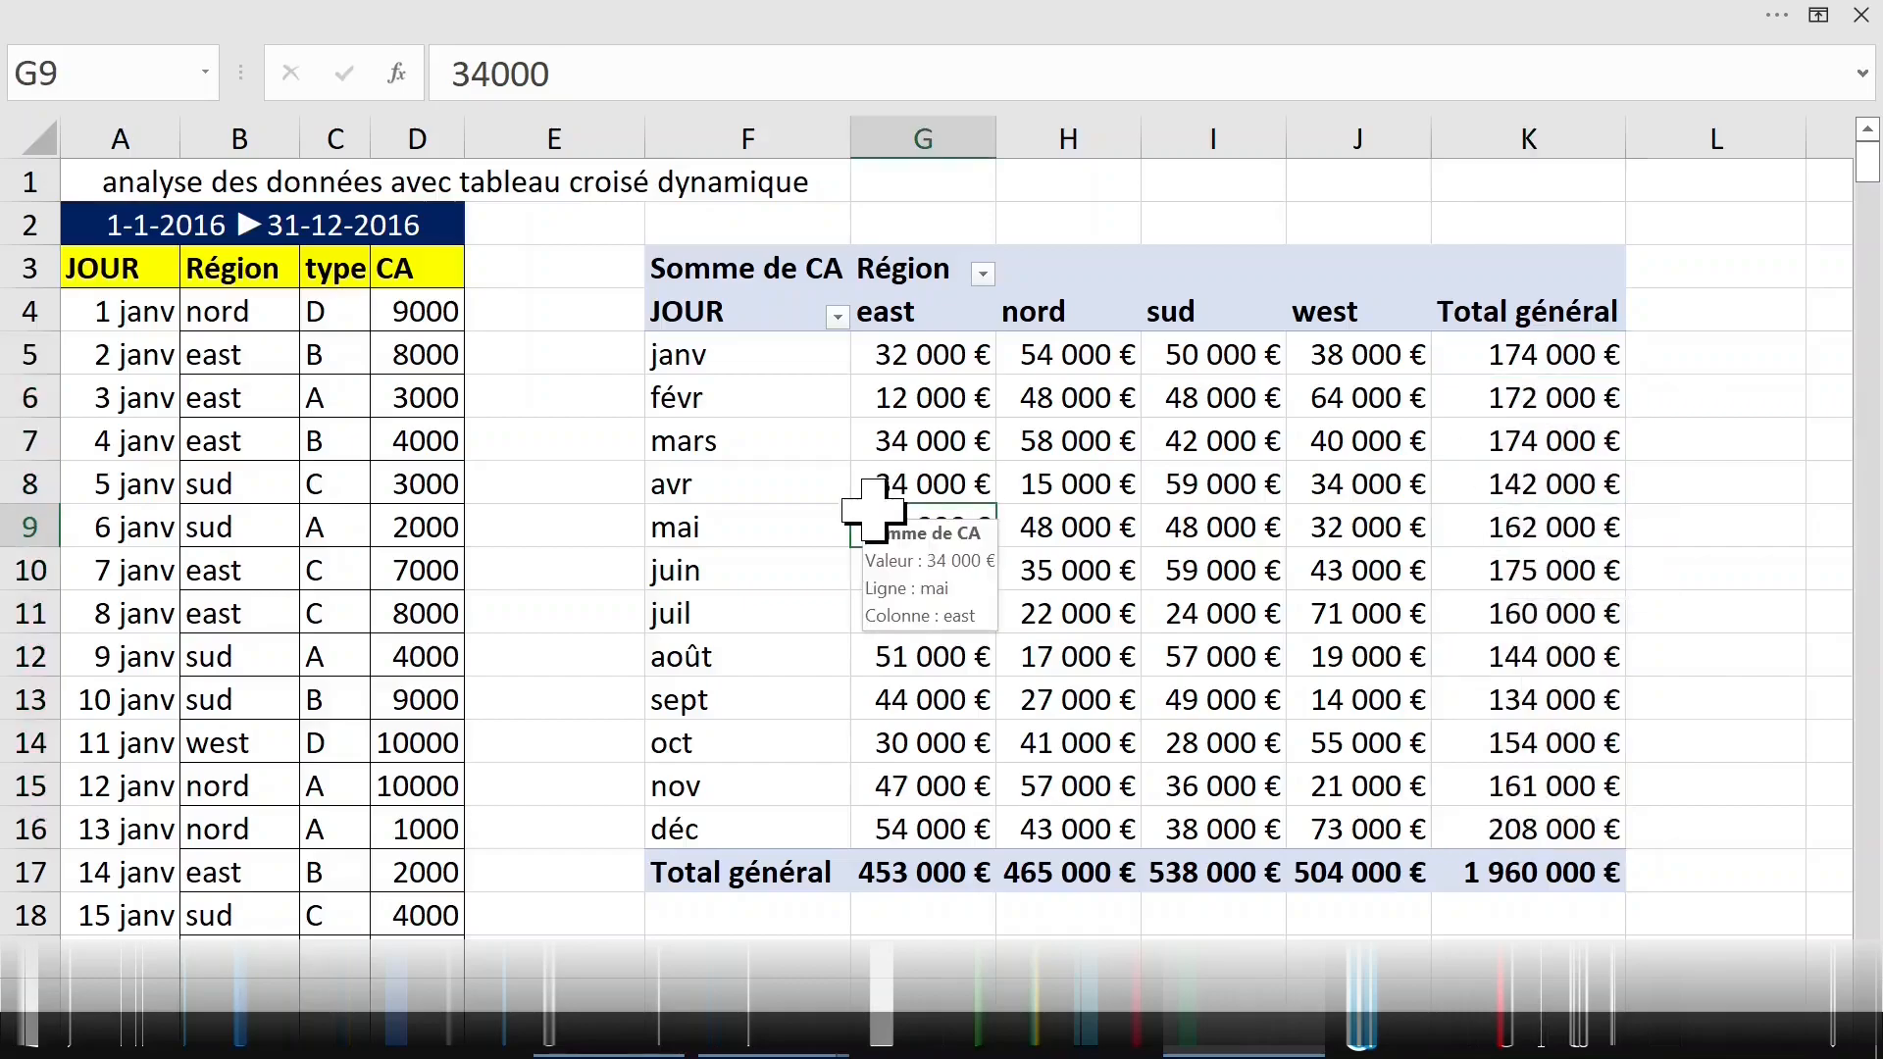
{"action": "left_click", "coordinate": [855, 432]}
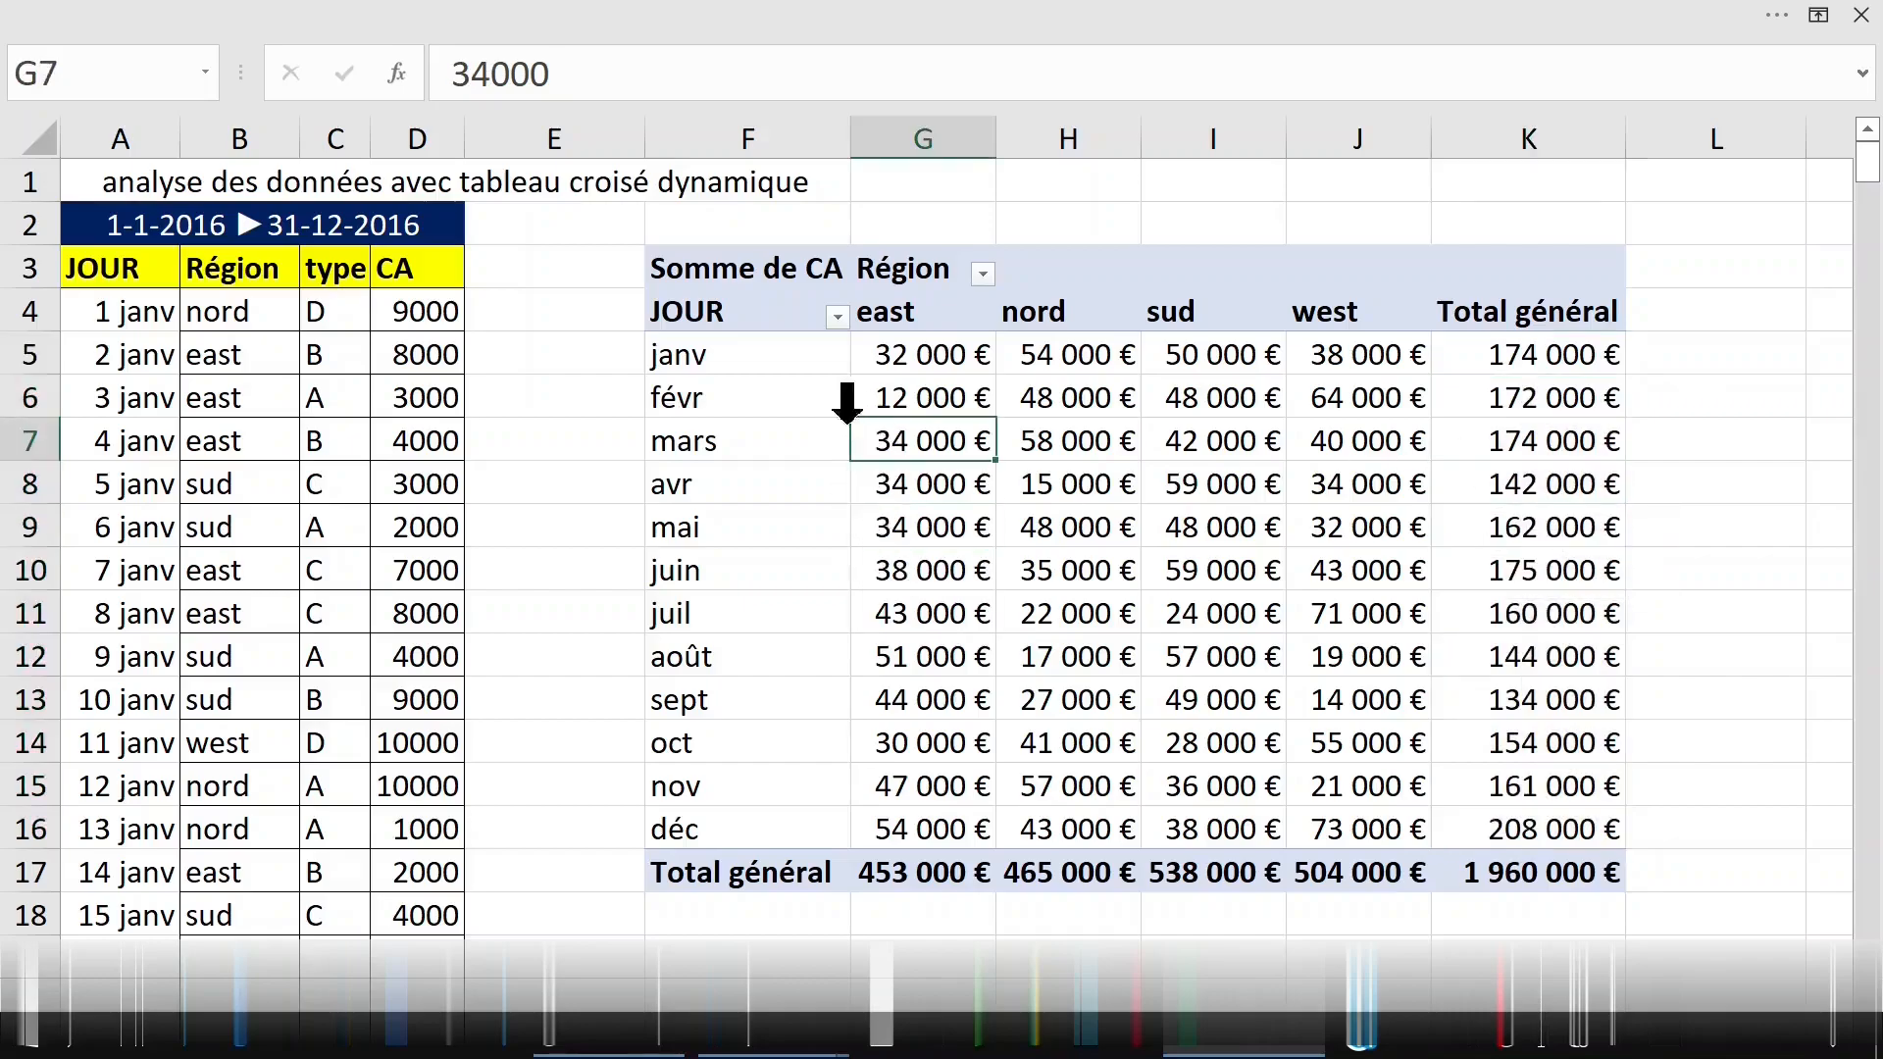
{"action": "right_click", "coordinate": [912, 439]}
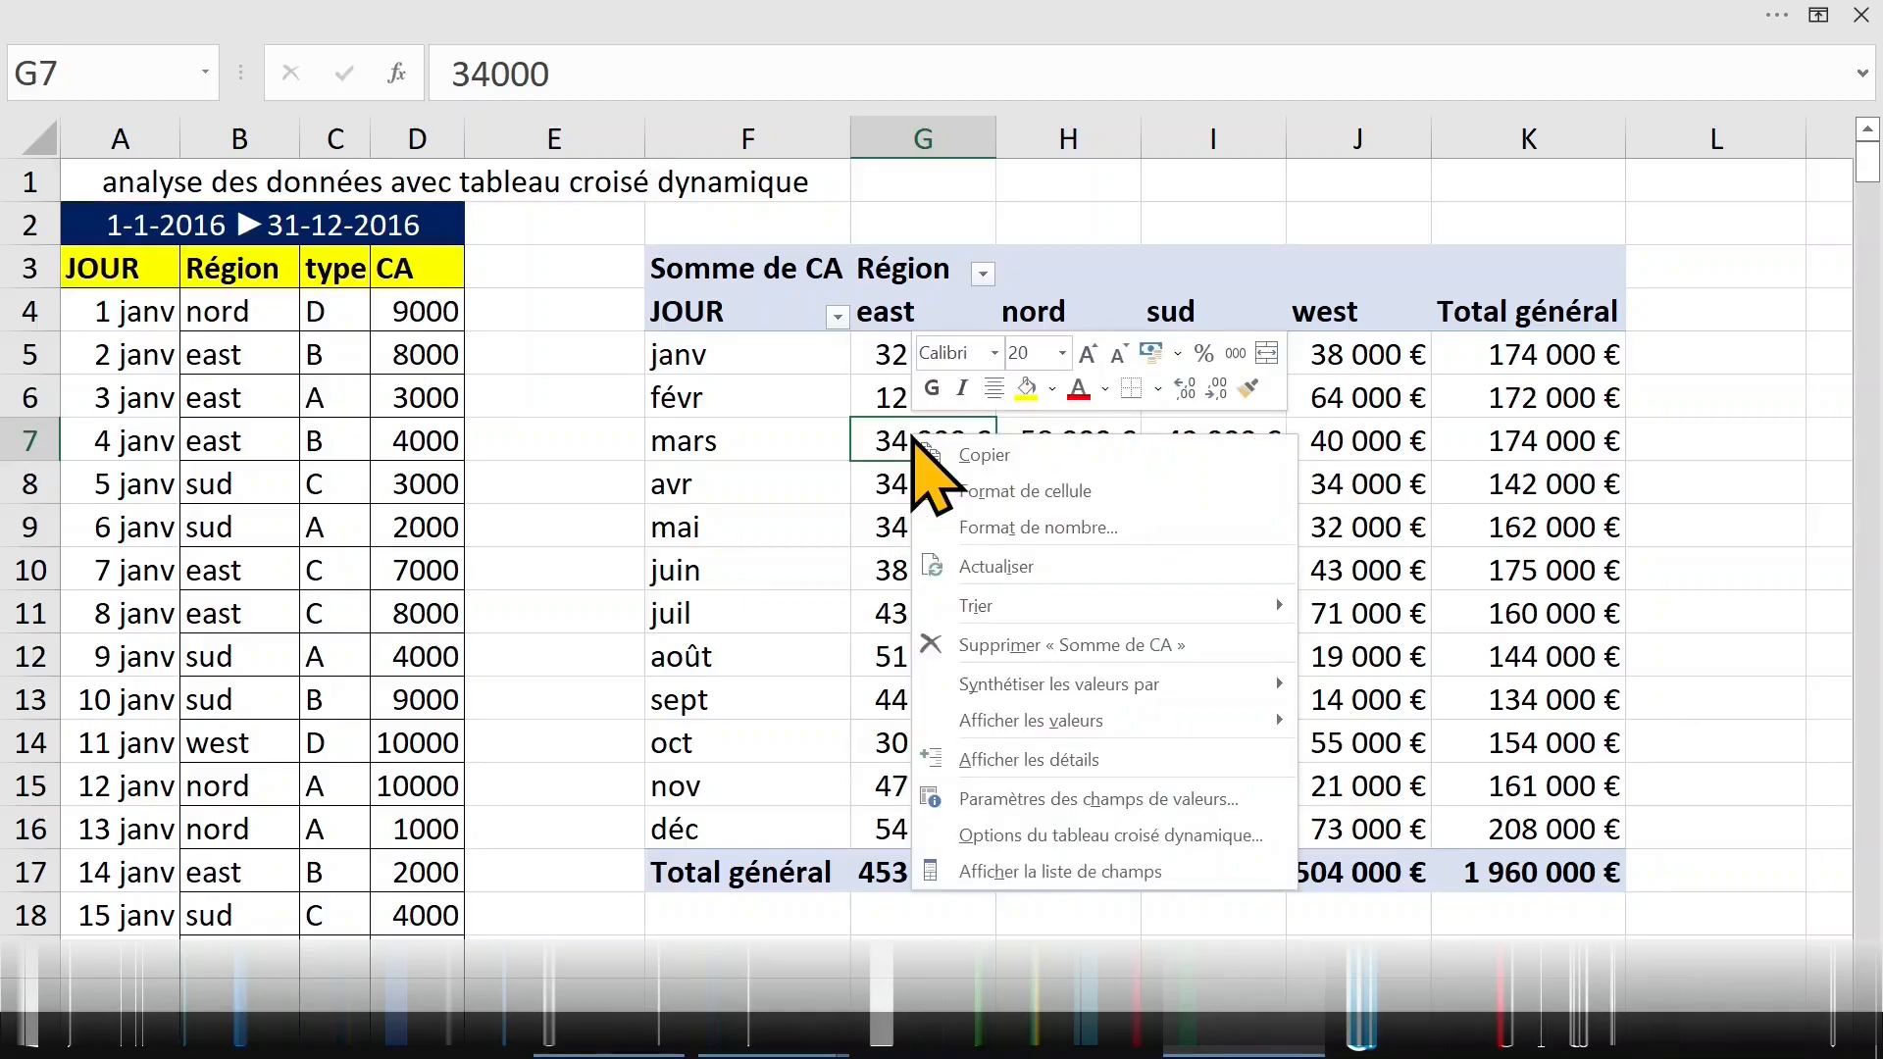
{"action": "left_click", "coordinate": [1079, 871]}
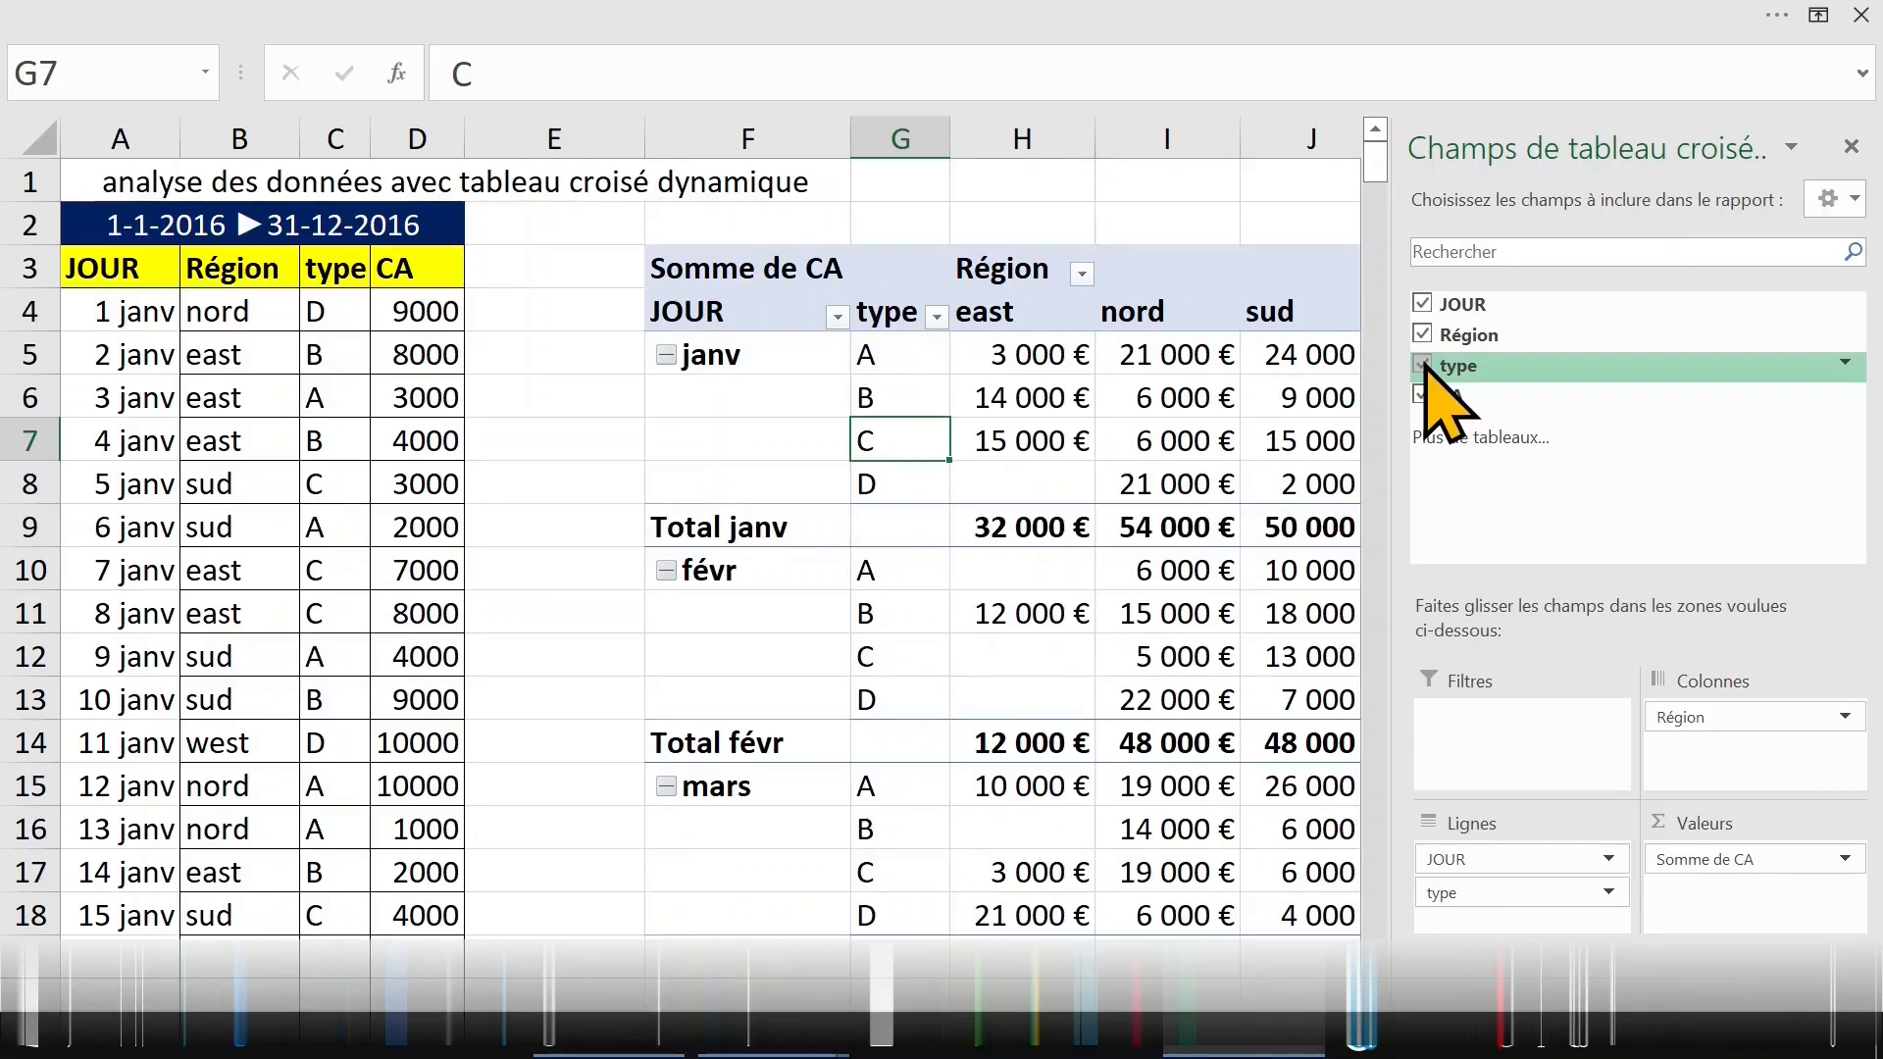
{"action": "left_click", "coordinate": [1068, 431]}
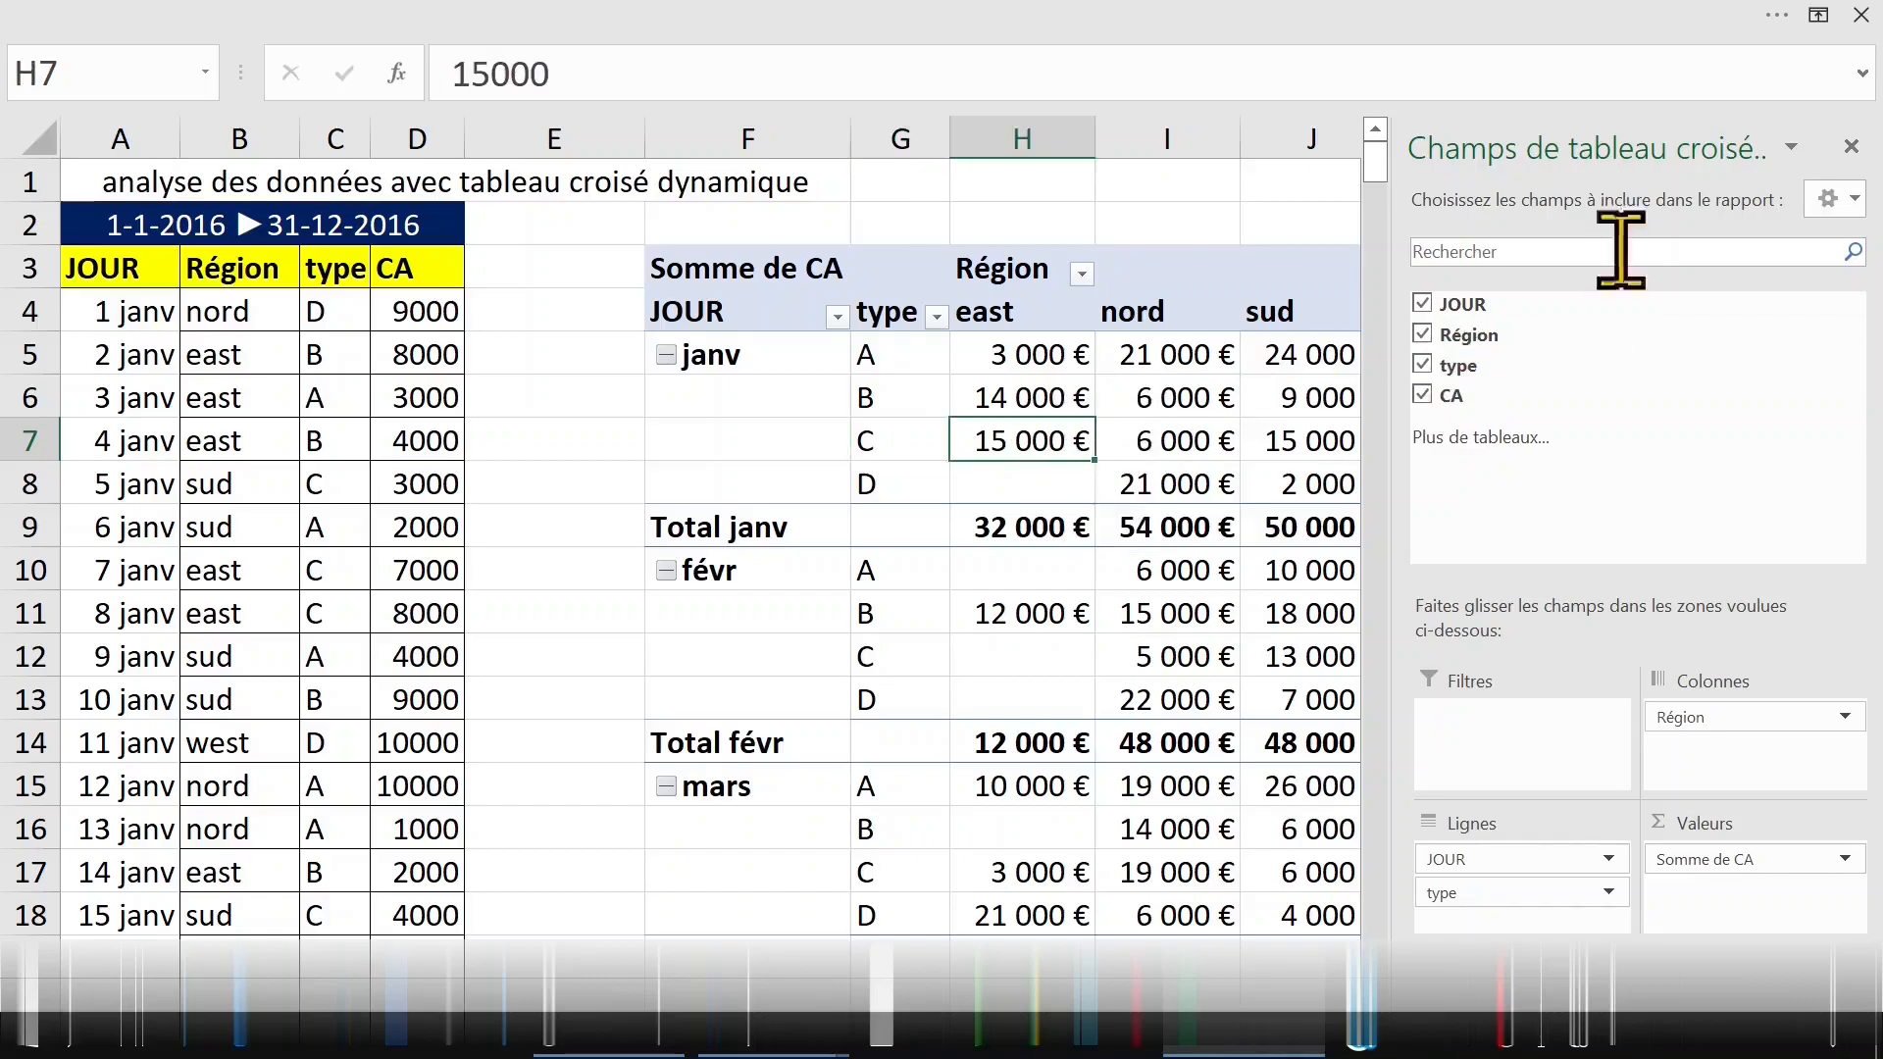
{"action": "left_click", "coordinate": [1852, 146]}
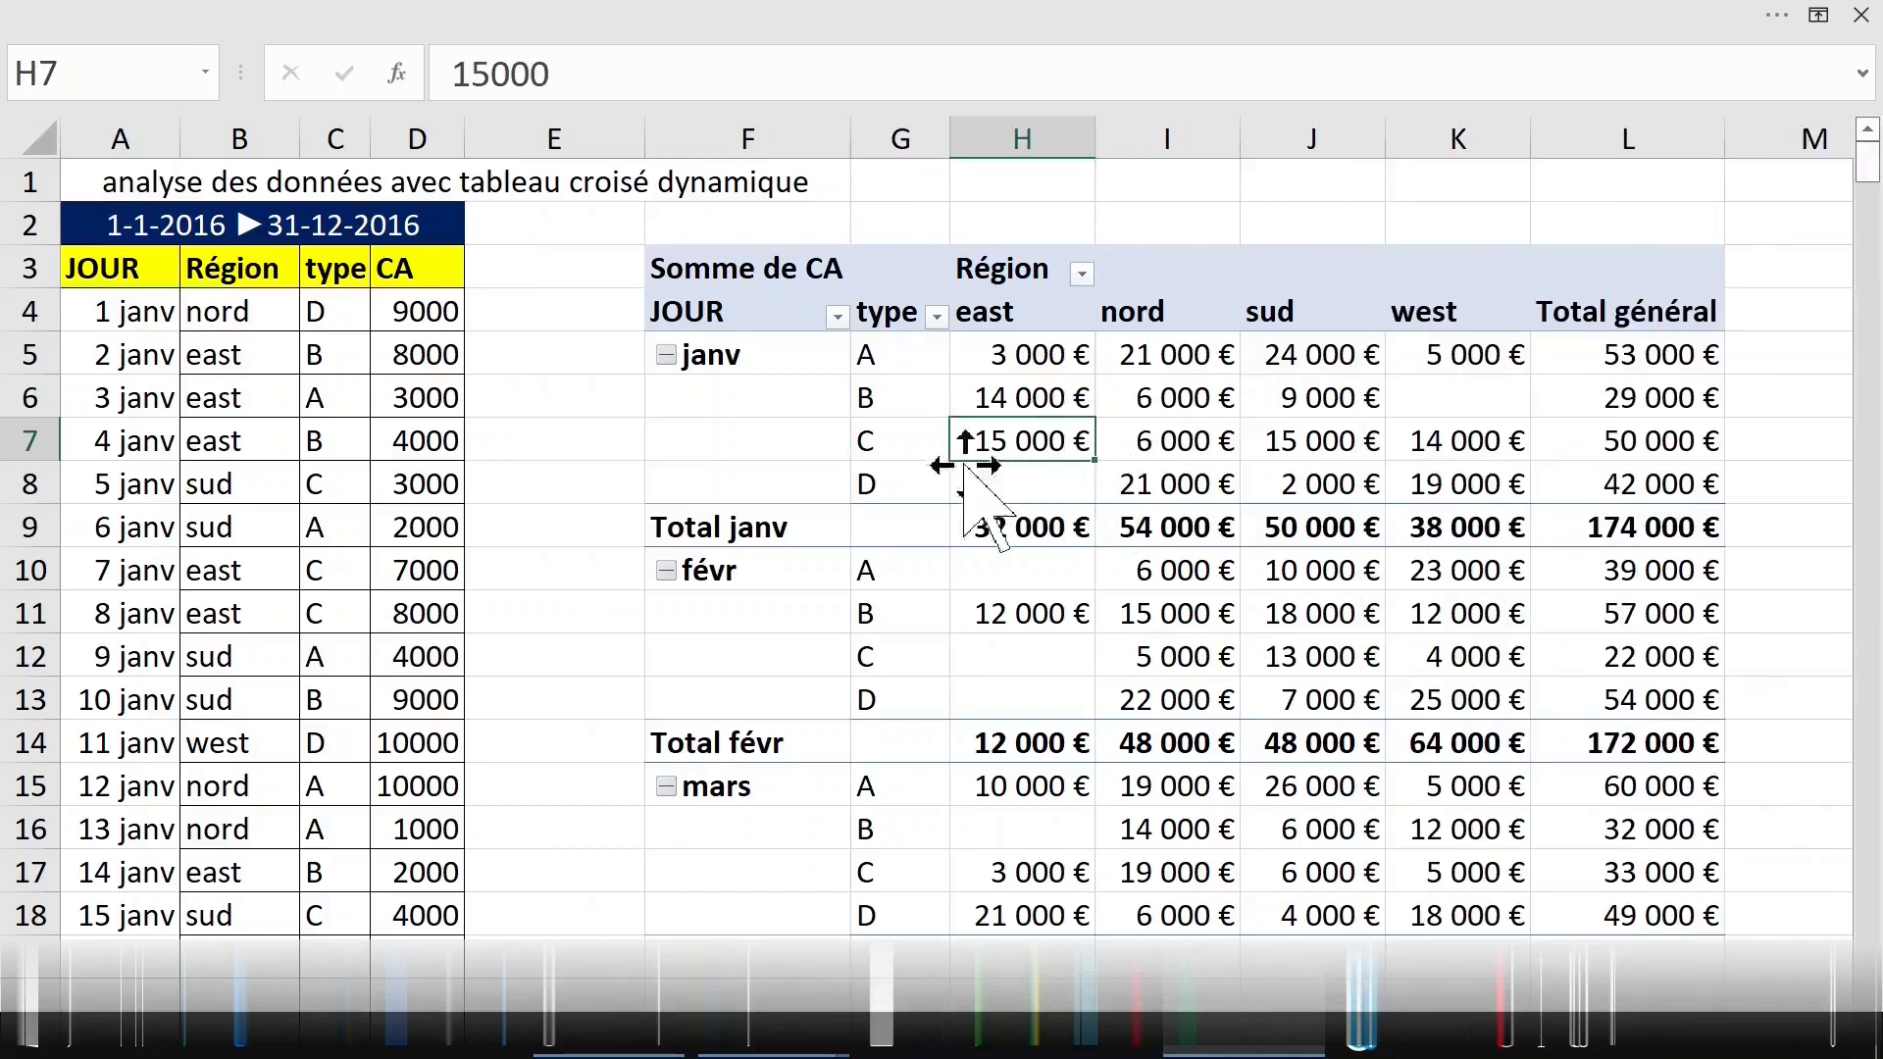
- Examine the janv and févr blocks of the pivot table, with their A to D type rows across the regions
{"action": "left_click", "coordinate": [768, 355]}
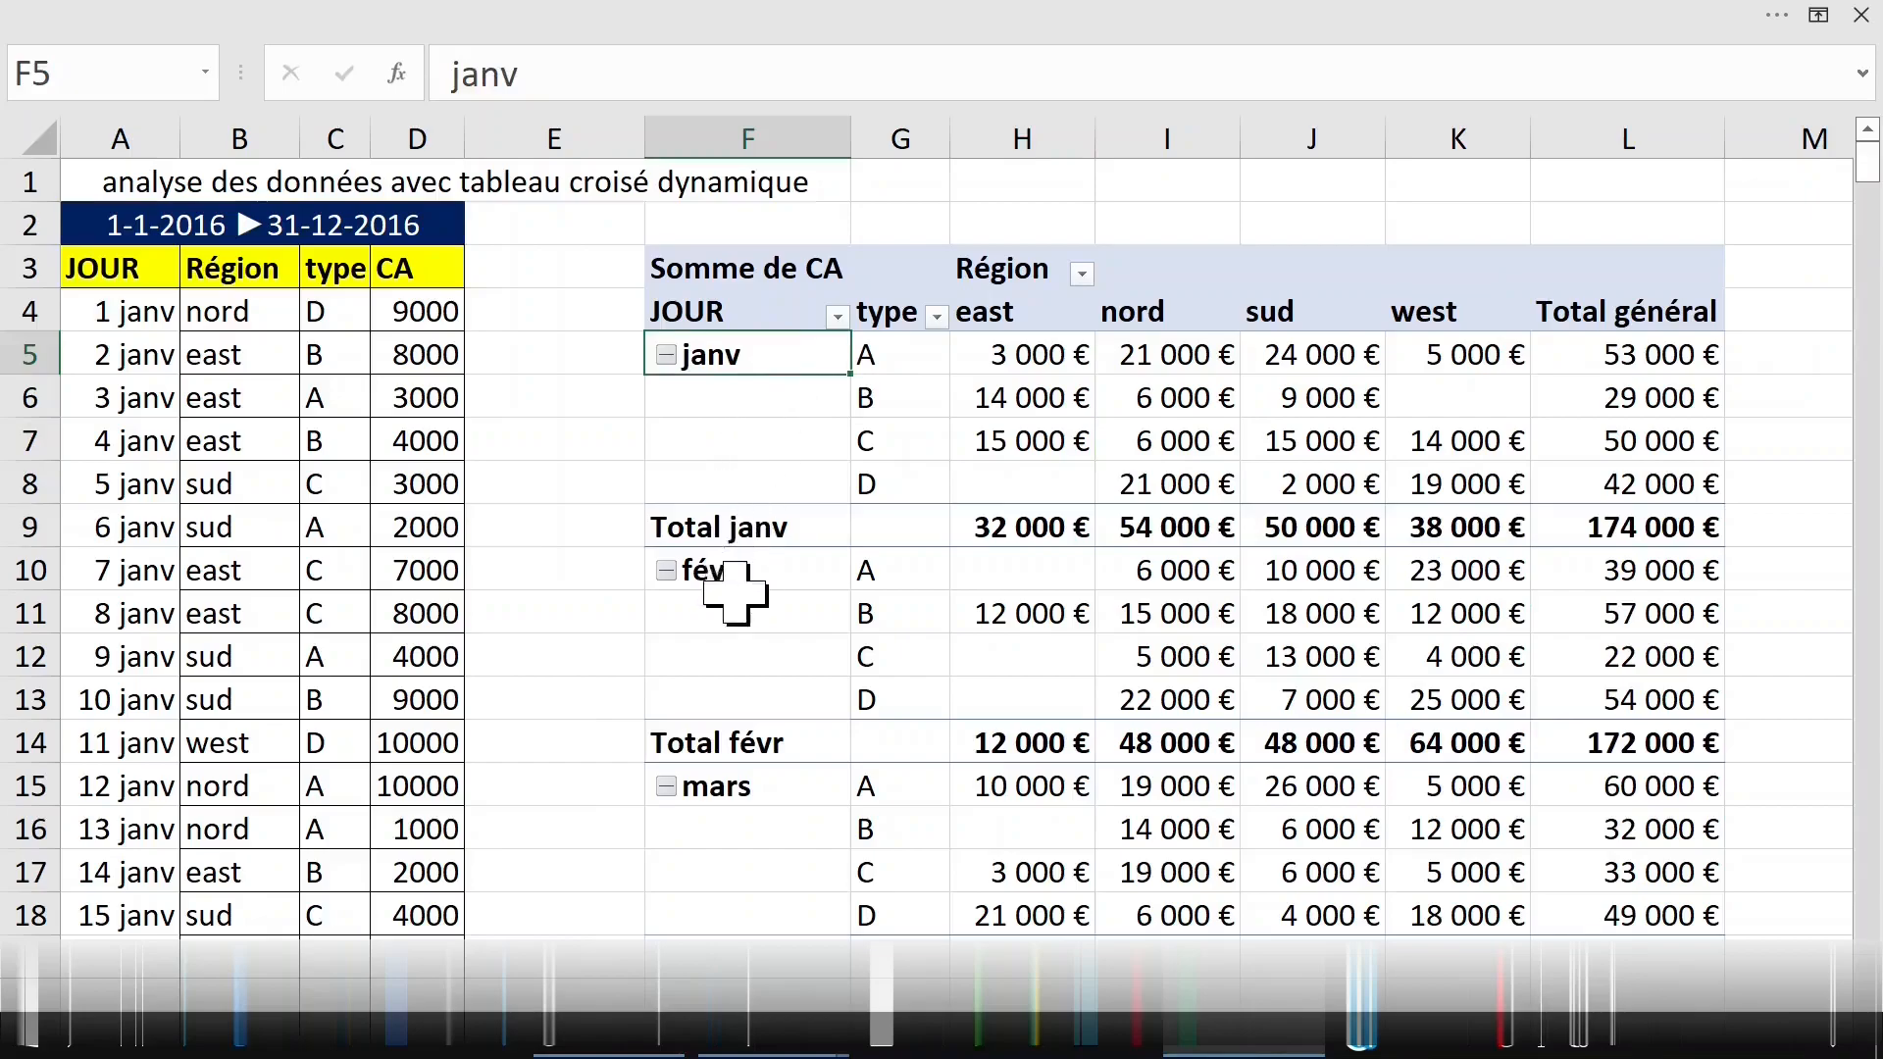
{"action": "left_click", "coordinate": [753, 535]}
{"action": "left_click_drag", "start_coordinate": [746, 355], "coordinate": [1683, 530]}
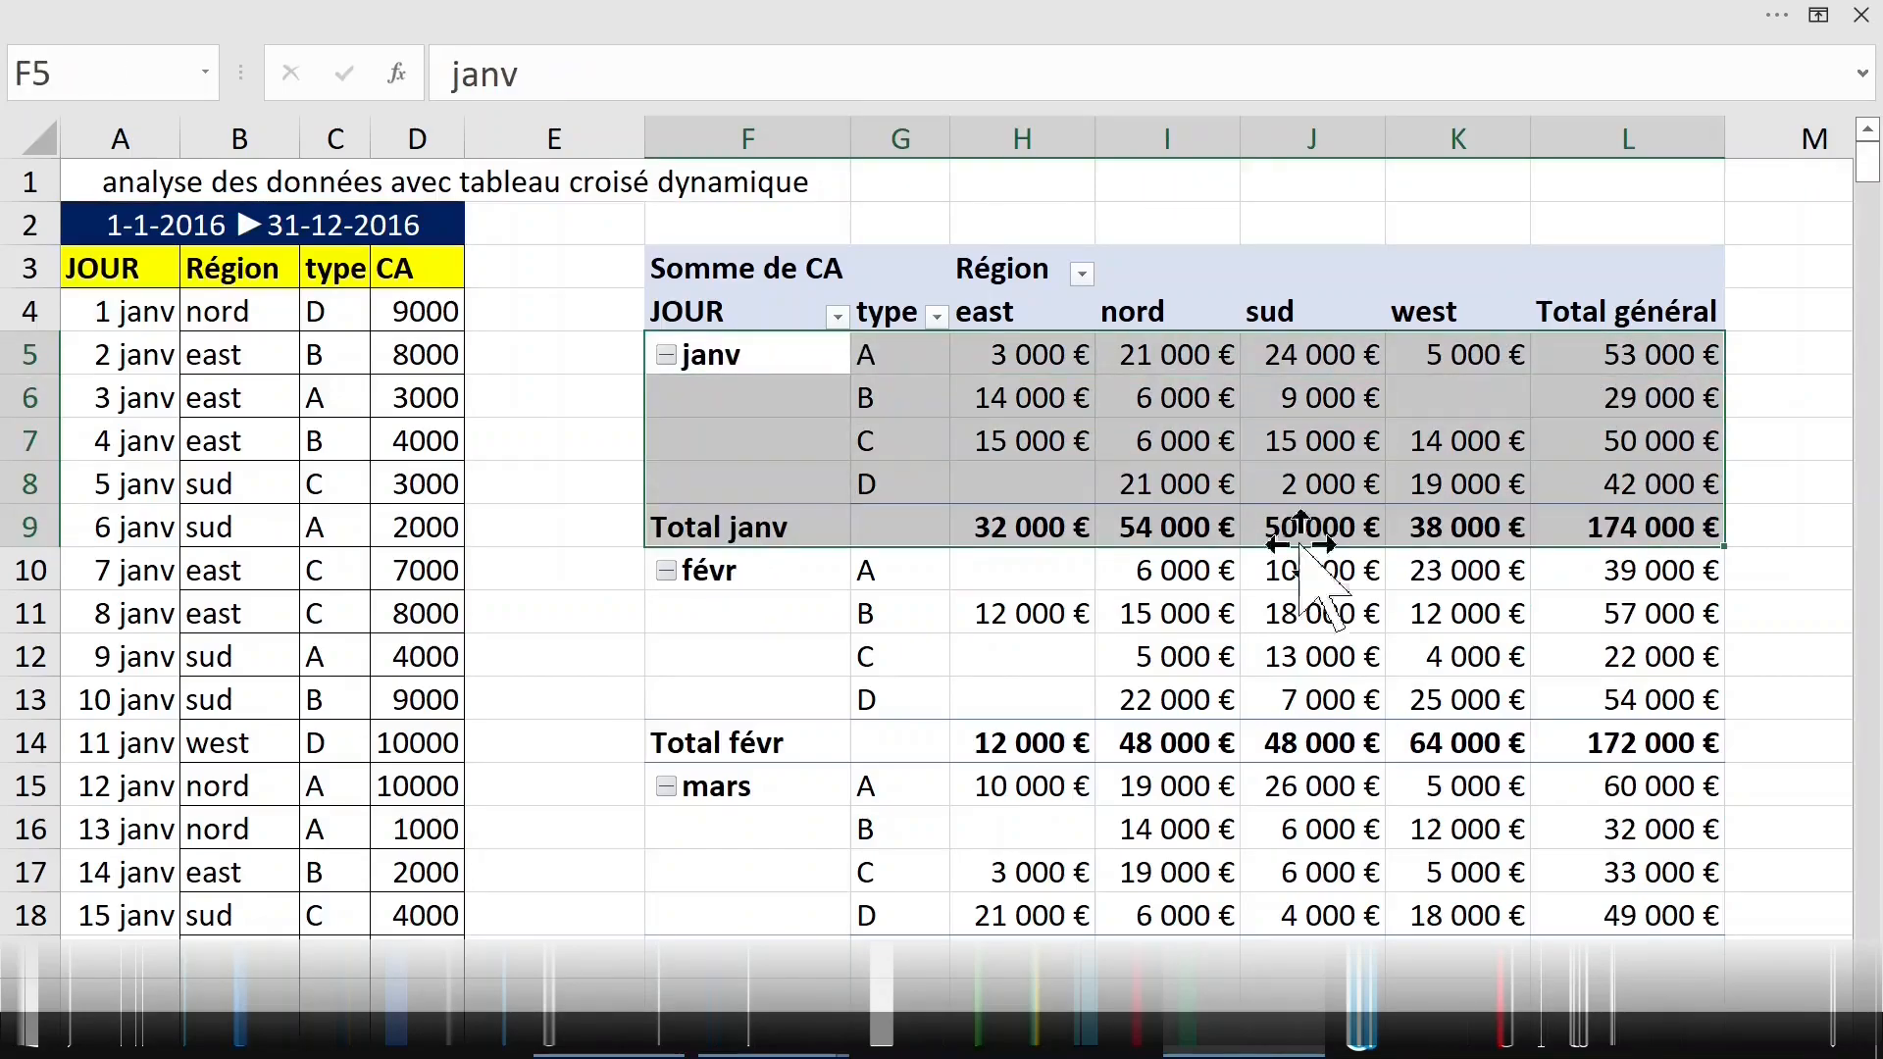
{"action": "left_click_drag", "start_coordinate": [769, 575], "coordinate": [1623, 689]}
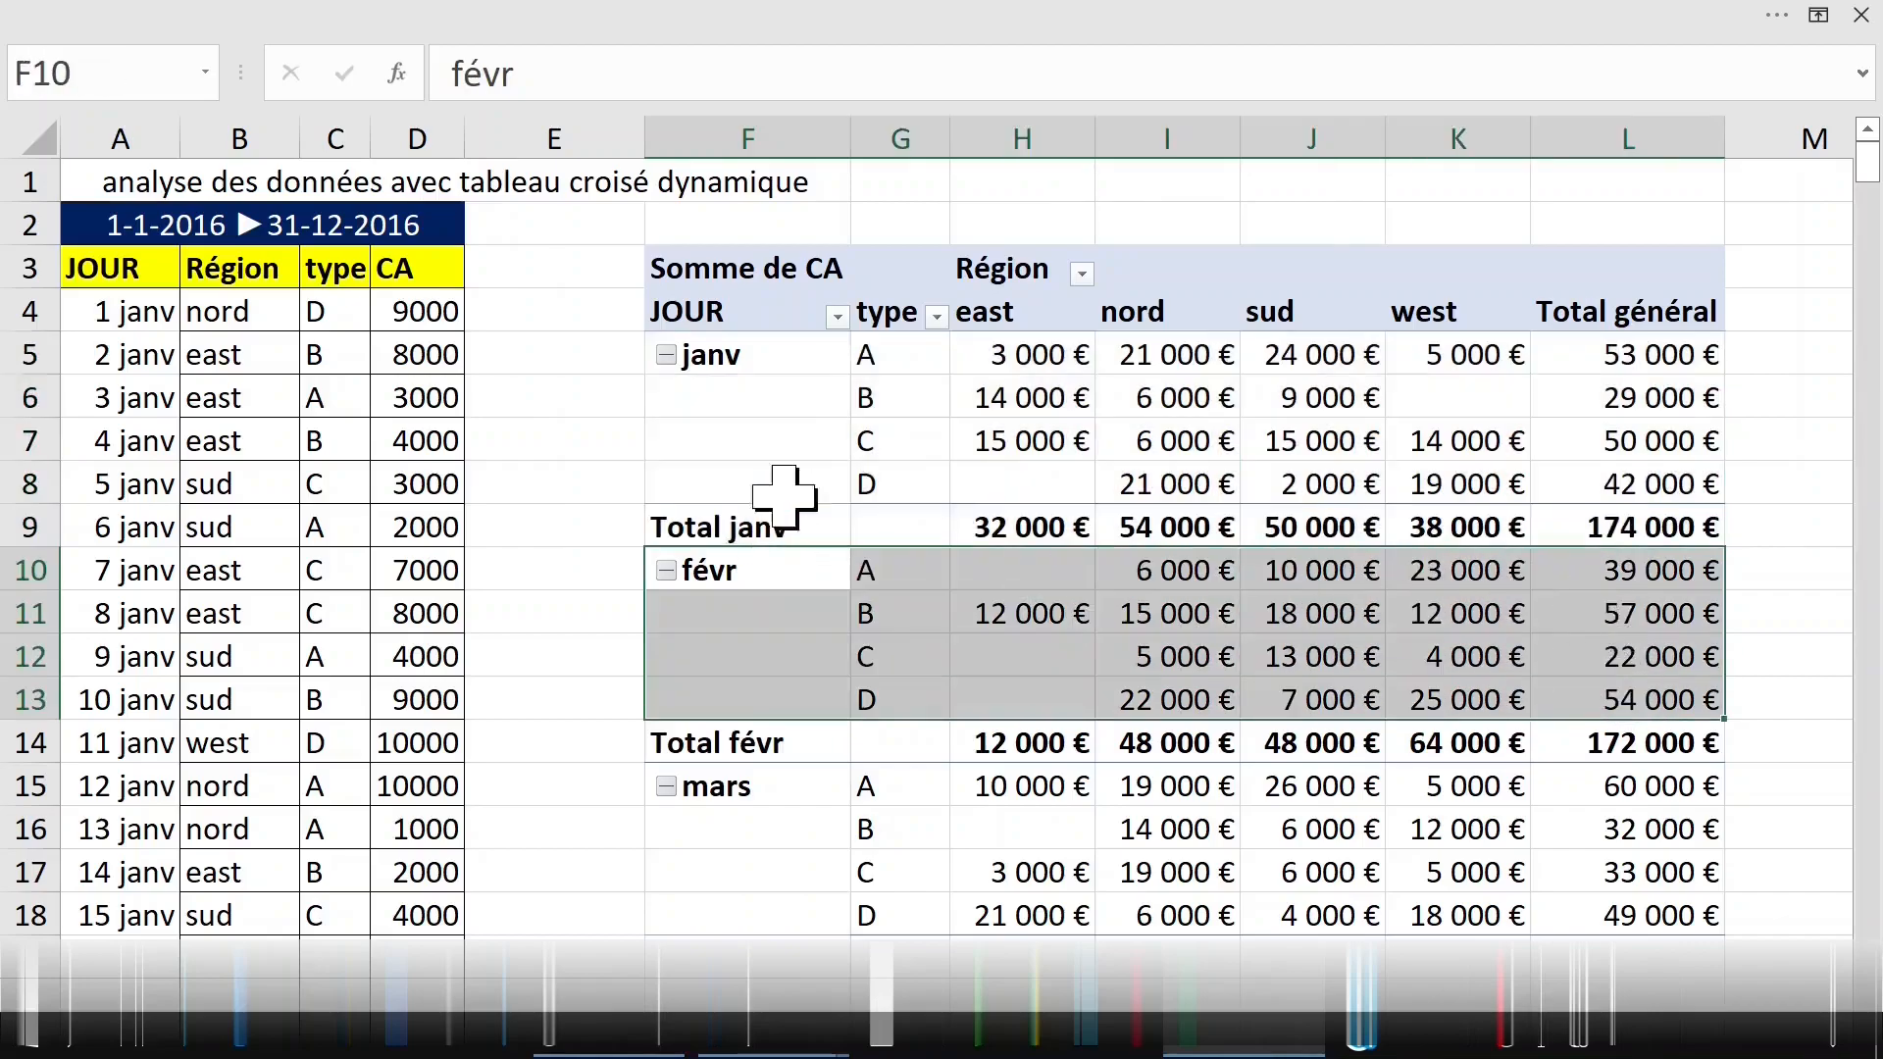
{"action": "left_click", "coordinate": [723, 360]}
{"action": "left_click", "coordinate": [863, 358]}
{"action": "left_click", "coordinate": [980, 487]}
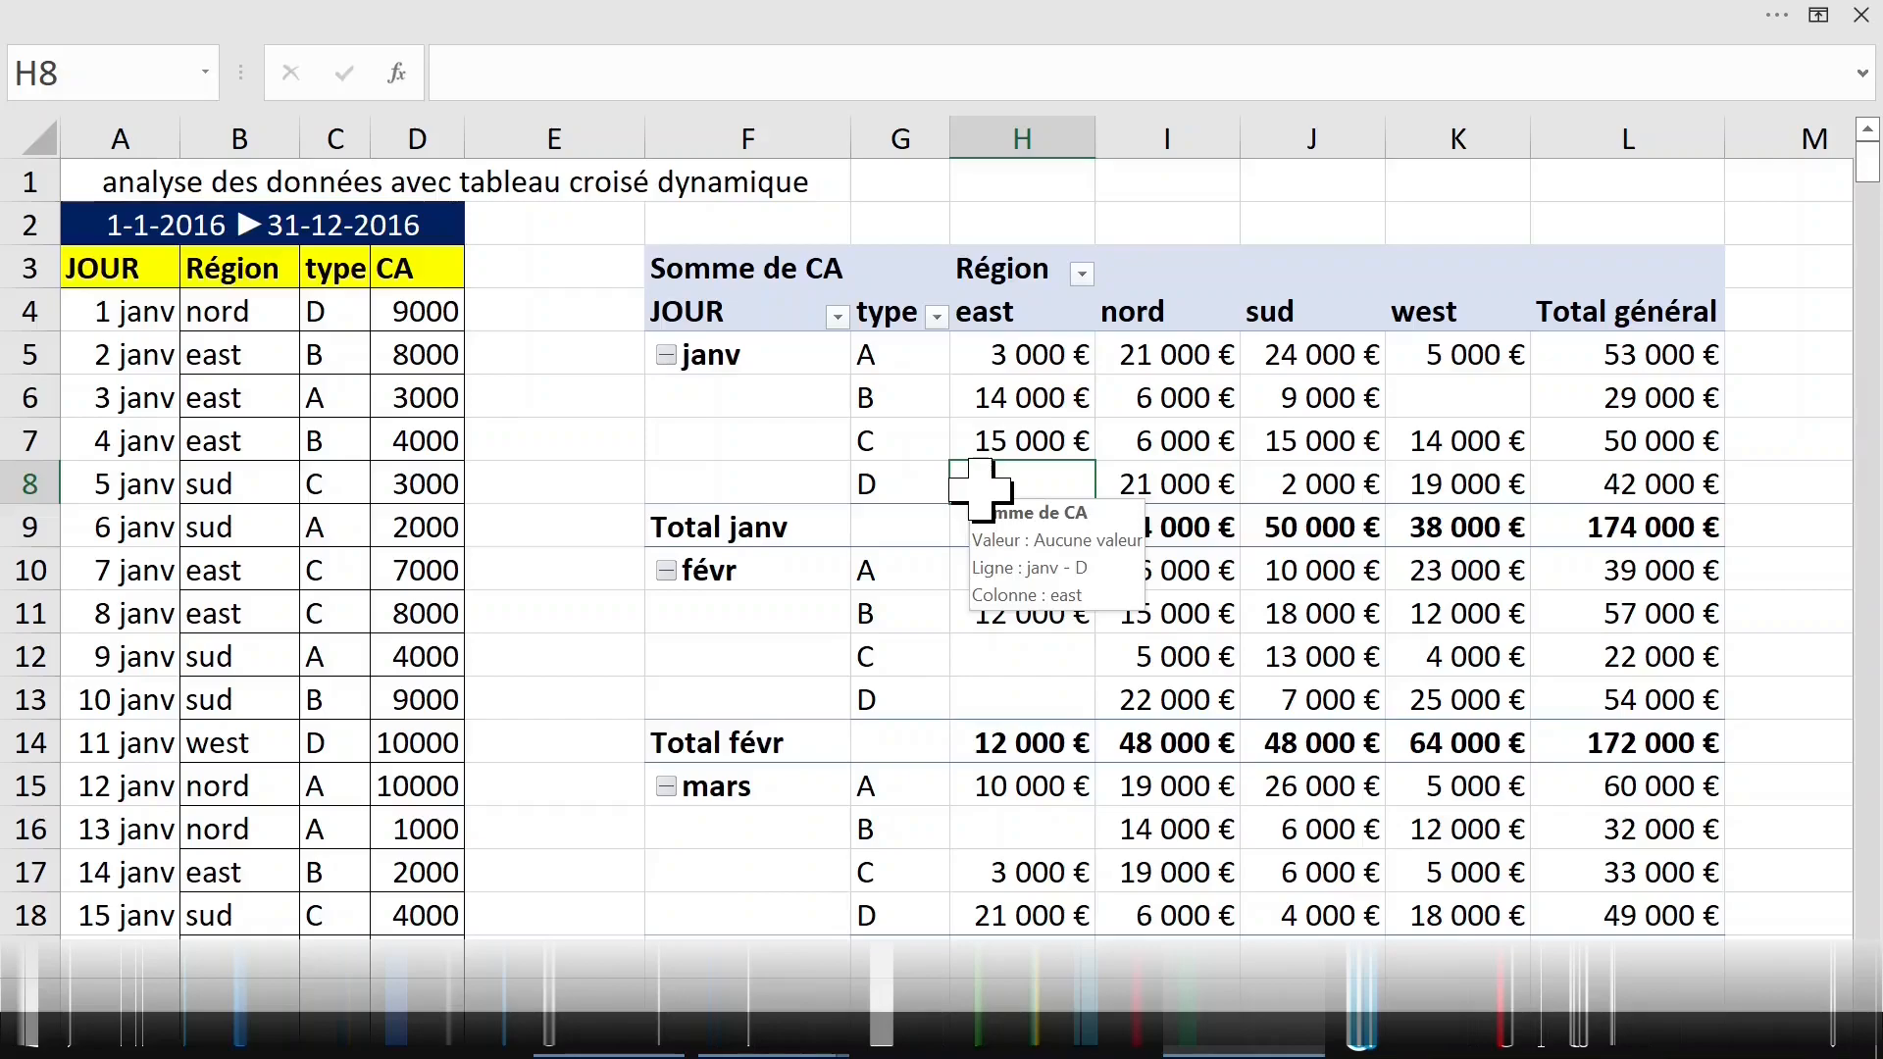
{"action": "left_click", "coordinate": [864, 392]}
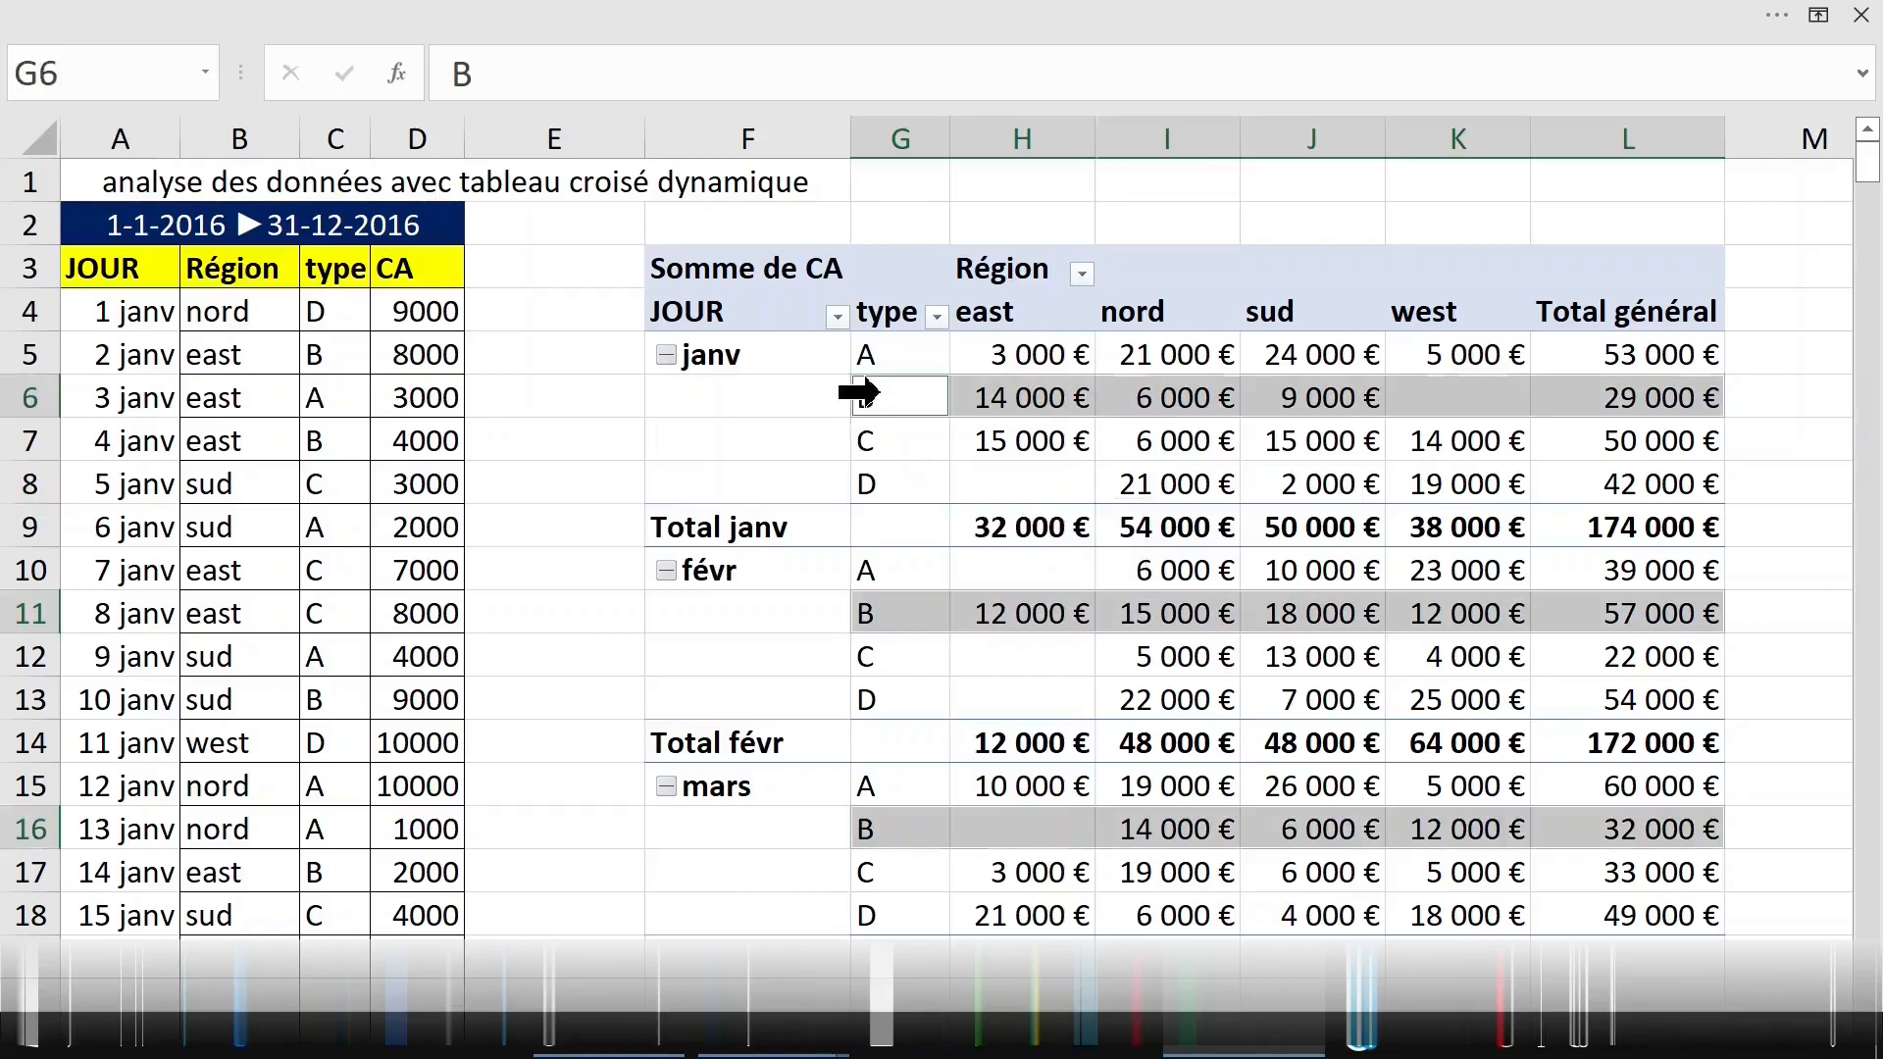
- Move the type field above JOUR in the pivot table's rows and close the field list
{"action": "left_click", "coordinate": [927, 393]}
{"action": "right_click", "coordinate": [922, 397]}
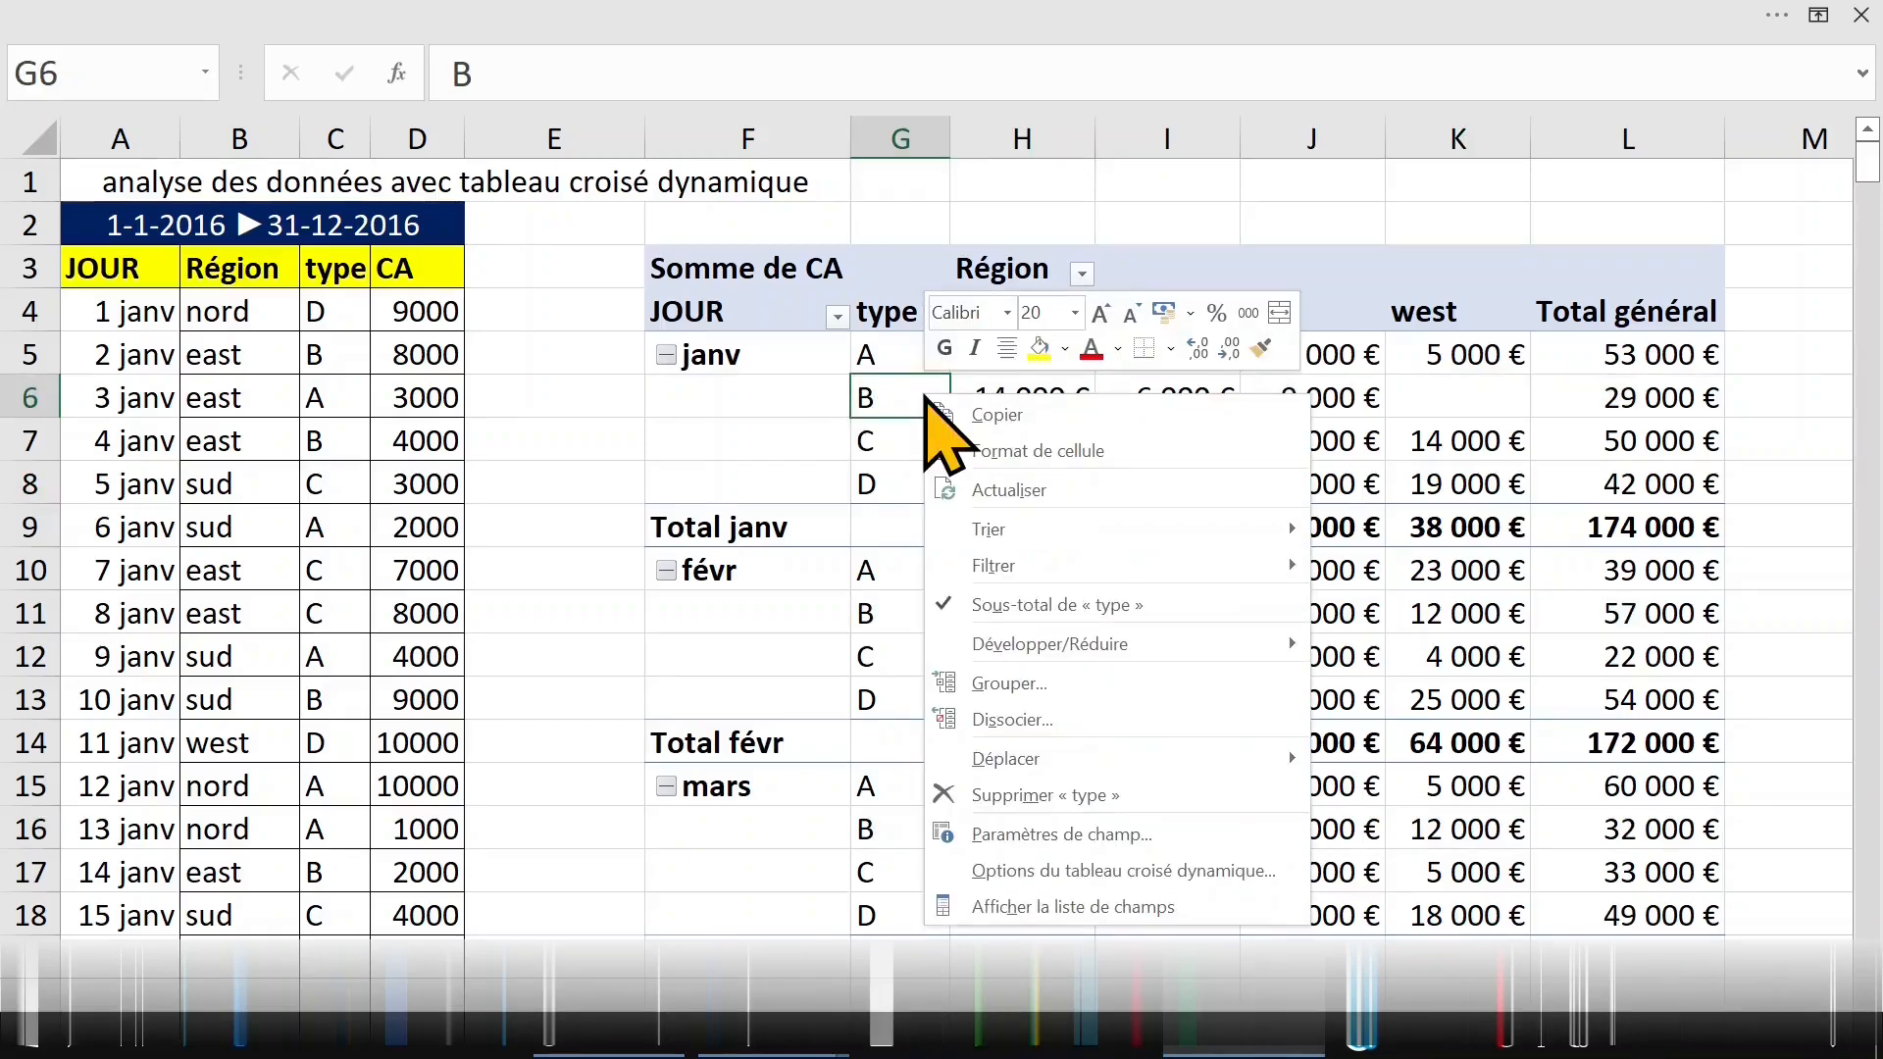
{"action": "left_click", "coordinate": [1096, 906]}
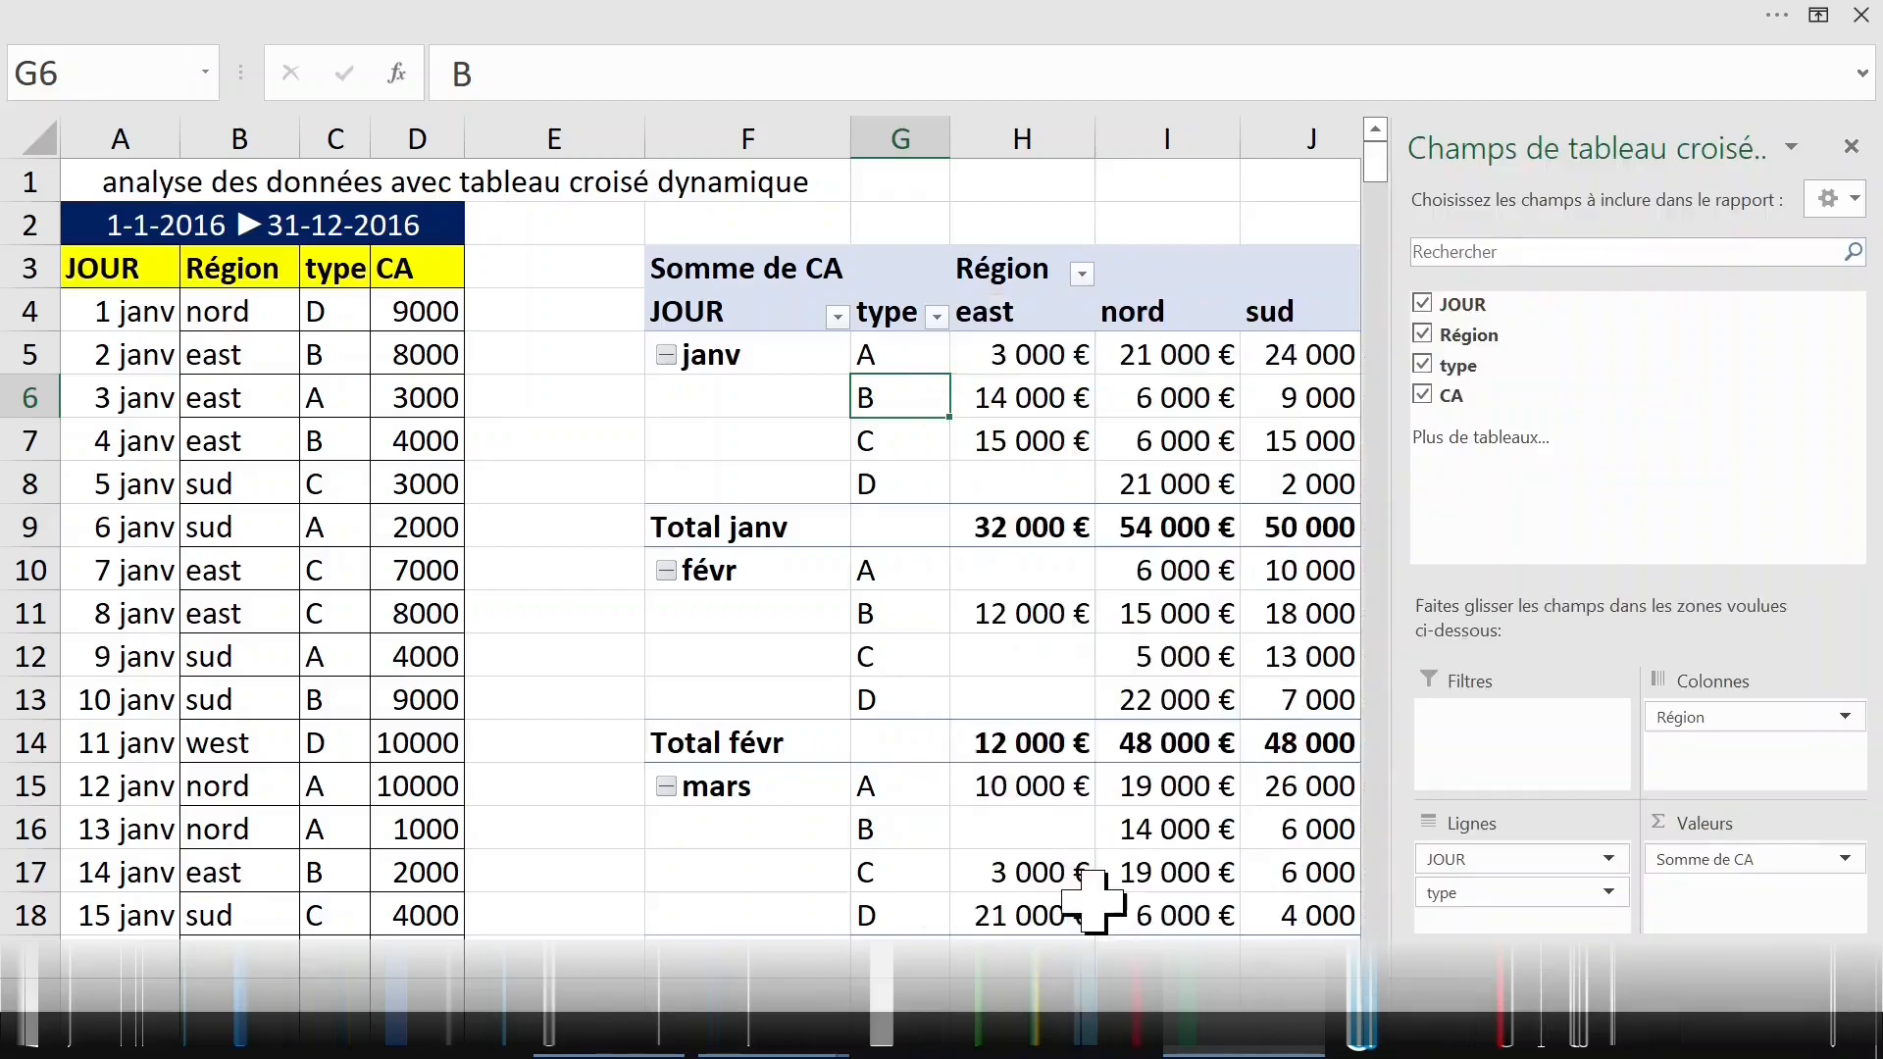
{"action": "left_click", "coordinate": [1498, 900]}
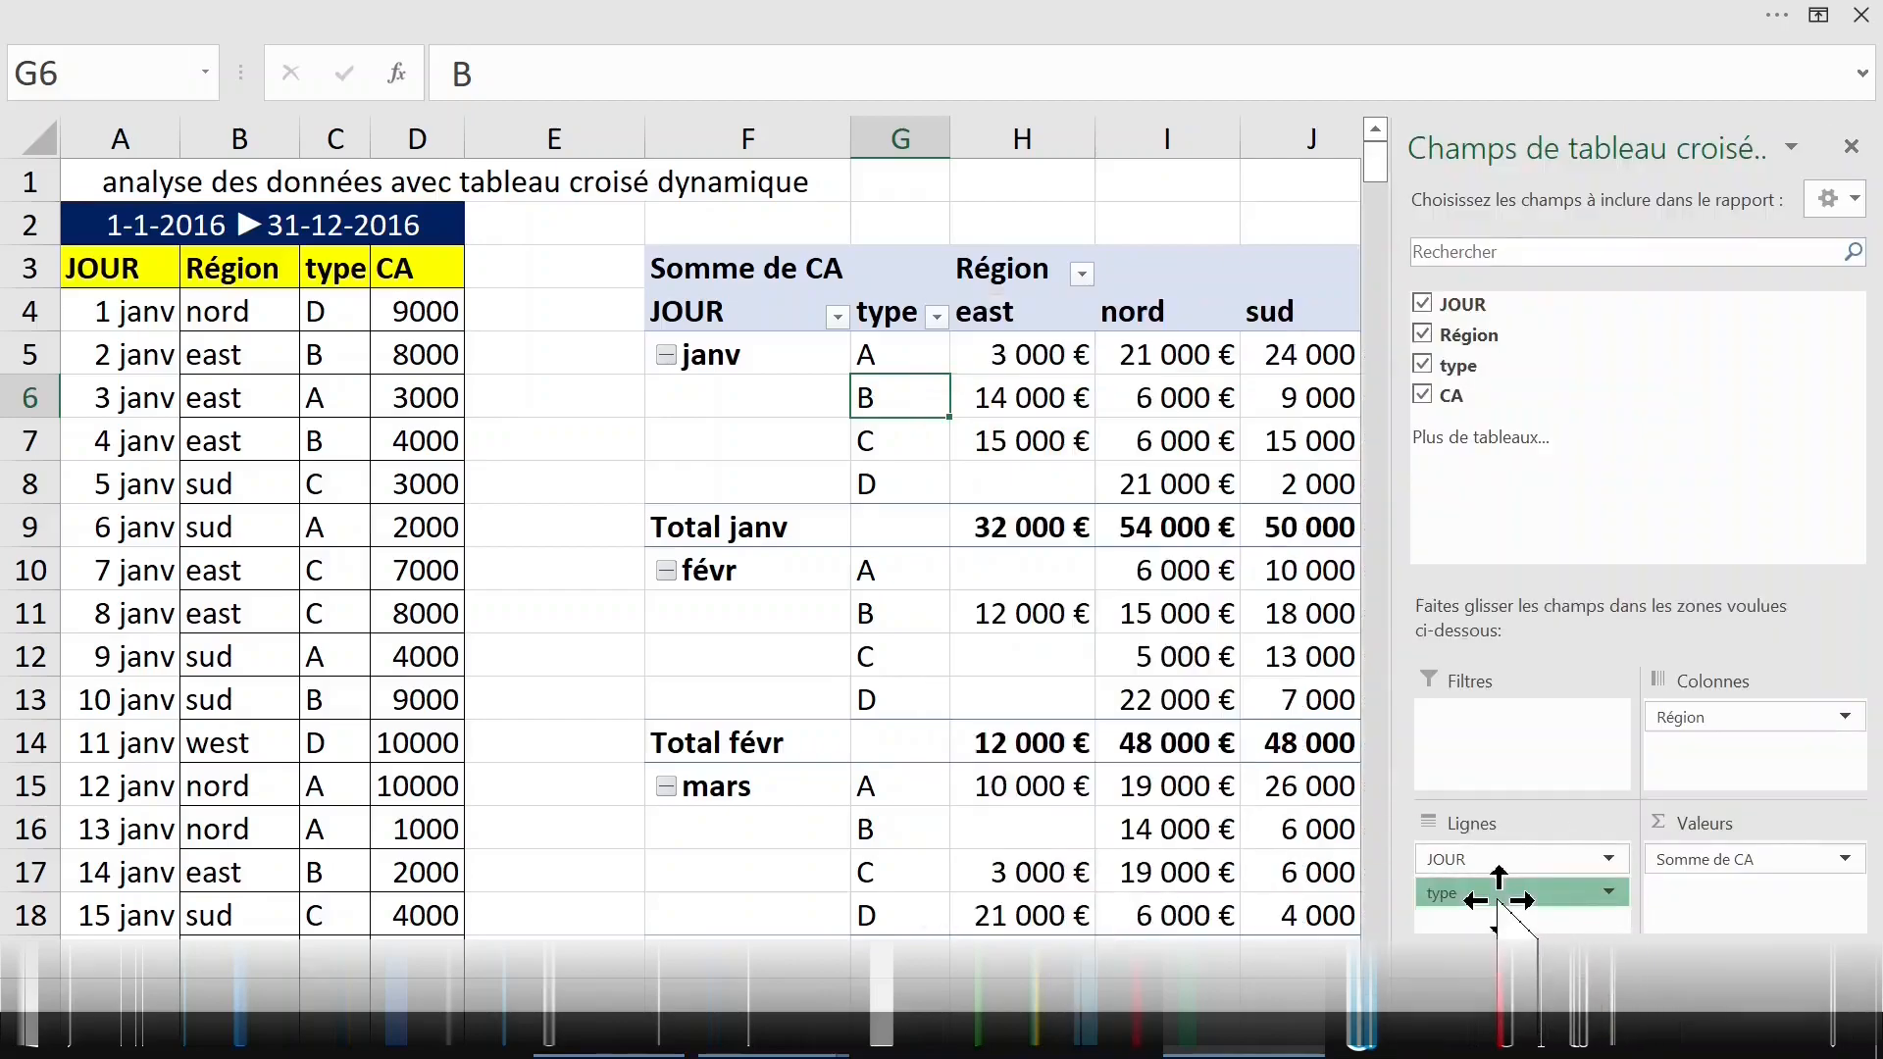
{"action": "left_click_drag", "start_coordinate": [1499, 900], "coordinate": [1505, 861]}
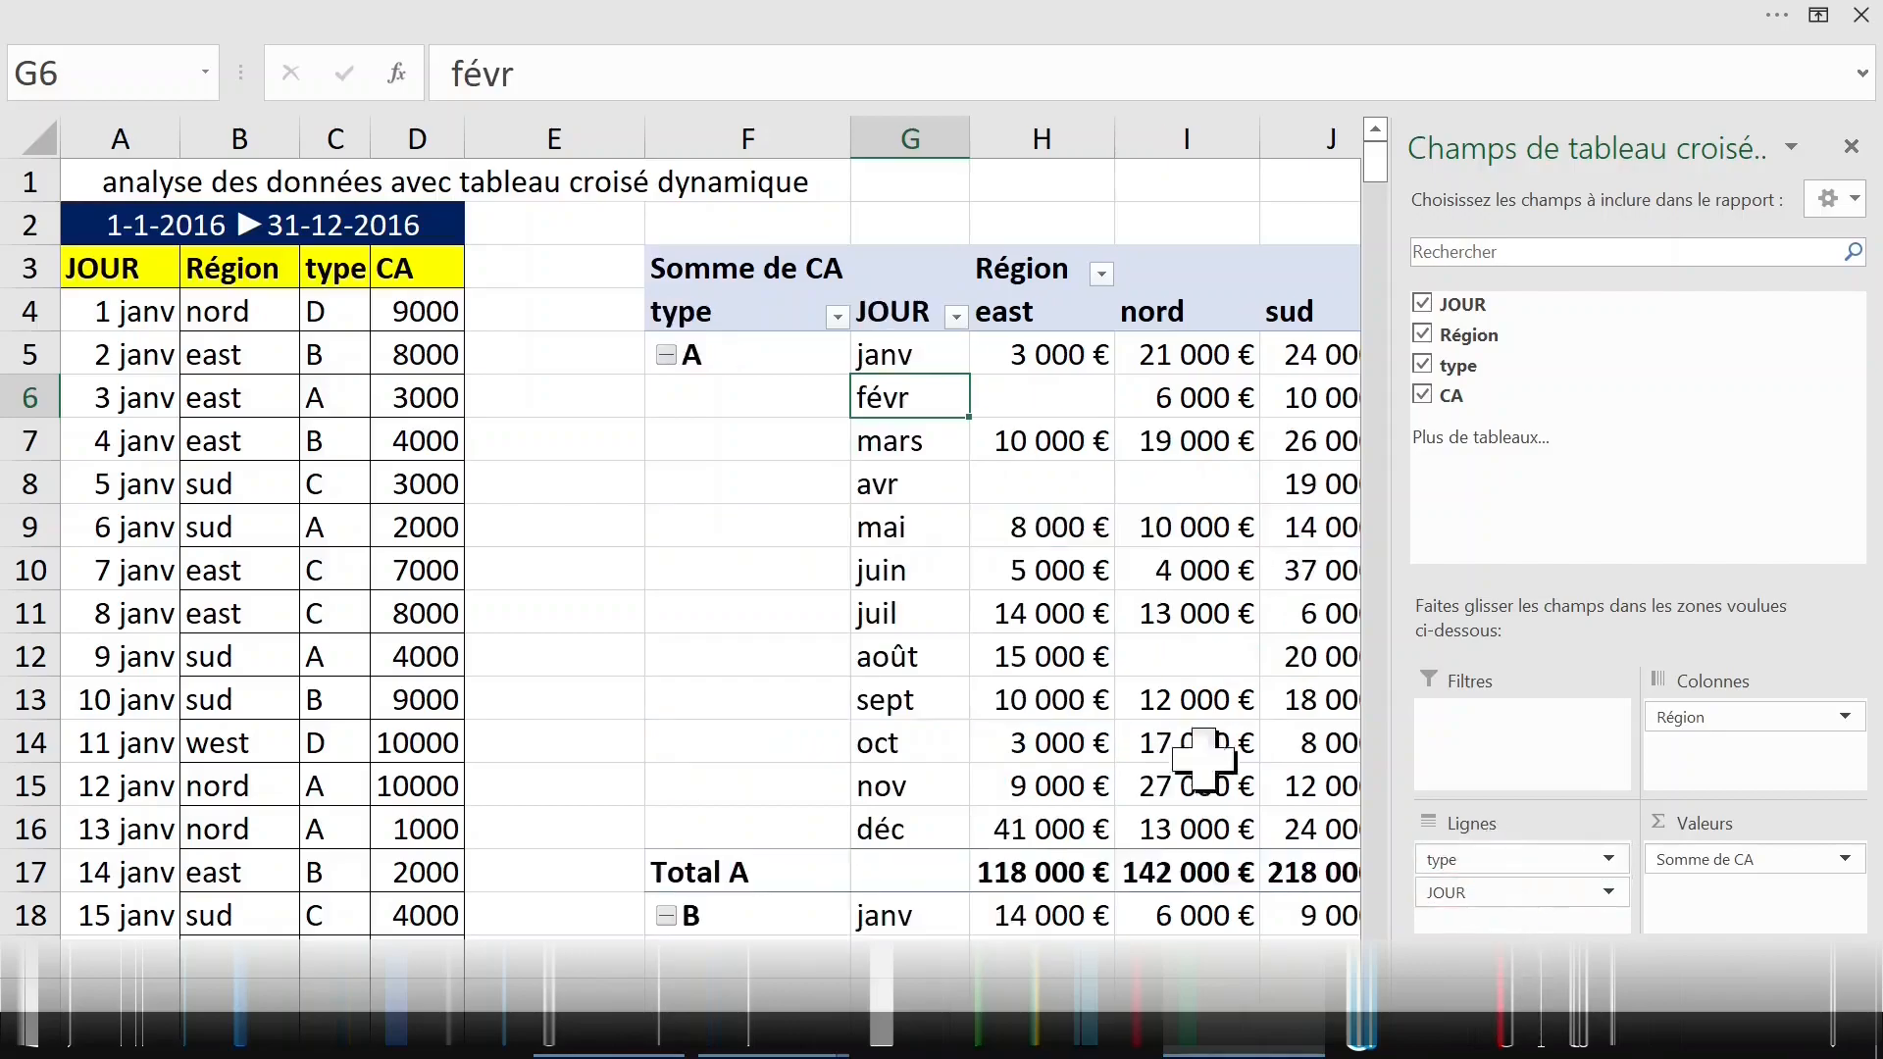
{"action": "left_click", "coordinate": [811, 569]}
{"action": "left_click", "coordinate": [1089, 613]}
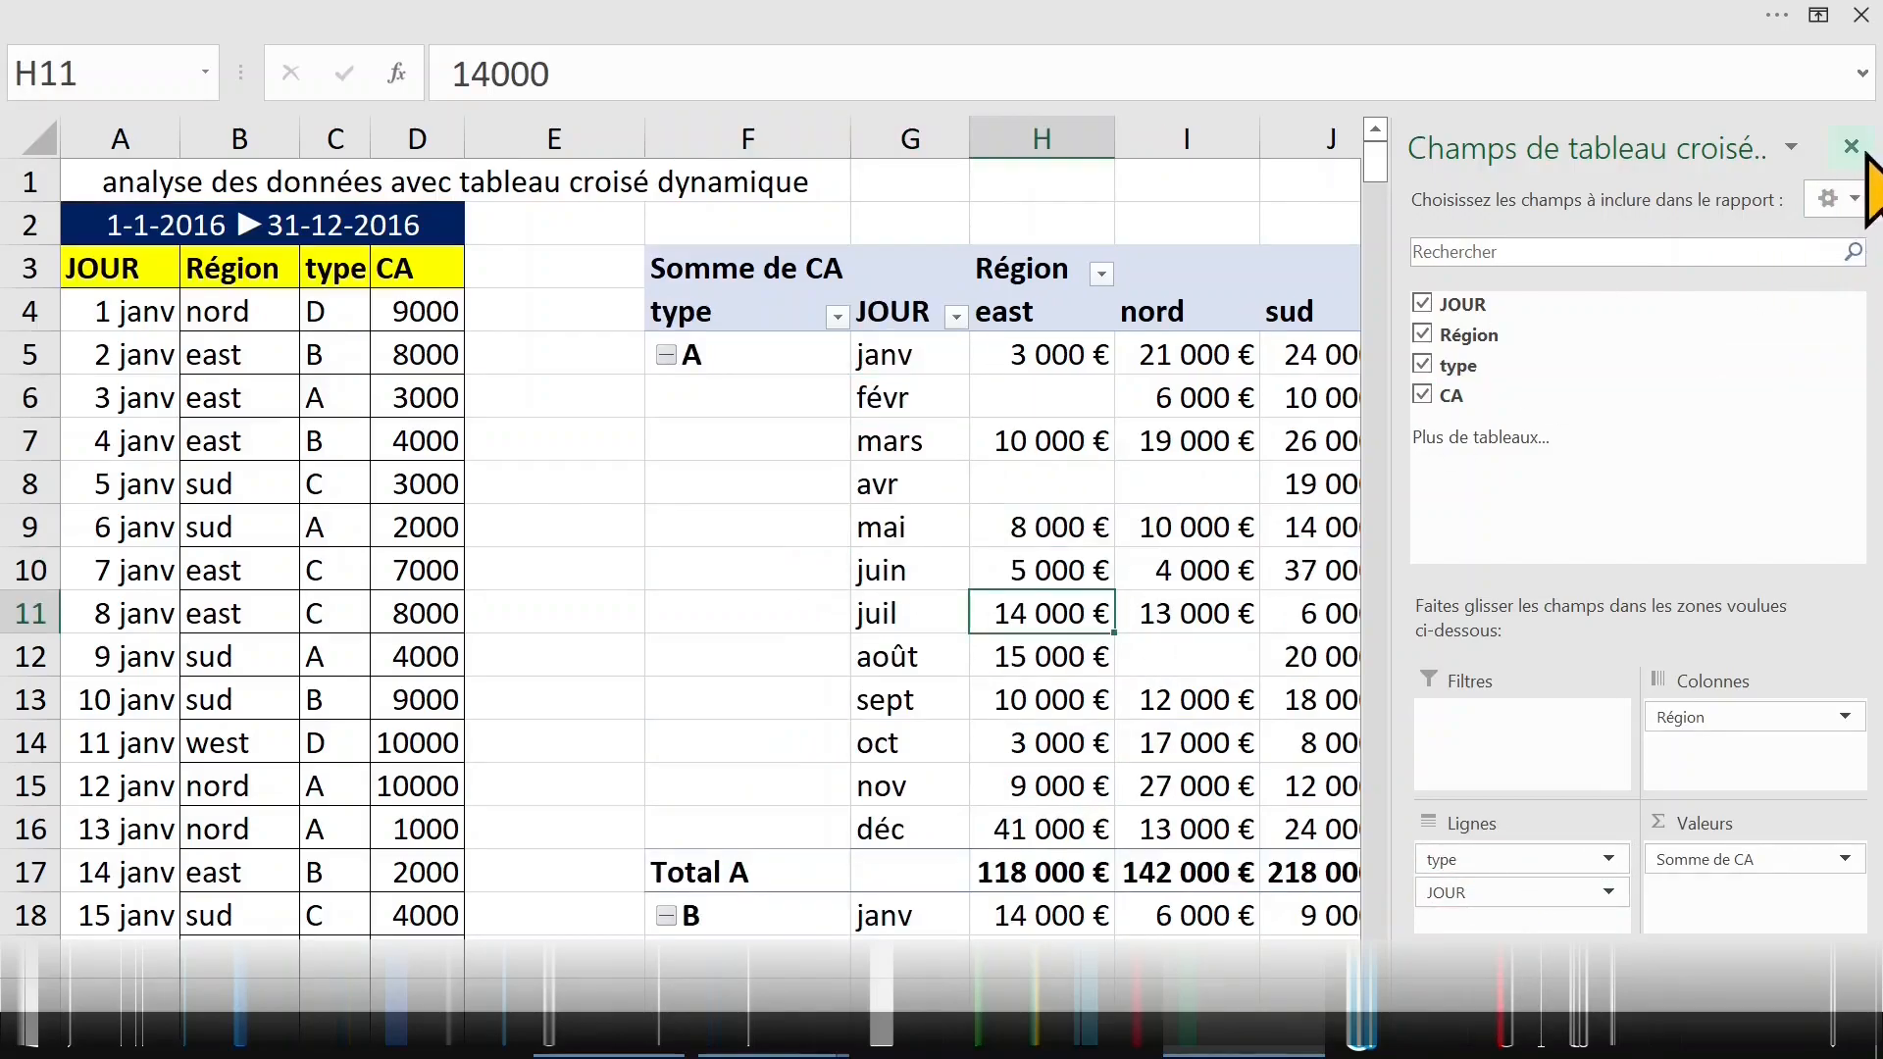
{"action": "left_click", "coordinate": [1852, 147]}
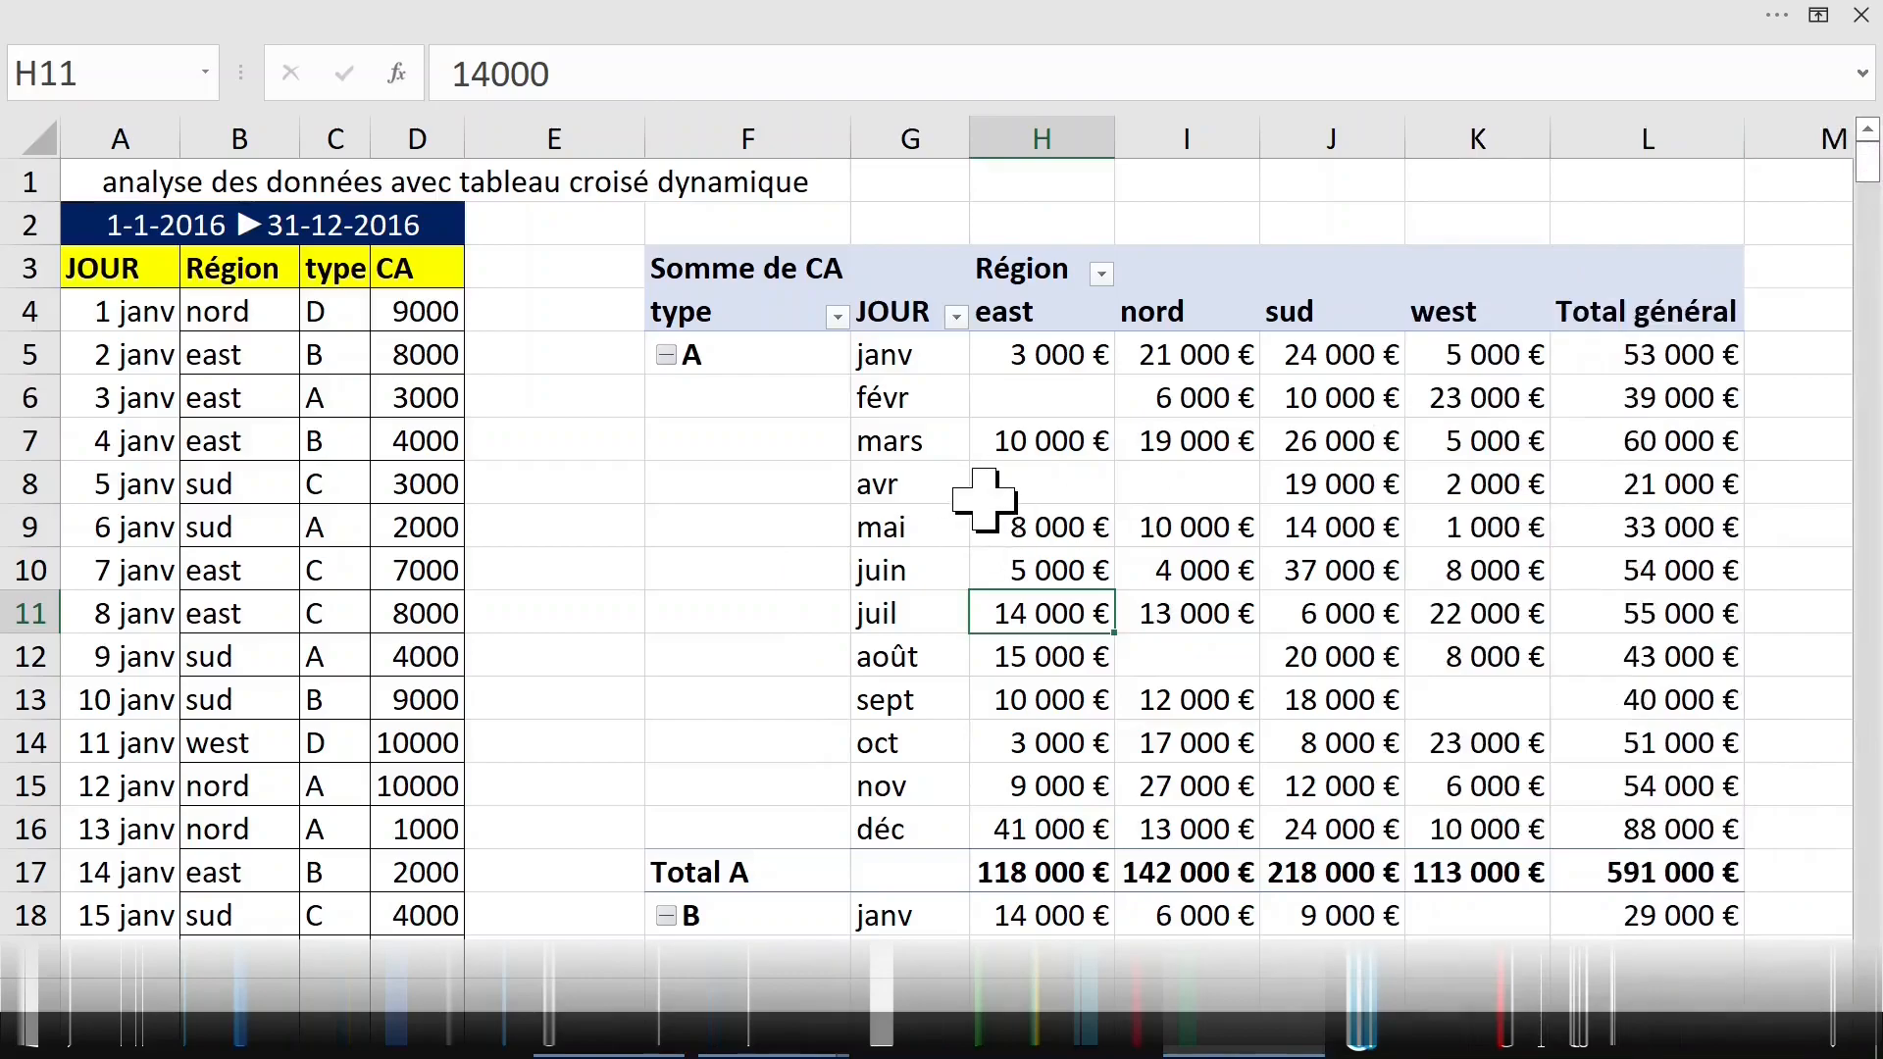
- Examine the empty value cells in the pivot table, such as févr and avr for type A
{"action": "mouse_move", "coordinate": [984, 499]}
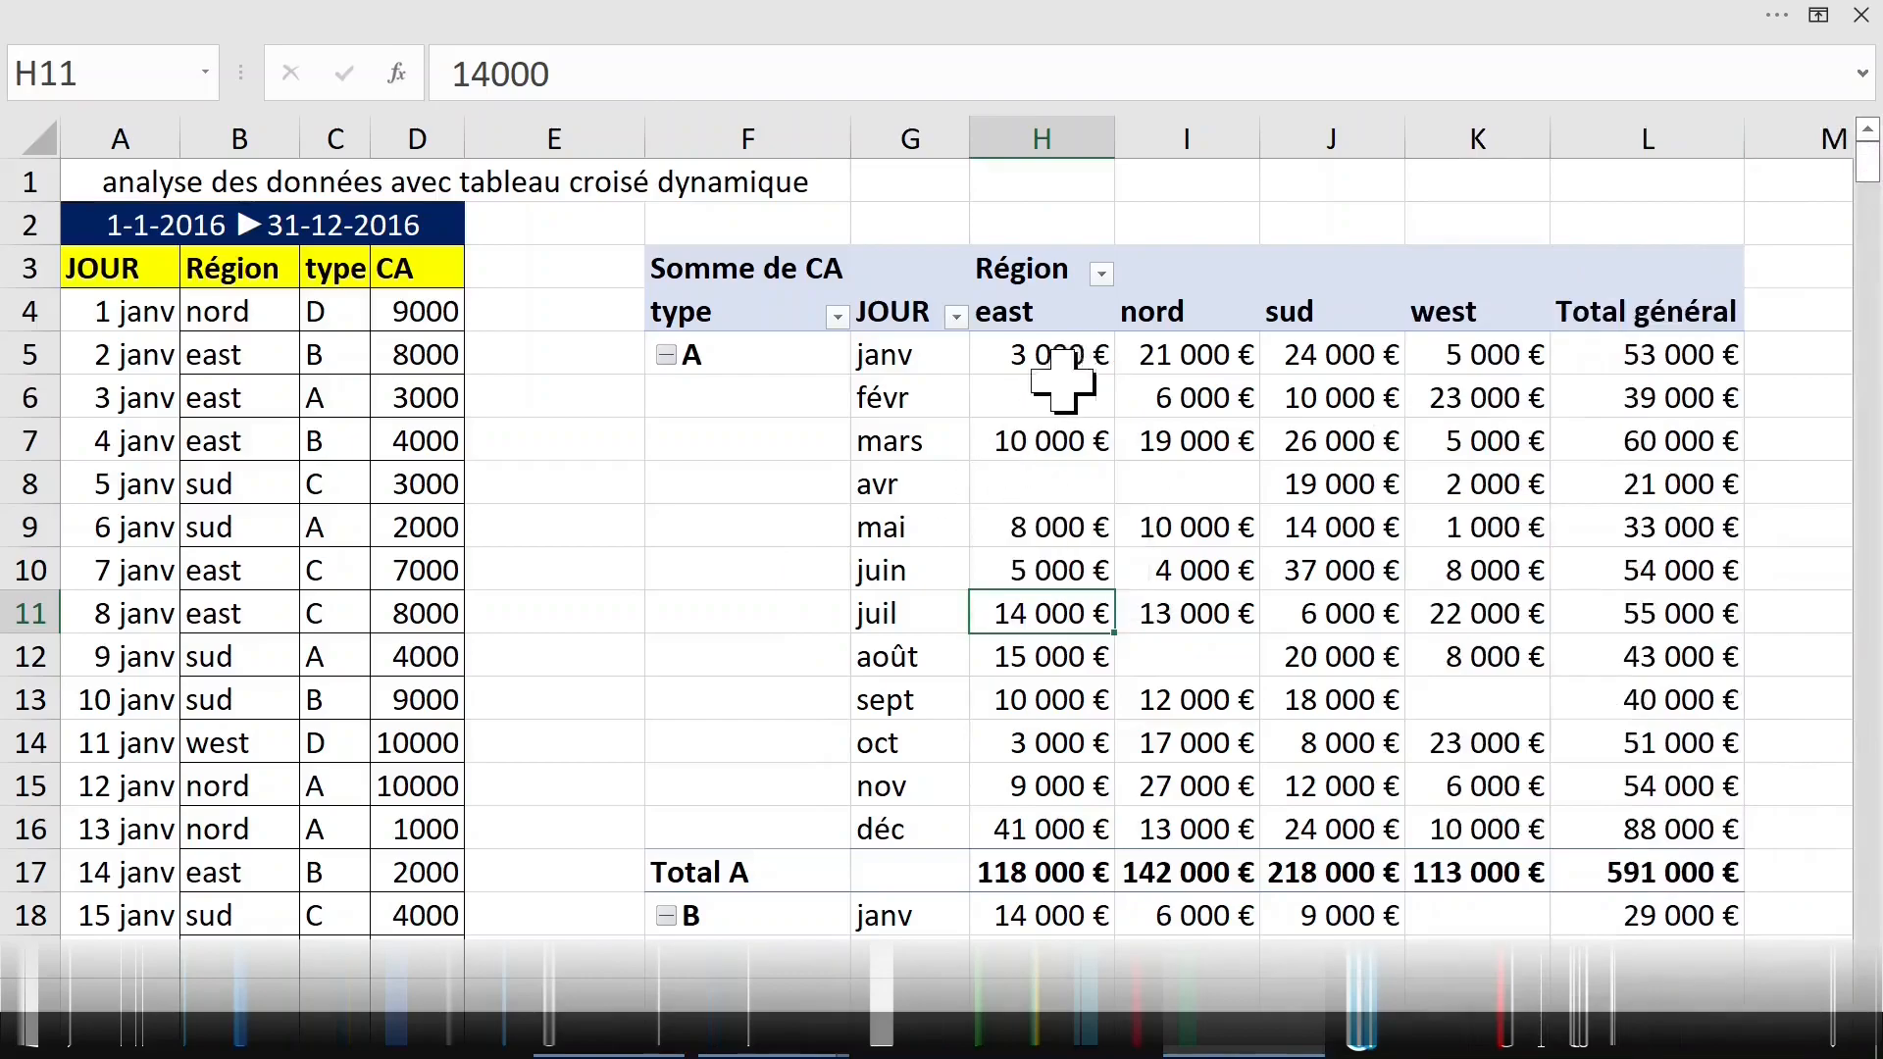
{"action": "left_click", "coordinate": [1097, 393]}
{"action": "left_click", "coordinate": [1201, 486]}
{"action": "left_click", "coordinate": [1046, 483]}
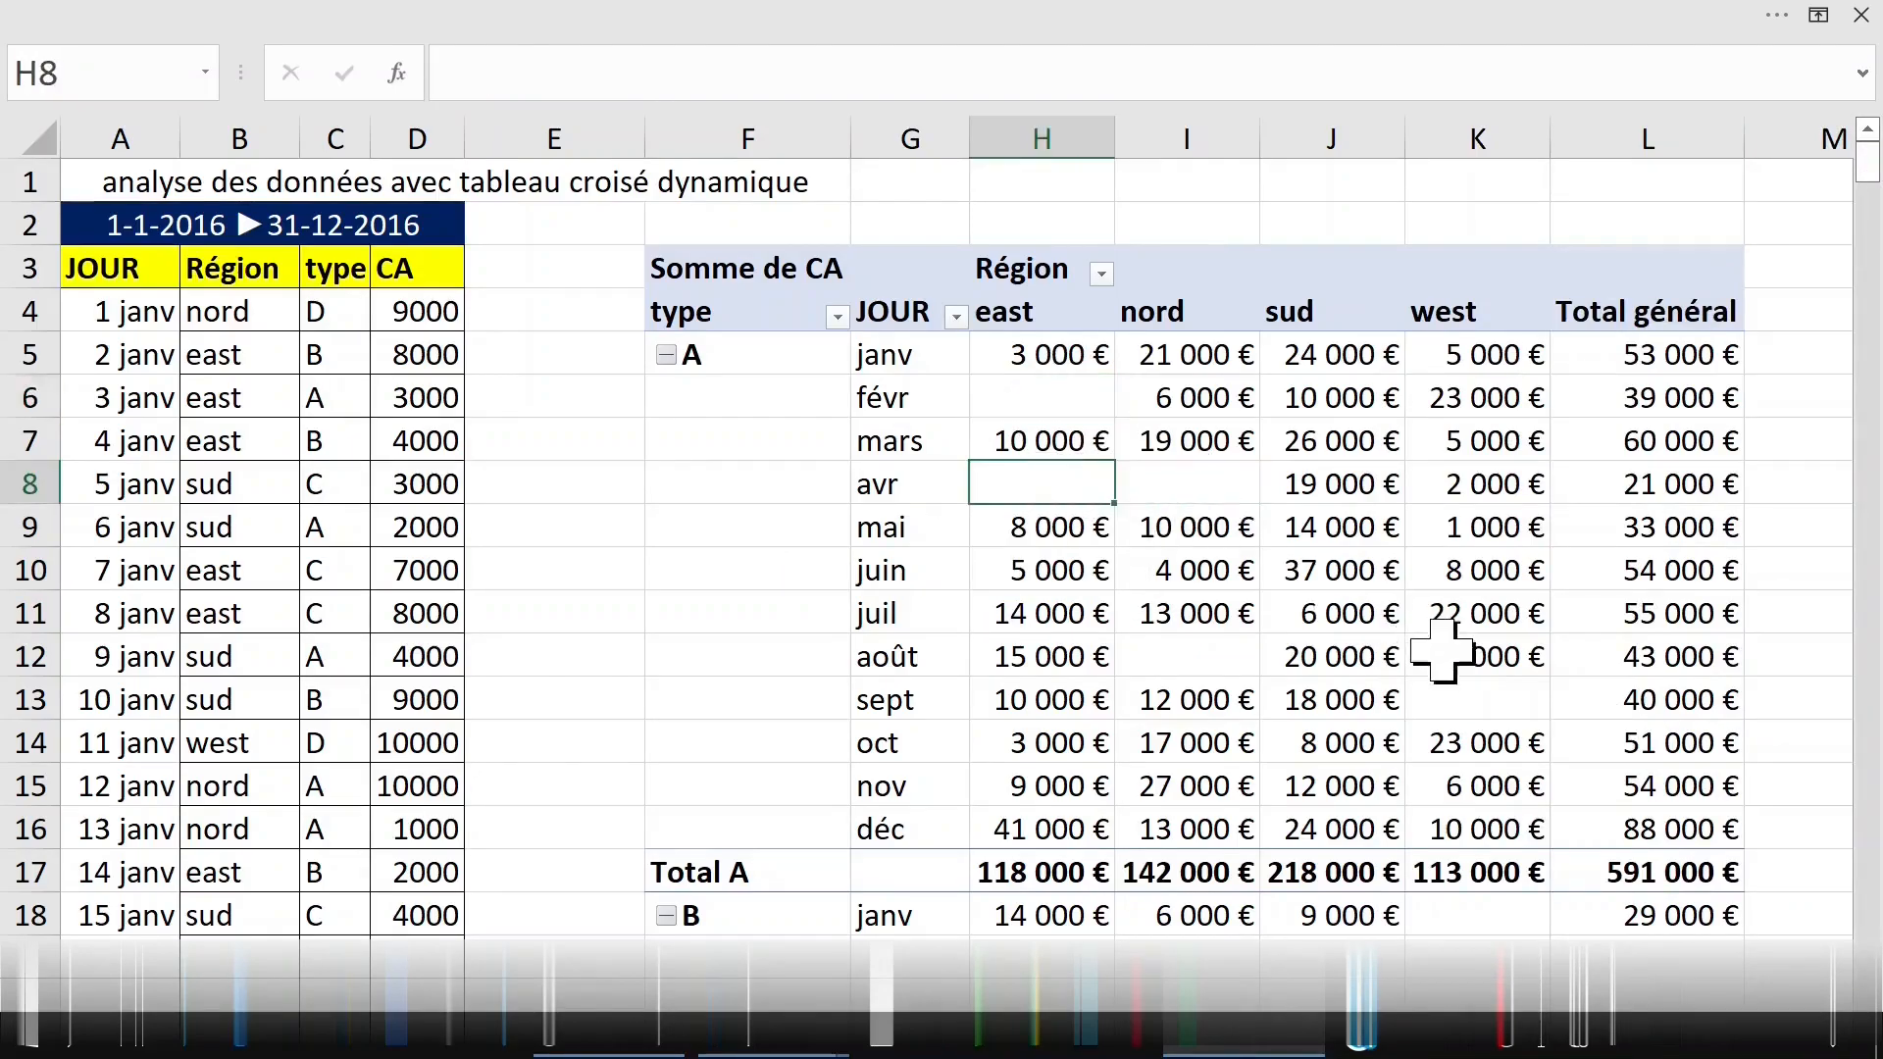
{"action": "scroll", "coordinate": [1442, 664], "scroll_direction": "down", "scroll_amount": 6}
{"action": "scroll", "coordinate": [1442, 664], "scroll_direction": "down", "scroll_amount": 6}
{"action": "scroll", "coordinate": [1442, 652], "scroll_direction": "up", "scroll_amount": 13}
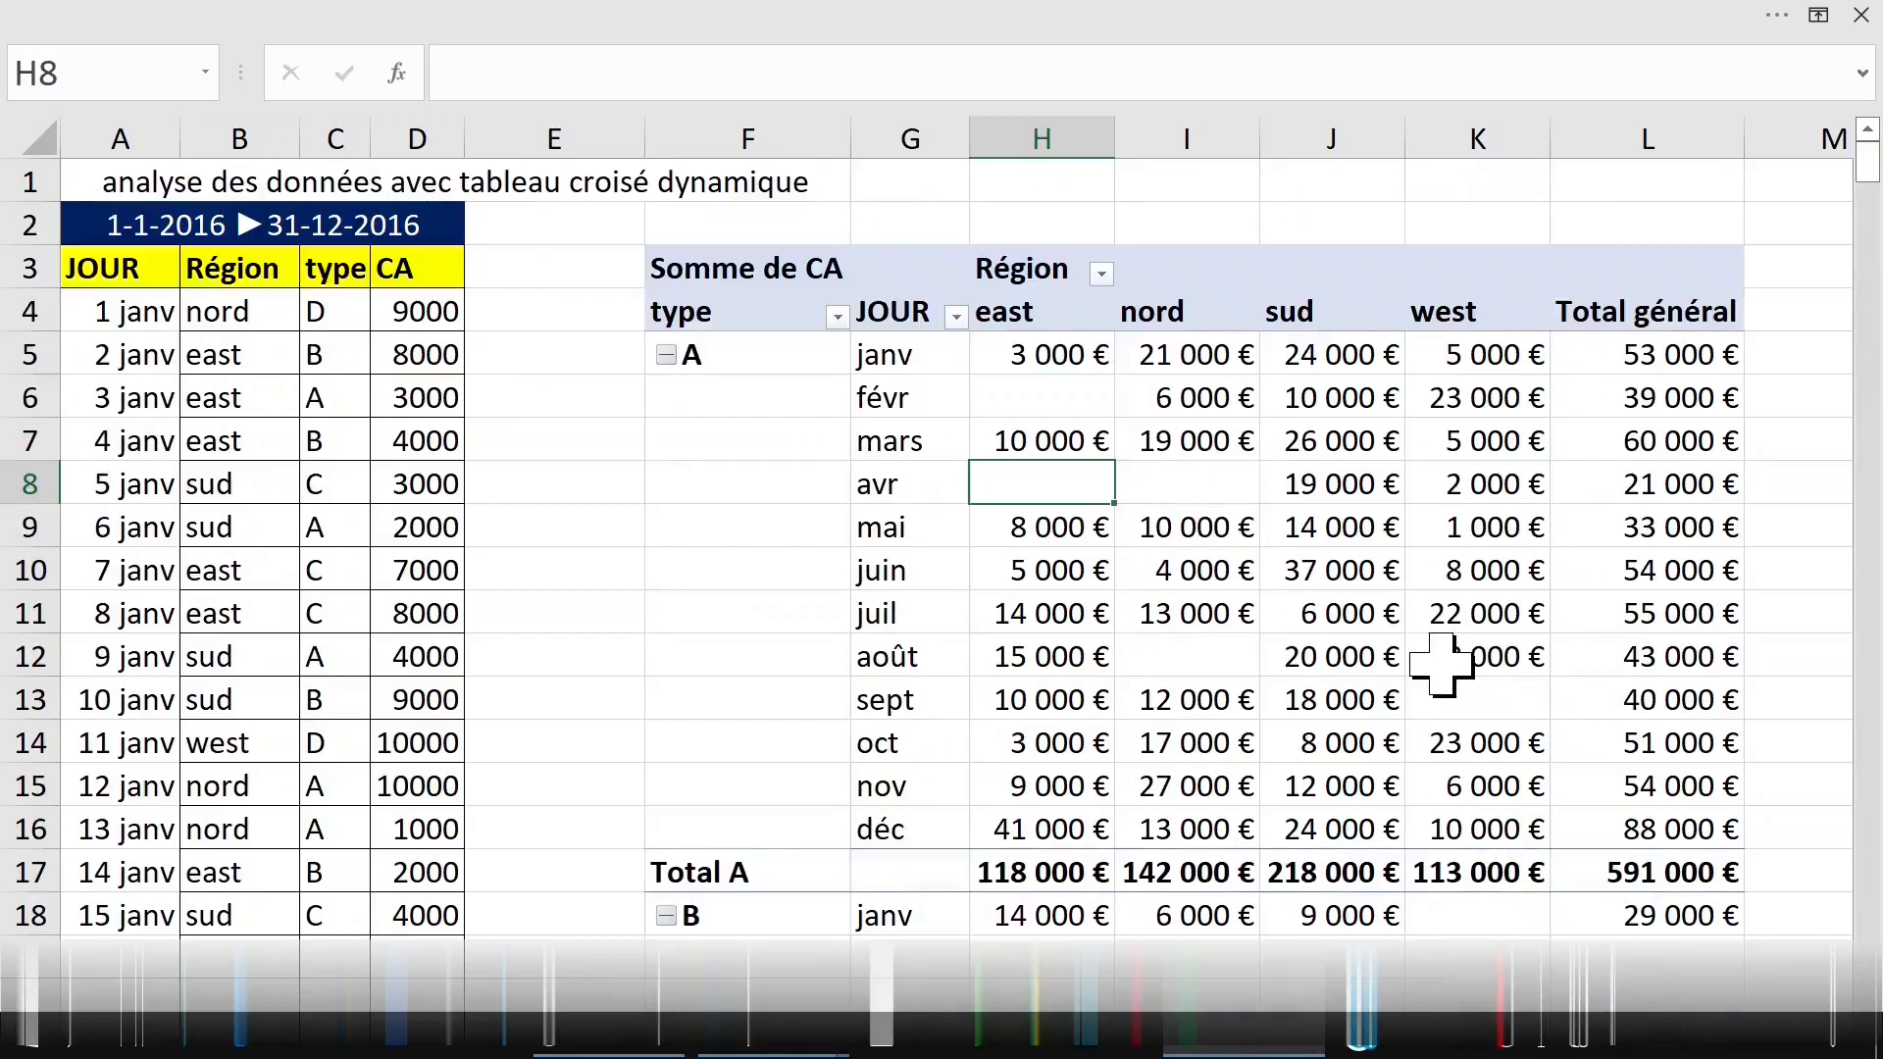
{"action": "left_click", "coordinate": [1069, 398]}
{"action": "left_click", "coordinate": [1185, 483]}
{"action": "left_click", "coordinate": [1064, 483]}
{"action": "left_click", "coordinate": [1194, 652]}
- Set the pivot table options to show "Non disponible" in empty cells and apply the change
{"action": "left_click", "coordinate": [1042, 398]}
{"action": "right_click", "coordinate": [1040, 397]}
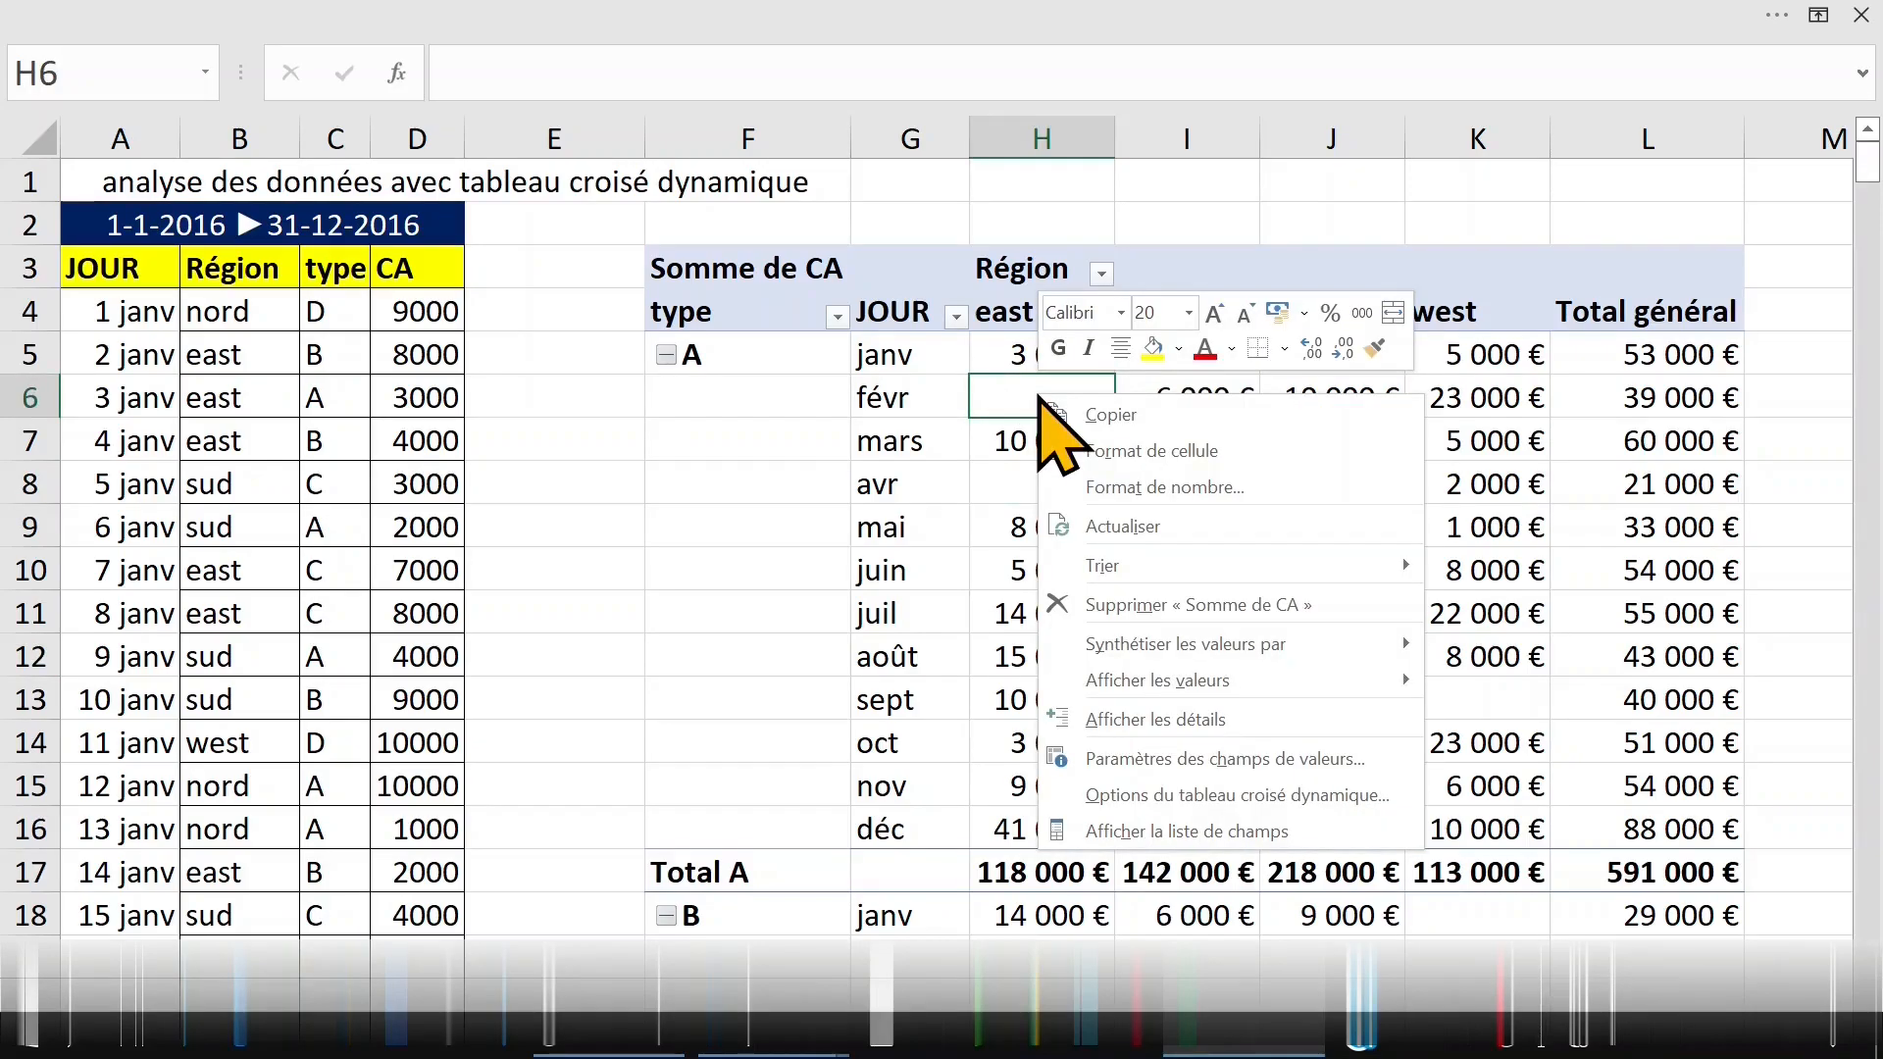
{"action": "left_click", "coordinate": [1195, 792]}
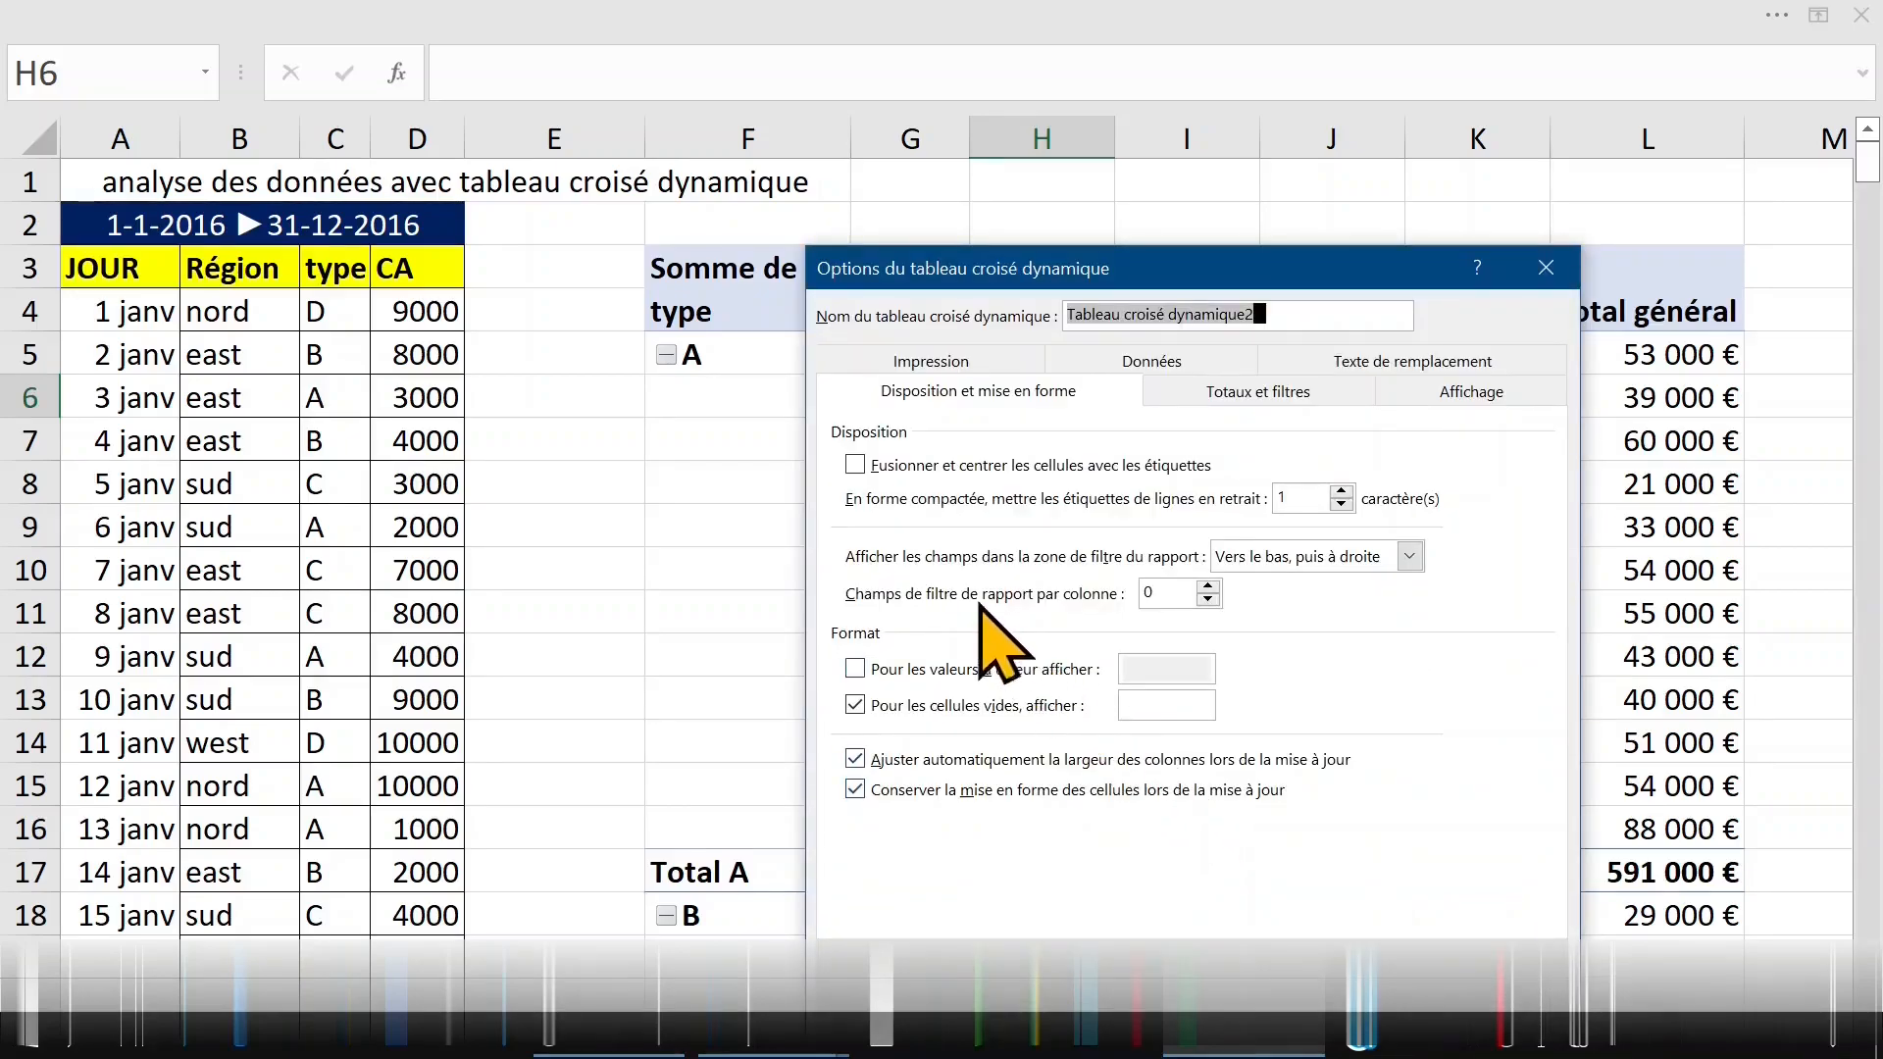
{"action": "left_click", "coordinate": [967, 397]}
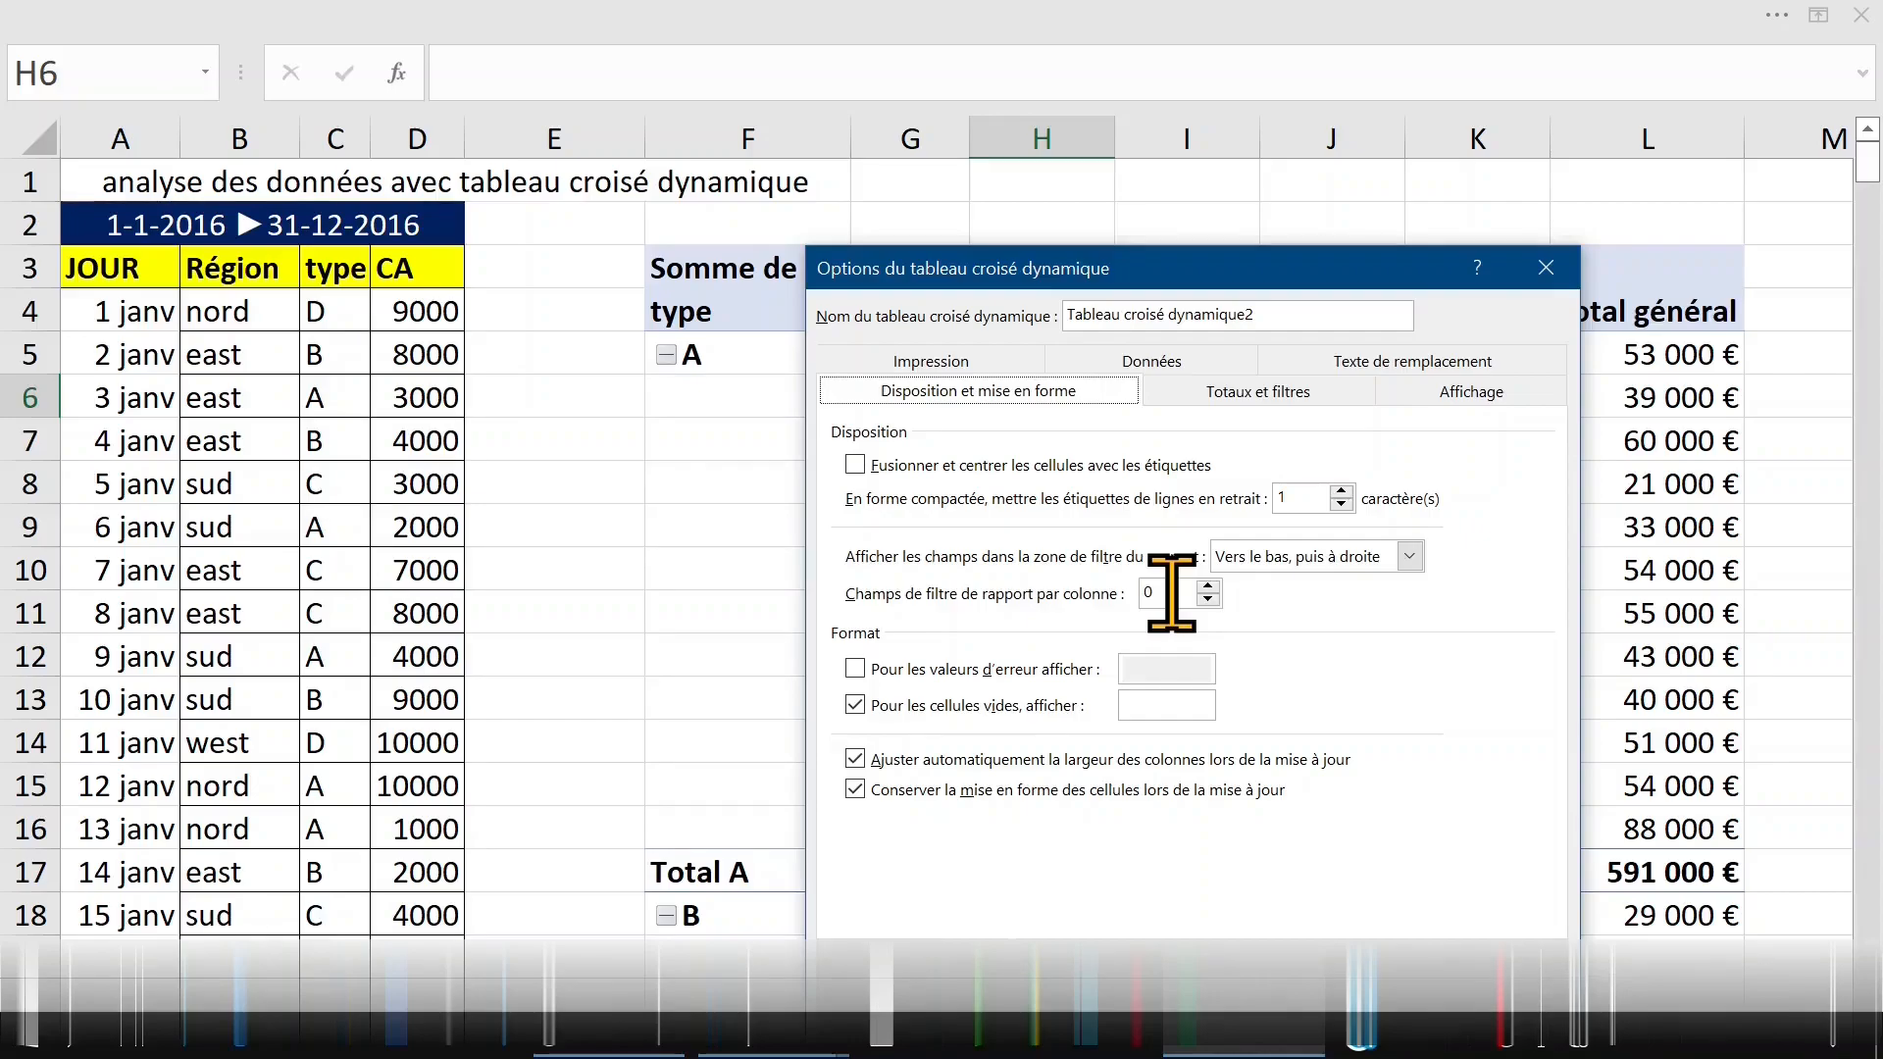
{"action": "left_click", "coordinate": [1069, 706]}
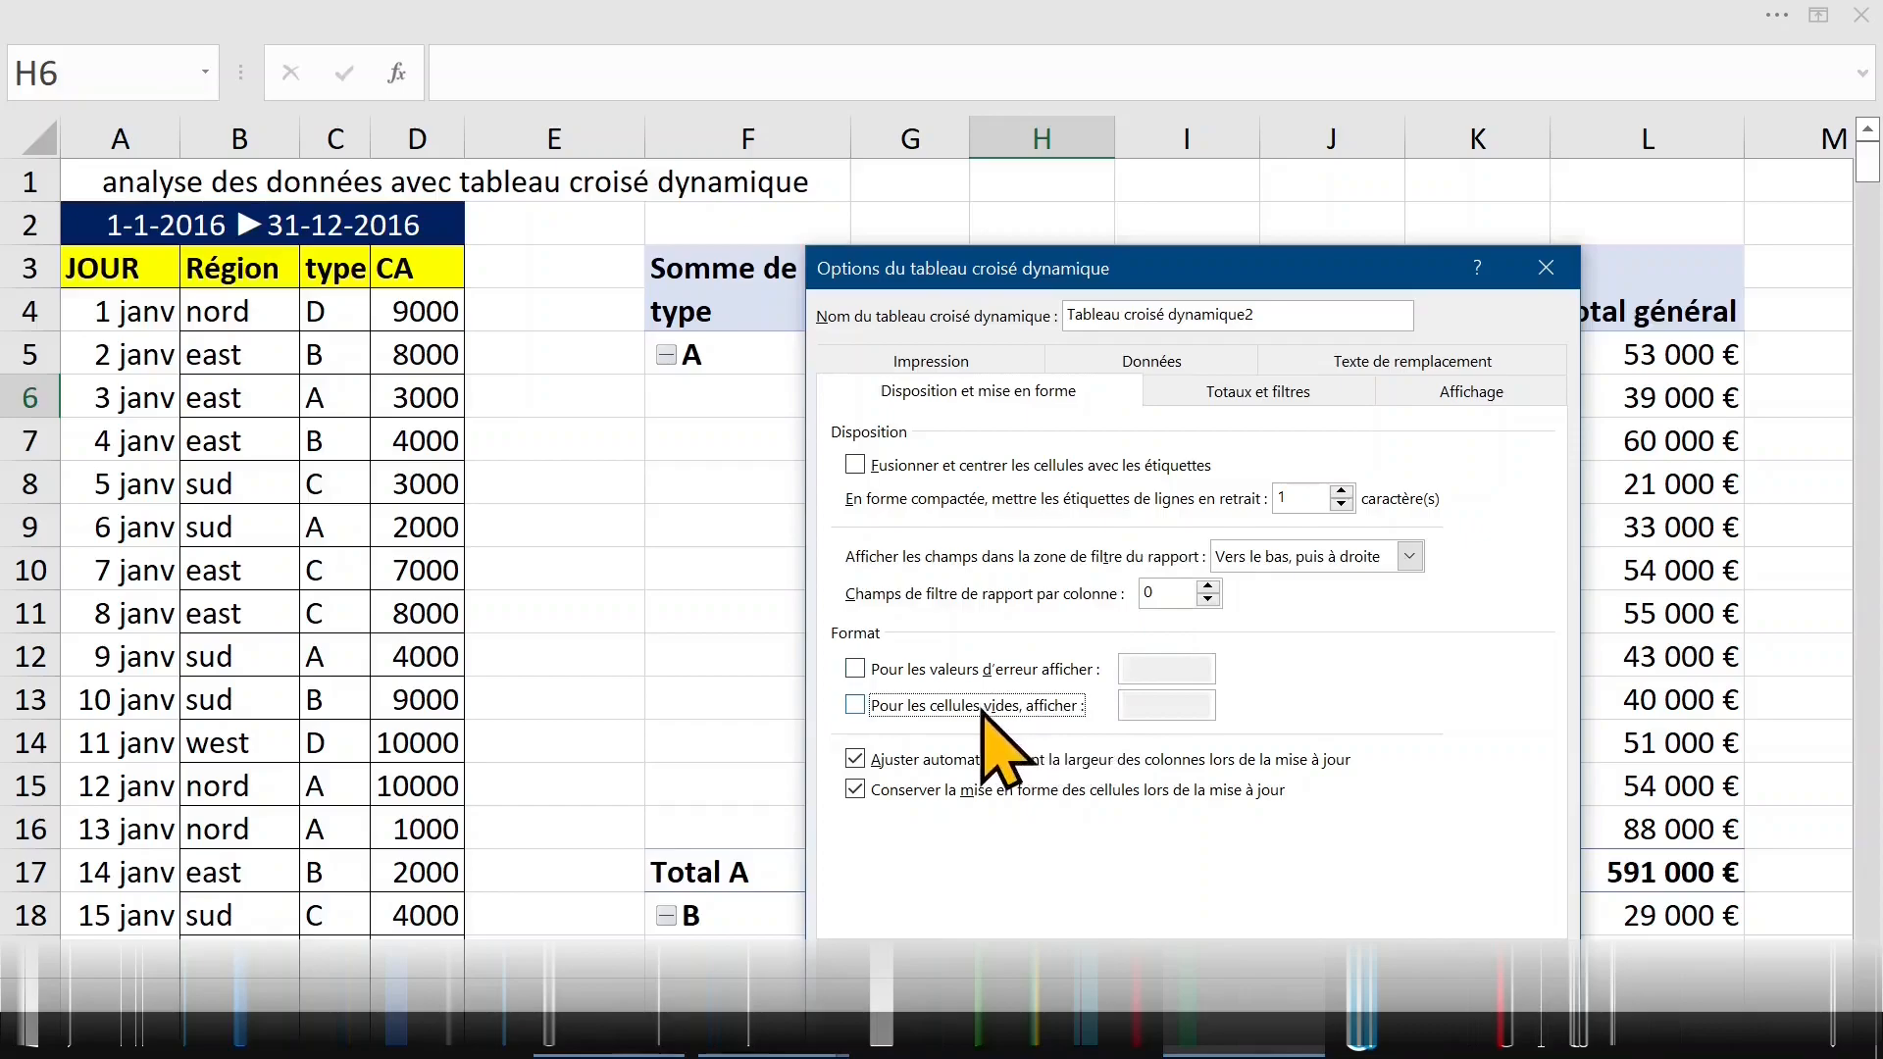
{"action": "left_click", "coordinate": [858, 704]}
{"action": "left_click", "coordinate": [1198, 706]}
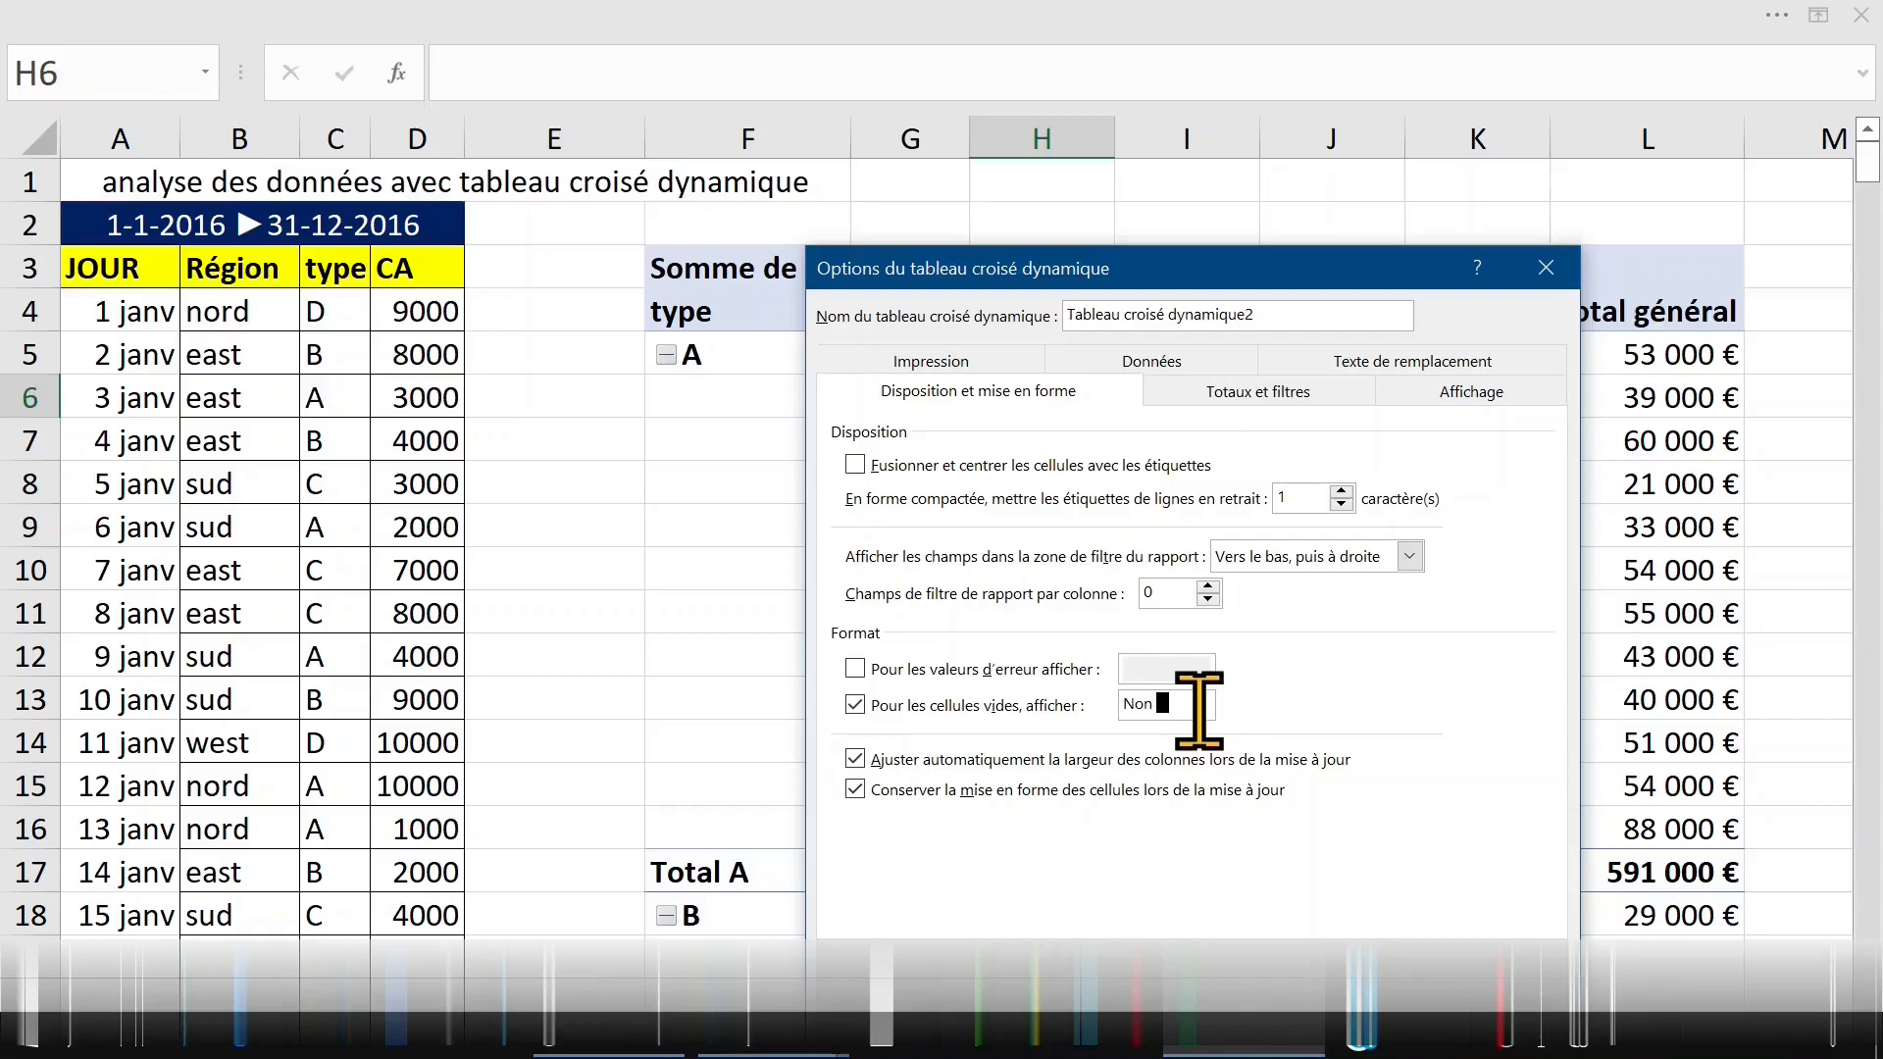
{"action": "type", "text": "isponi"}
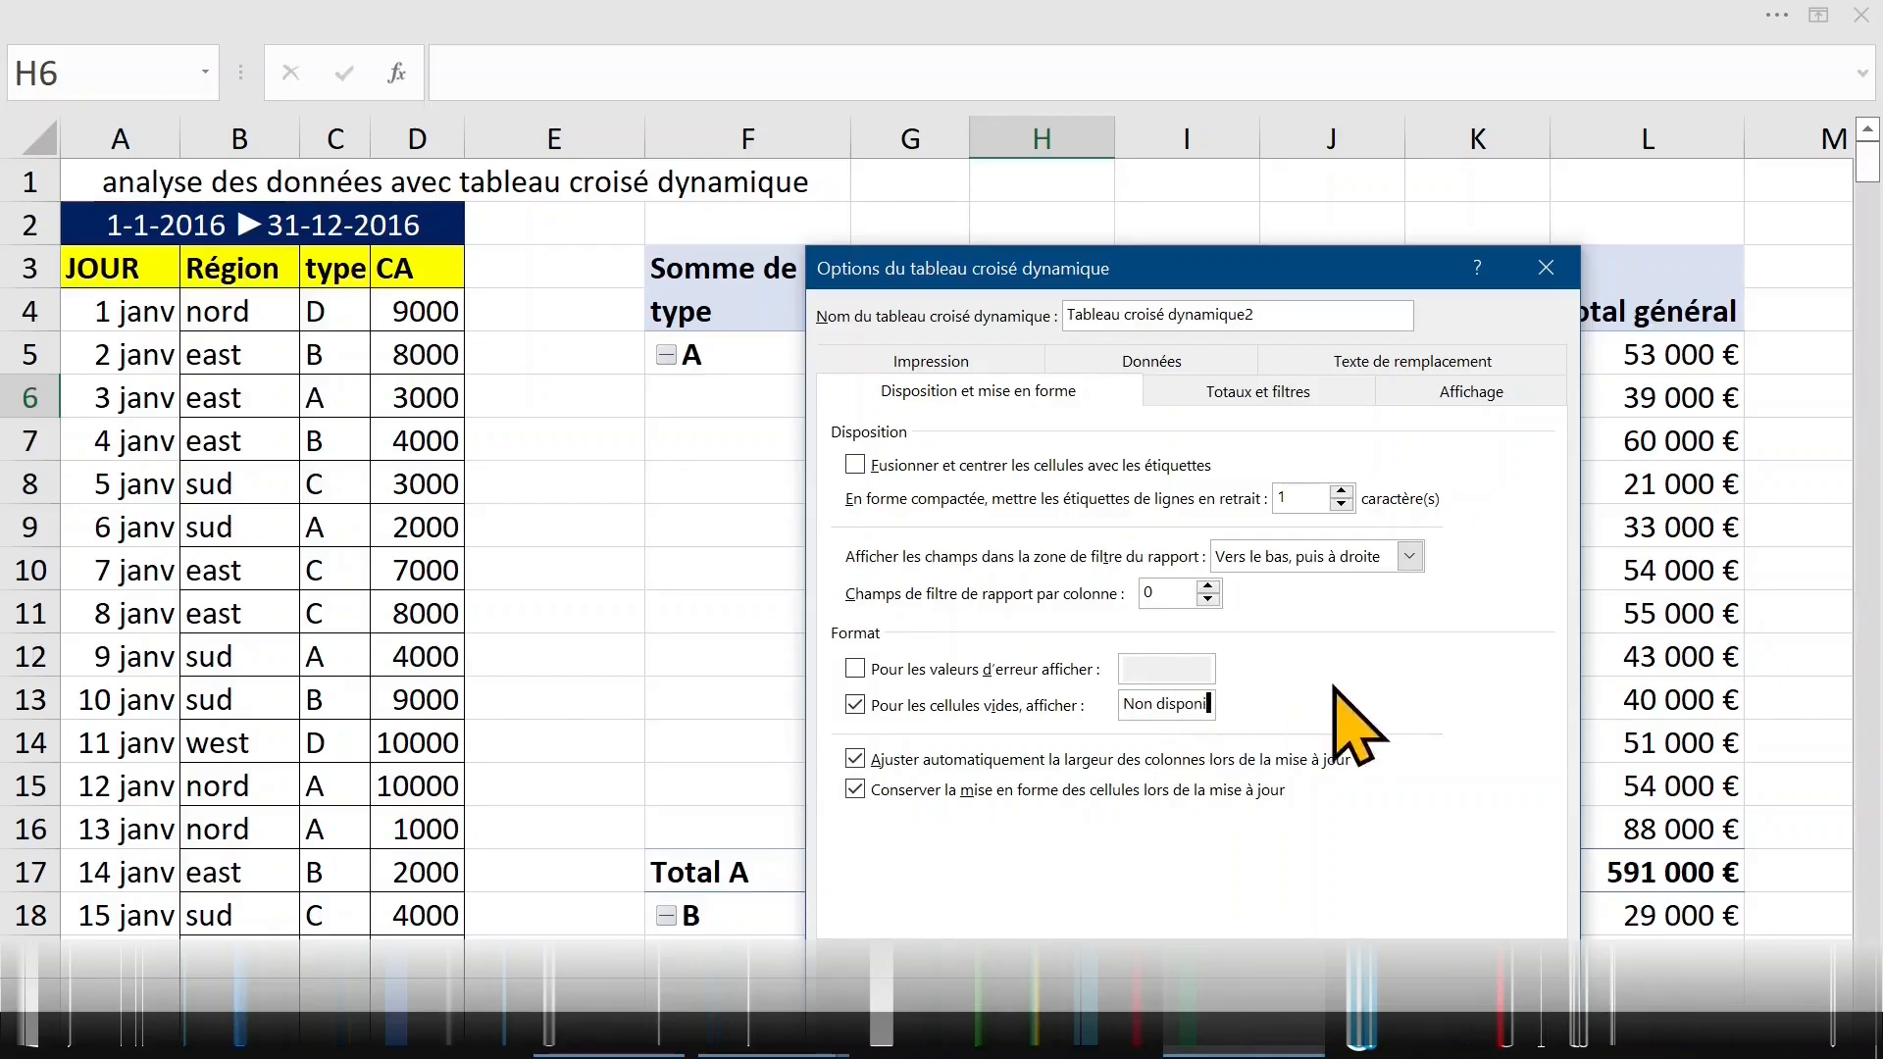
{"action": "type", "text": "ble"}
{"action": "left_click", "coordinate": [1346, 992]}
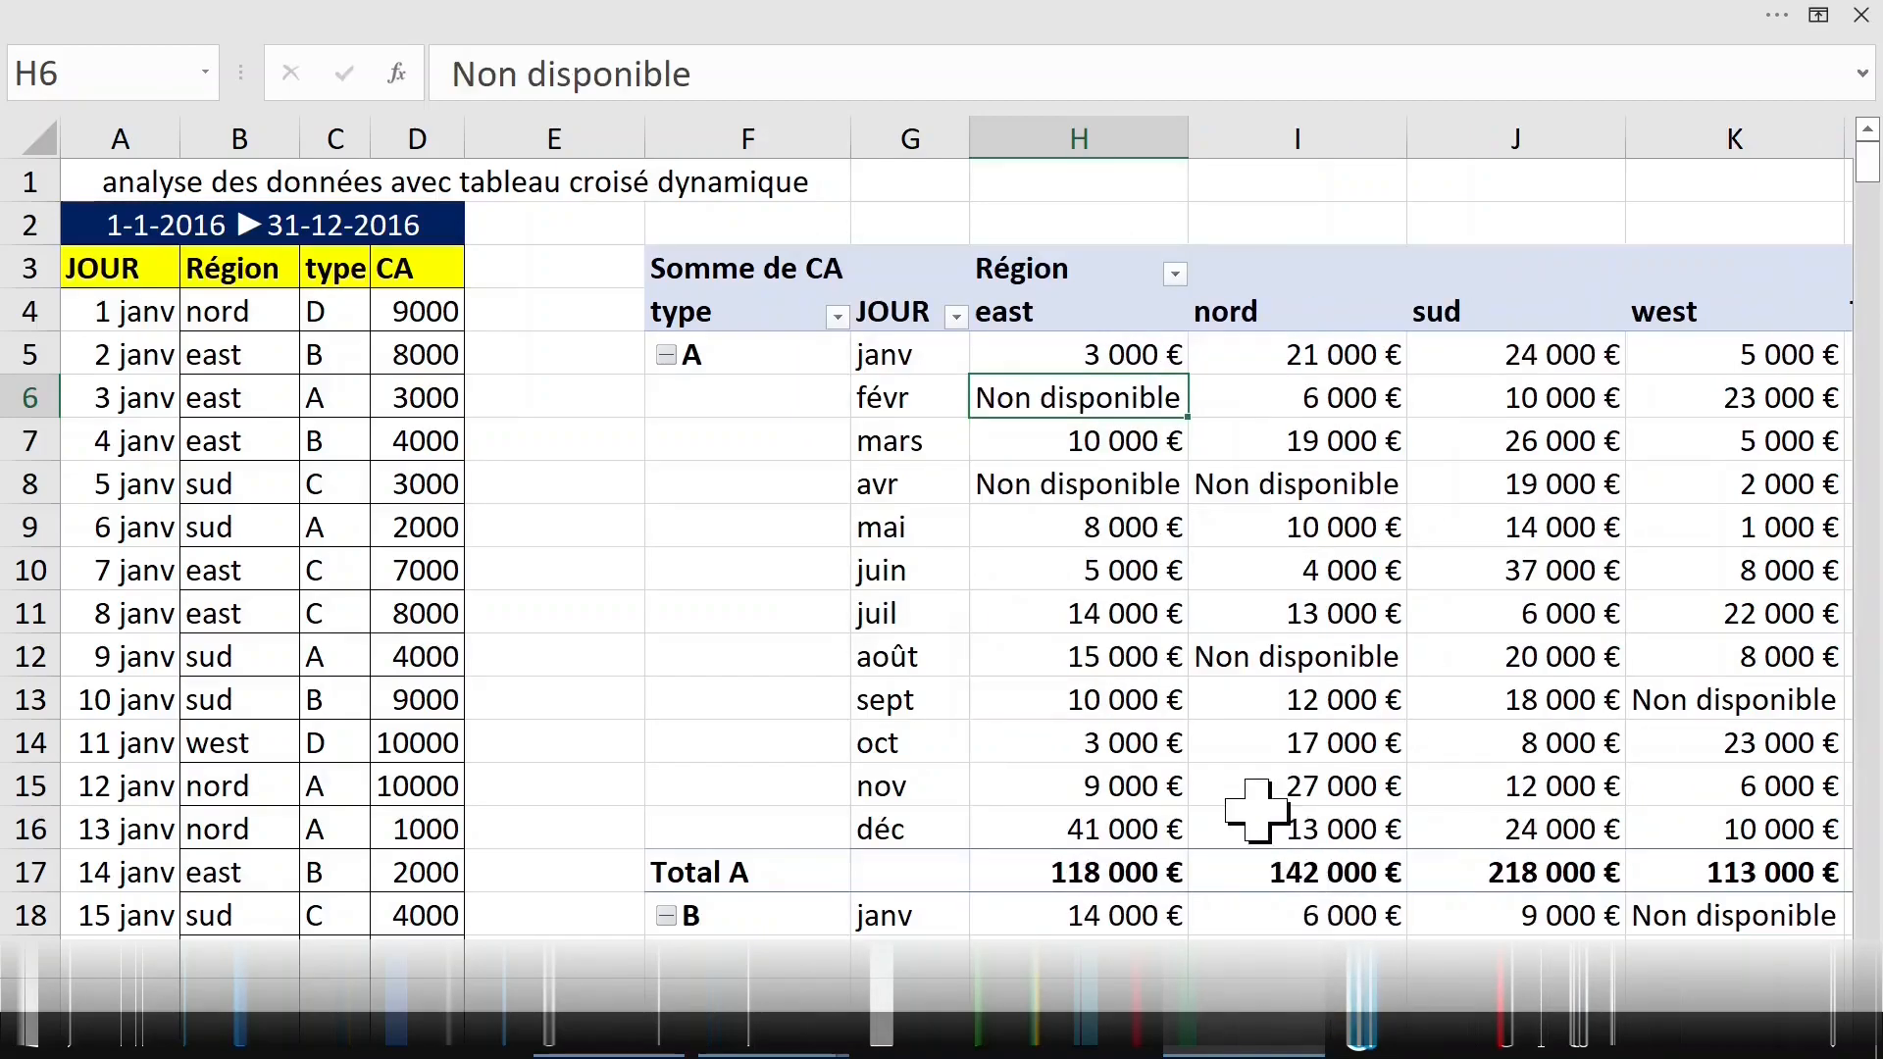
- Examine the "Non disponible" cells in the type A block and the blocks below it
{"action": "left_click", "coordinate": [1314, 647]}
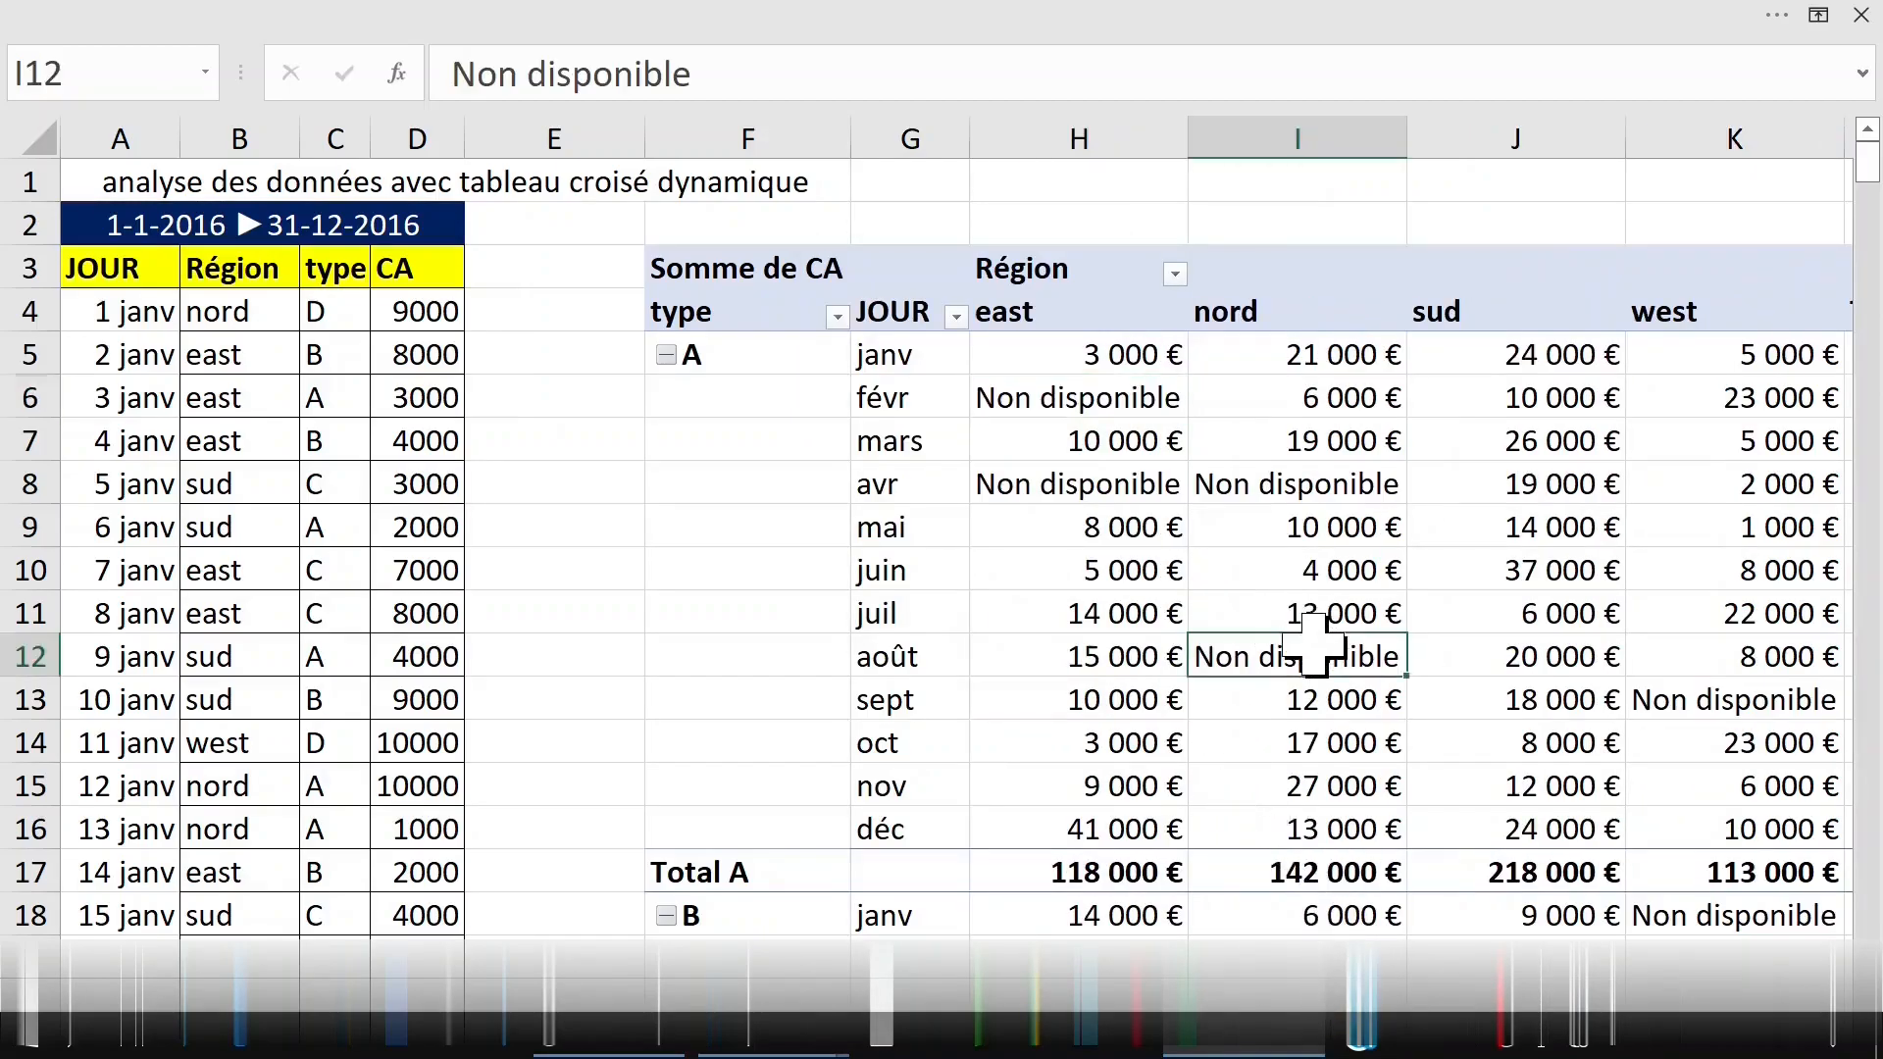
{"action": "left_click", "coordinate": [1710, 693]}
{"action": "left_click", "coordinate": [1063, 400]}
{"action": "left_click", "coordinate": [1052, 481]}
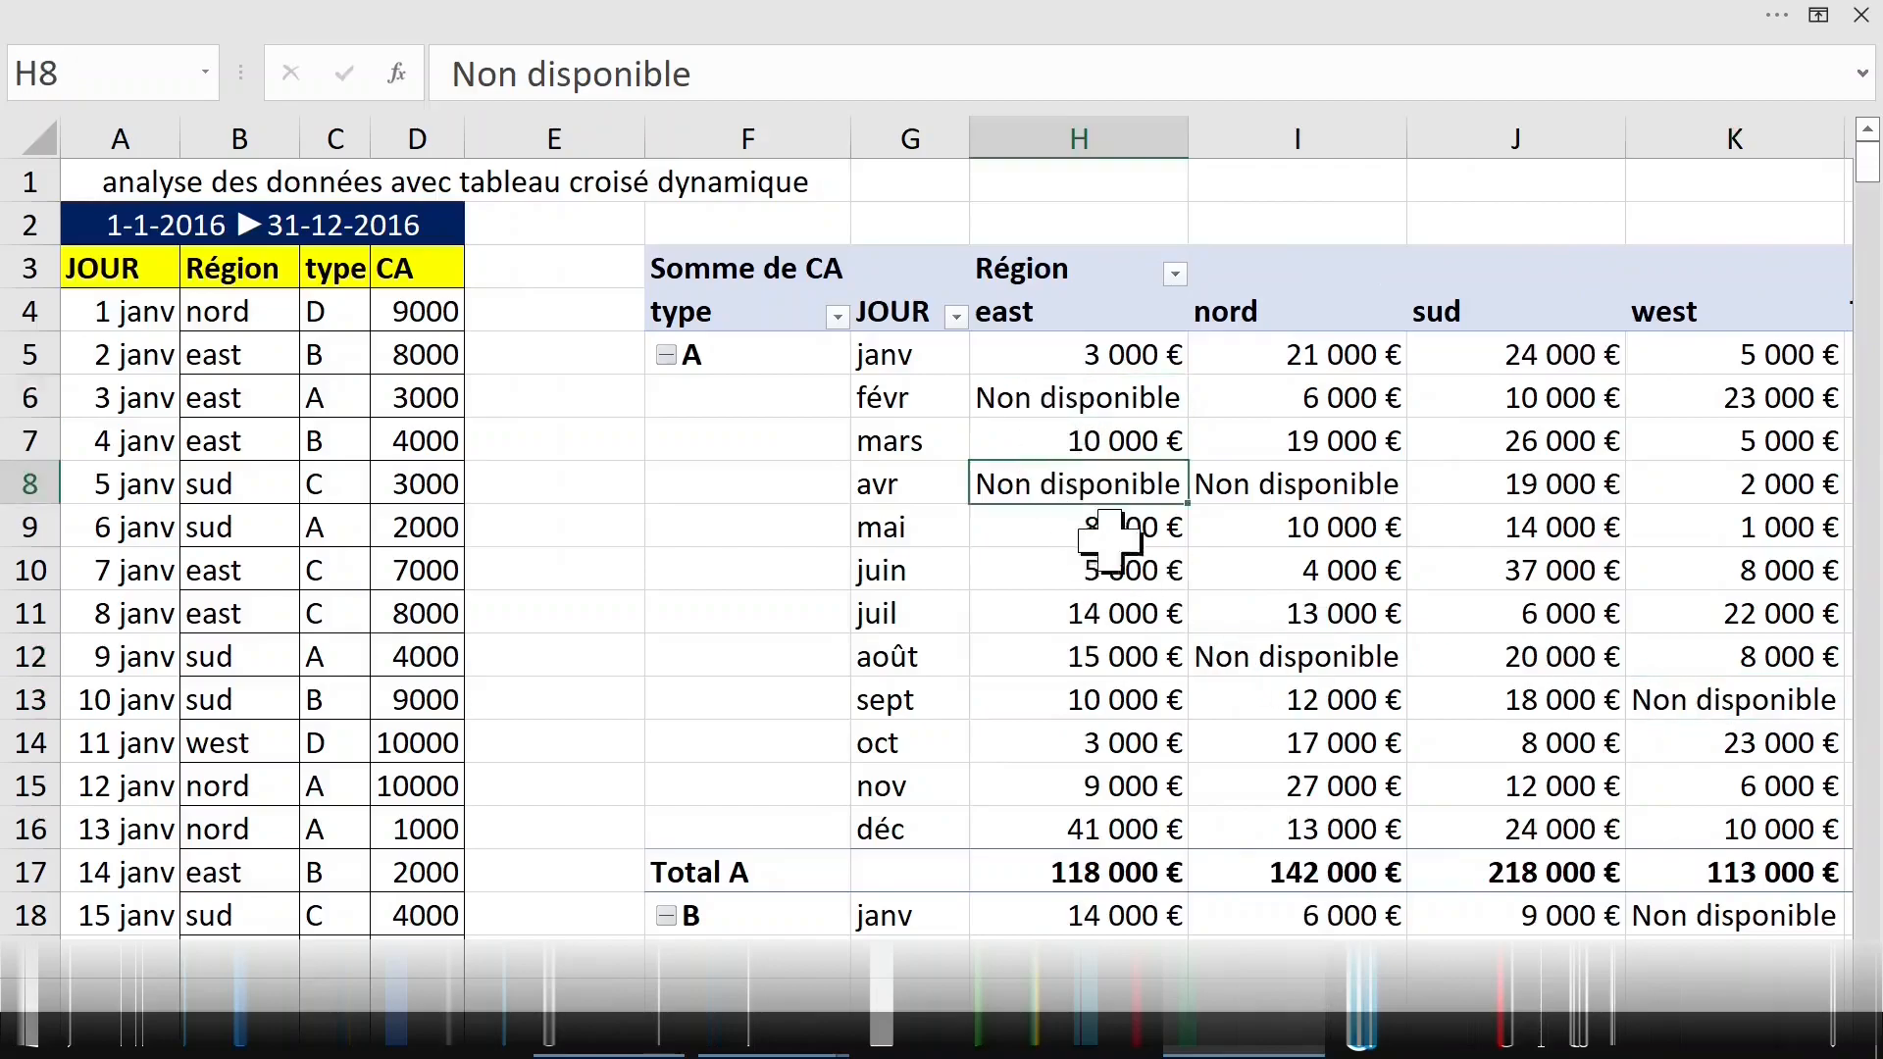
{"action": "scroll", "coordinate": [1295, 620], "scroll_direction": "down", "scroll_amount": 6}
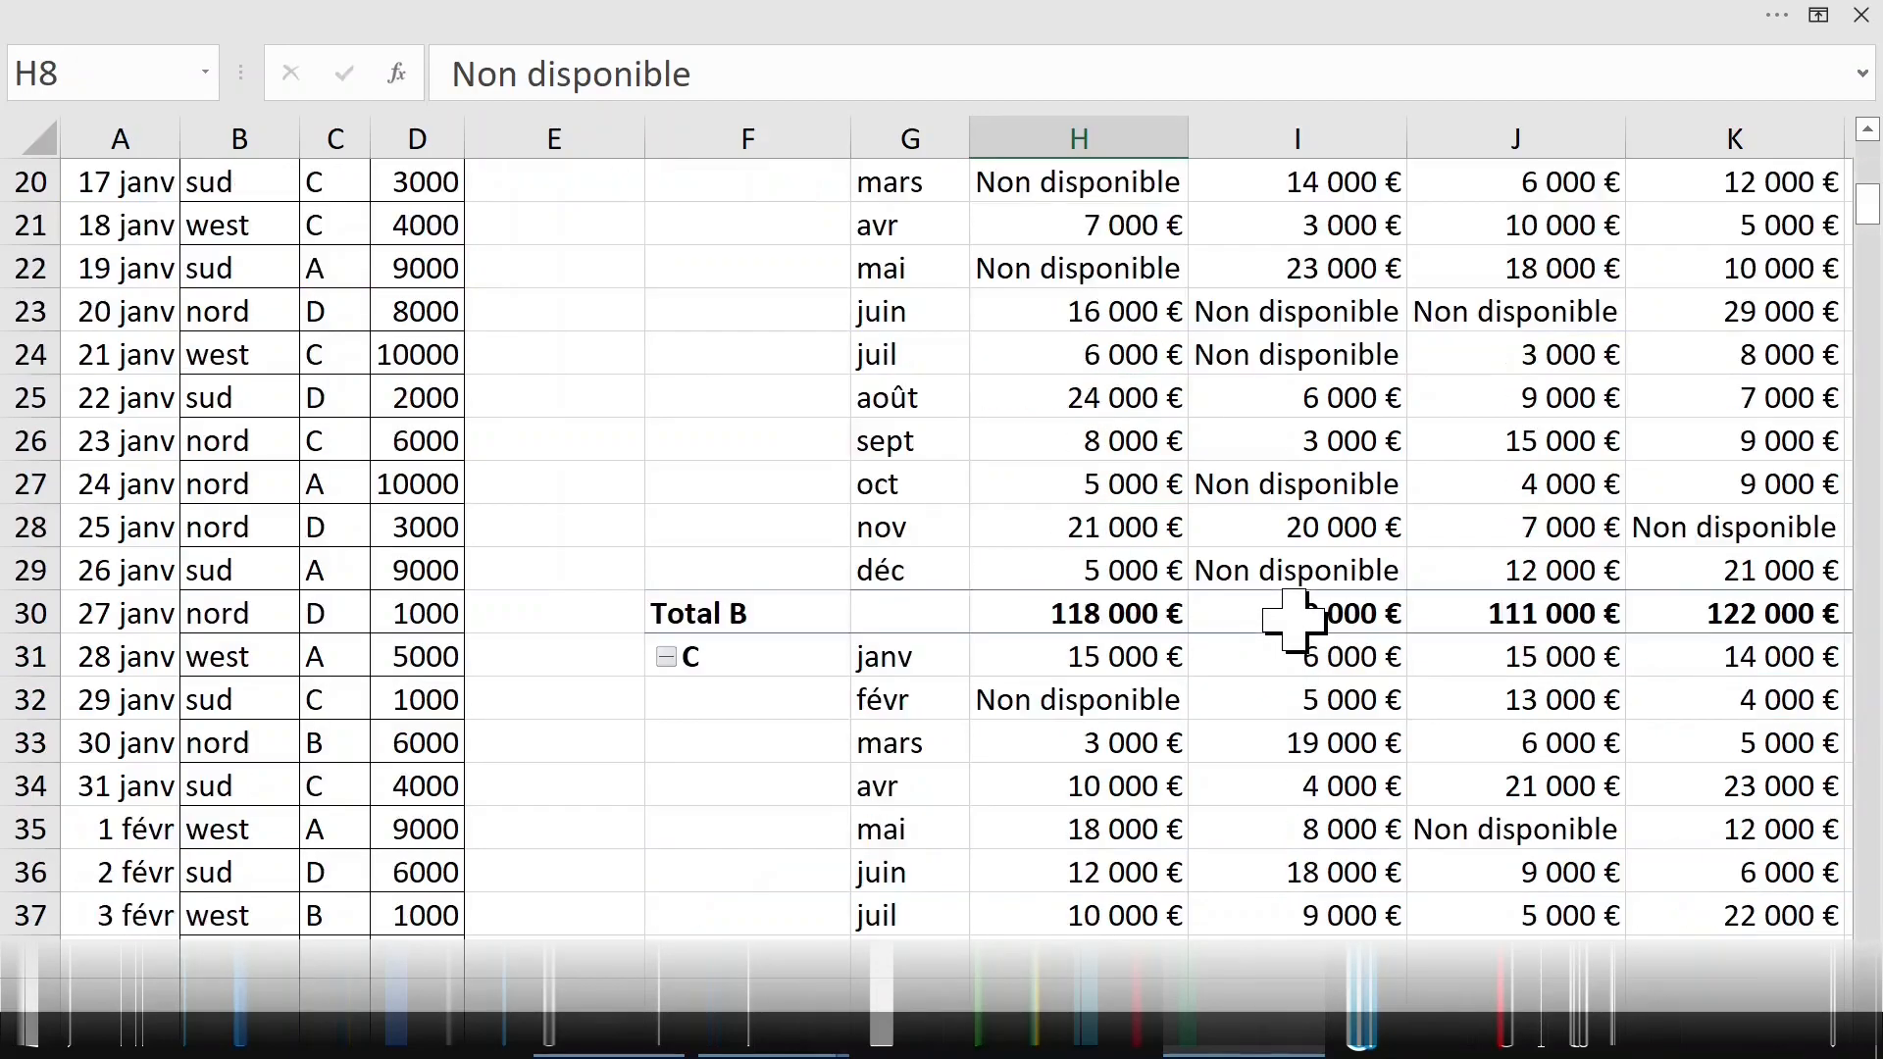
- Set the pivot table options to show 0 in empty cells and apply the change
{"action": "left_click", "coordinate": [1094, 696]}
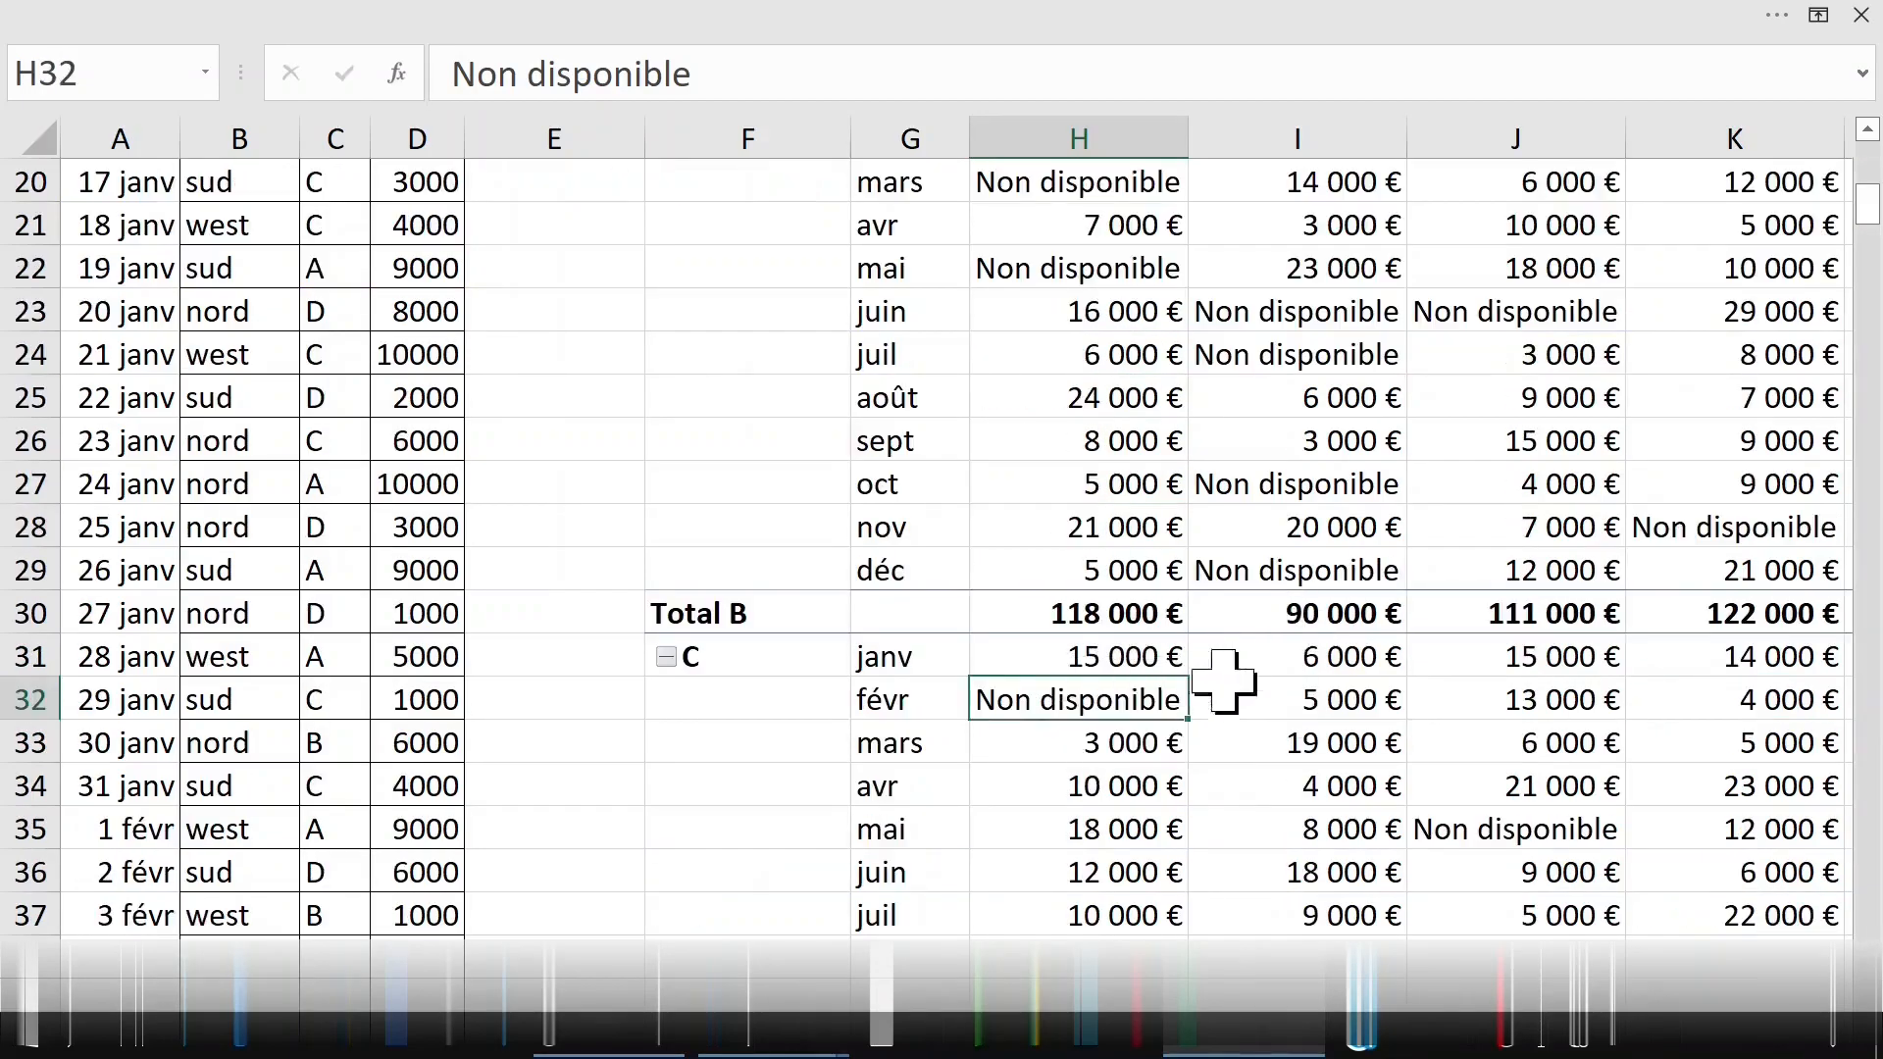
{"action": "right_click", "coordinate": [1069, 704]}
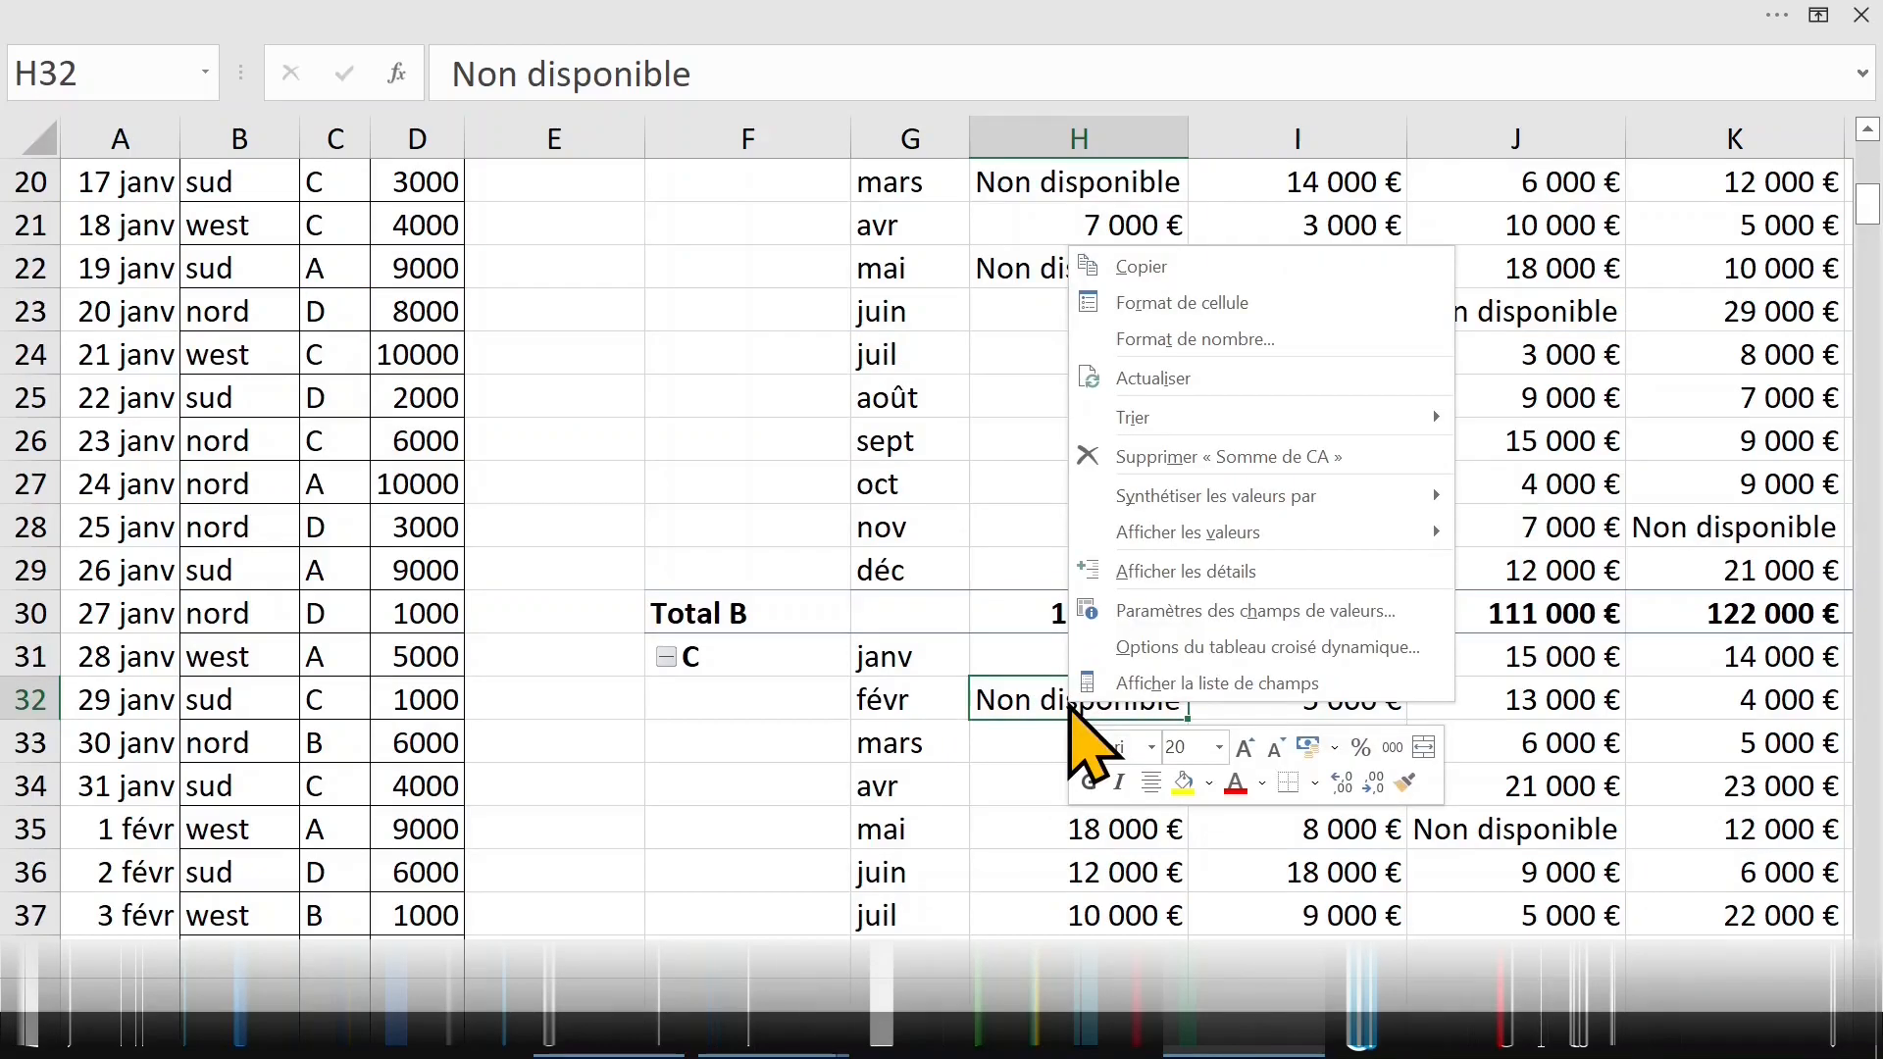
{"action": "left_click", "coordinate": [1142, 648]}
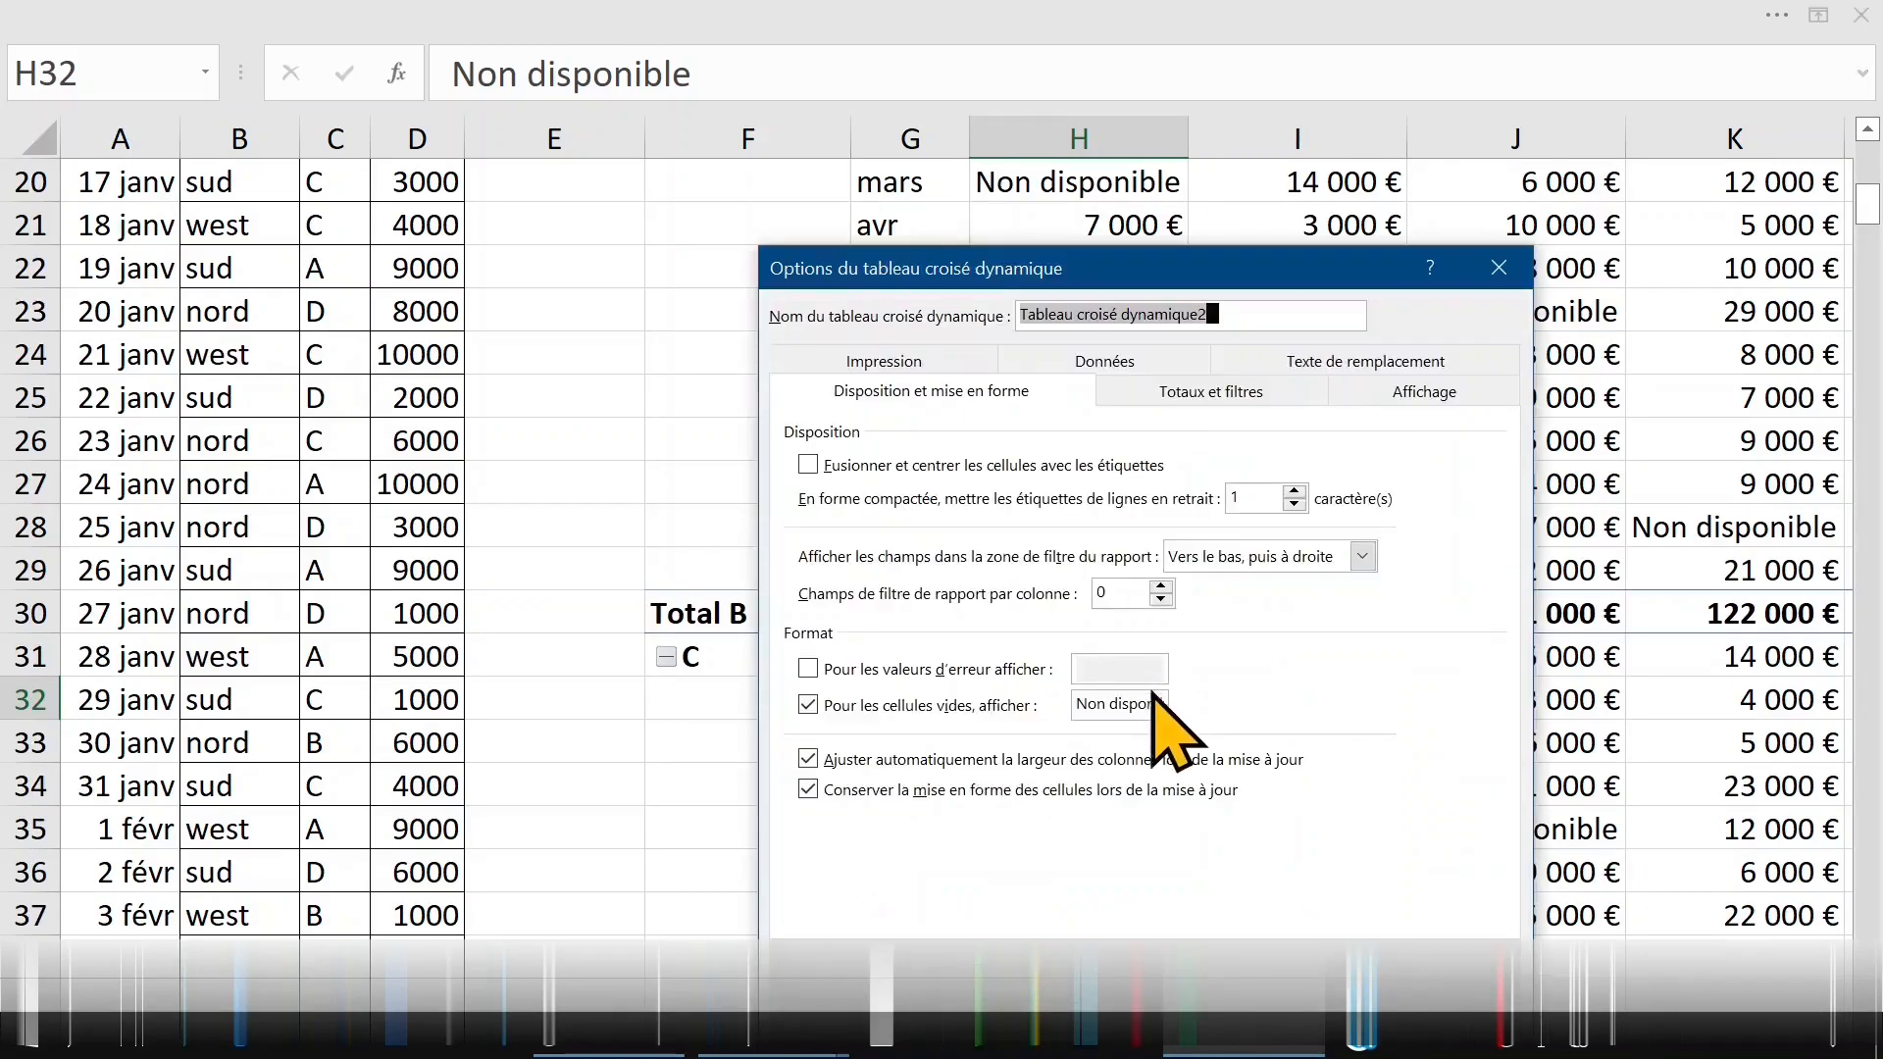
{"action": "left_click", "coordinate": [956, 708]}
{"action": "left_click", "coordinate": [956, 708]}
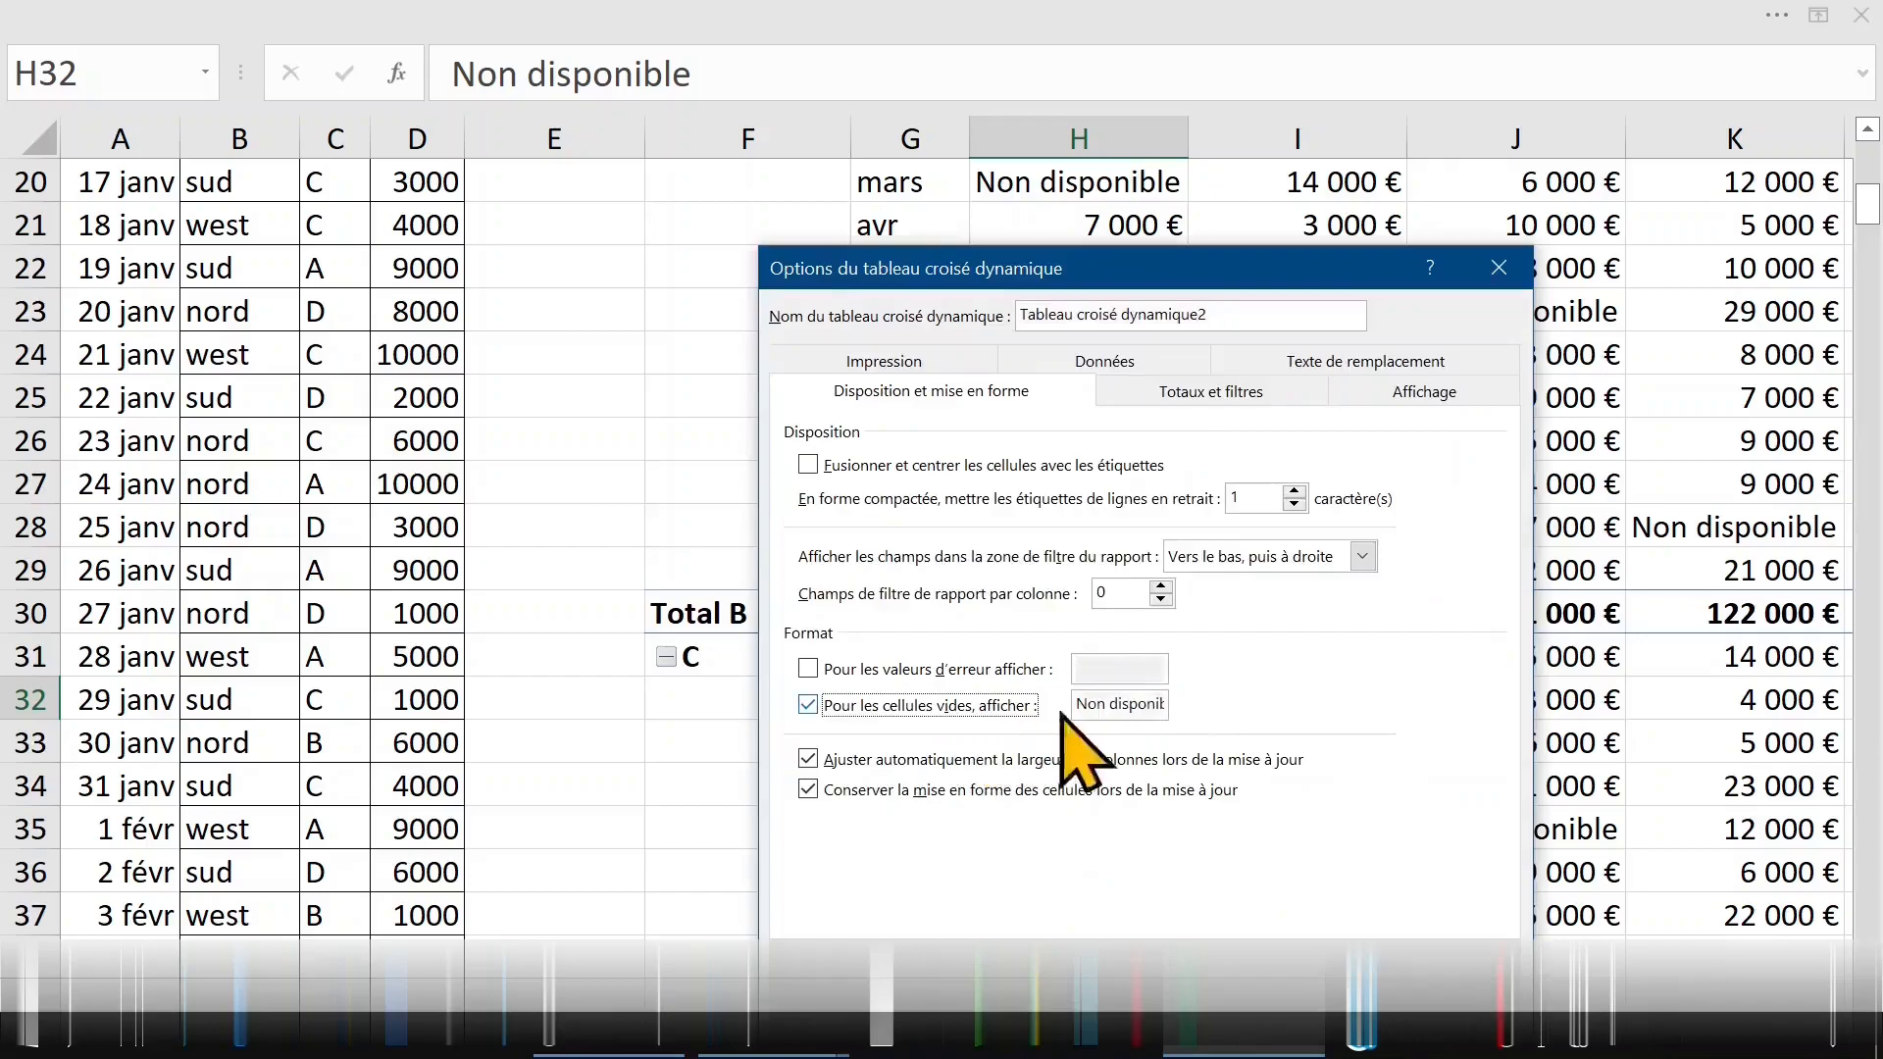
{"action": "left_click", "coordinate": [1111, 705]}
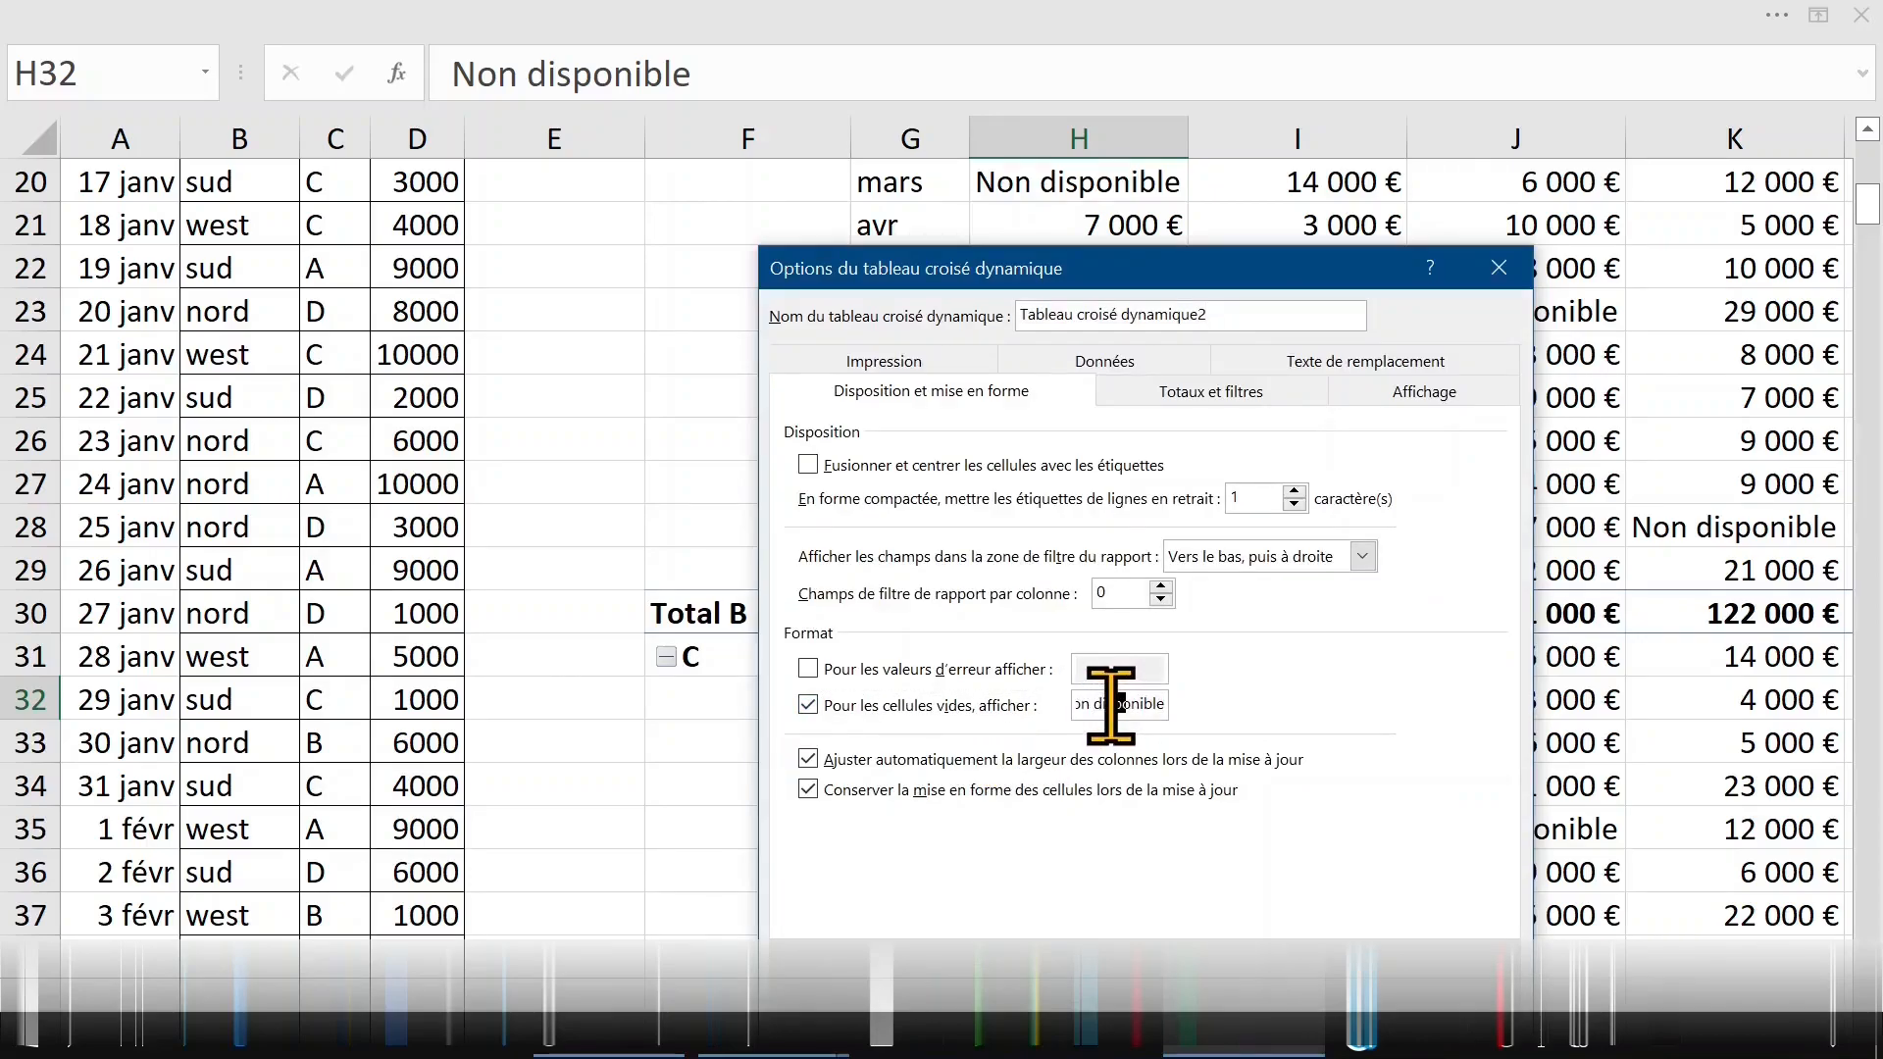
{"action": "key", "text": "ctrl+a"}
{"action": "type", "text": "0"}
{"action": "left_click_drag", "start_coordinate": [1190, 276], "coordinate": [1175, 217]}
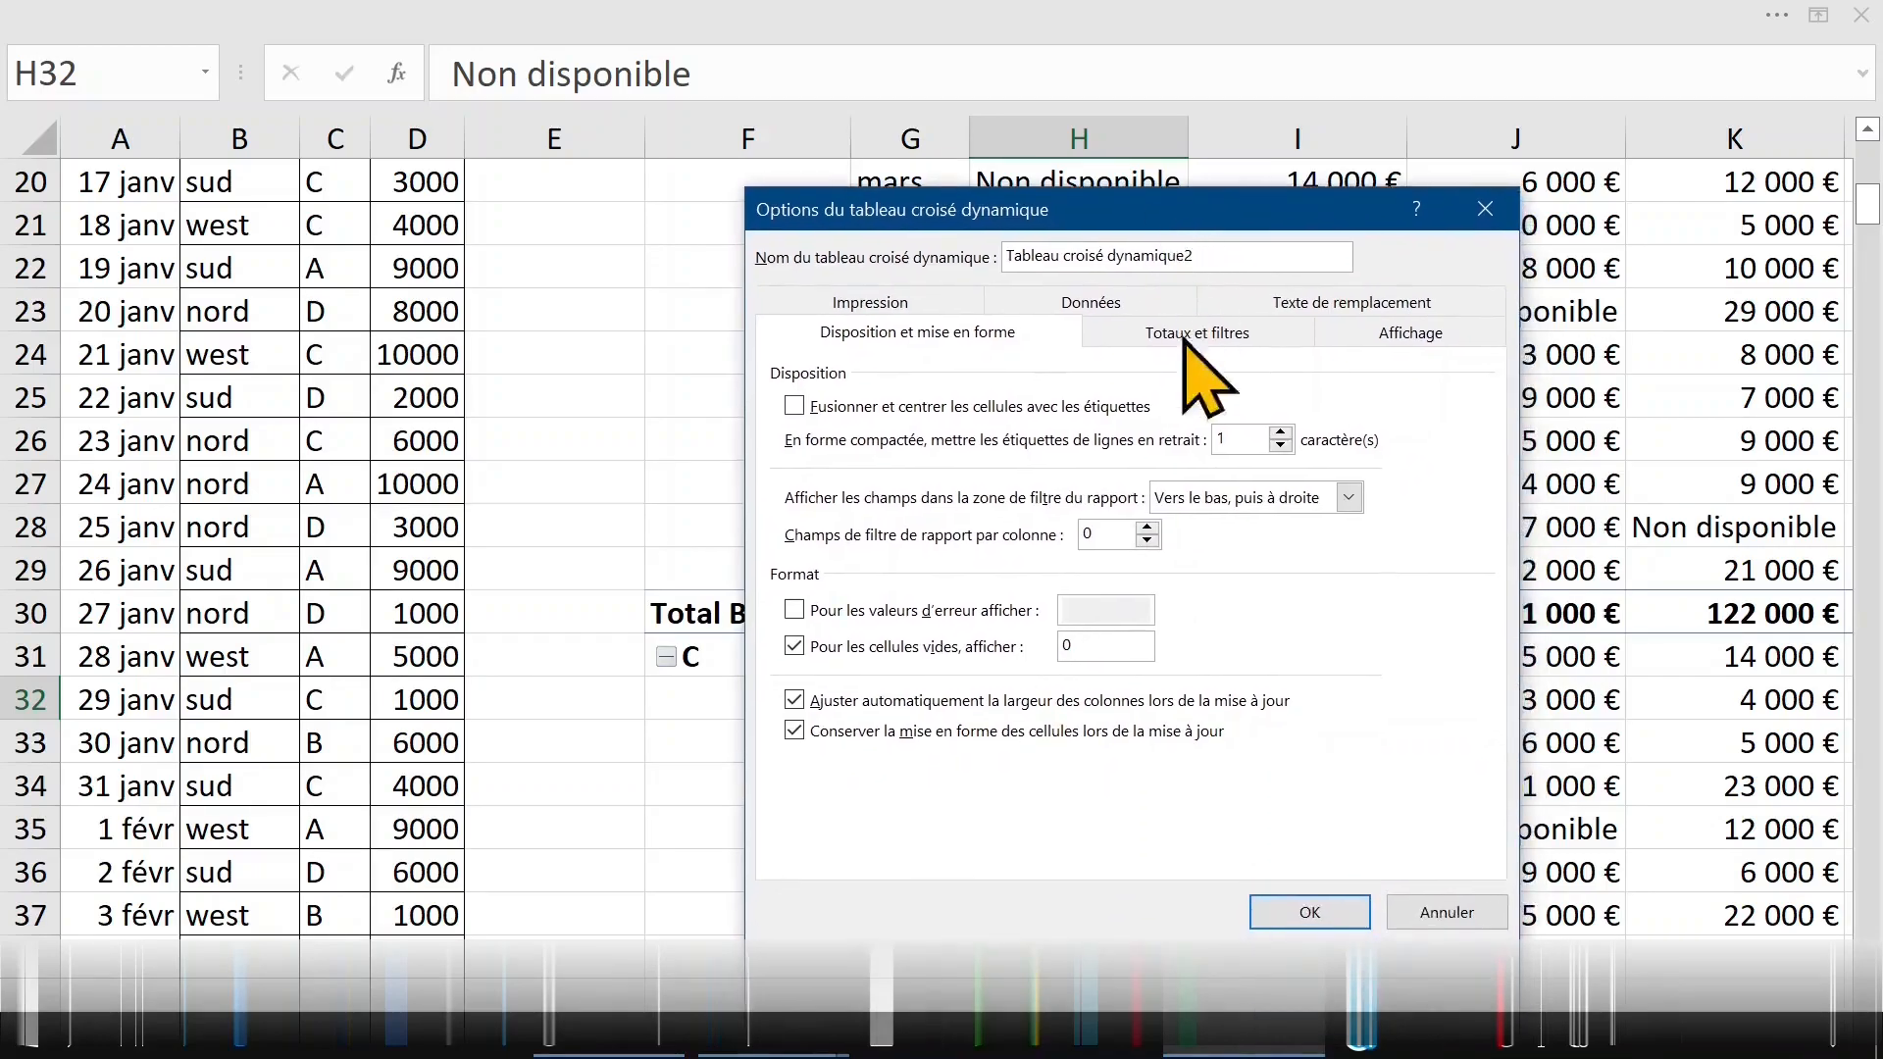
{"action": "left_click", "coordinate": [1311, 912]}
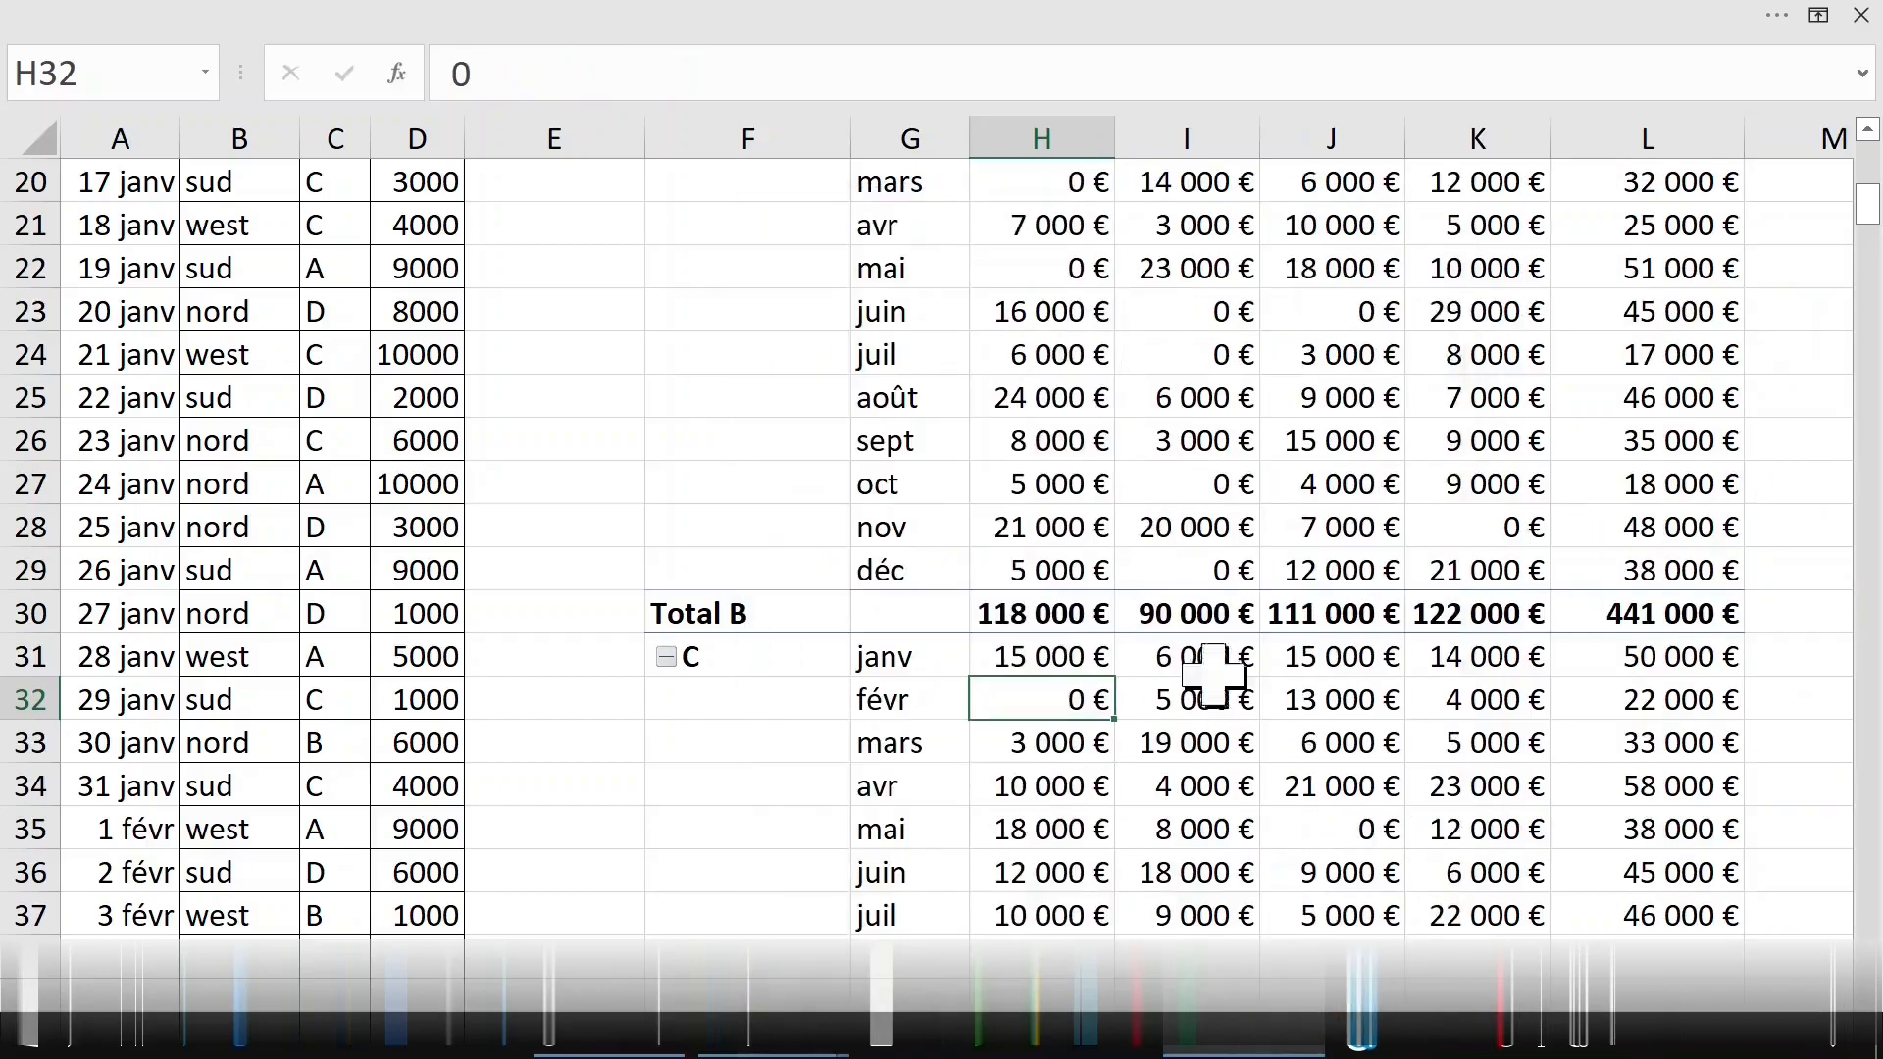
- Check the formerly empty value cells in the type B block, such as mai east and juin nord and sud
{"action": "left_click", "coordinate": [1094, 270]}
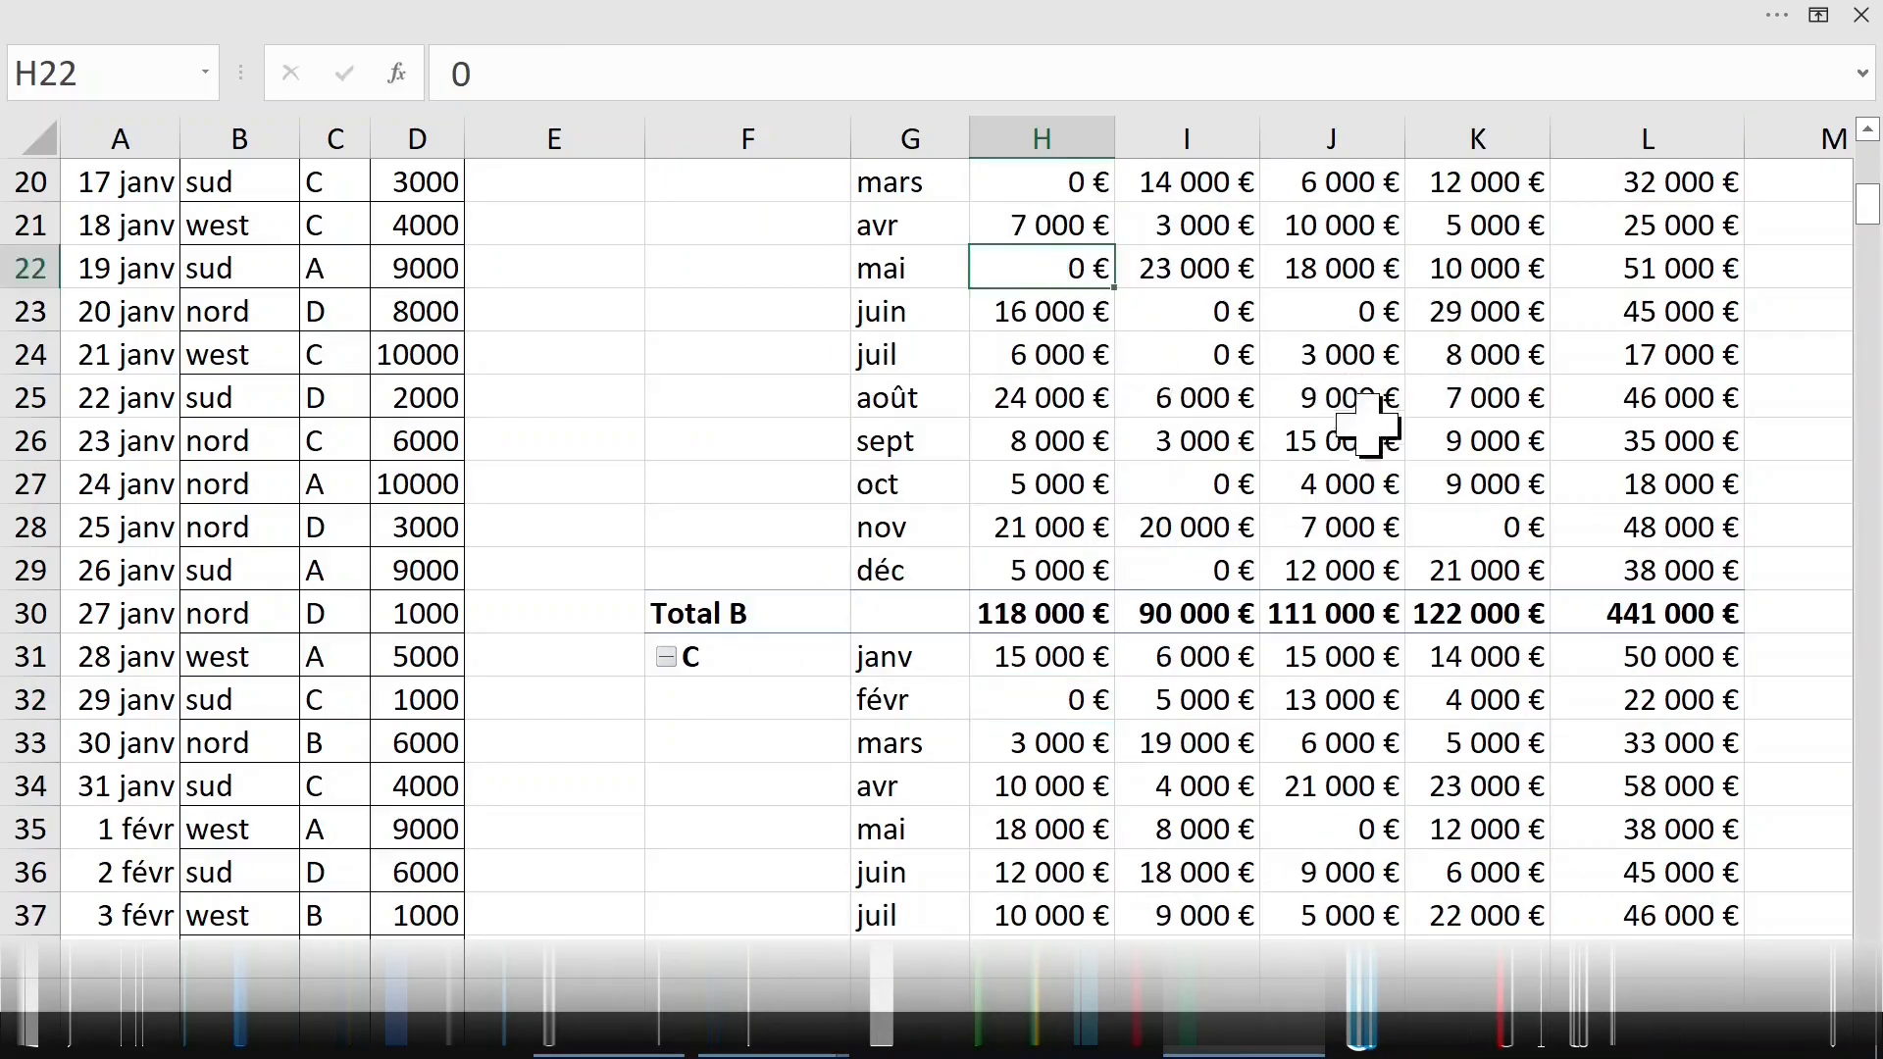
{"action": "left_click", "coordinate": [1207, 307]}
{"action": "left_click", "coordinate": [1354, 311]}
{"action": "scroll", "coordinate": [1331, 606], "scroll_direction": "up", "scroll_amount": 7}
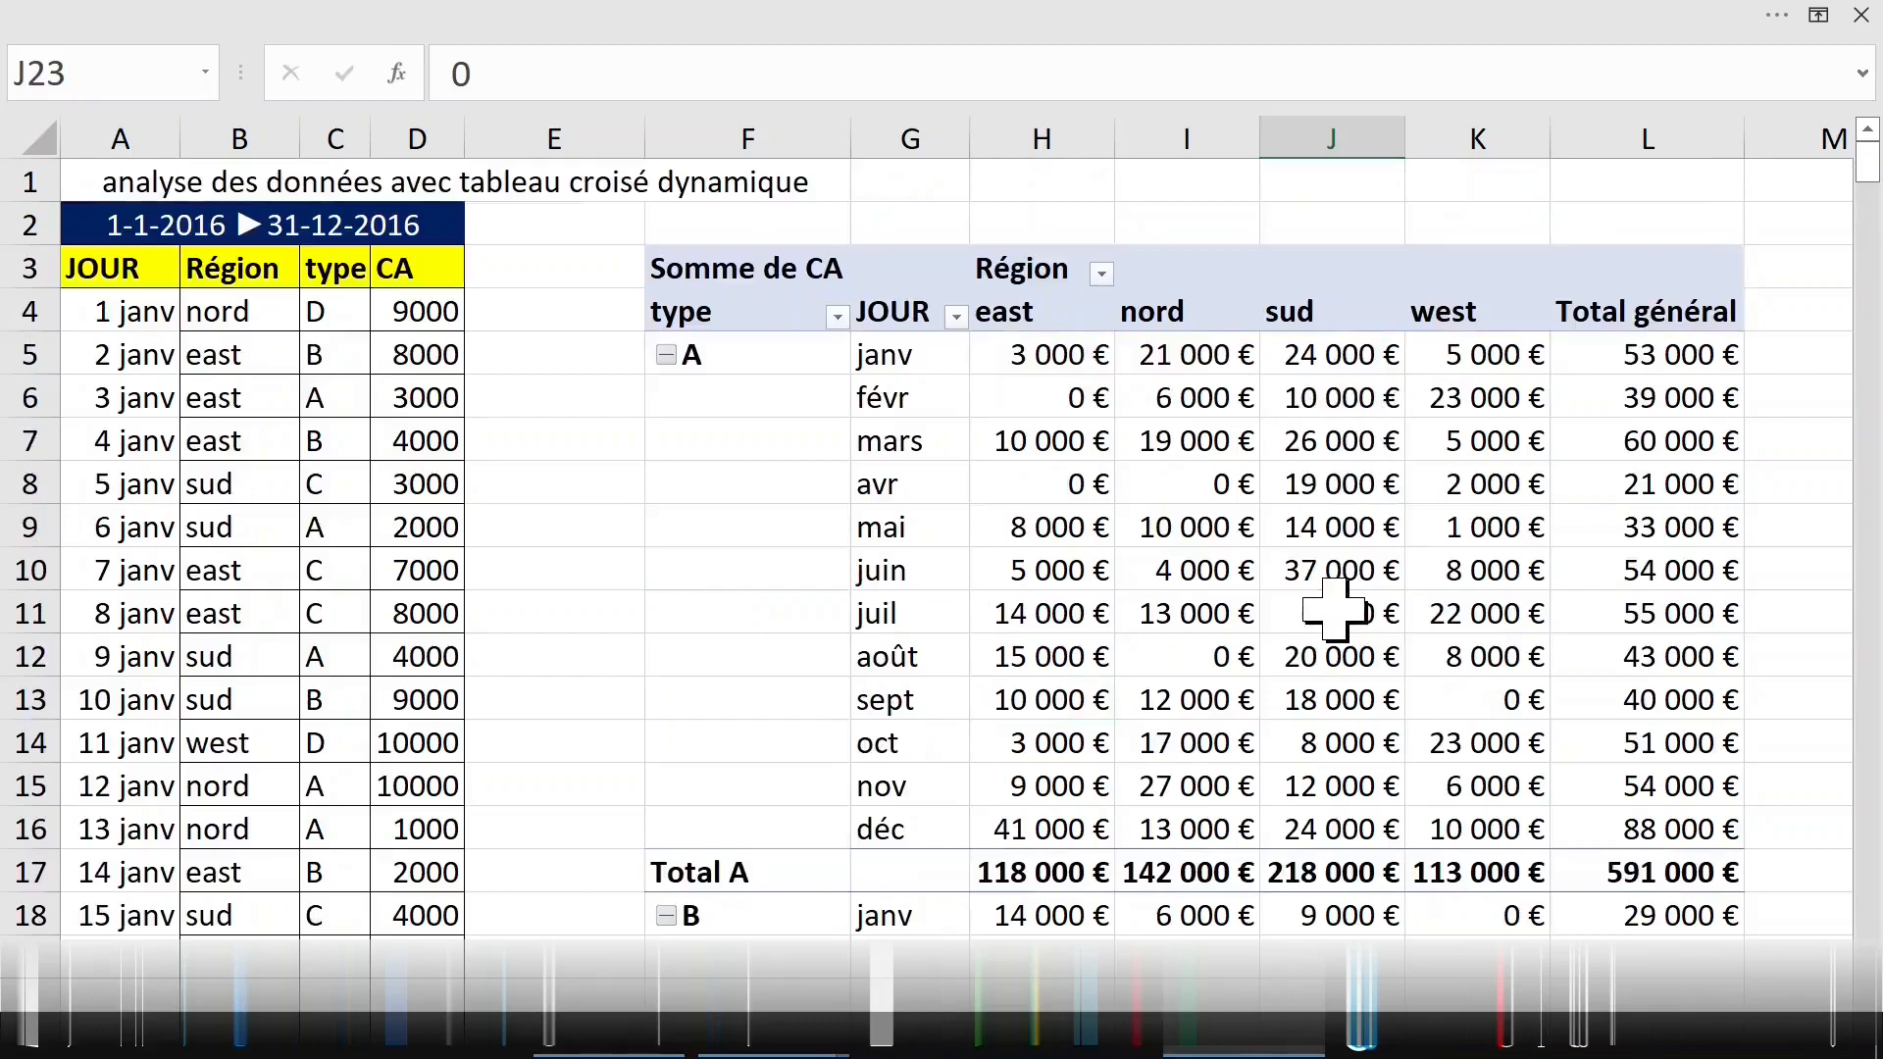
- Examine the blank cells beneath the type labels in the pivot table, from the type A block down to type D
{"action": "left_click", "coordinate": [780, 444]}
{"action": "left_click", "coordinate": [883, 392]}
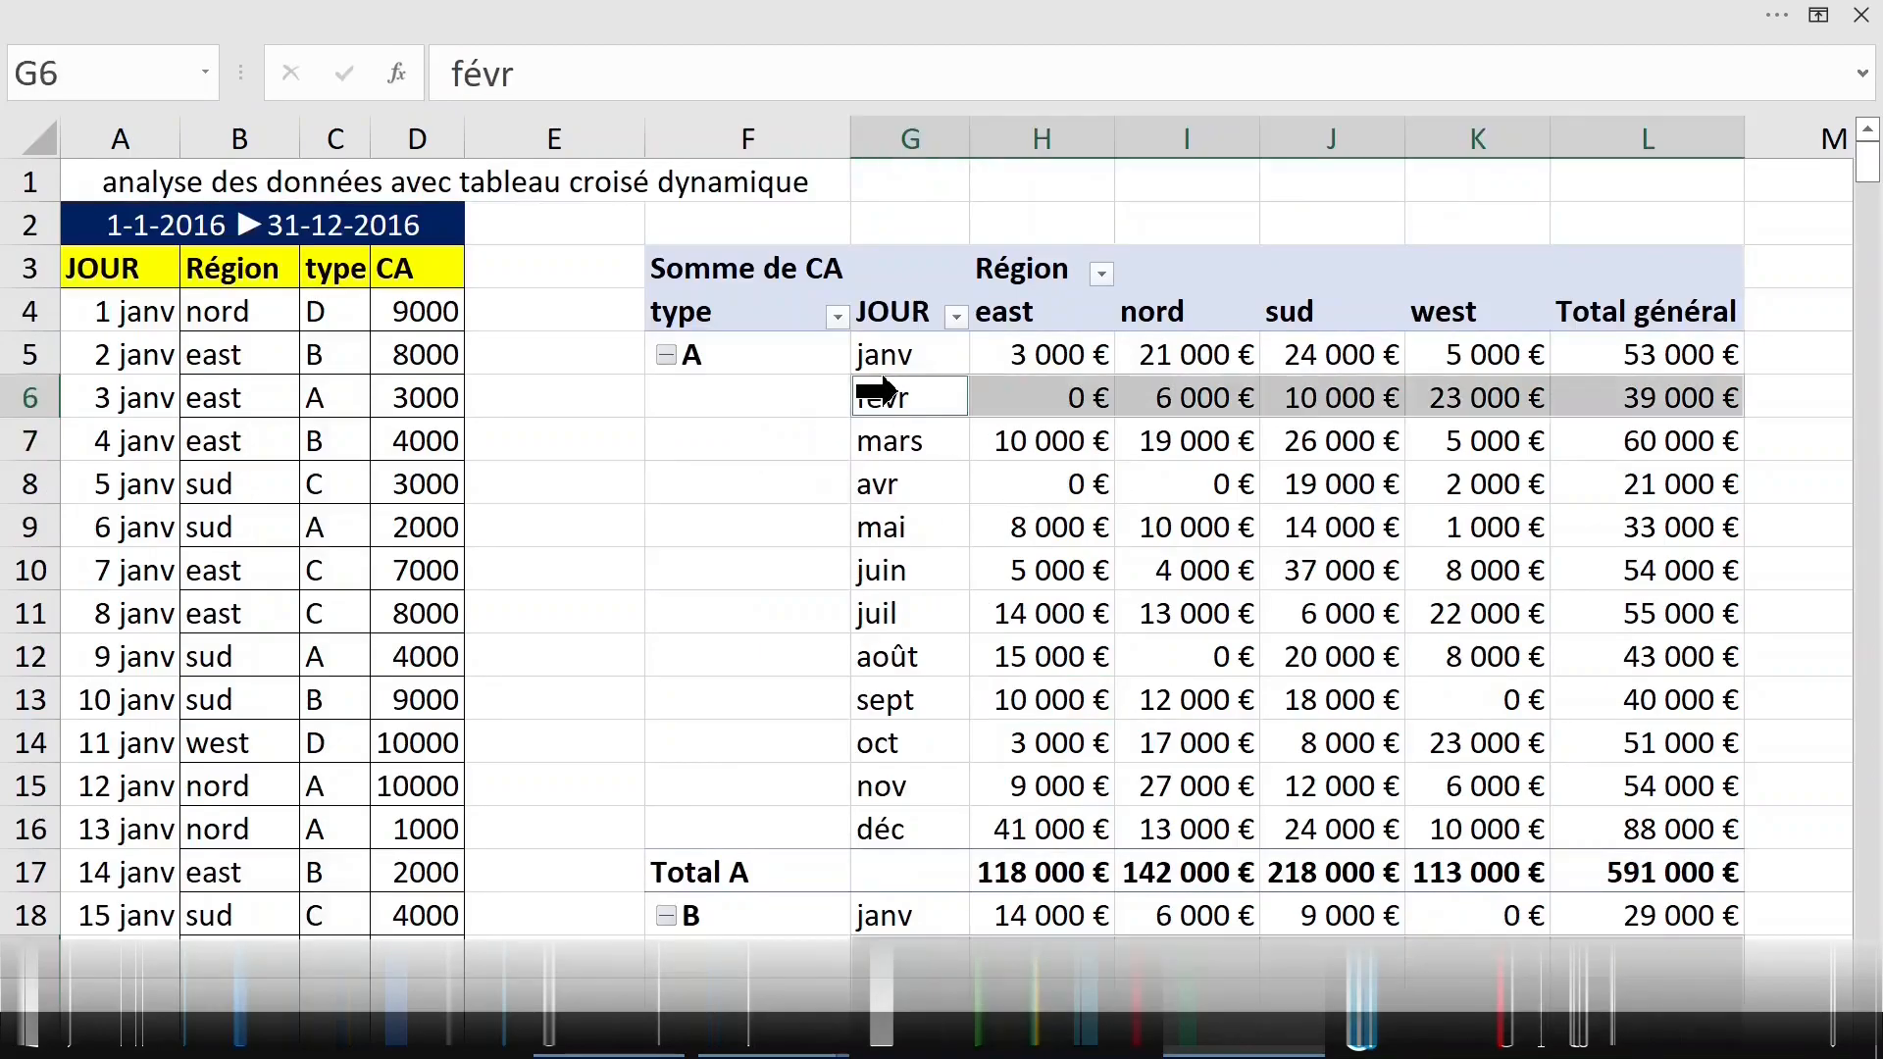
{"action": "left_click", "coordinate": [786, 400]}
{"action": "left_click", "coordinate": [757, 356]}
{"action": "left_click_drag", "start_coordinate": [778, 399], "coordinate": [757, 832]}
{"action": "scroll", "coordinate": [1085, 706], "scroll_direction": "down", "scroll_amount": 13}
{"action": "left_click_drag", "start_coordinate": [749, 438], "coordinate": [742, 852]}
{"action": "left_click", "coordinate": [798, 559]}
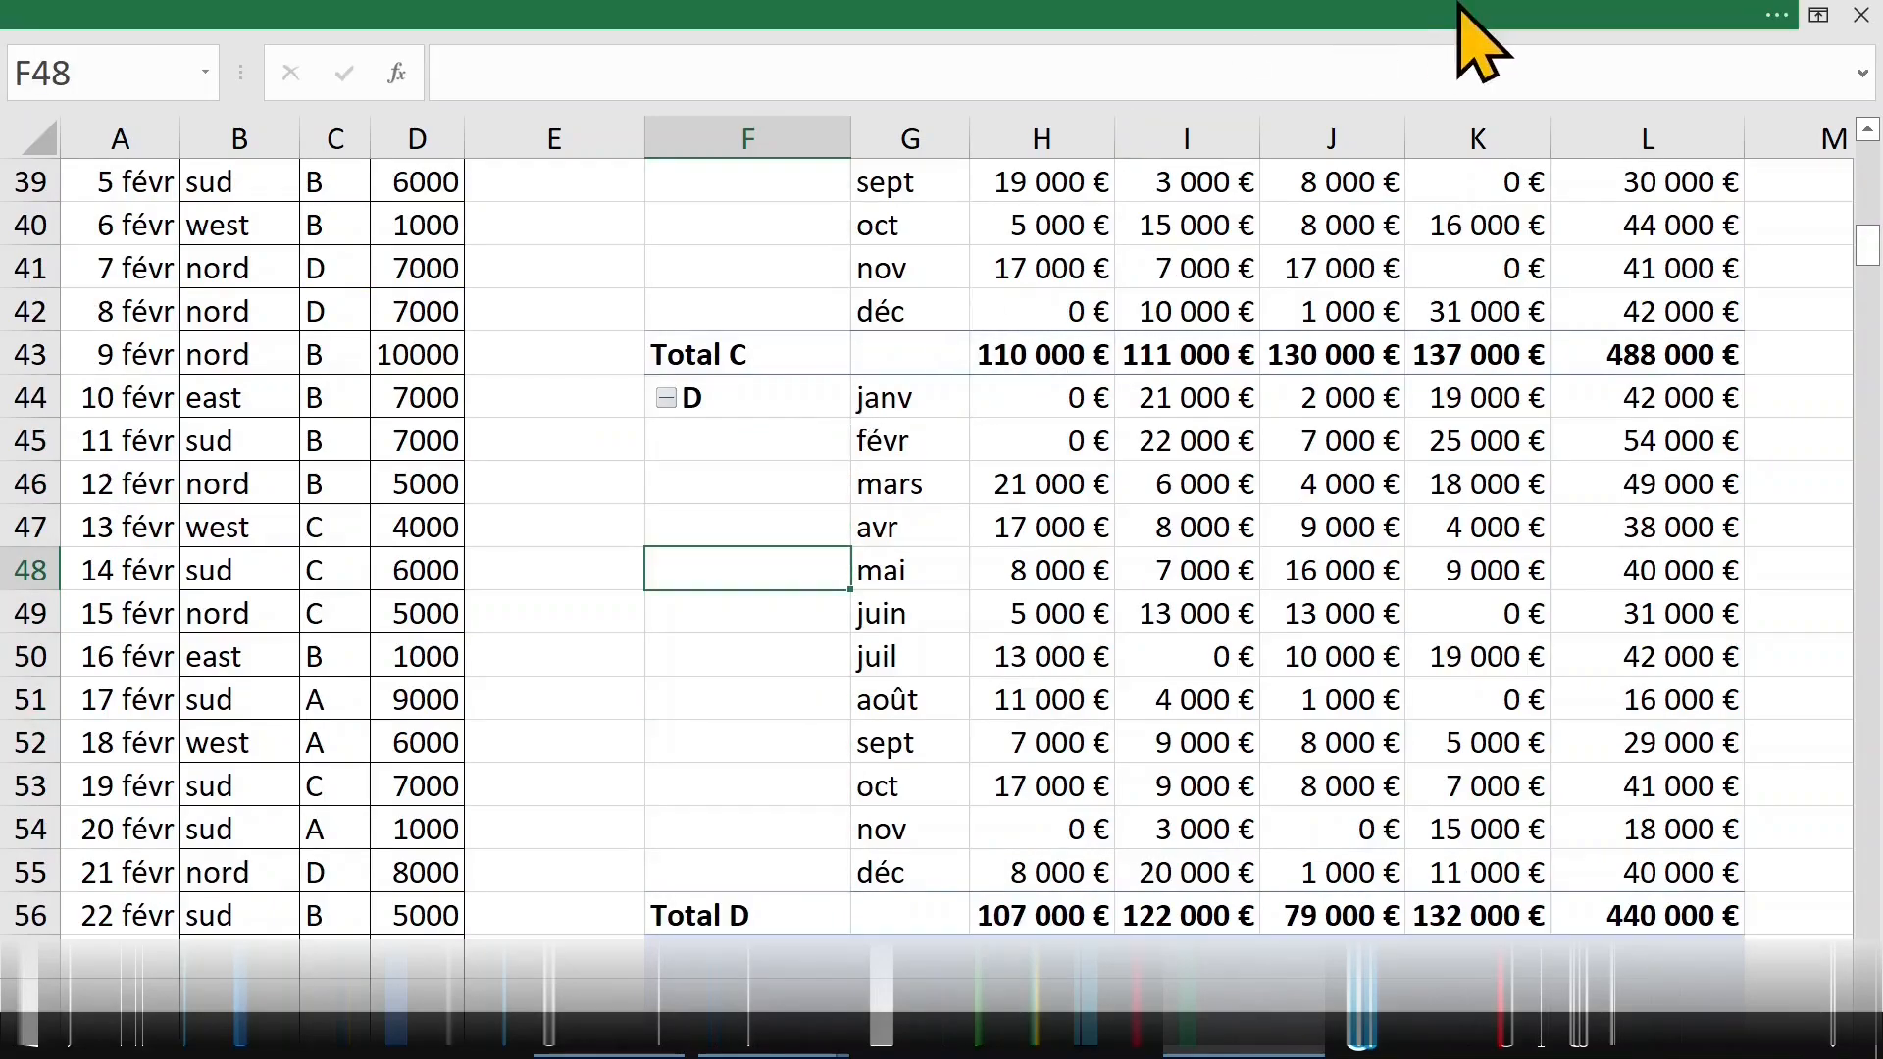
- Change the pivot table's report layout to repeat all item labels, so each month row shows its type
{"action": "left_click", "coordinate": [1780, 16]}
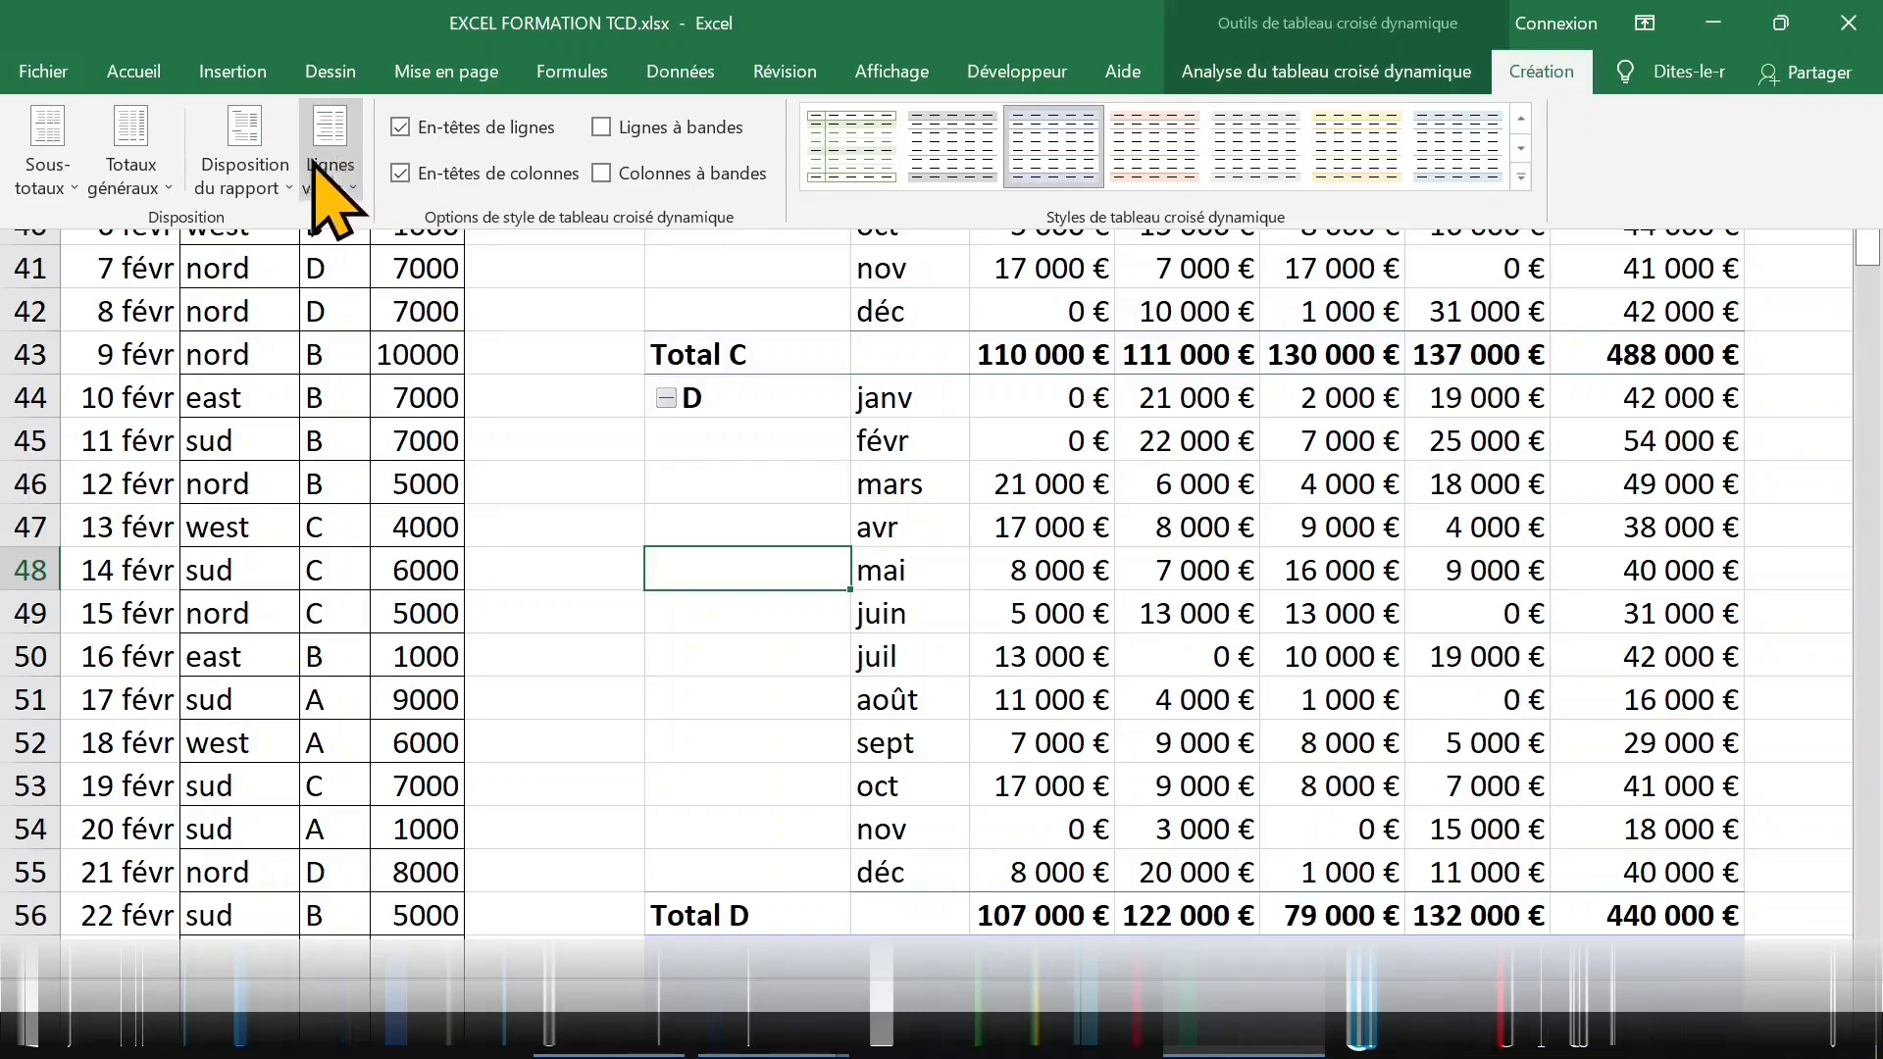
{"action": "left_click", "coordinate": [274, 189]}
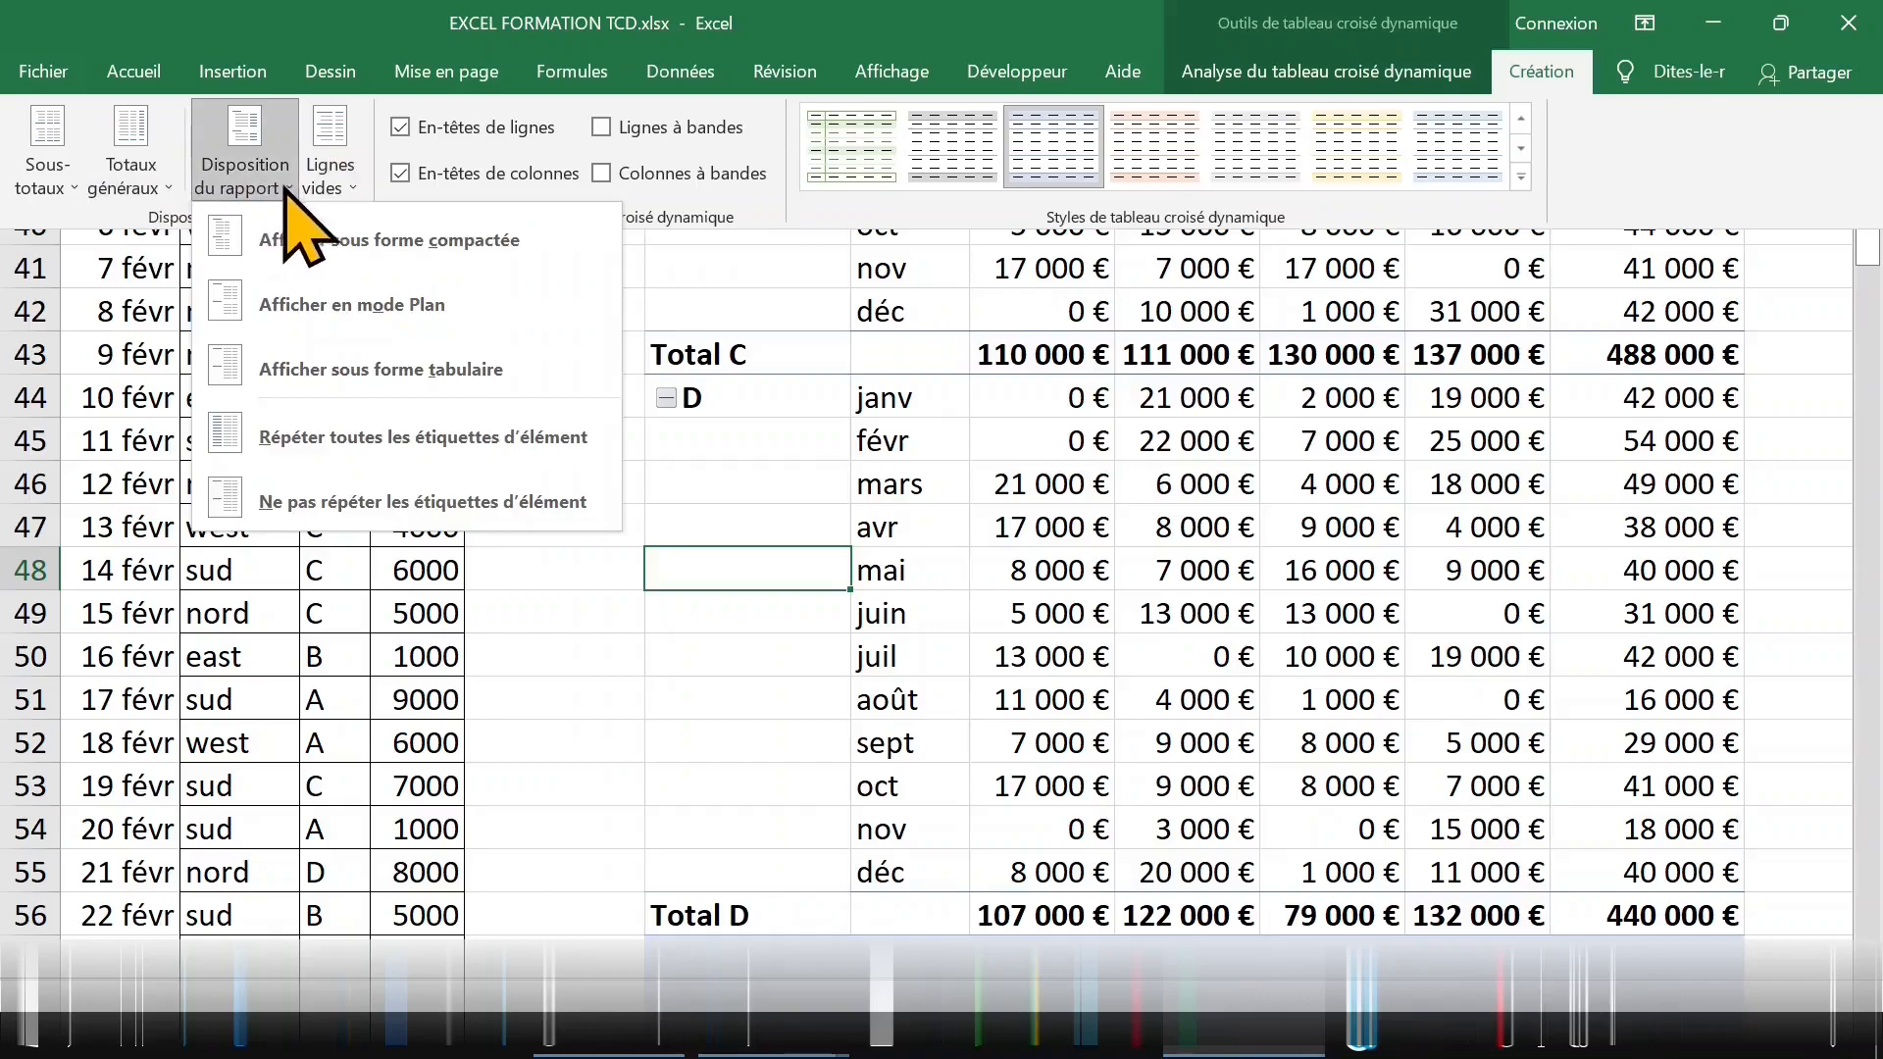
{"action": "left_click", "coordinate": [336, 192]}
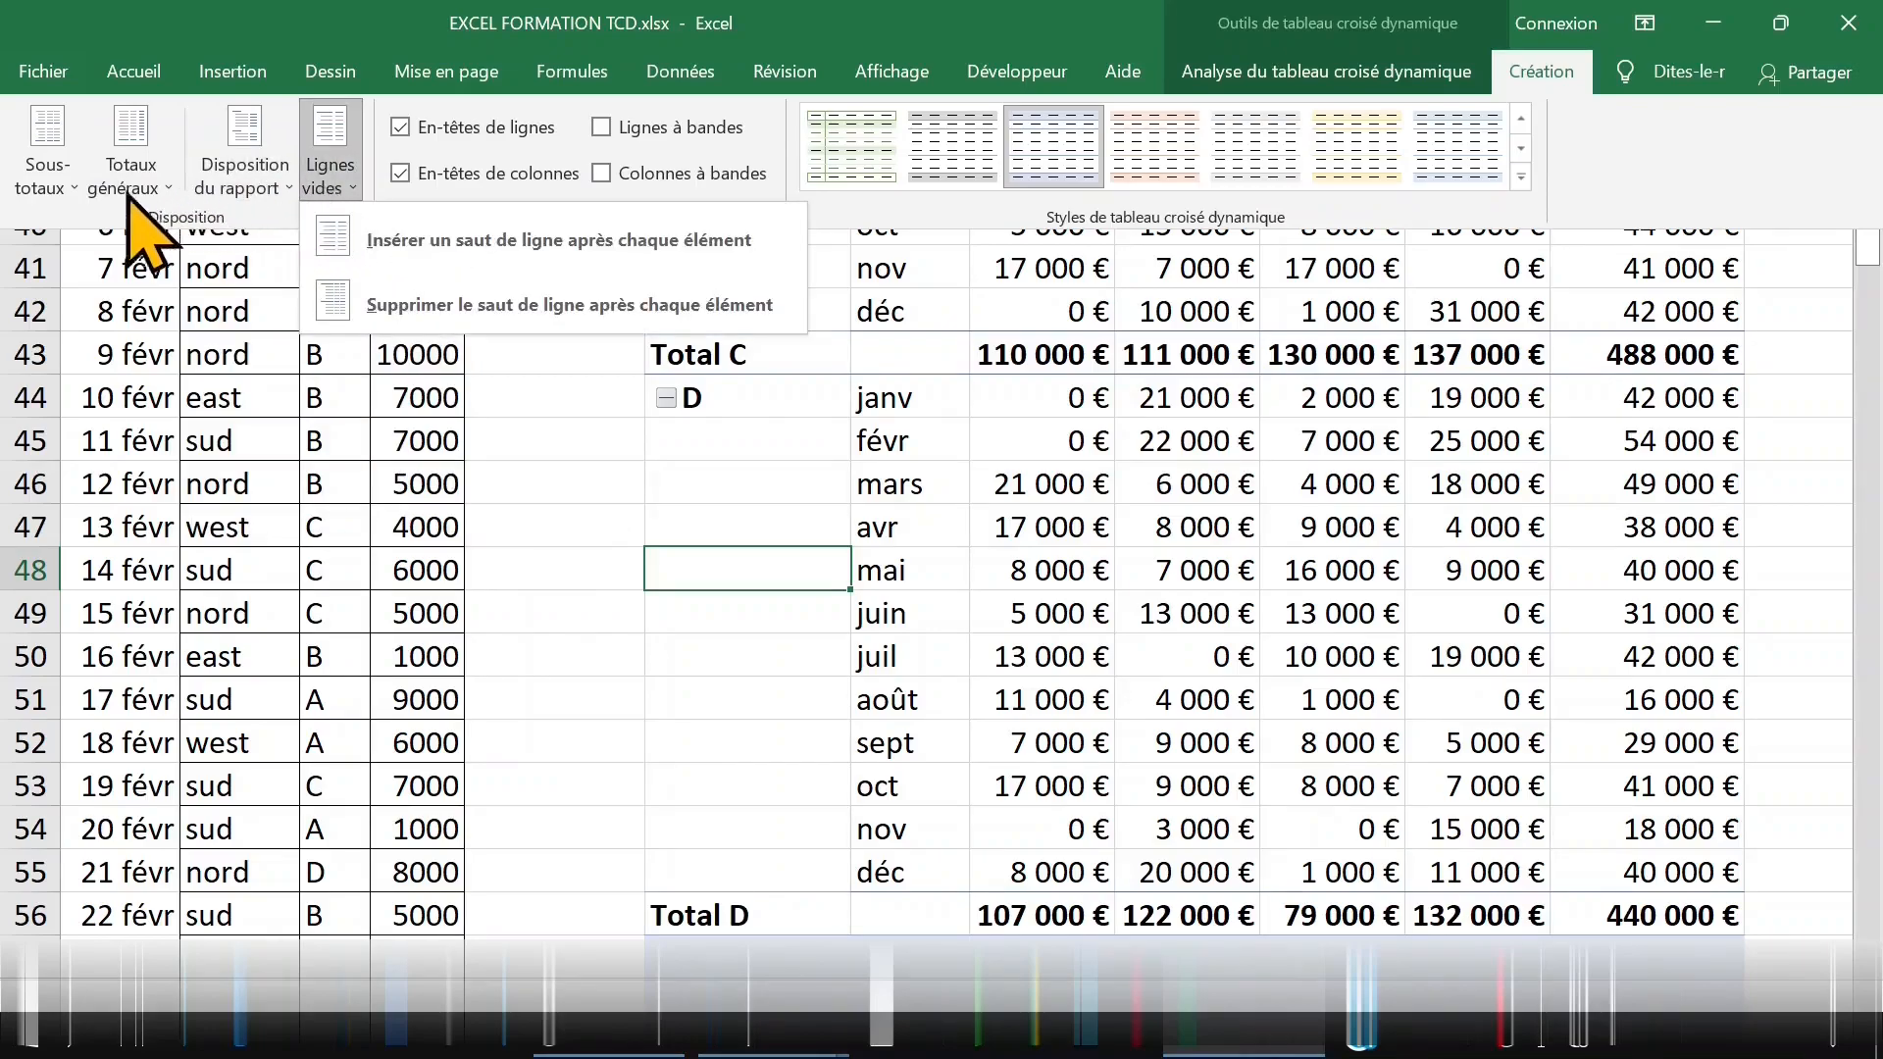
{"action": "left_click", "coordinate": [54, 192]}
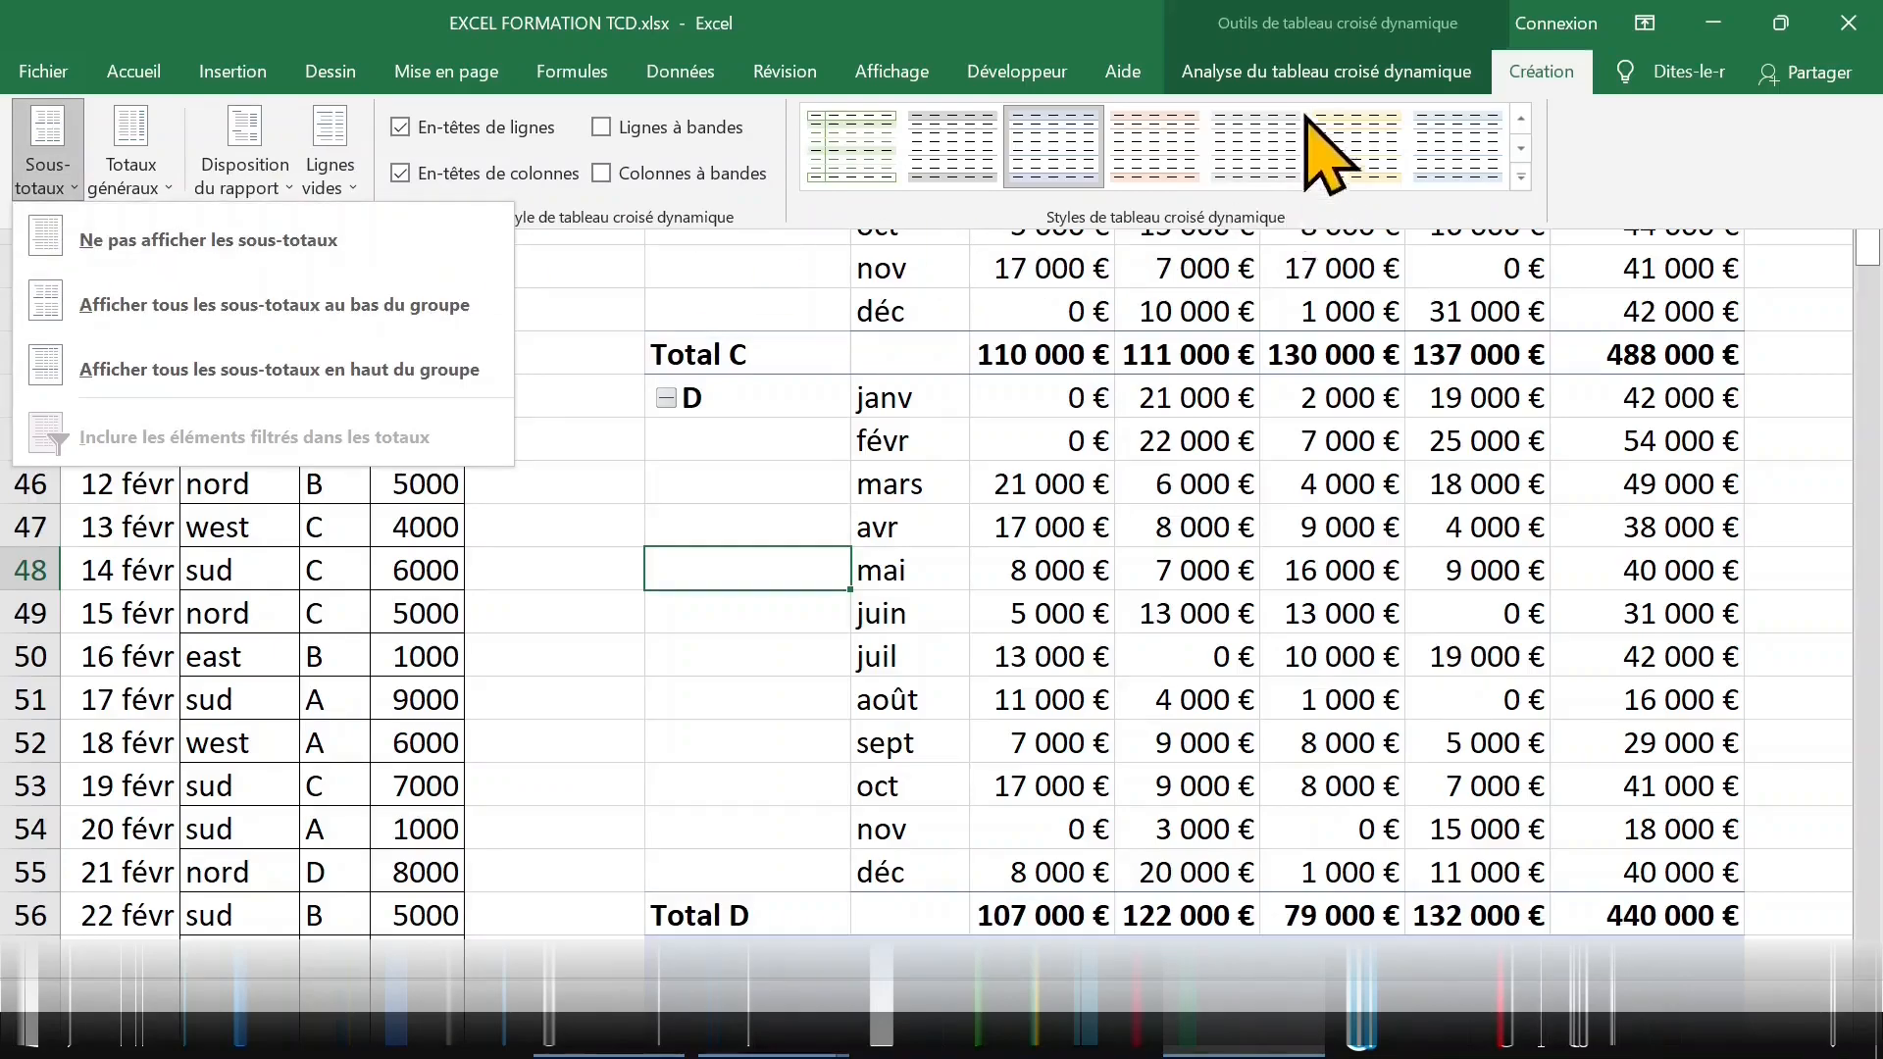
{"action": "left_click", "coordinate": [1280, 74]}
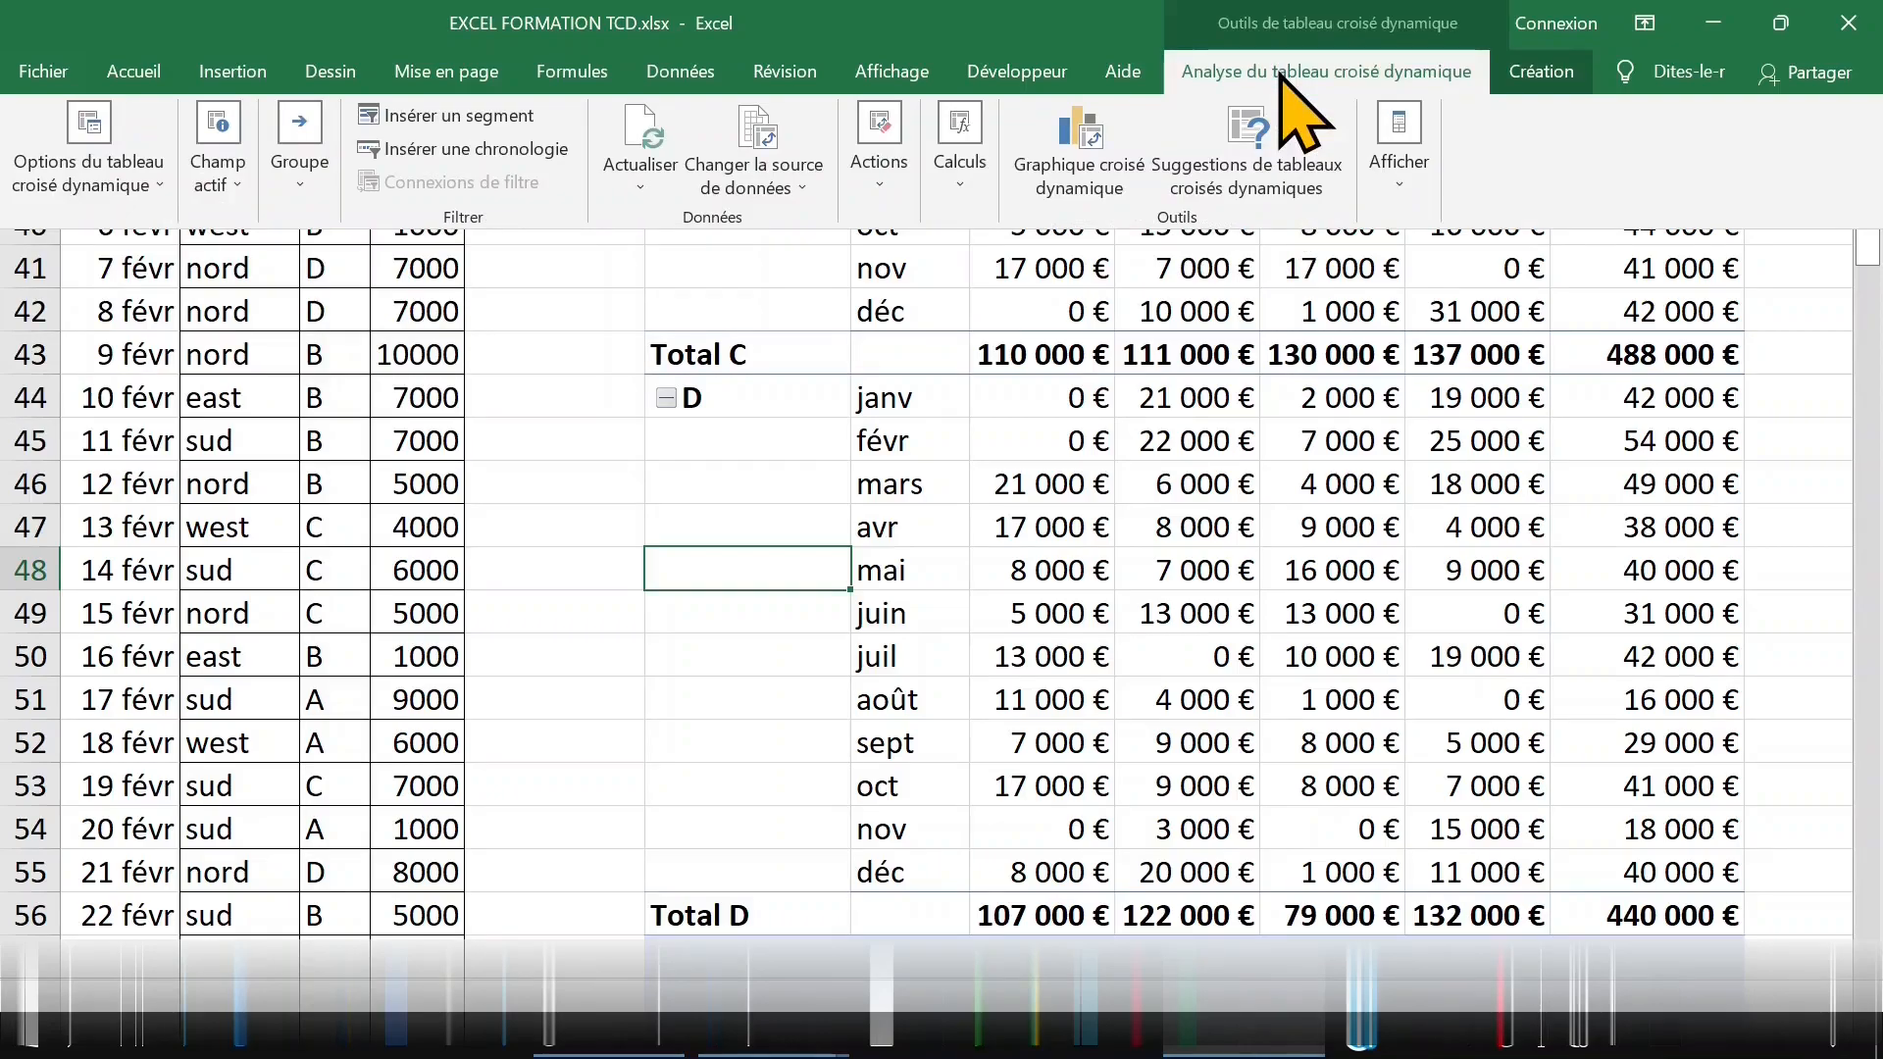
{"action": "left_click", "coordinate": [1538, 75]}
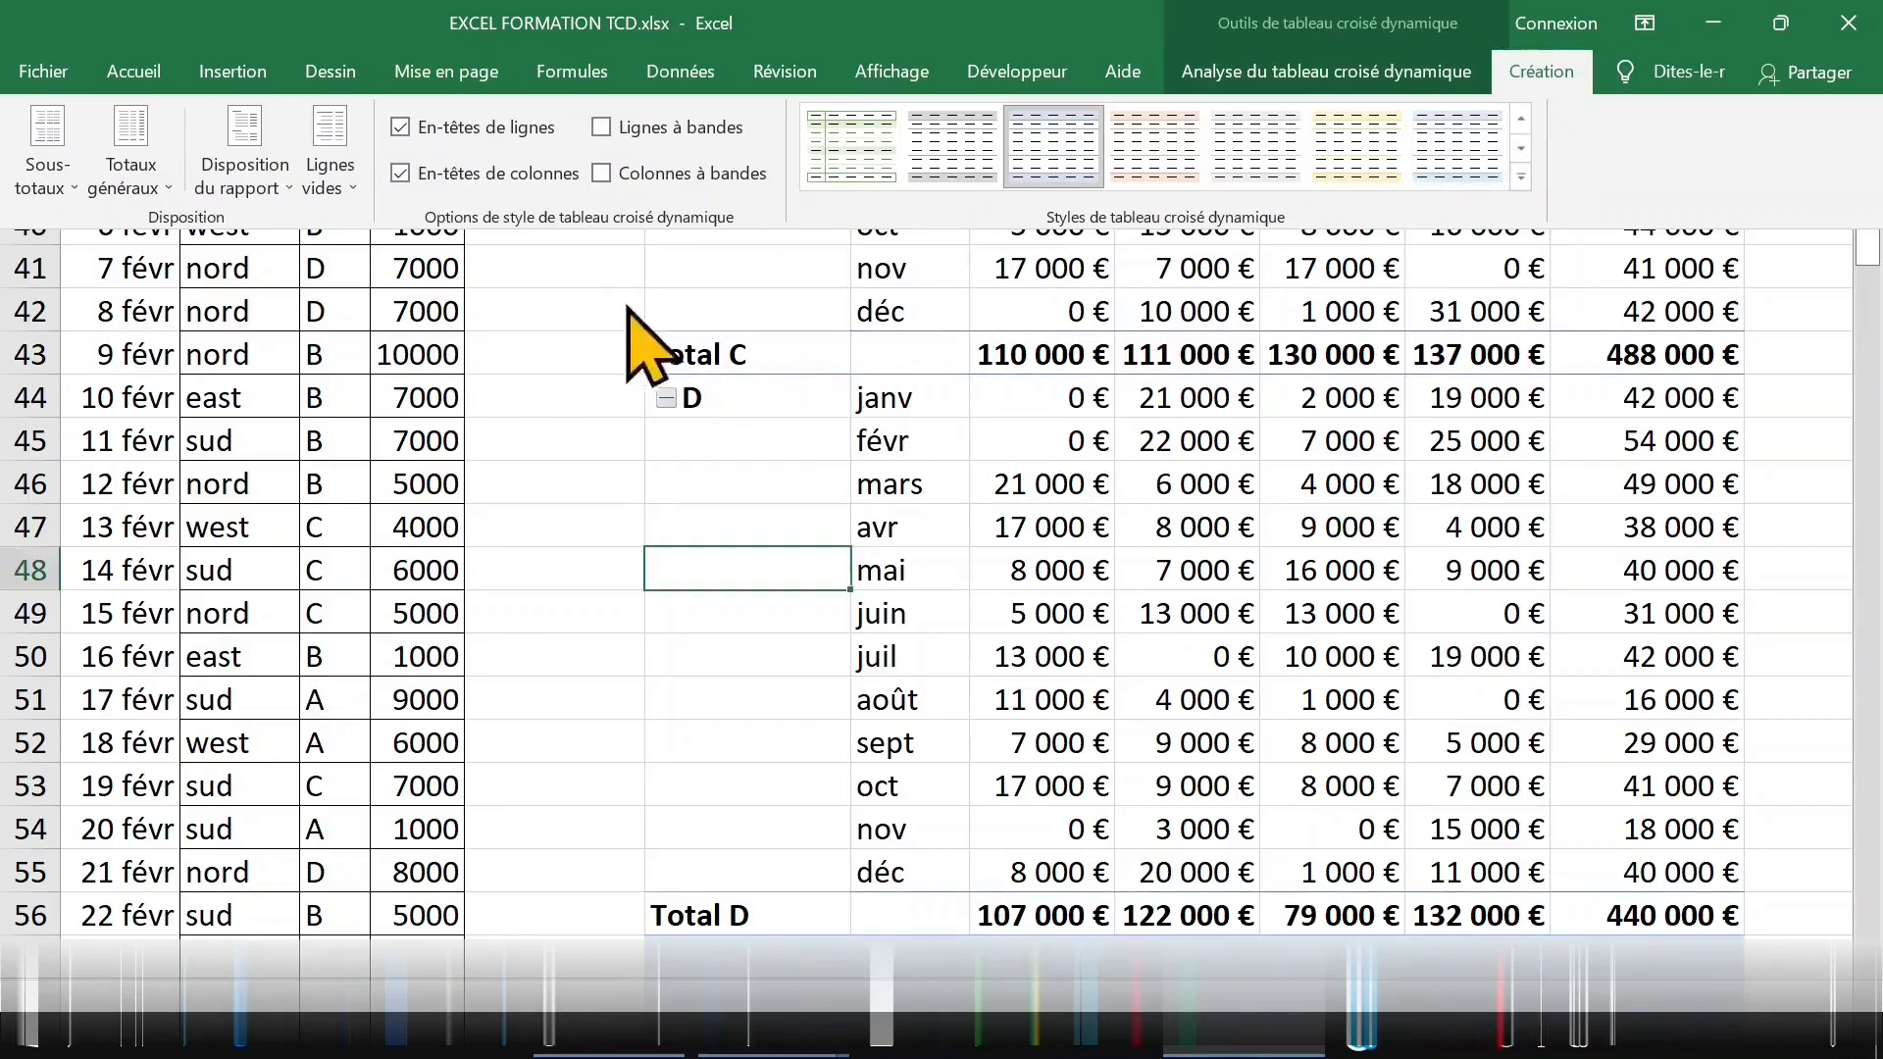
{"action": "left_click", "coordinate": [288, 191]}
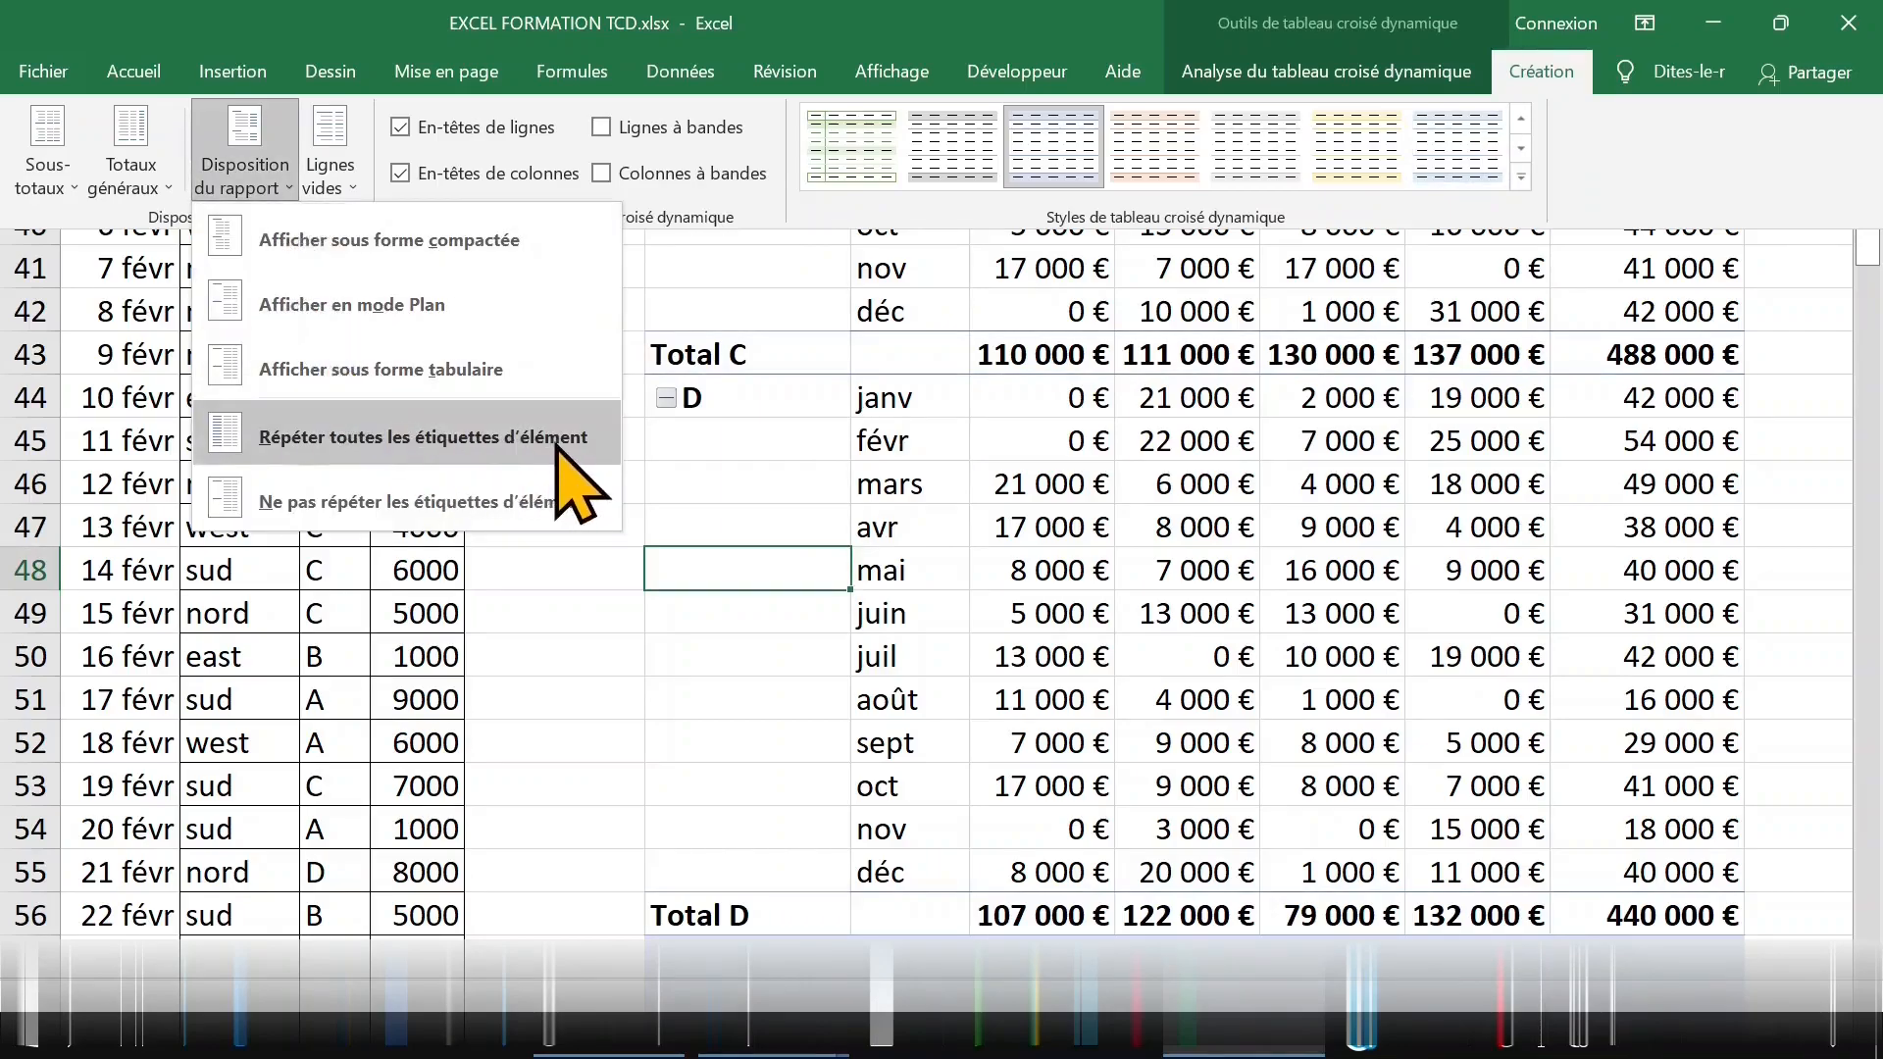
{"action": "left_click", "coordinate": [520, 441]}
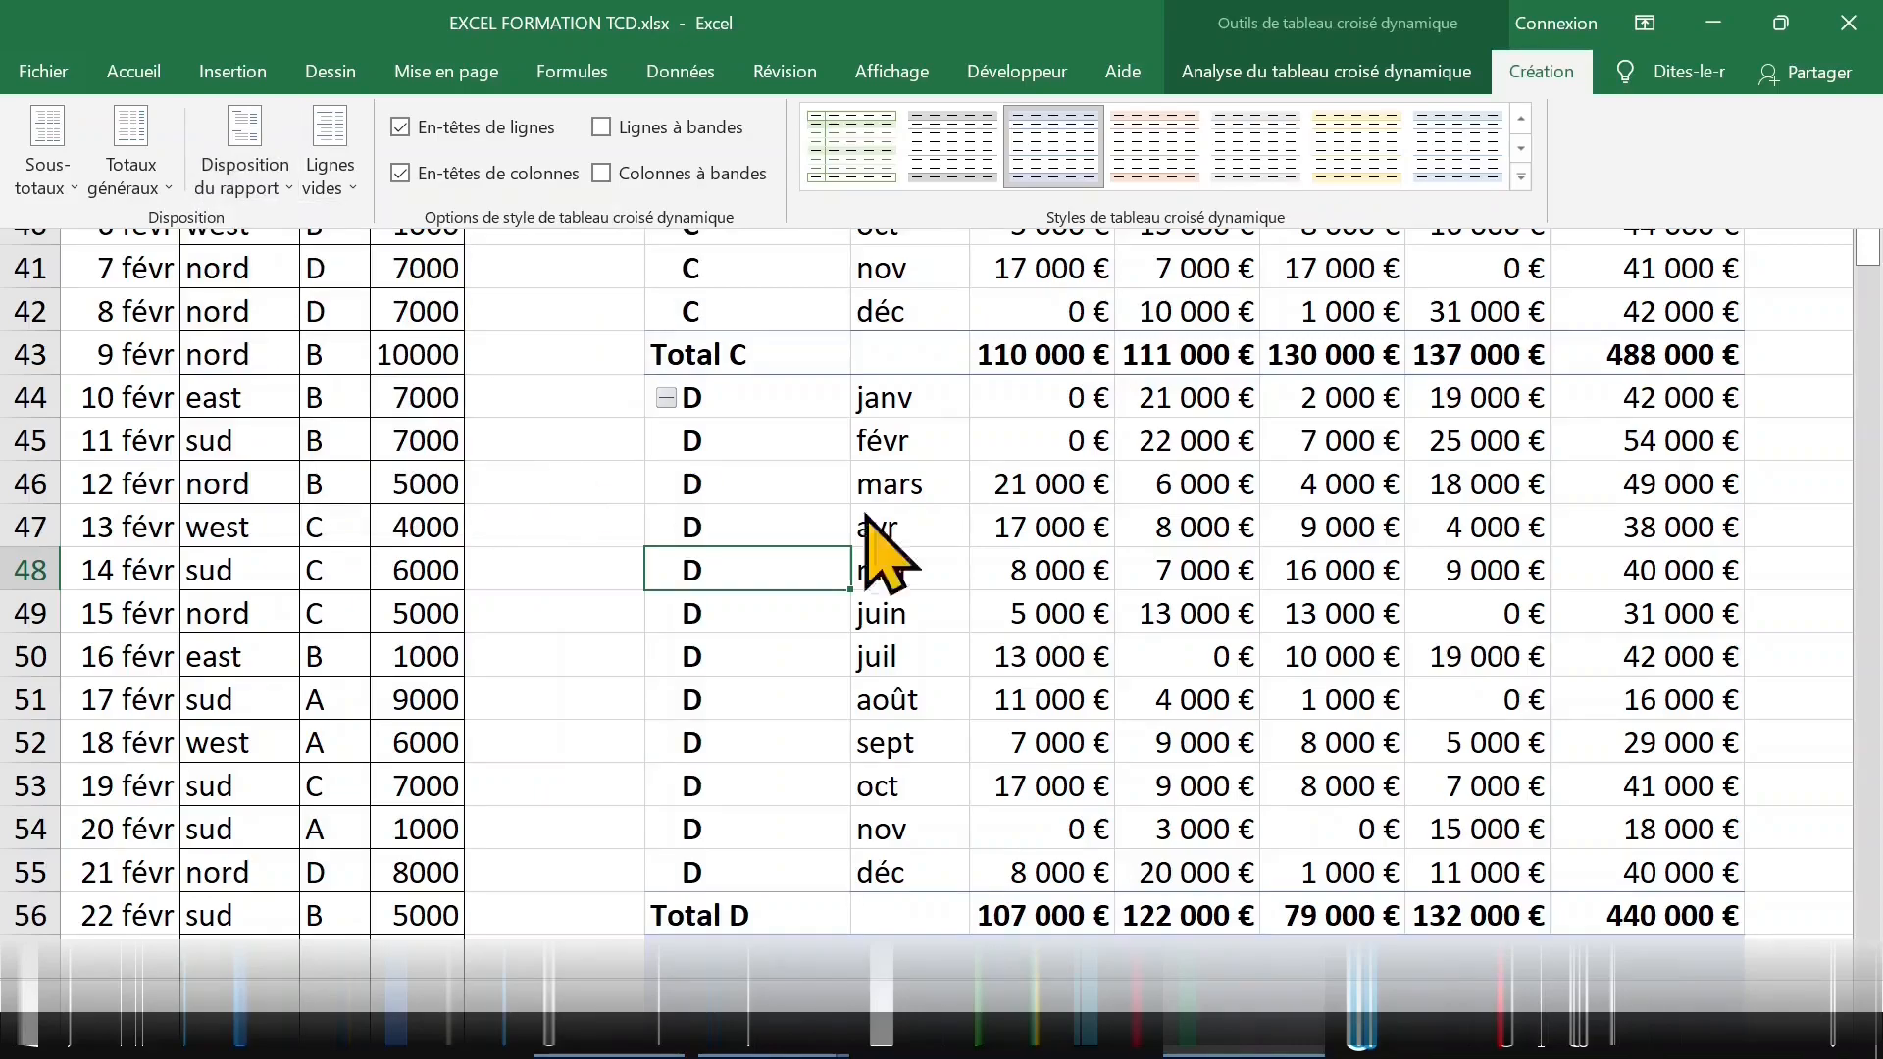
- Examine the repeated type labels and the subtotal rows of the pivot table from block A down to block C
{"action": "left_click", "coordinate": [895, 438]}
{"action": "scroll", "coordinate": [1089, 437], "scroll_direction": "up", "scroll_amount": 13}
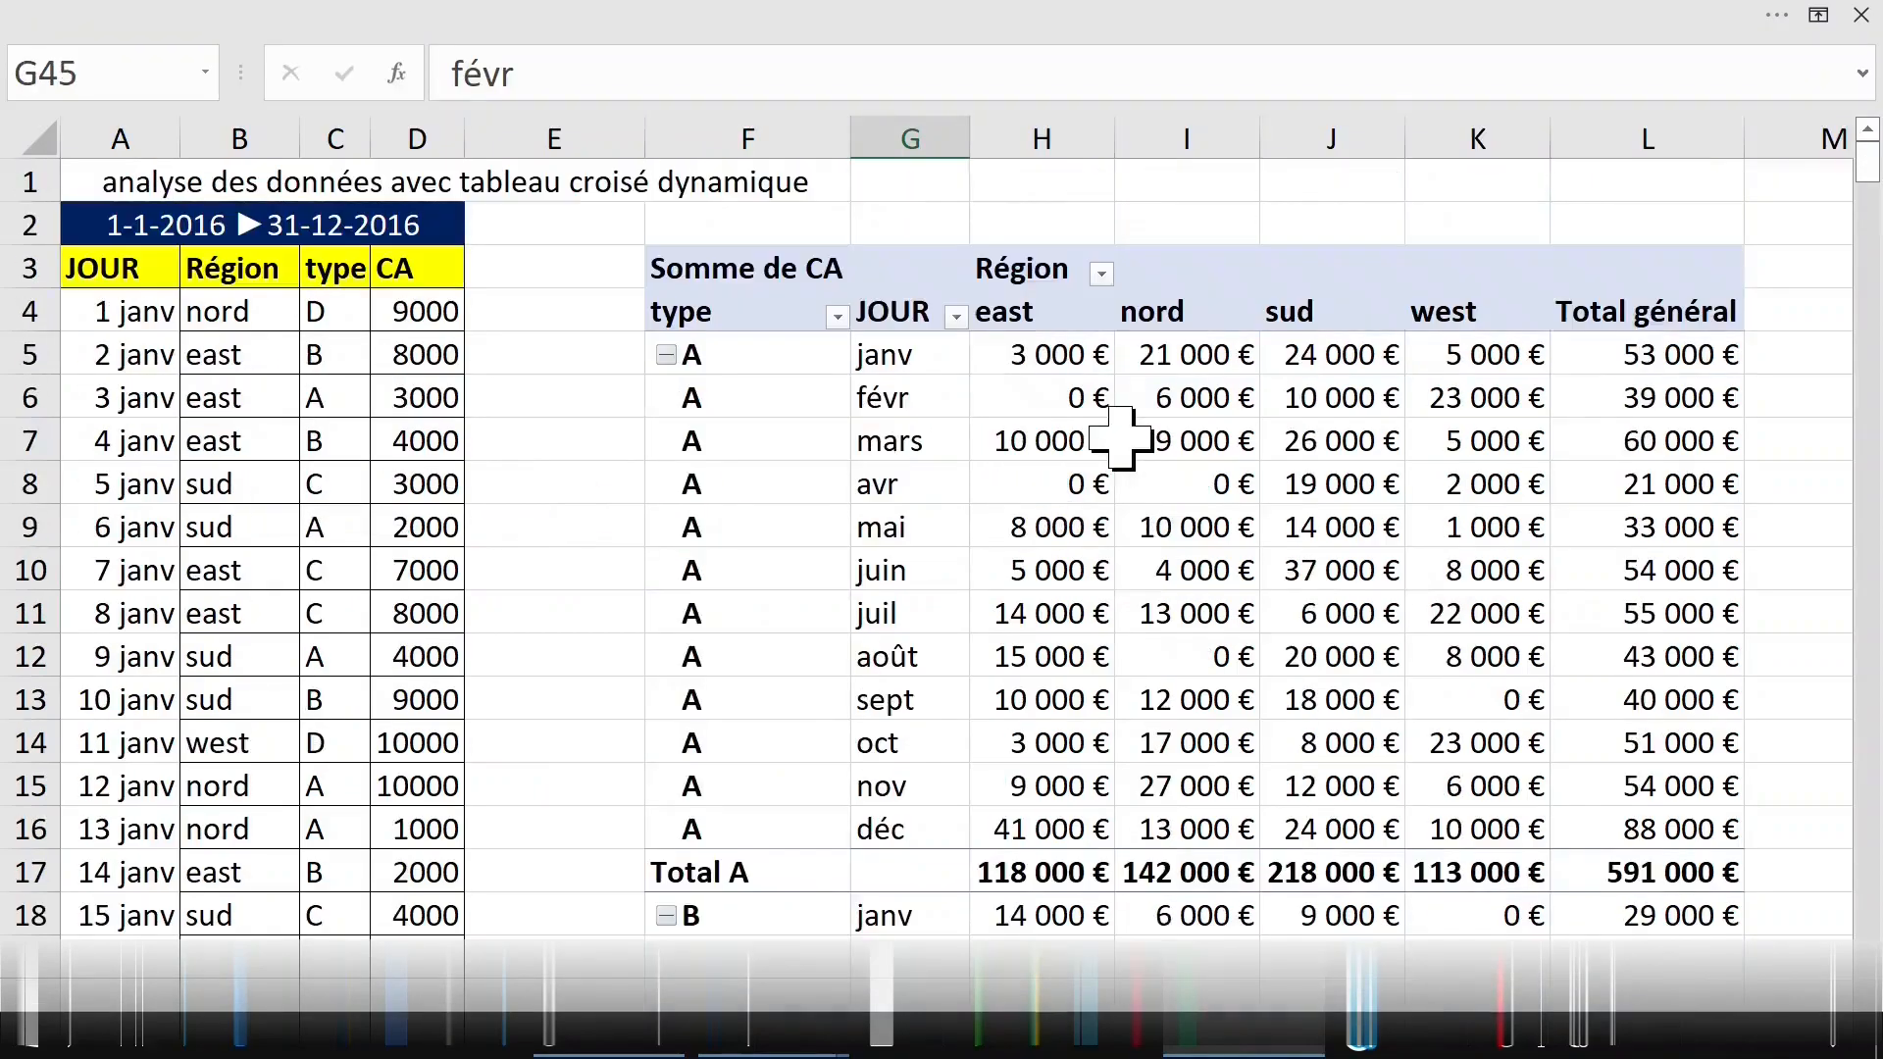
{"action": "left_click_drag", "start_coordinate": [694, 397], "coordinate": [1674, 863]}
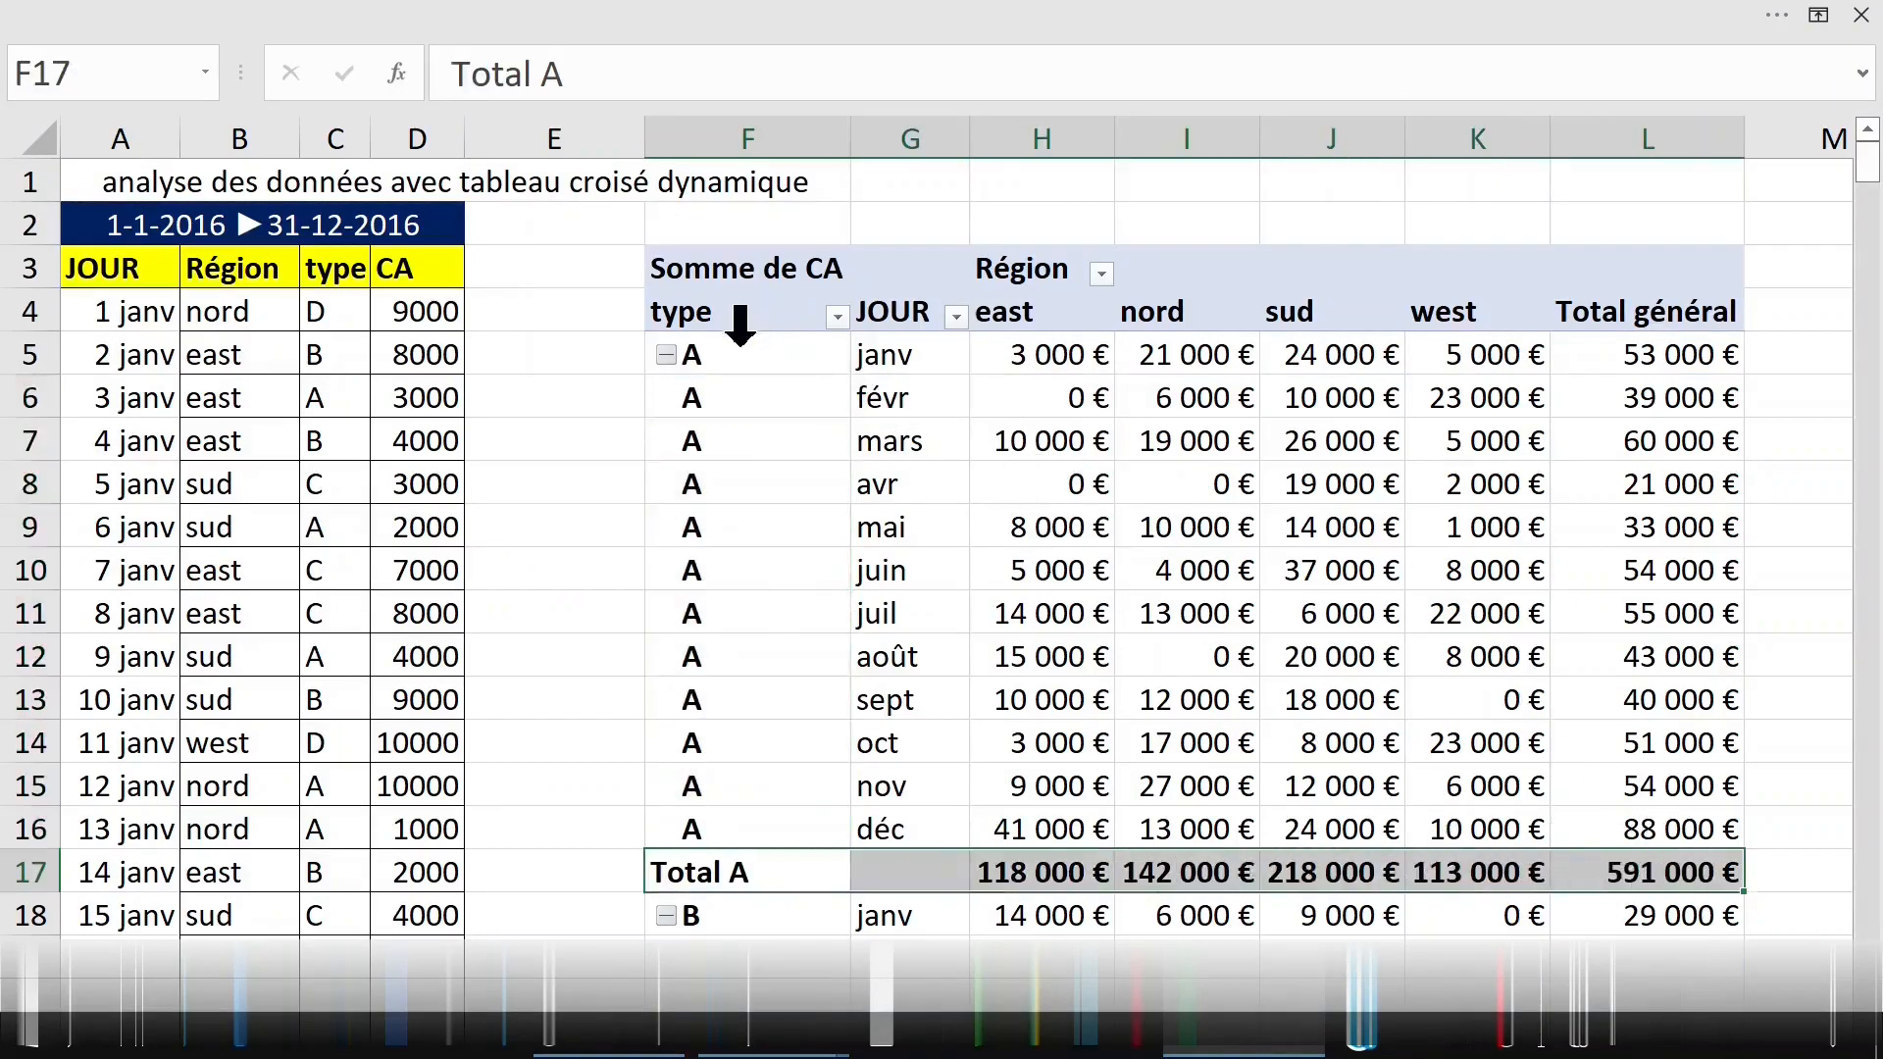
{"action": "left_click", "coordinate": [741, 324]}
{"action": "left_click", "coordinate": [726, 356]}
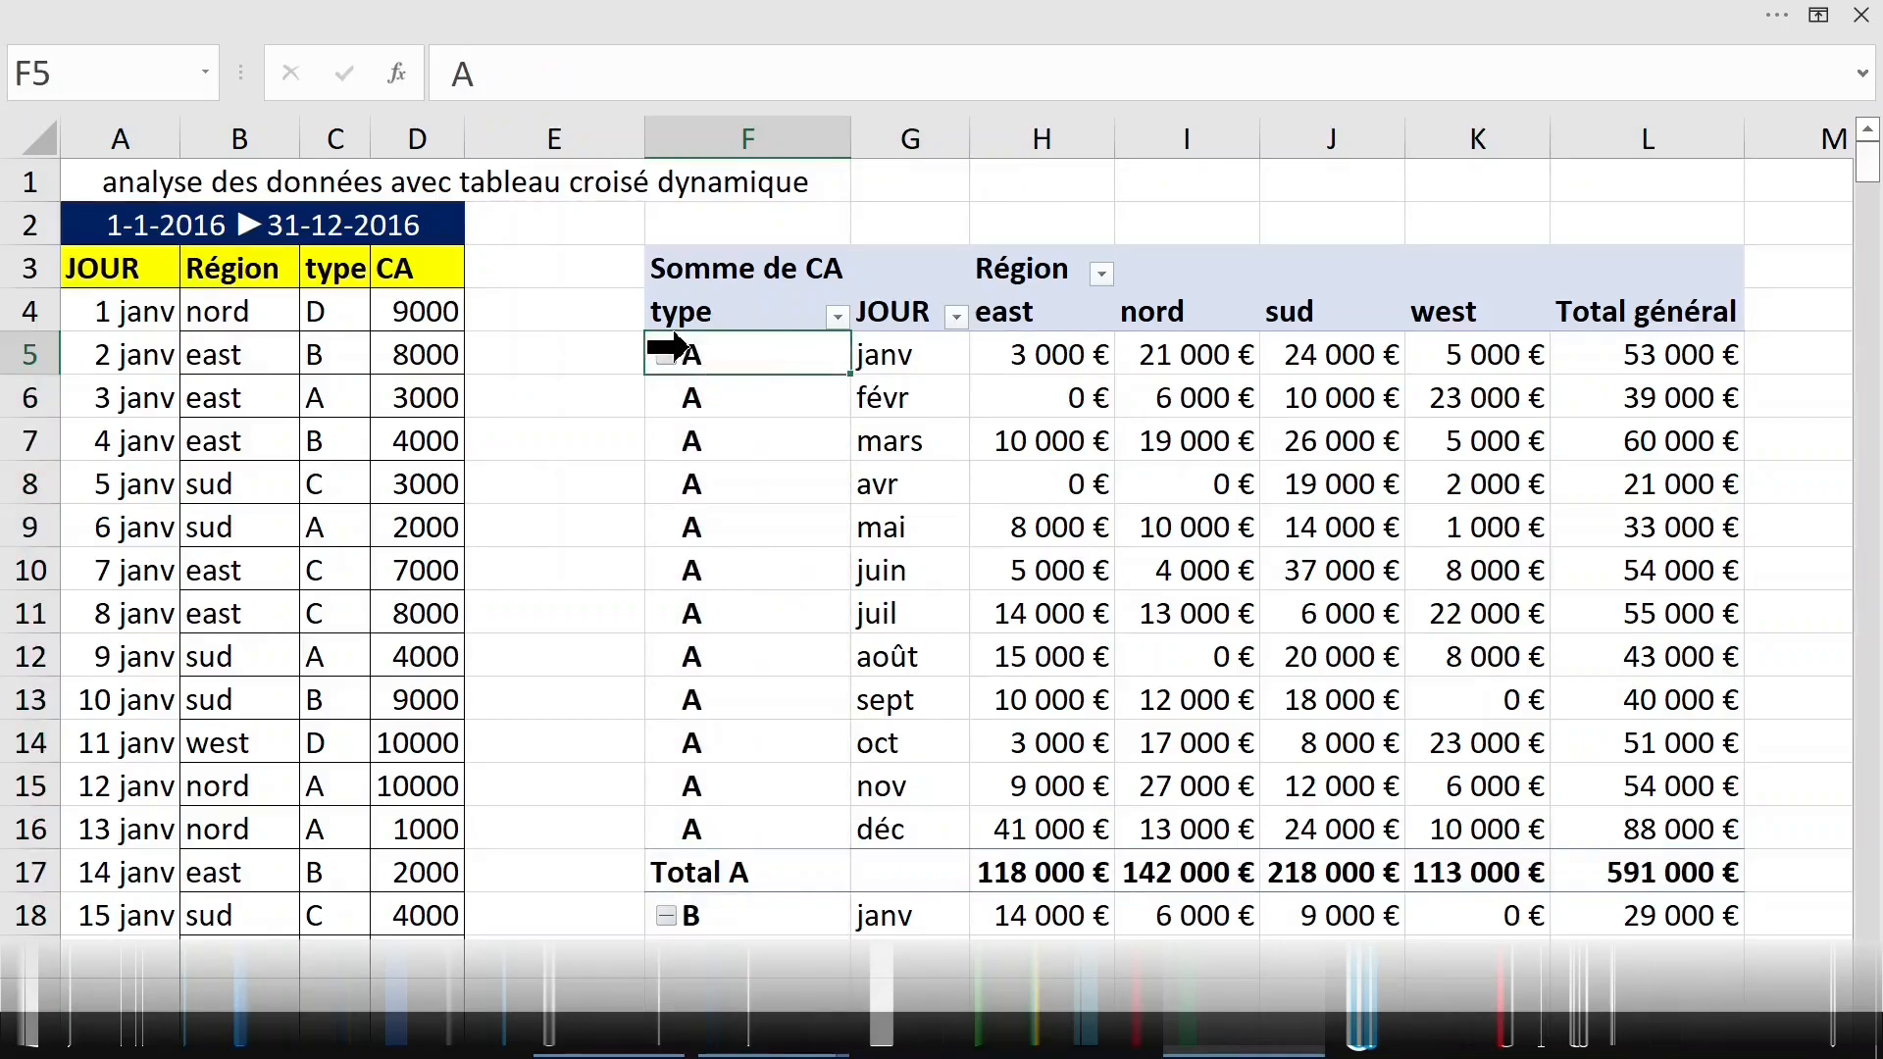
{"action": "left_click", "coordinate": [675, 345]}
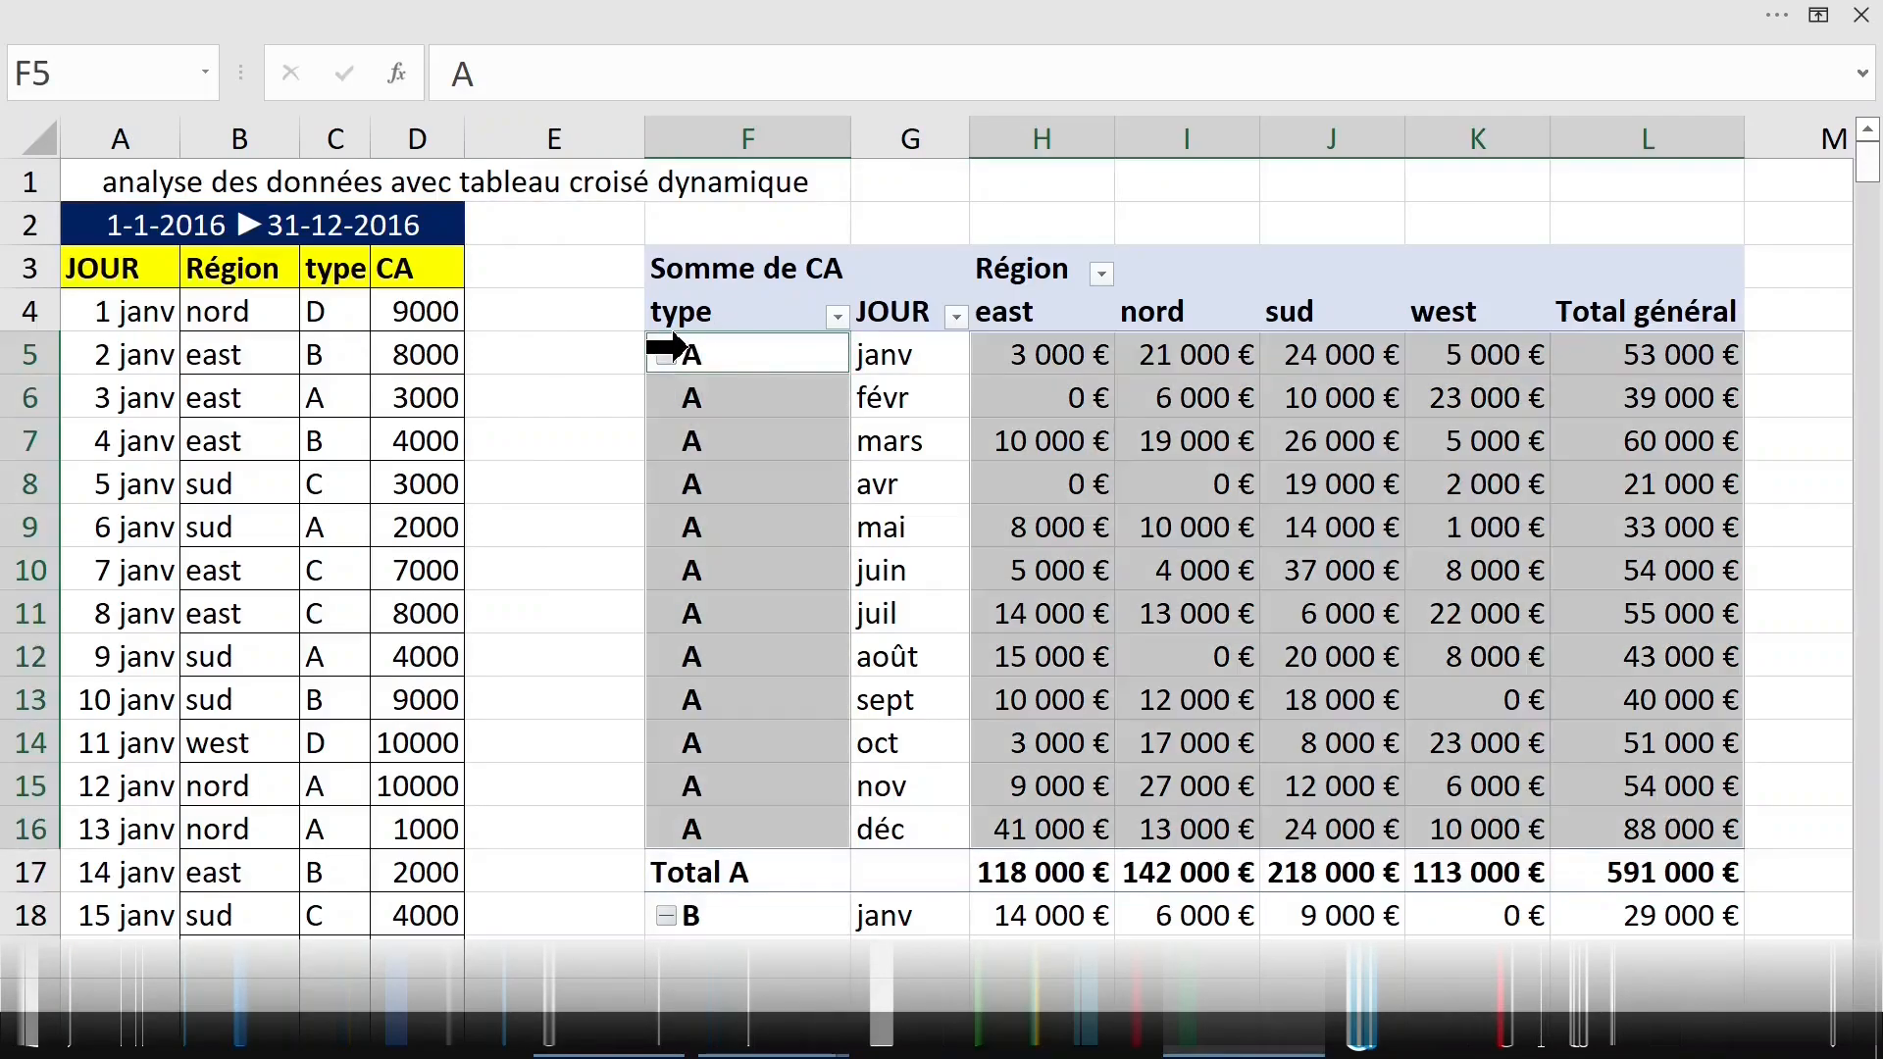
{"action": "scroll", "coordinate": [1198, 520], "scroll_direction": "down", "scroll_amount": 6}
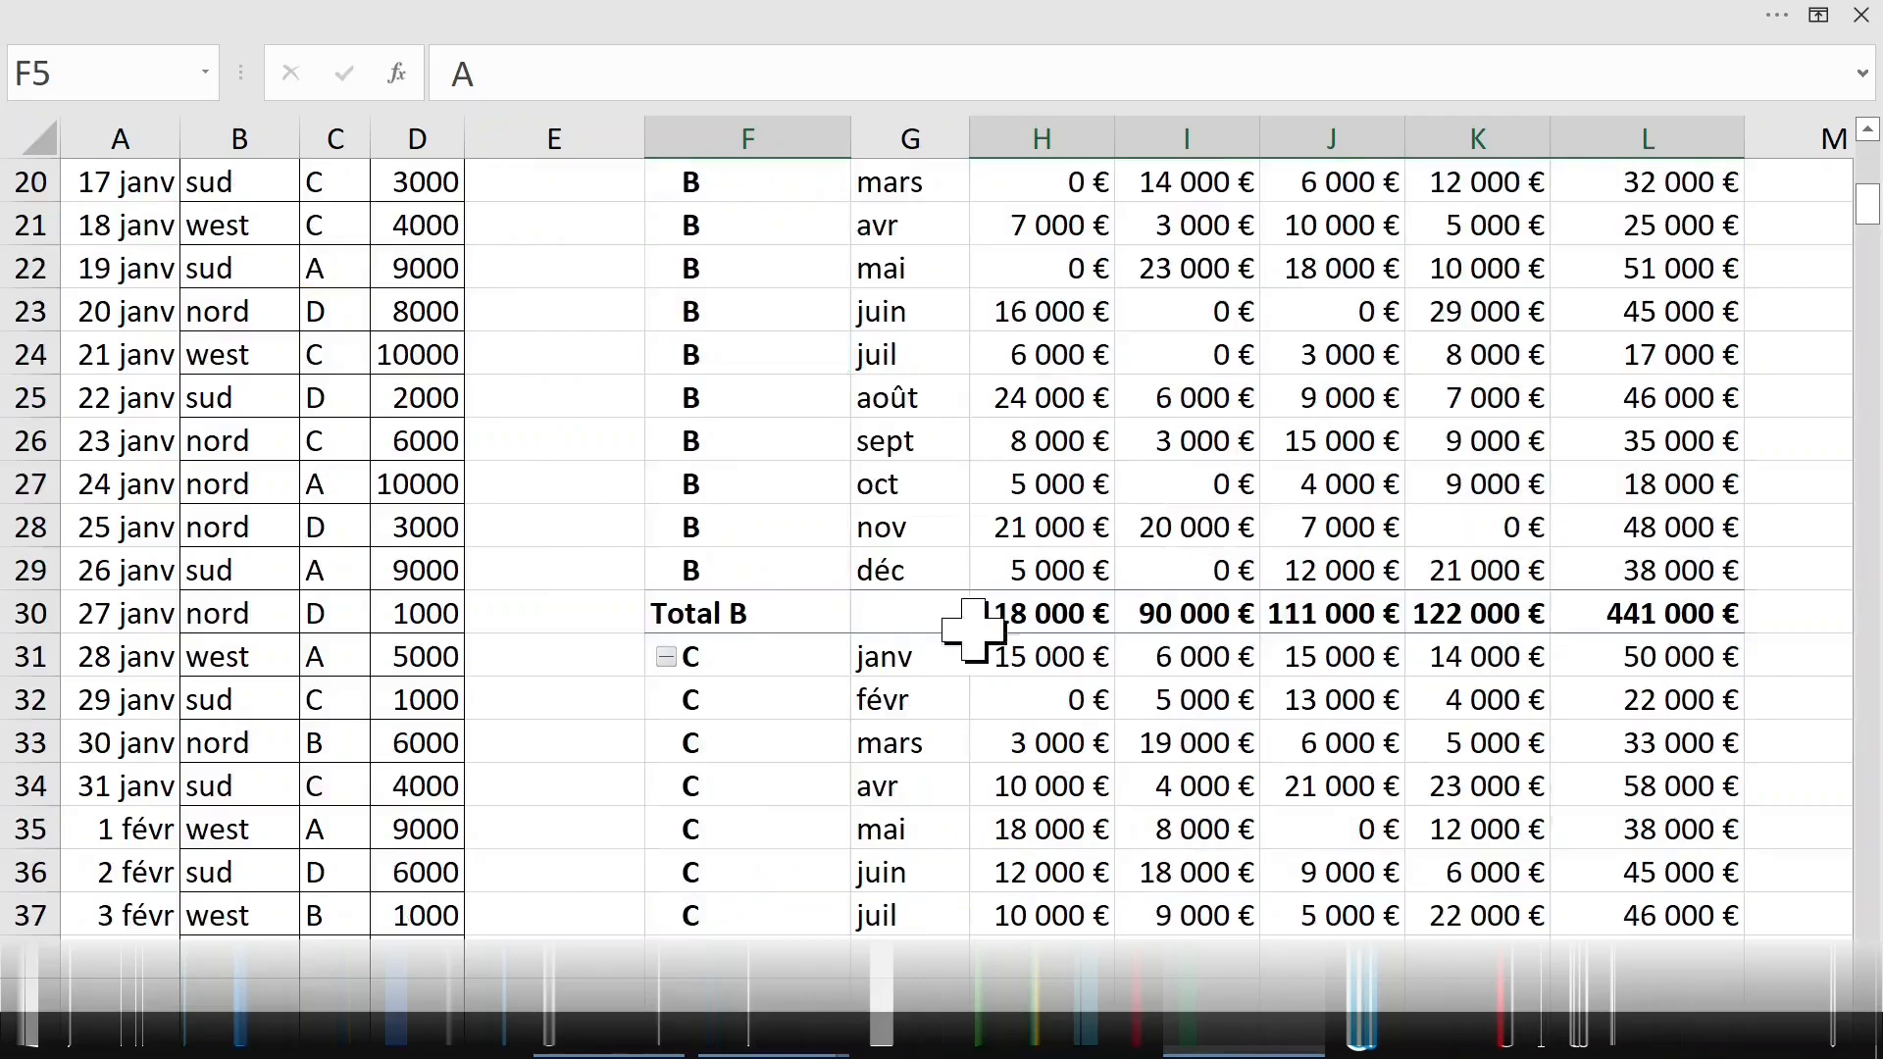
{"action": "left_click", "coordinate": [767, 628]}
{"action": "left_click", "coordinate": [726, 651]}
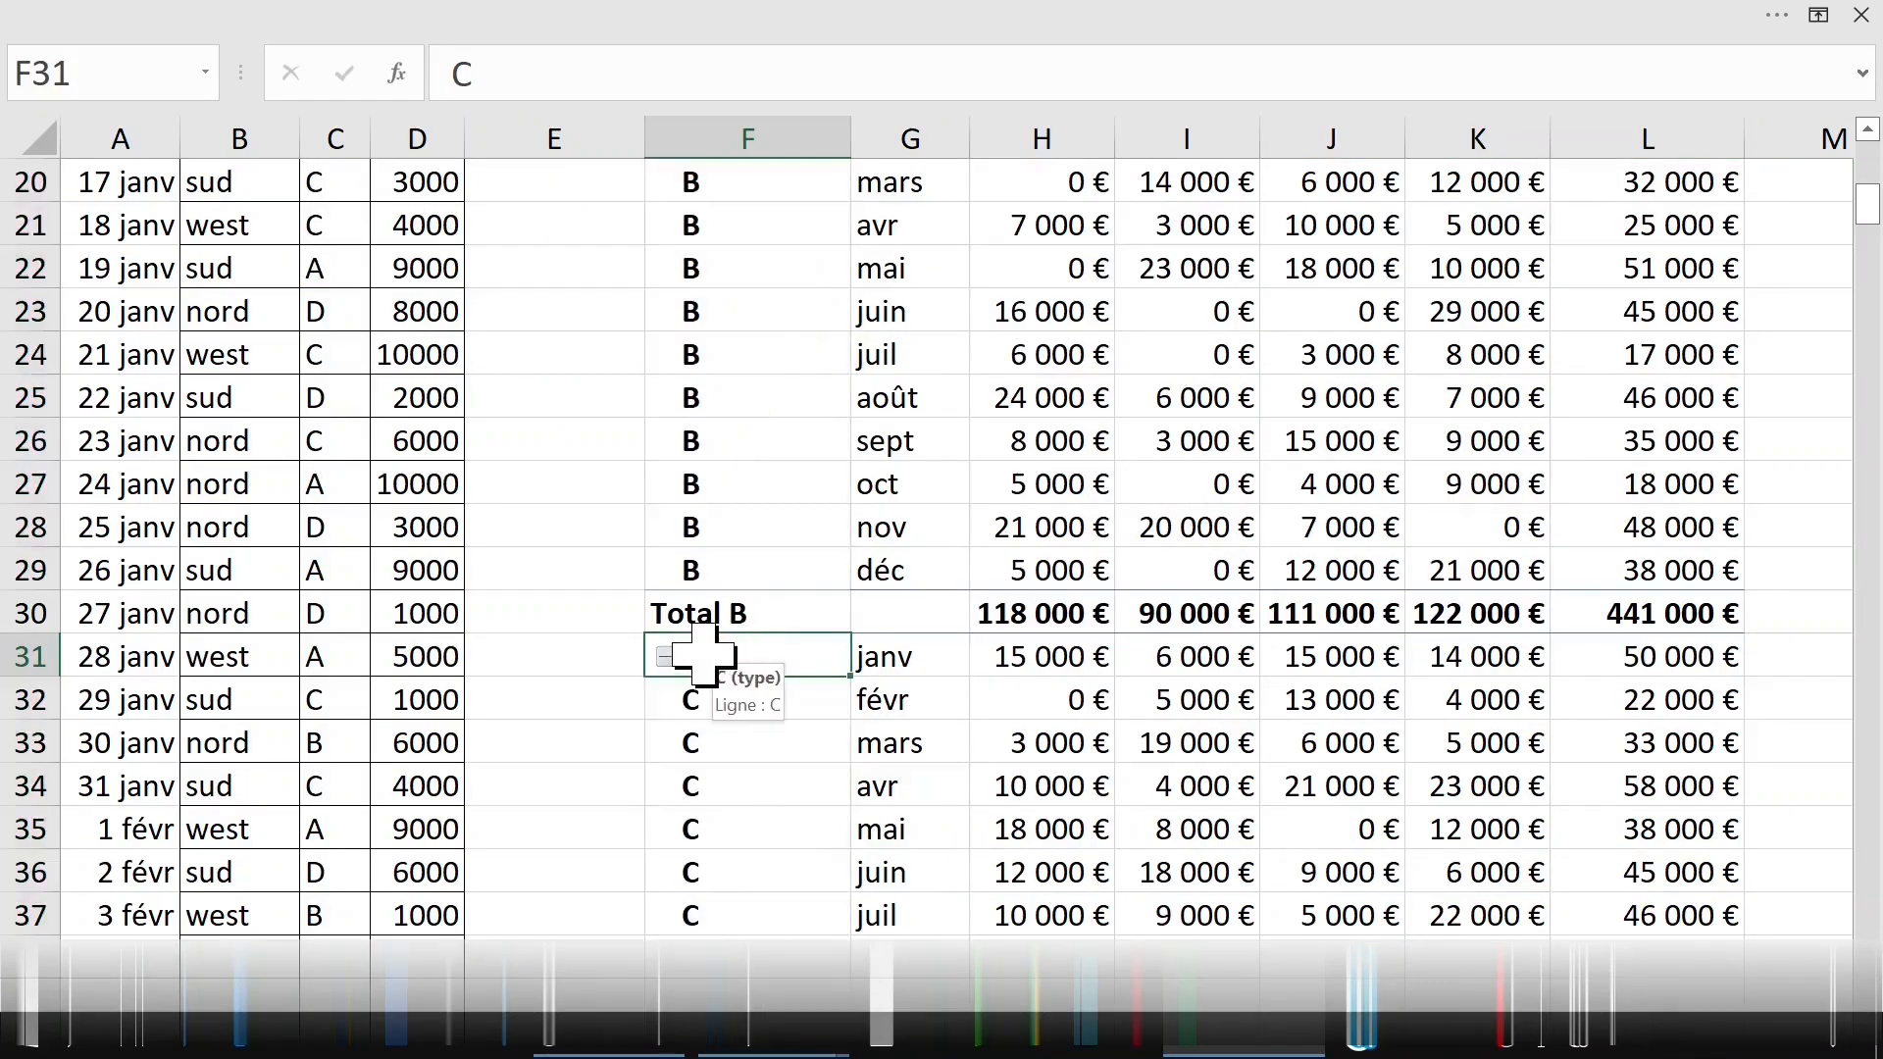
- Examine the repeated type labels in blocks C and D of the pivot table, including the Total C and Total D rows
{"action": "left_click", "coordinate": [656, 647]}
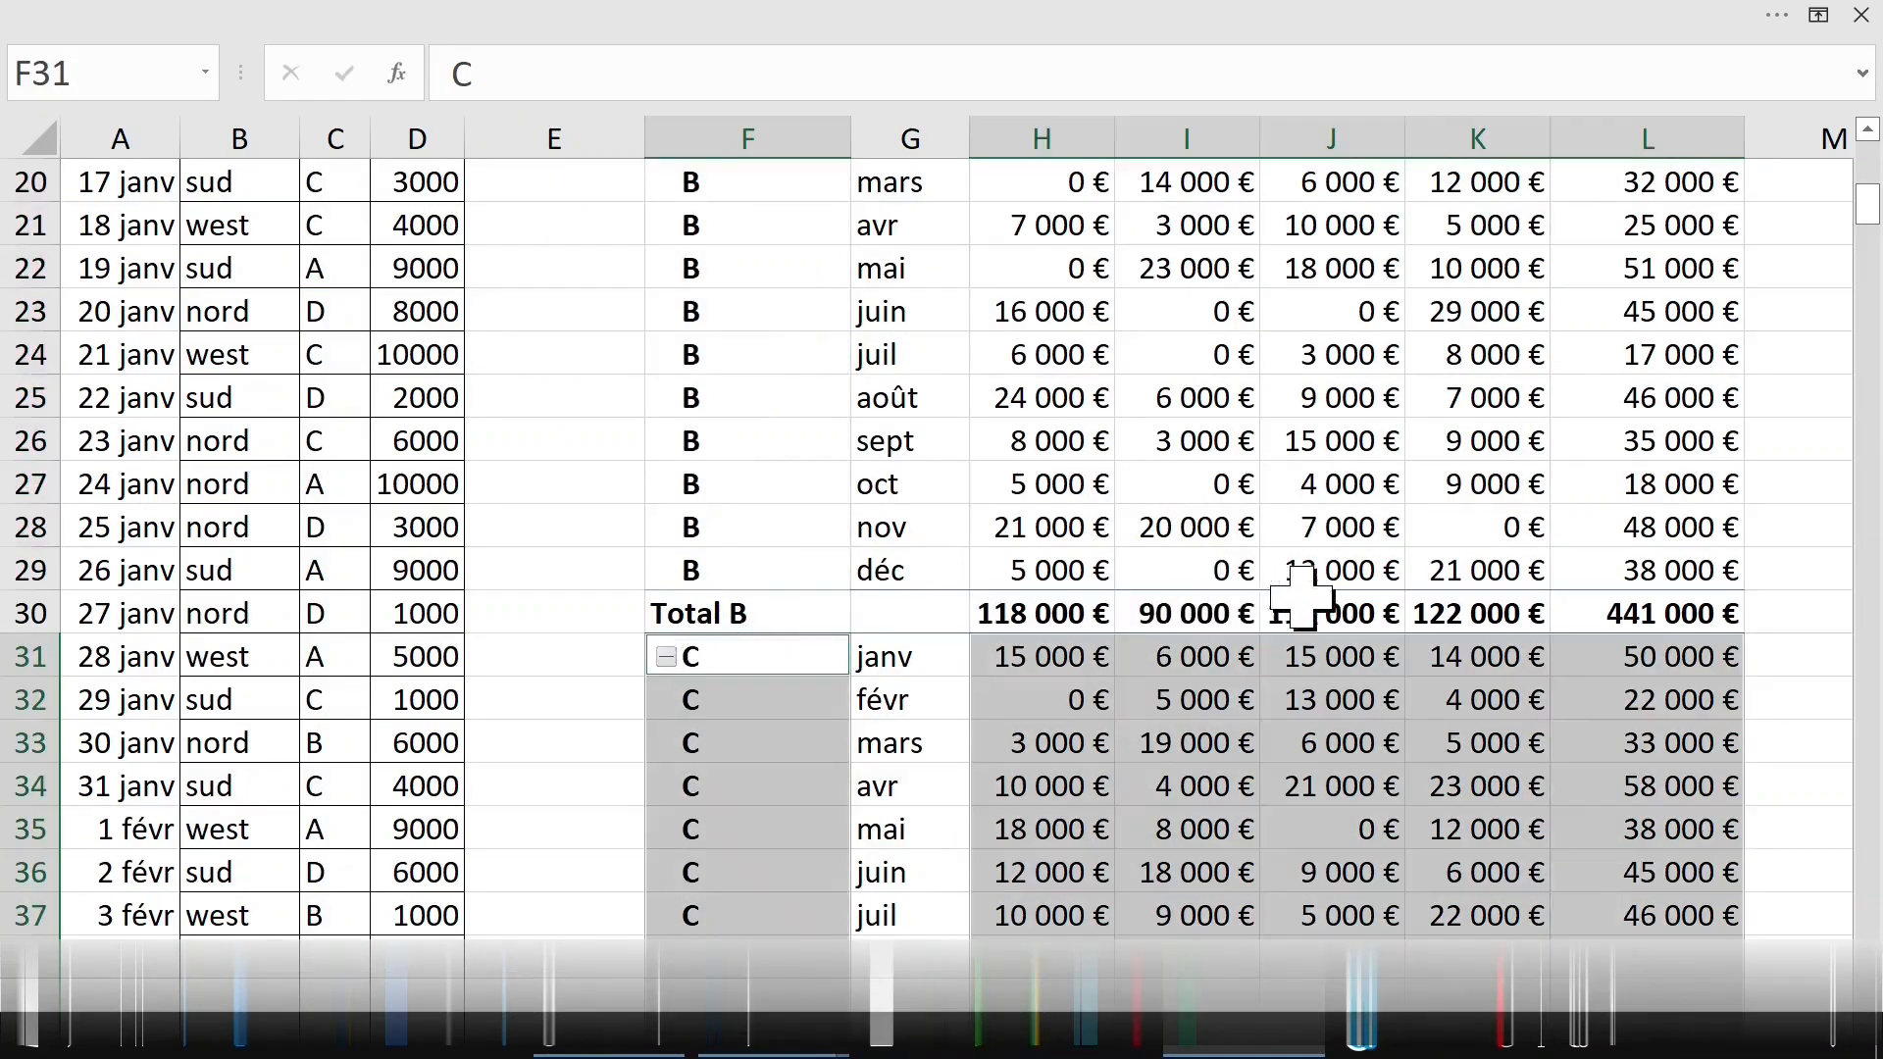
{"action": "scroll", "coordinate": [1479, 609], "scroll_direction": "down", "scroll_amount": 6}
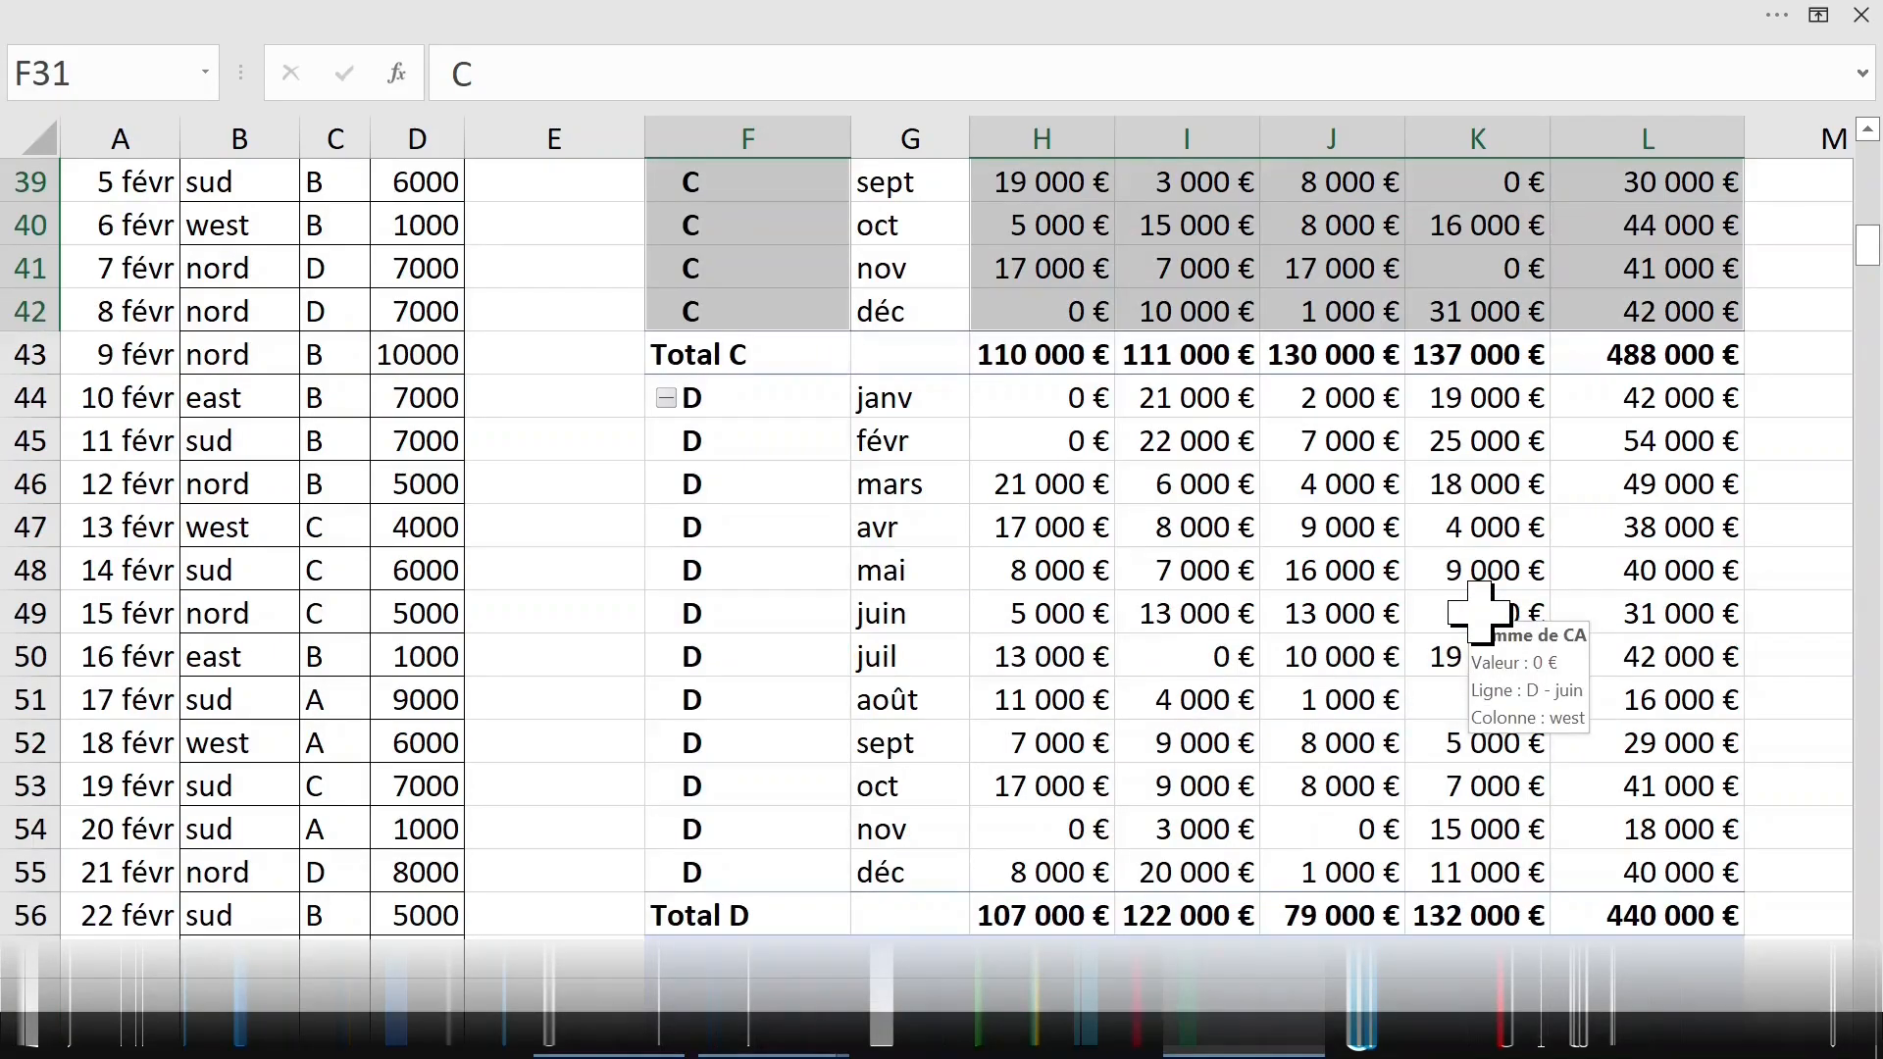
{"action": "scroll", "coordinate": [1479, 613], "scroll_direction": "up", "scroll_amount": 13}
{"action": "left_click", "coordinate": [1079, 564]}
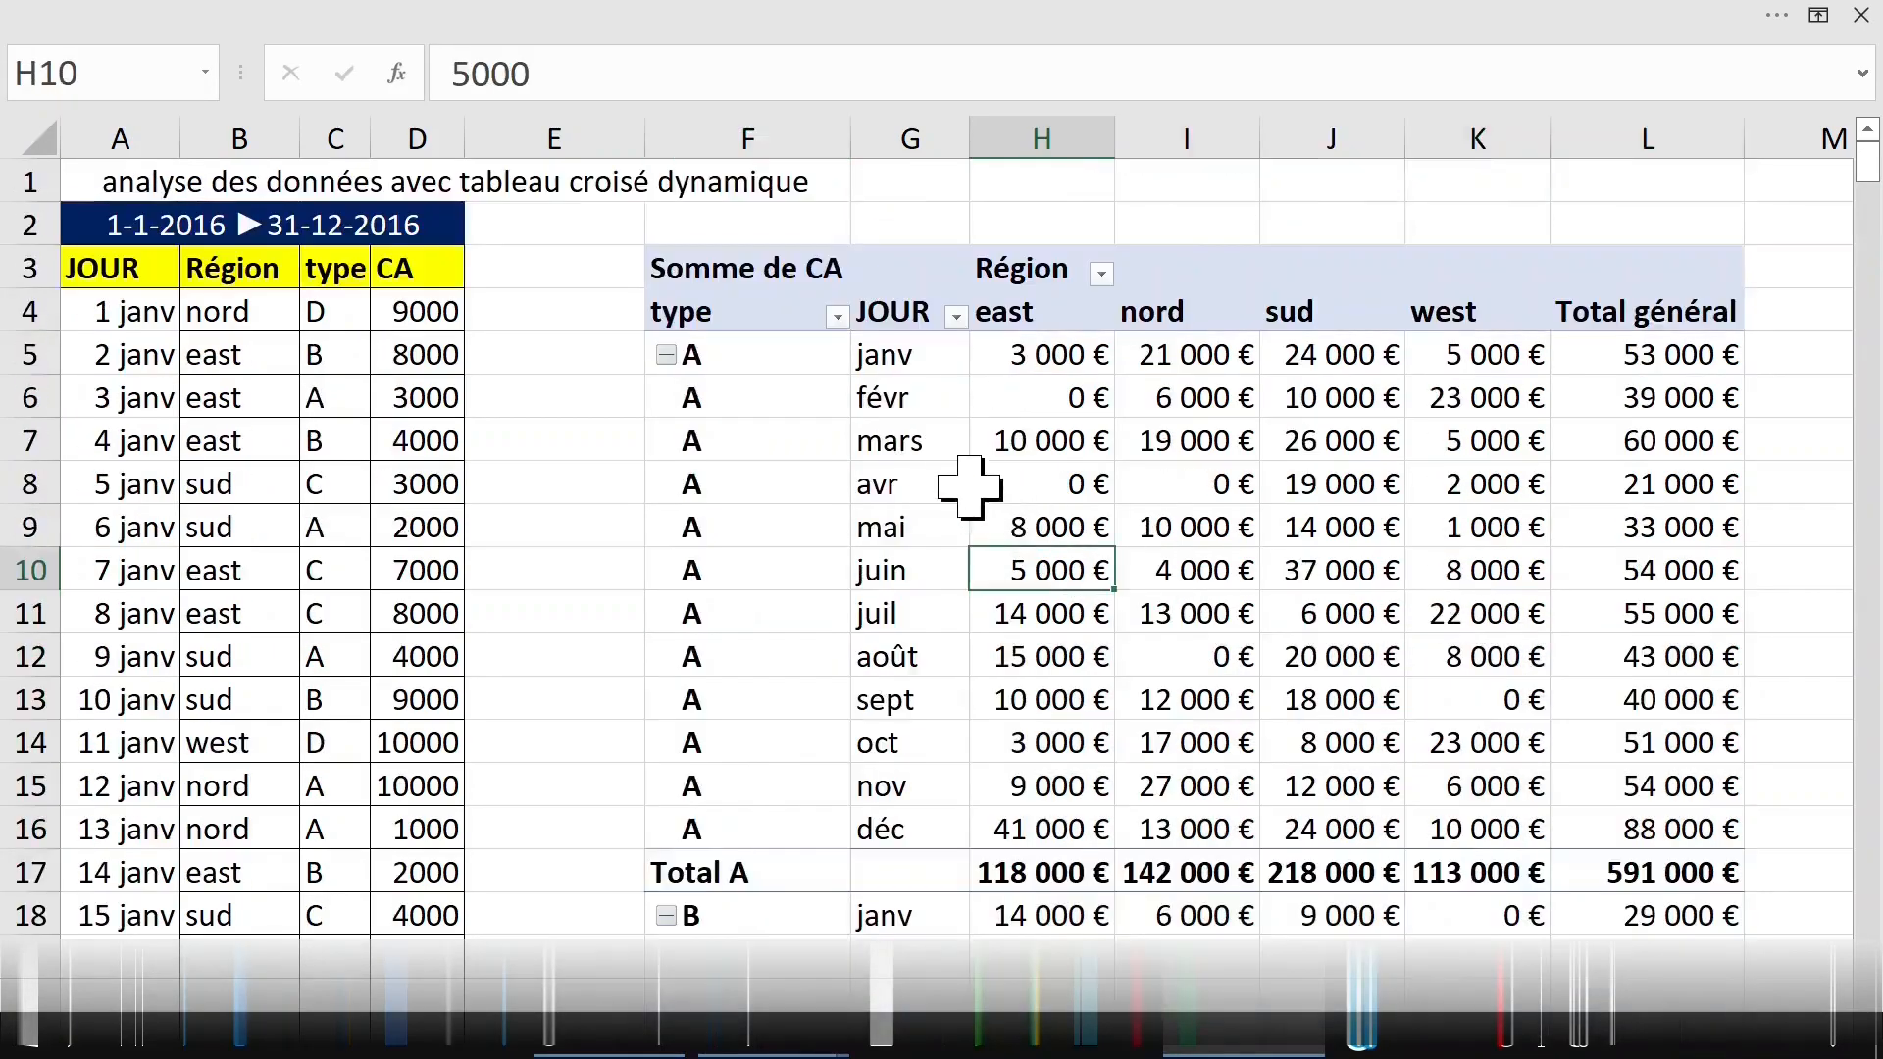
- Show the pivot table's field list, move the type field from rows to columns beneath Région, and hide the list
{"action": "left_click", "coordinate": [910, 467]}
{"action": "left_click", "coordinate": [903, 487]}
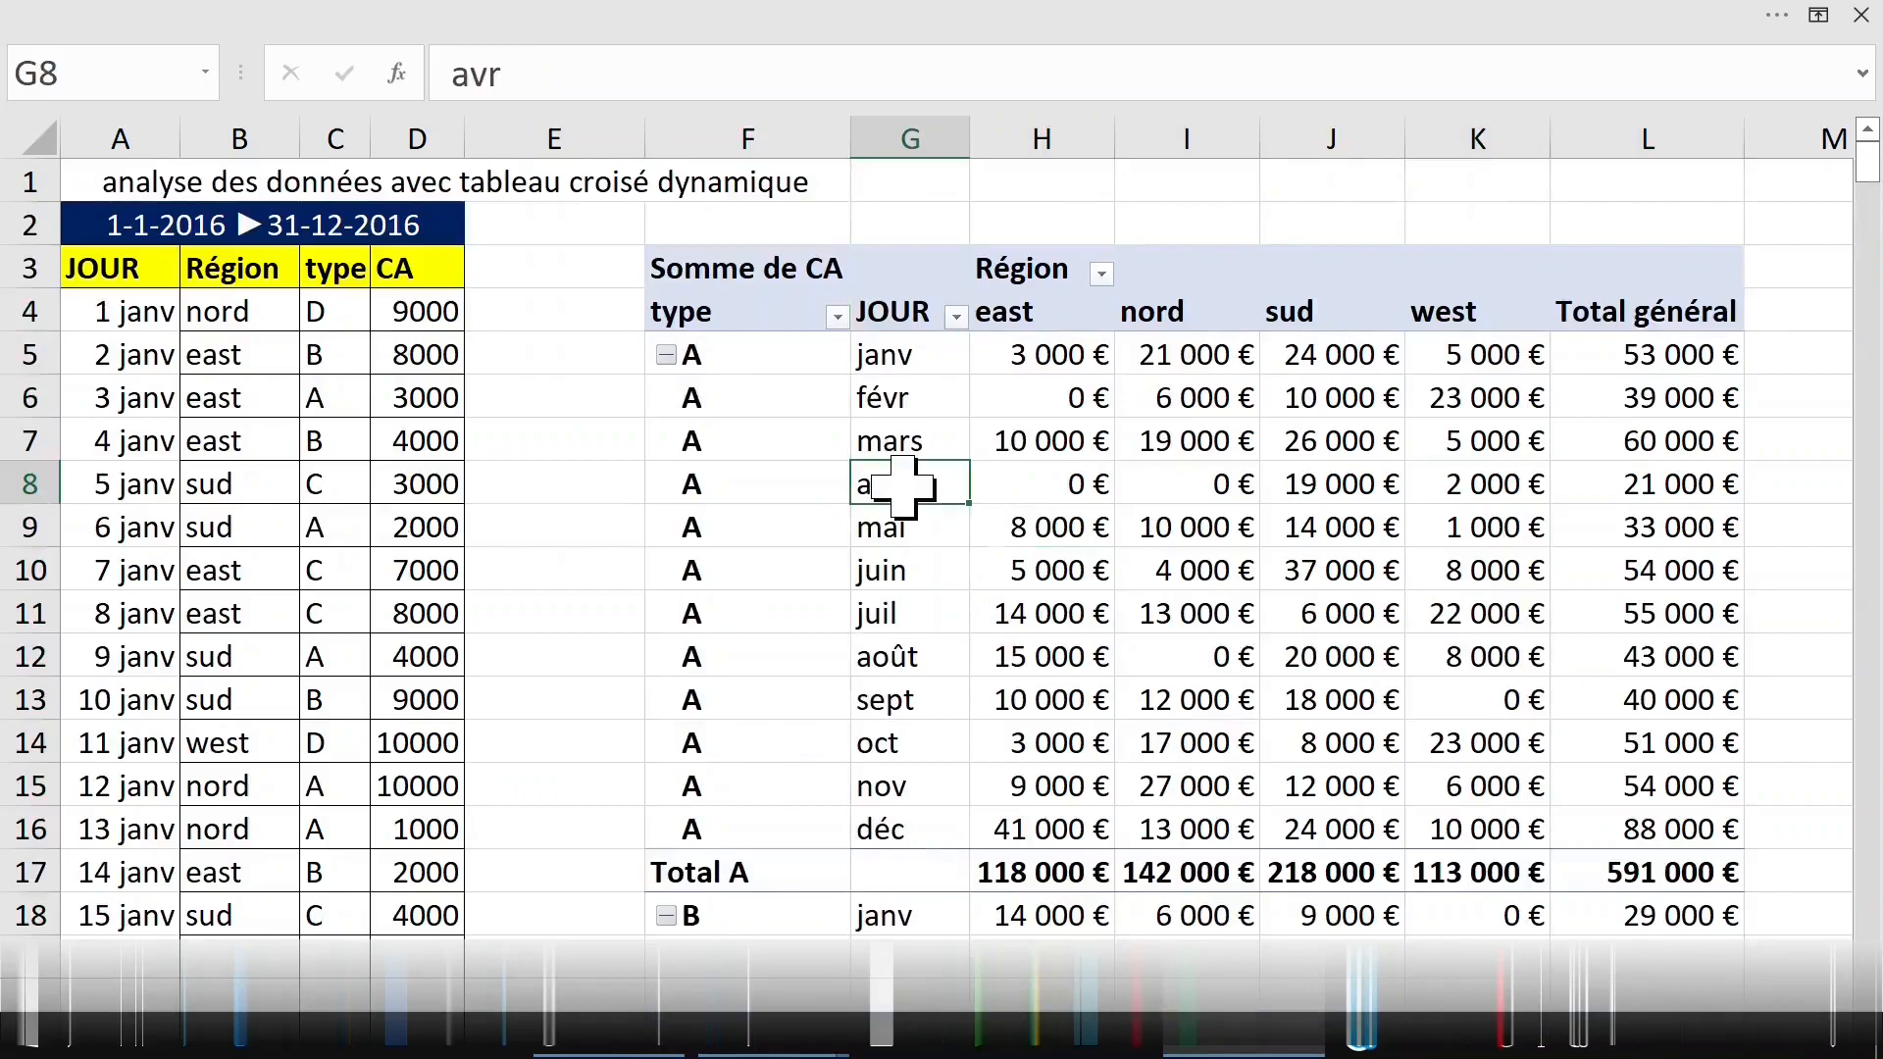
{"action": "right_click", "coordinate": [907, 487]}
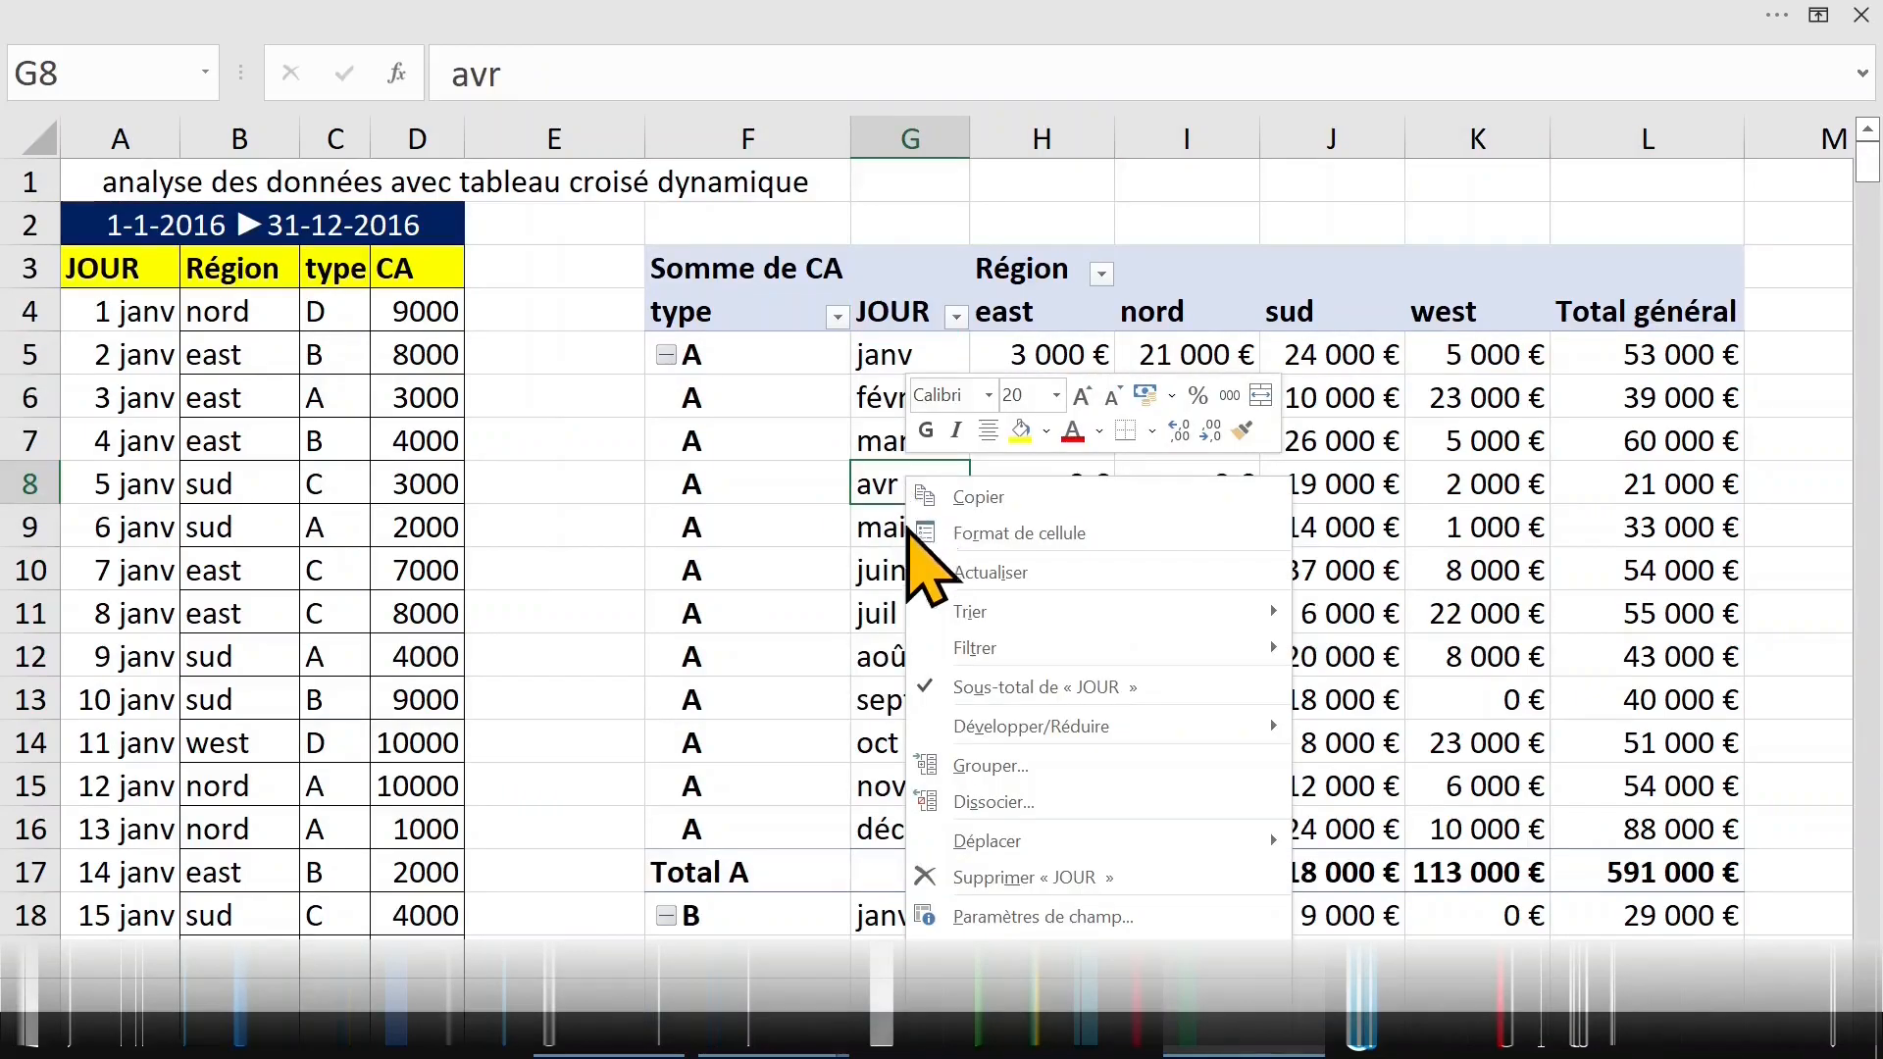
{"action": "left_click", "coordinate": [1035, 956]}
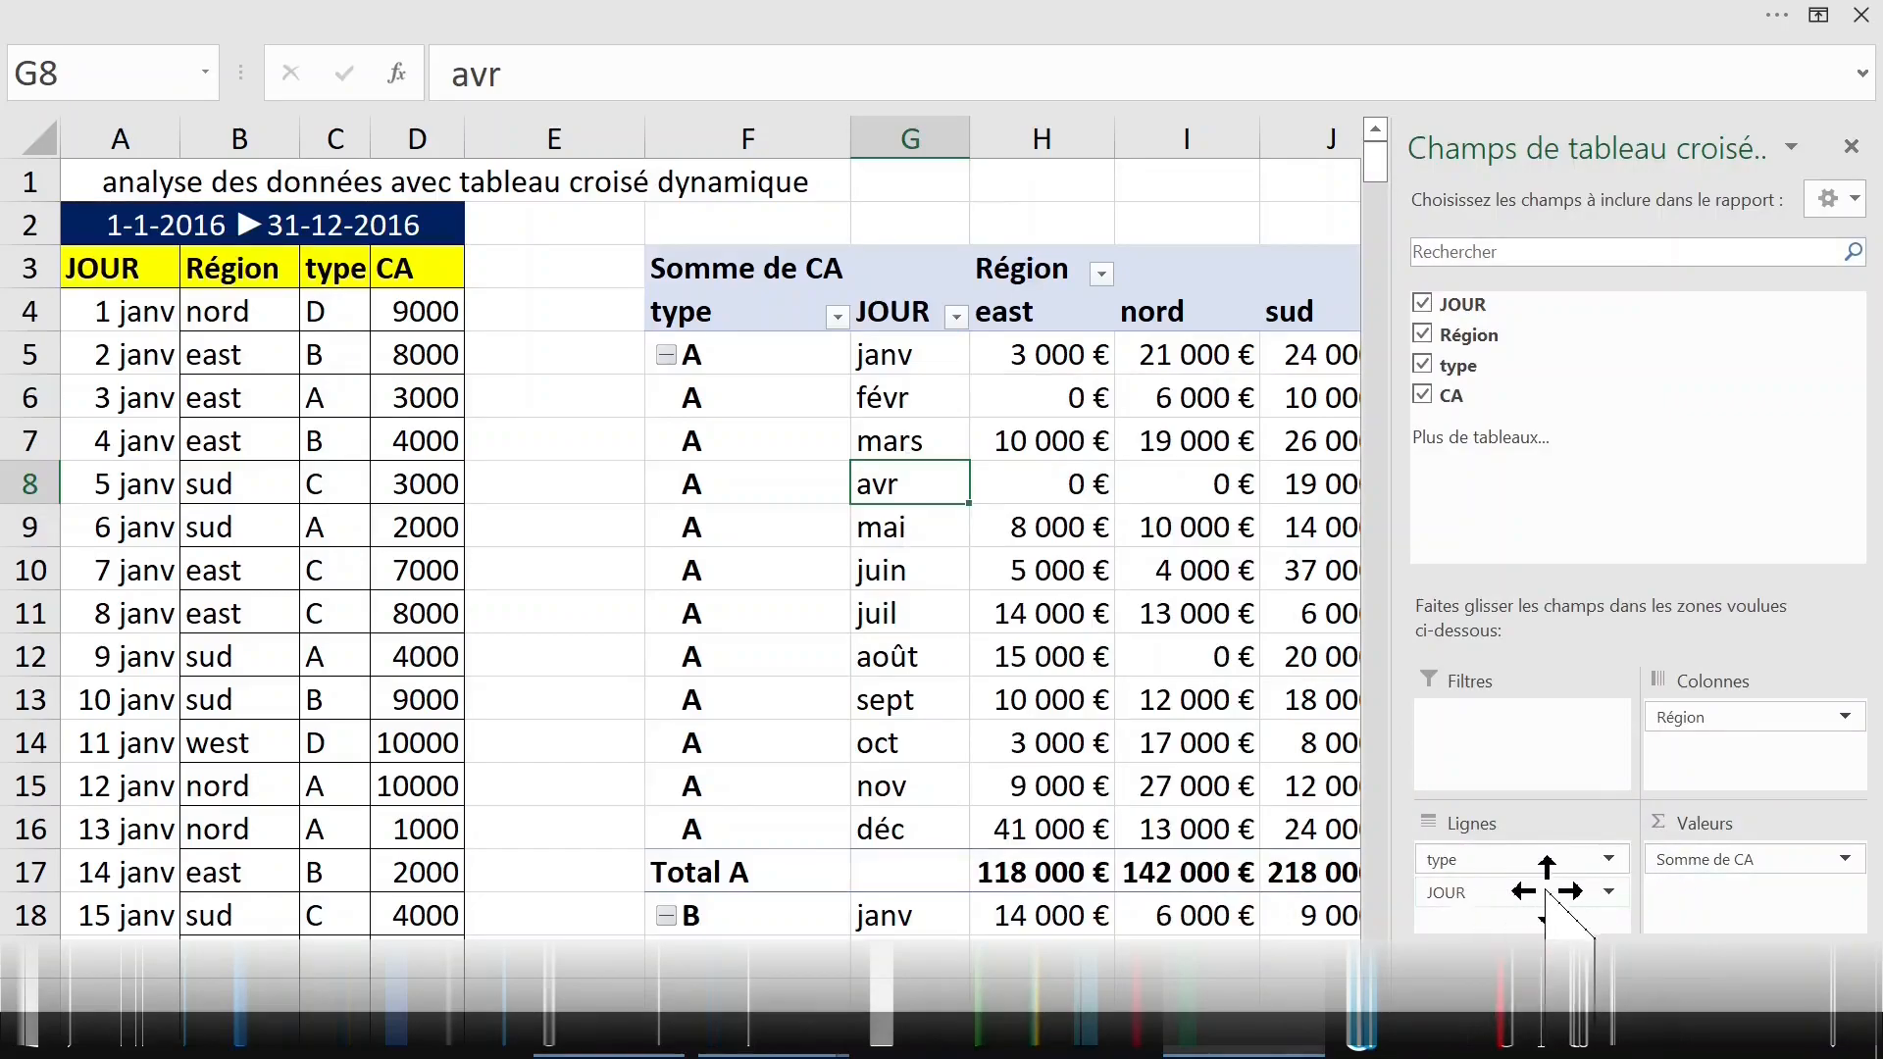
{"action": "left_click_drag", "start_coordinate": [1499, 863], "coordinate": [1684, 760]}
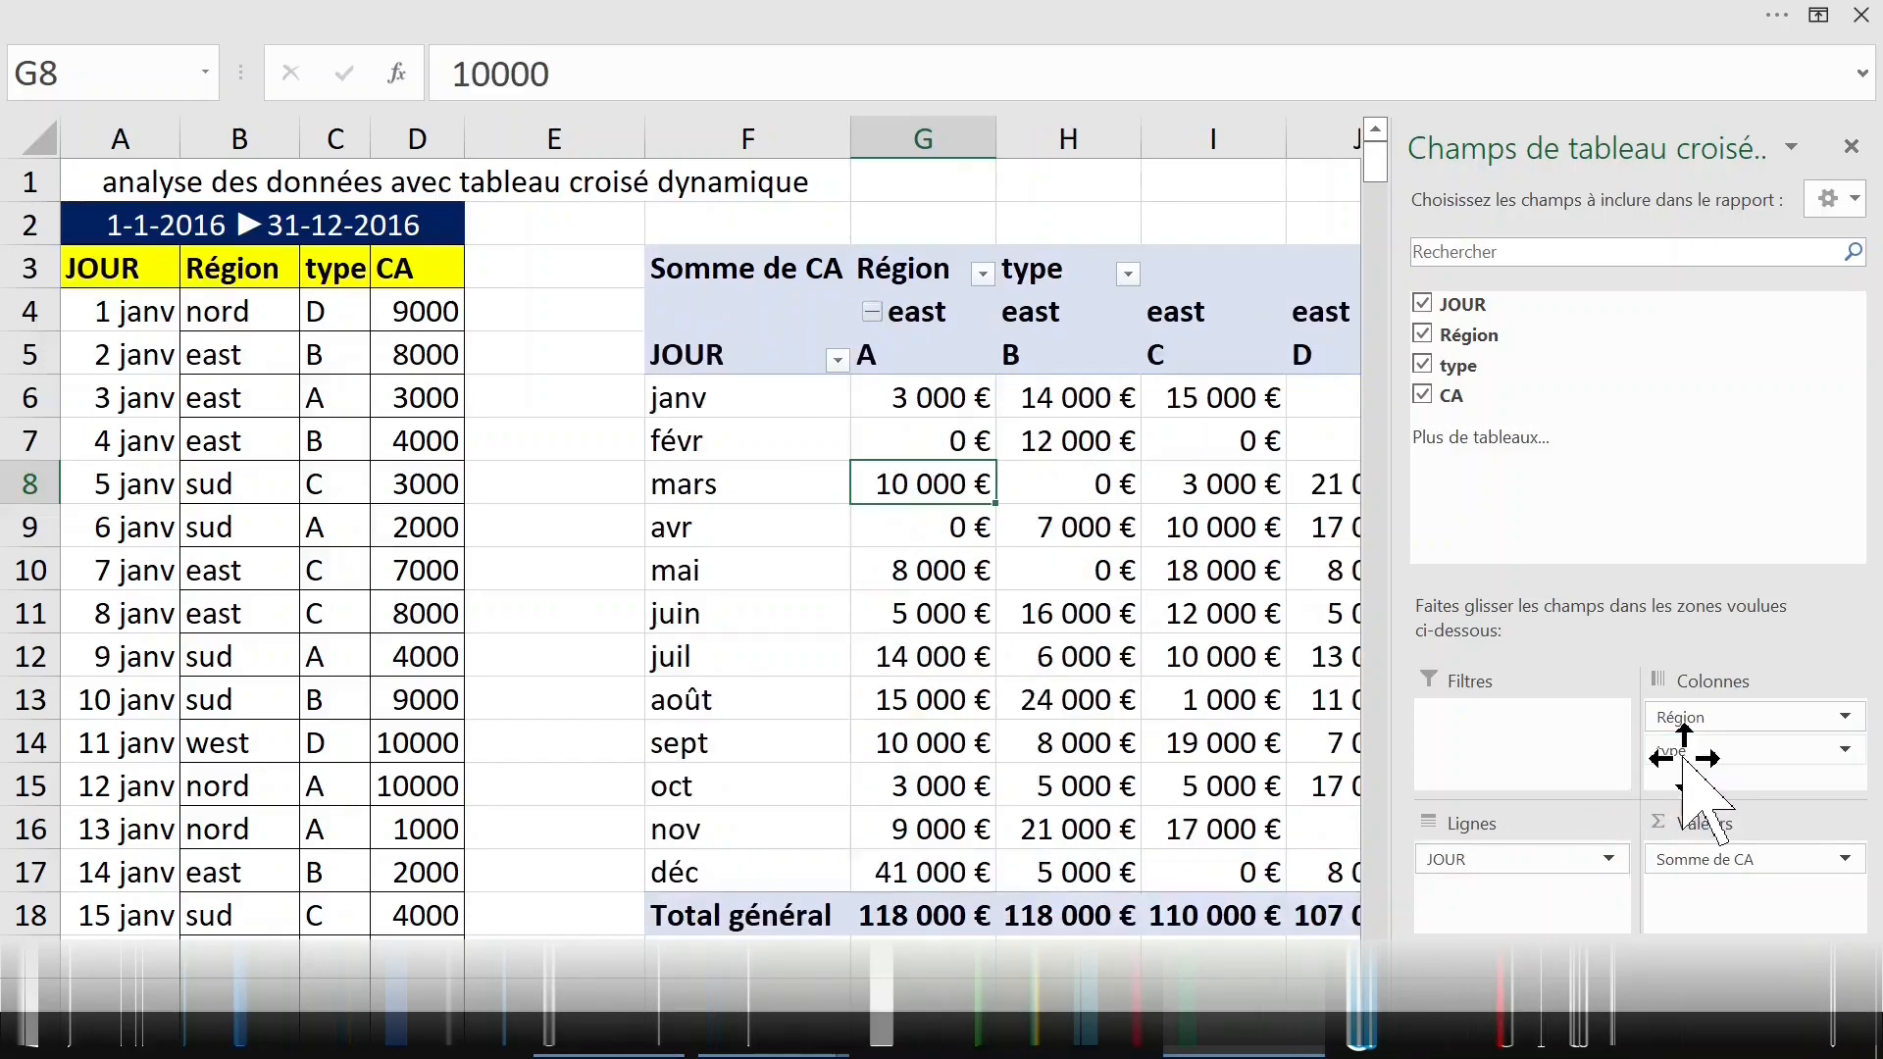
{"action": "left_click", "coordinate": [1057, 524]}
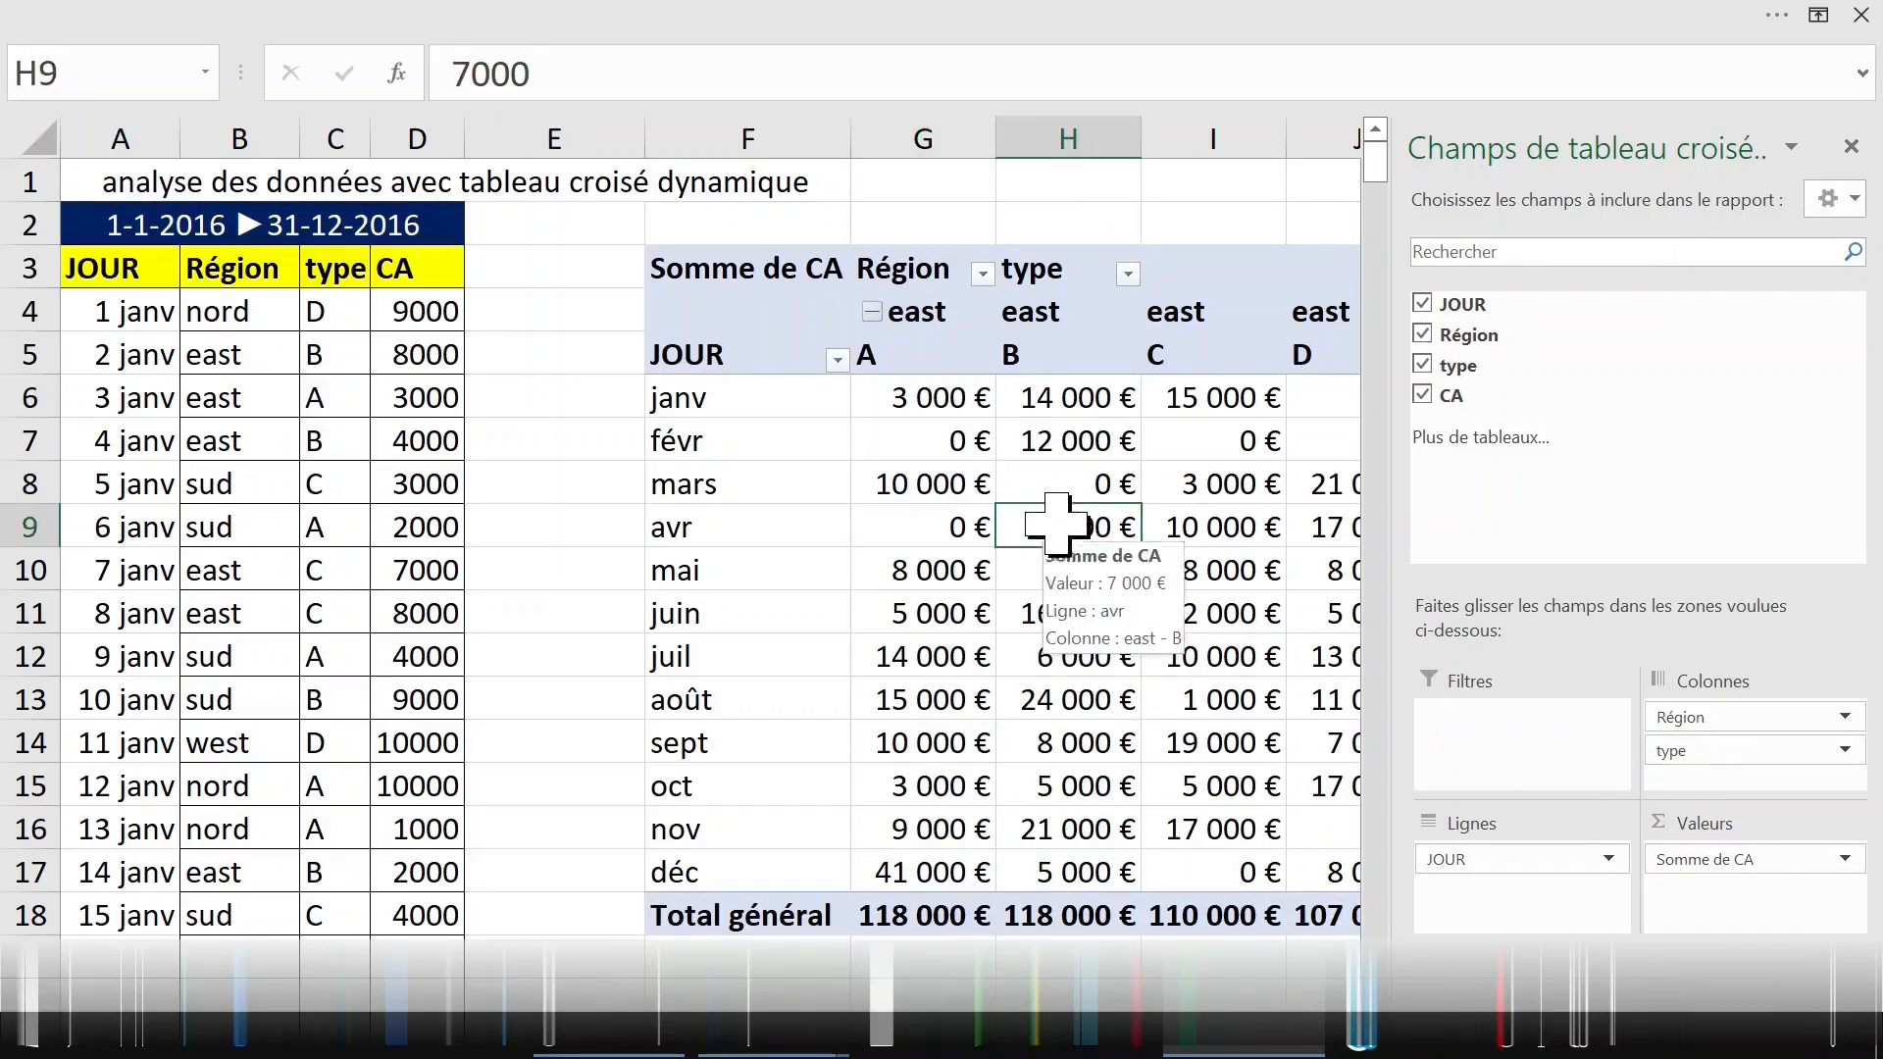
{"action": "left_click", "coordinate": [1852, 146]}
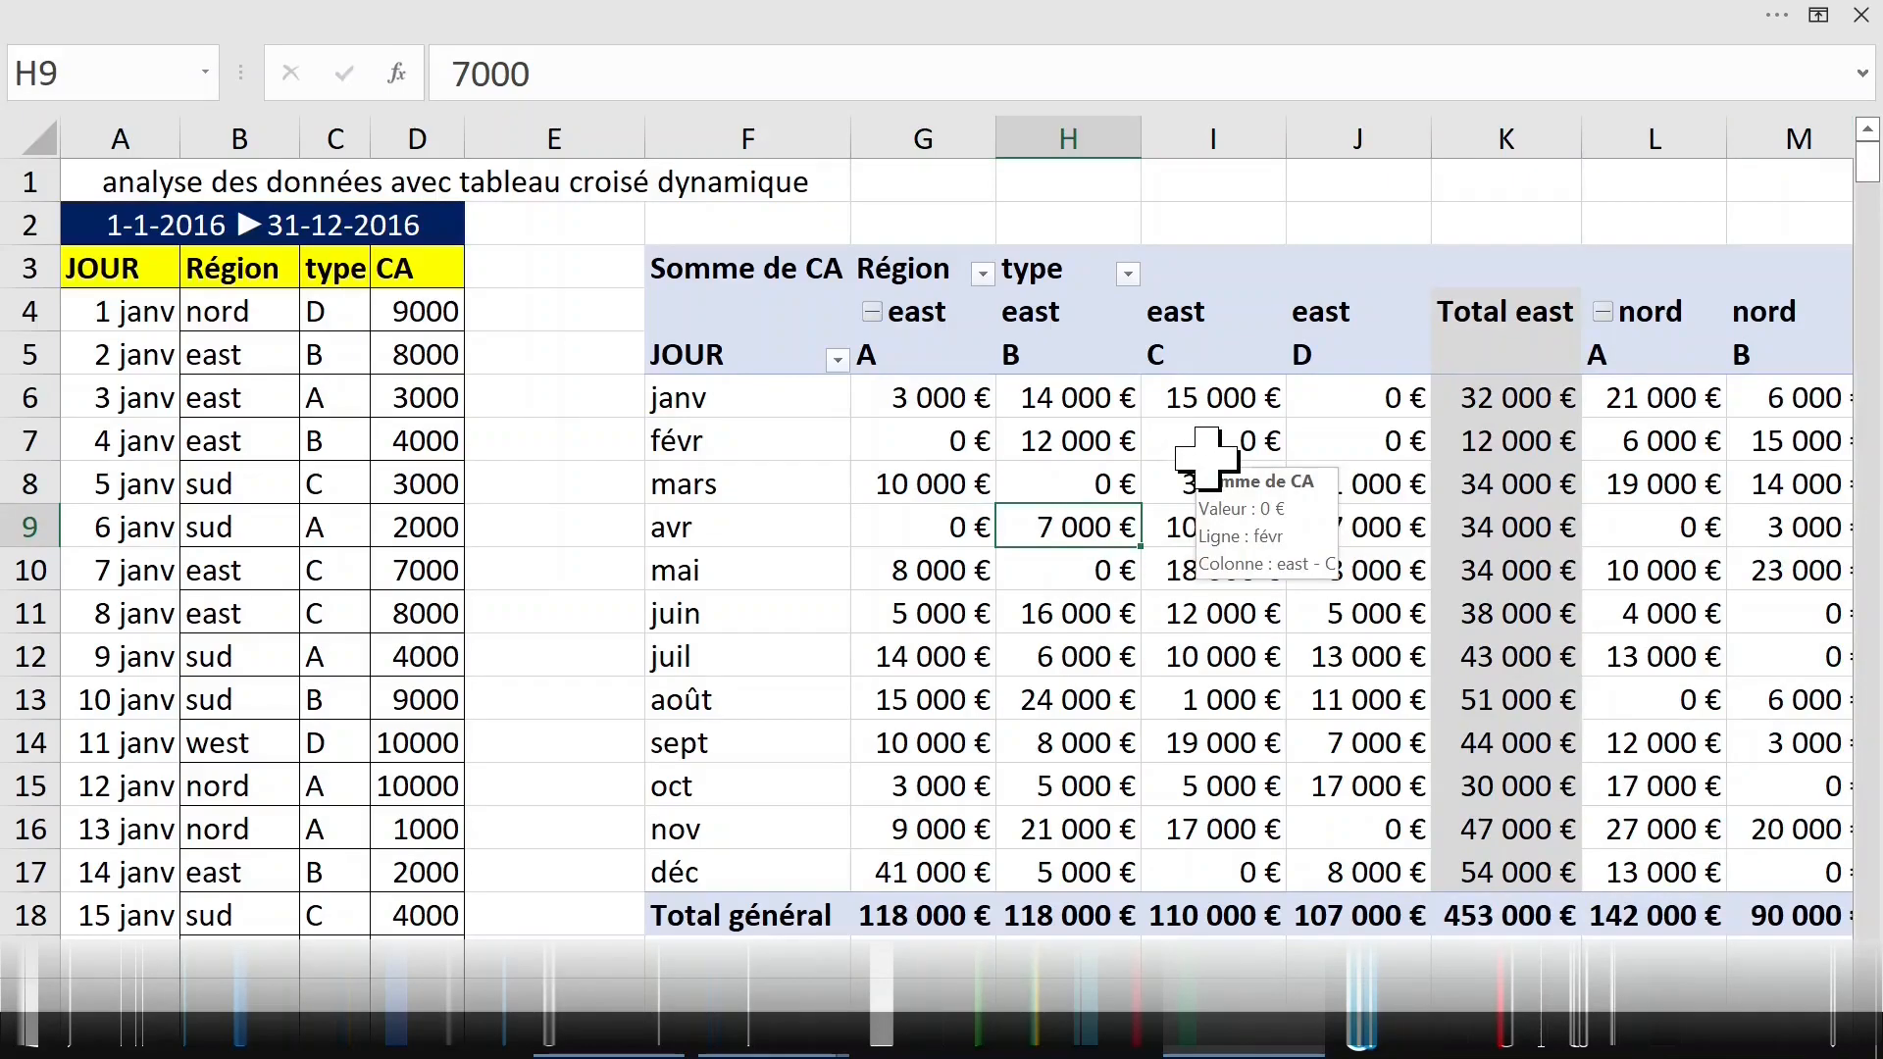
- Reopen the pivot table's field list and move the type field from columns back to rows beneath JOUR
{"action": "left_click", "coordinate": [1064, 441]}
{"action": "right_click", "coordinate": [1057, 446]}
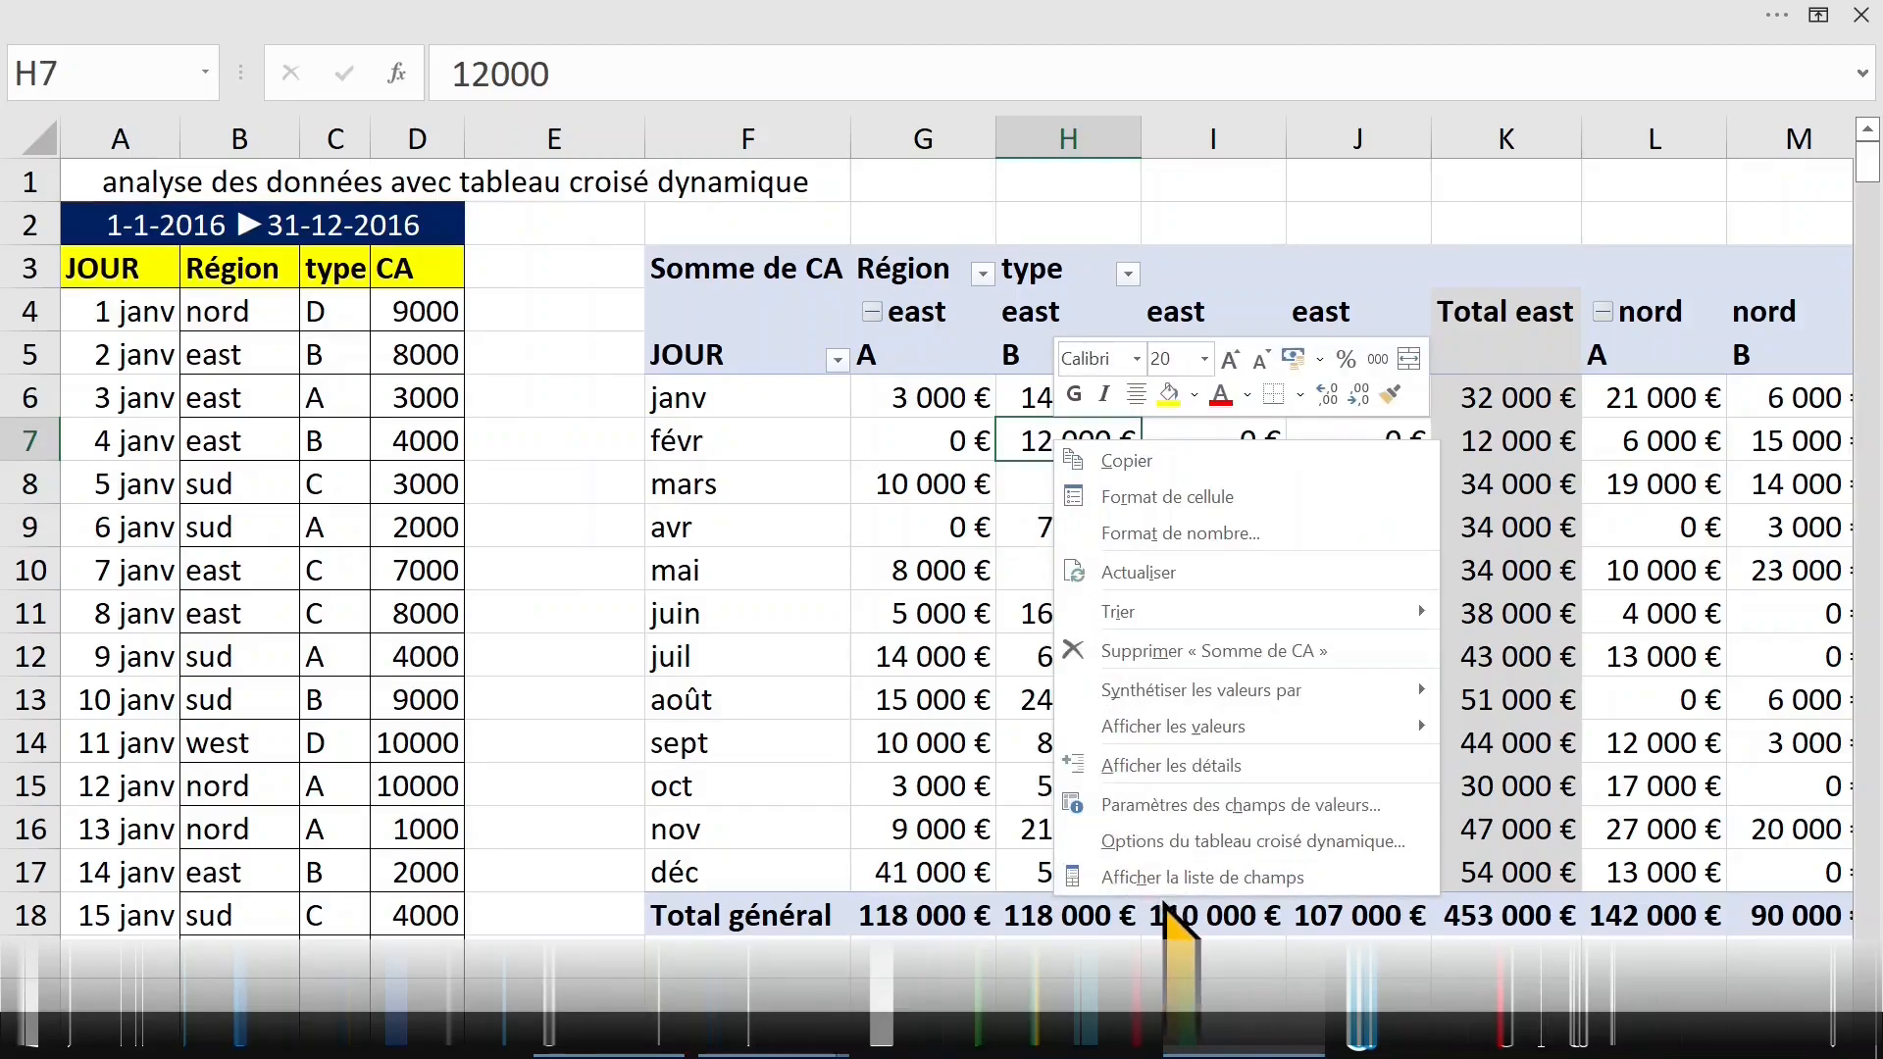
{"action": "left_click", "coordinate": [1191, 877]}
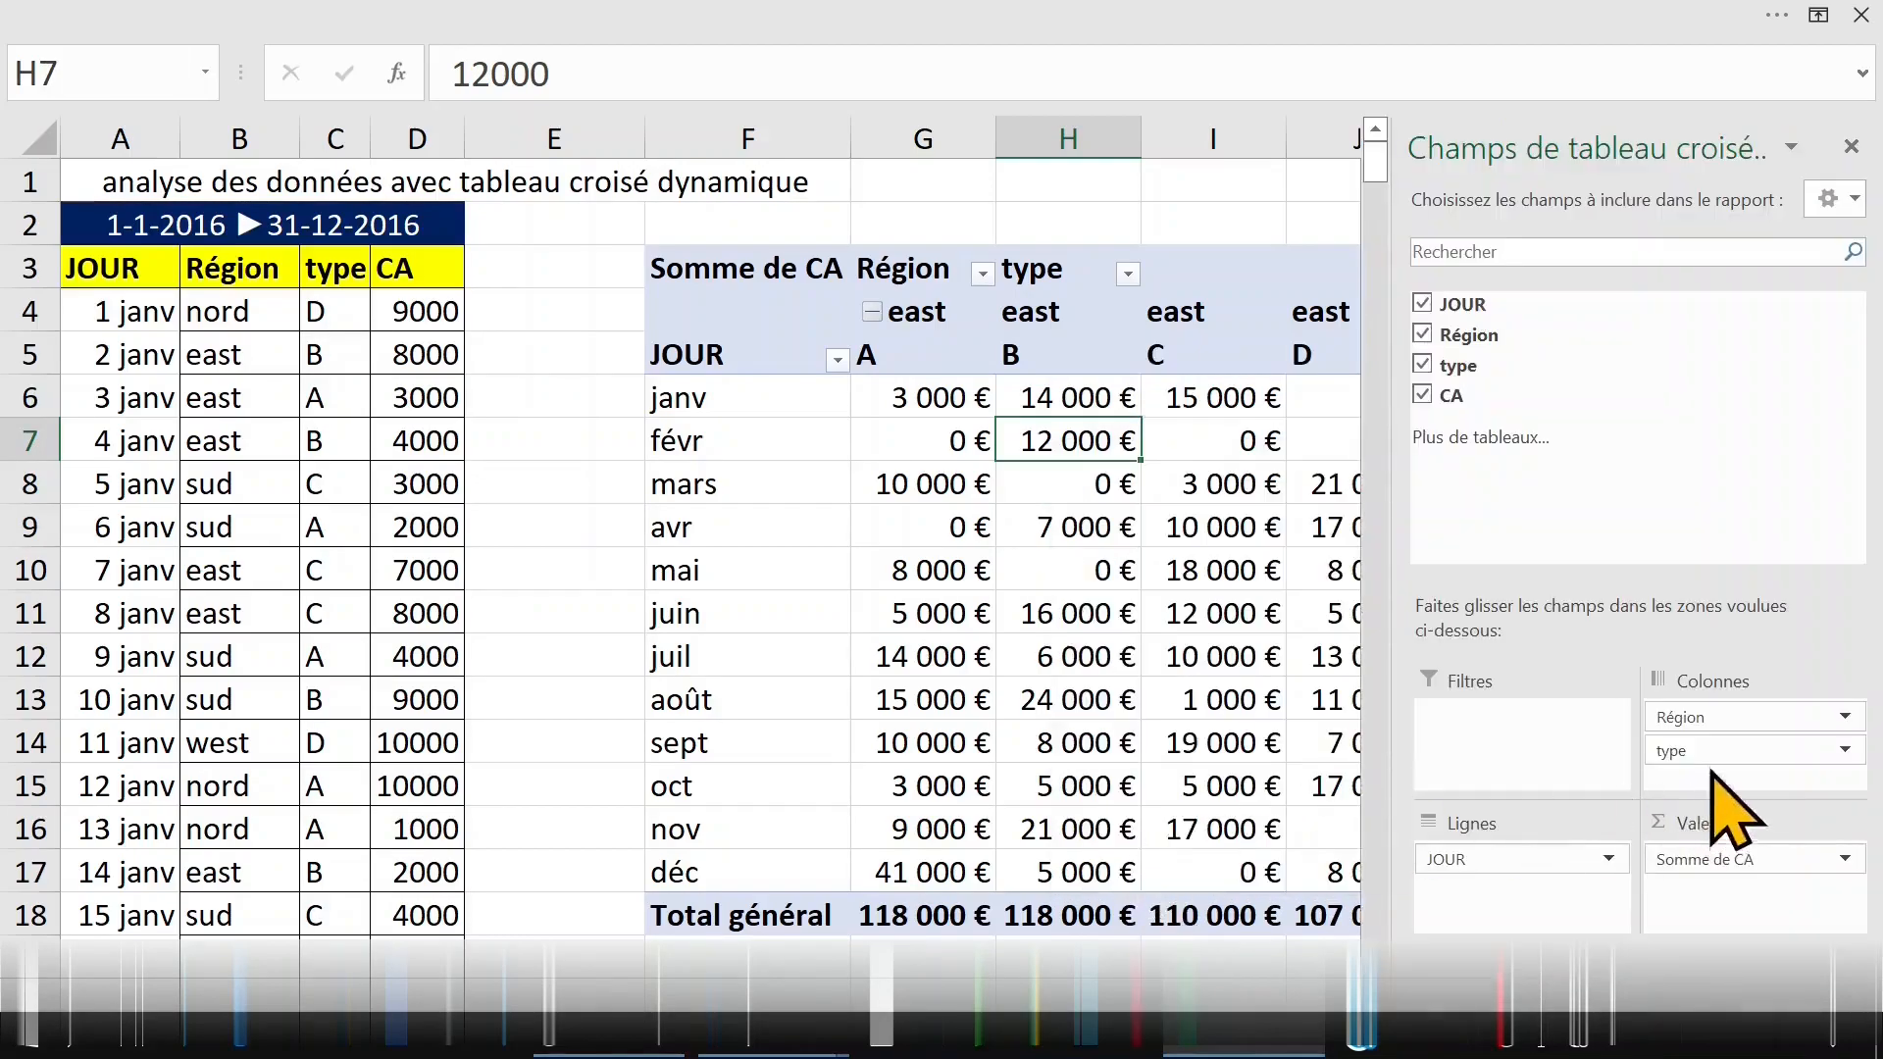
{"action": "mouse_move", "coordinate": [1707, 752]}
{"action": "left_mouse_down"}
{"action": "mouse_move", "coordinate": [1668, 824]}
{"action": "mouse_move", "coordinate": [1559, 851]}
{"action": "mouse_move", "coordinate": [1483, 913]}
{"action": "left_mouse_up"}
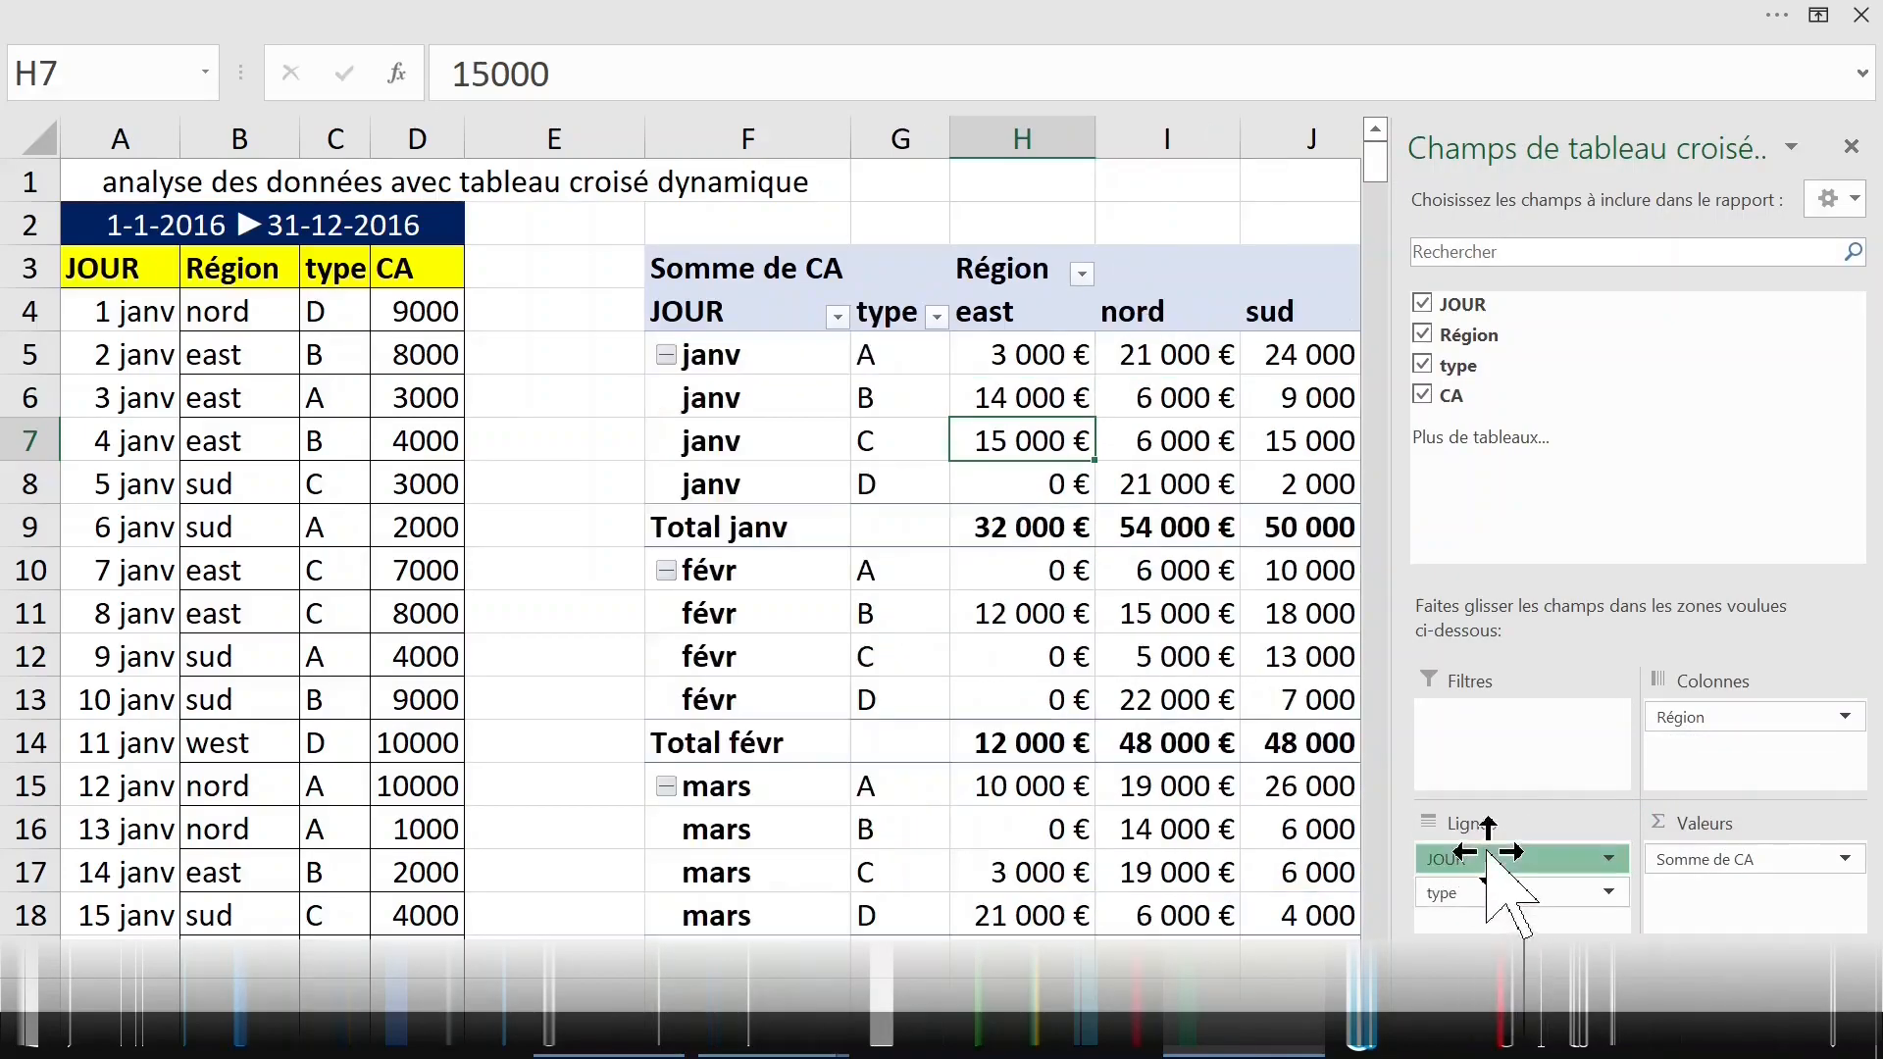
- Move the JOUR field from rows to columns and place it above Région, leaving only type in the rows
{"action": "mouse_move", "coordinate": [1488, 855]}
{"action": "left_mouse_down"}
{"action": "mouse_move", "coordinate": [1550, 878]}
{"action": "mouse_move", "coordinate": [1647, 861]}
{"action": "mouse_move", "coordinate": [1682, 836]}
{"action": "mouse_move", "coordinate": [1698, 763]}
{"action": "left_mouse_up"}
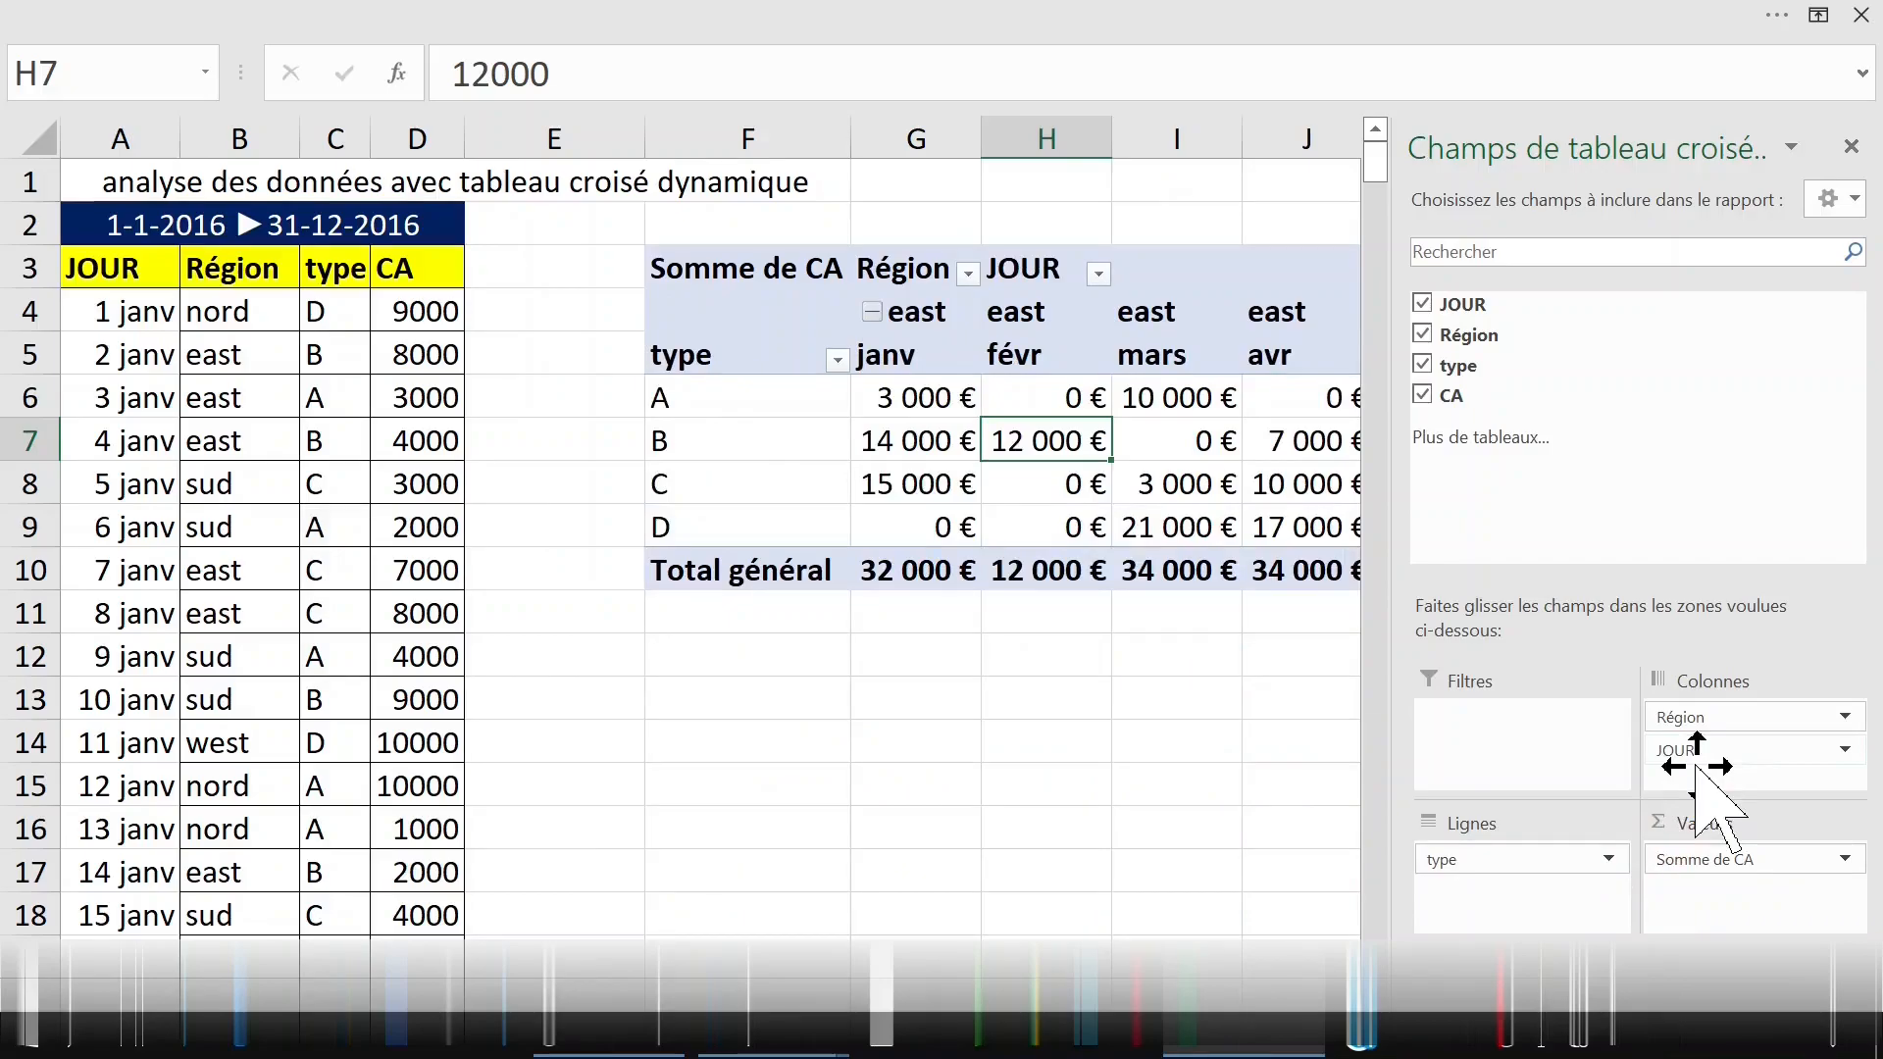
{"action": "left_click_drag", "start_coordinate": [1719, 756], "coordinate": [1719, 717]}
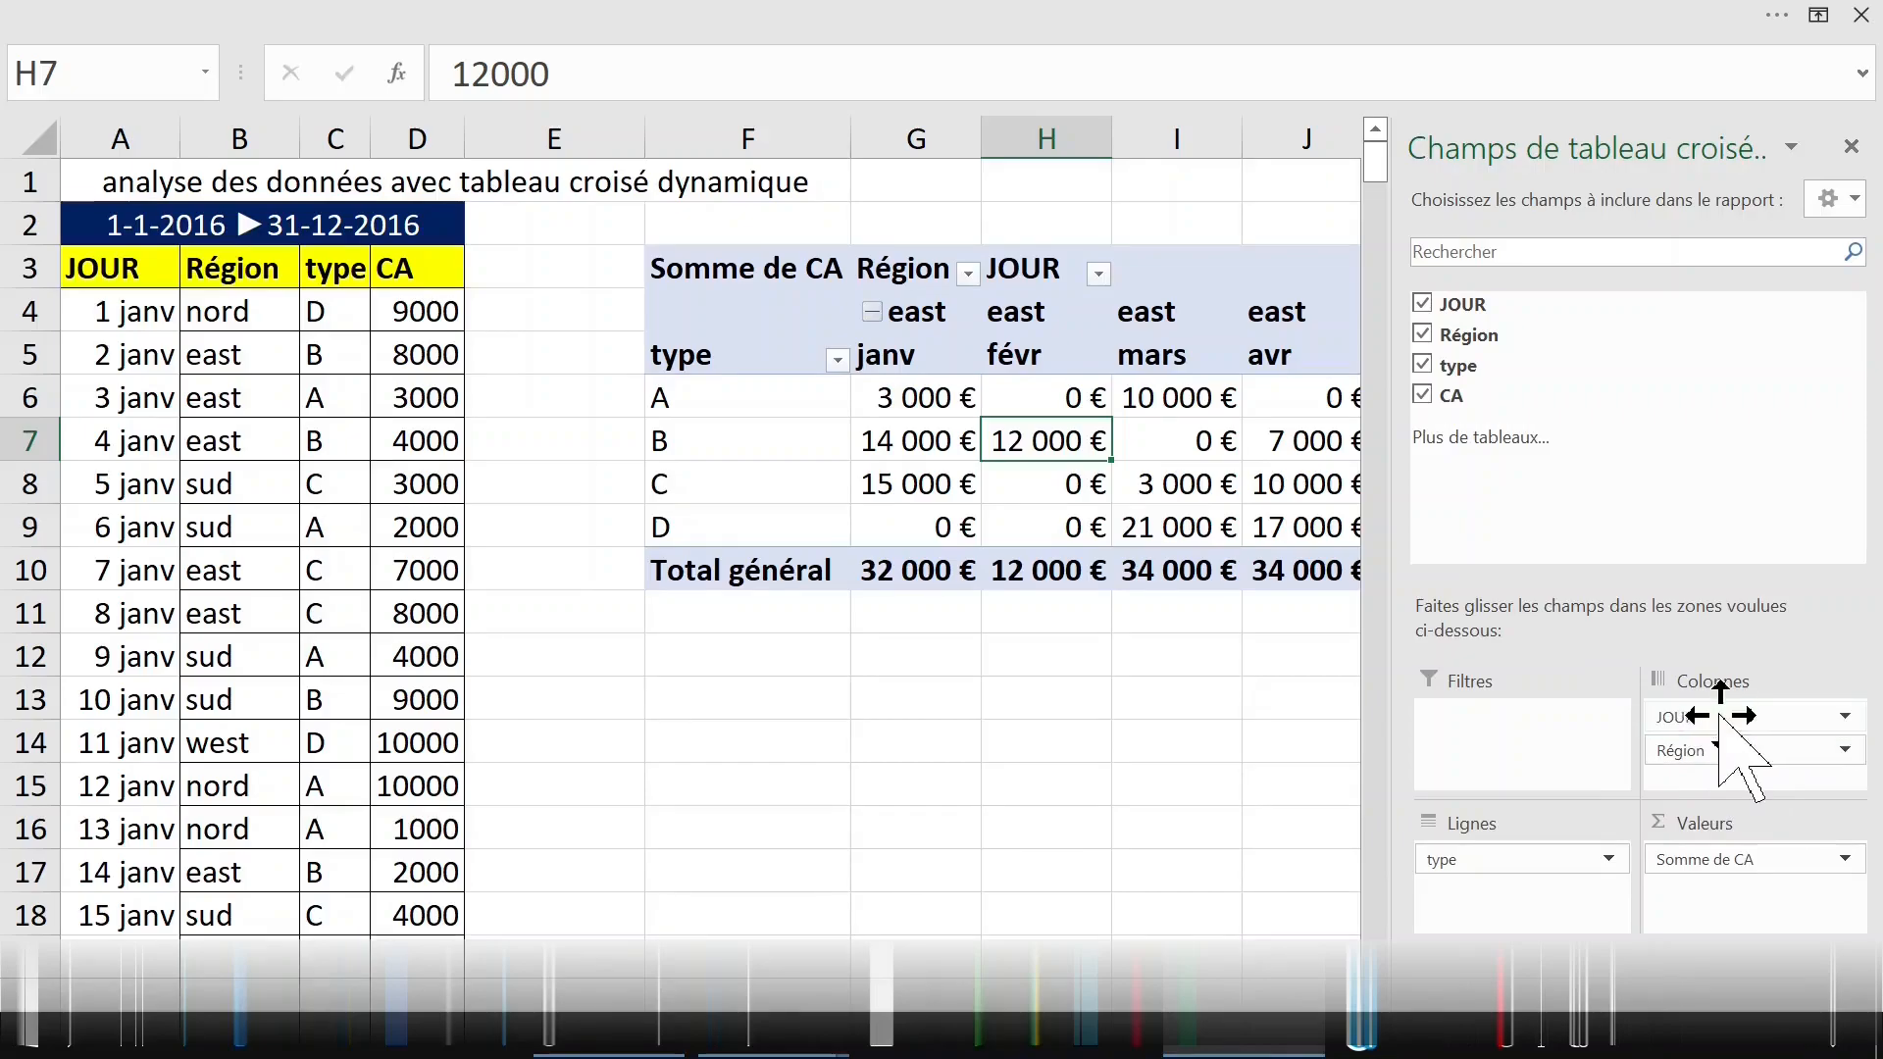
{"action": "left_click", "coordinate": [933, 706]}
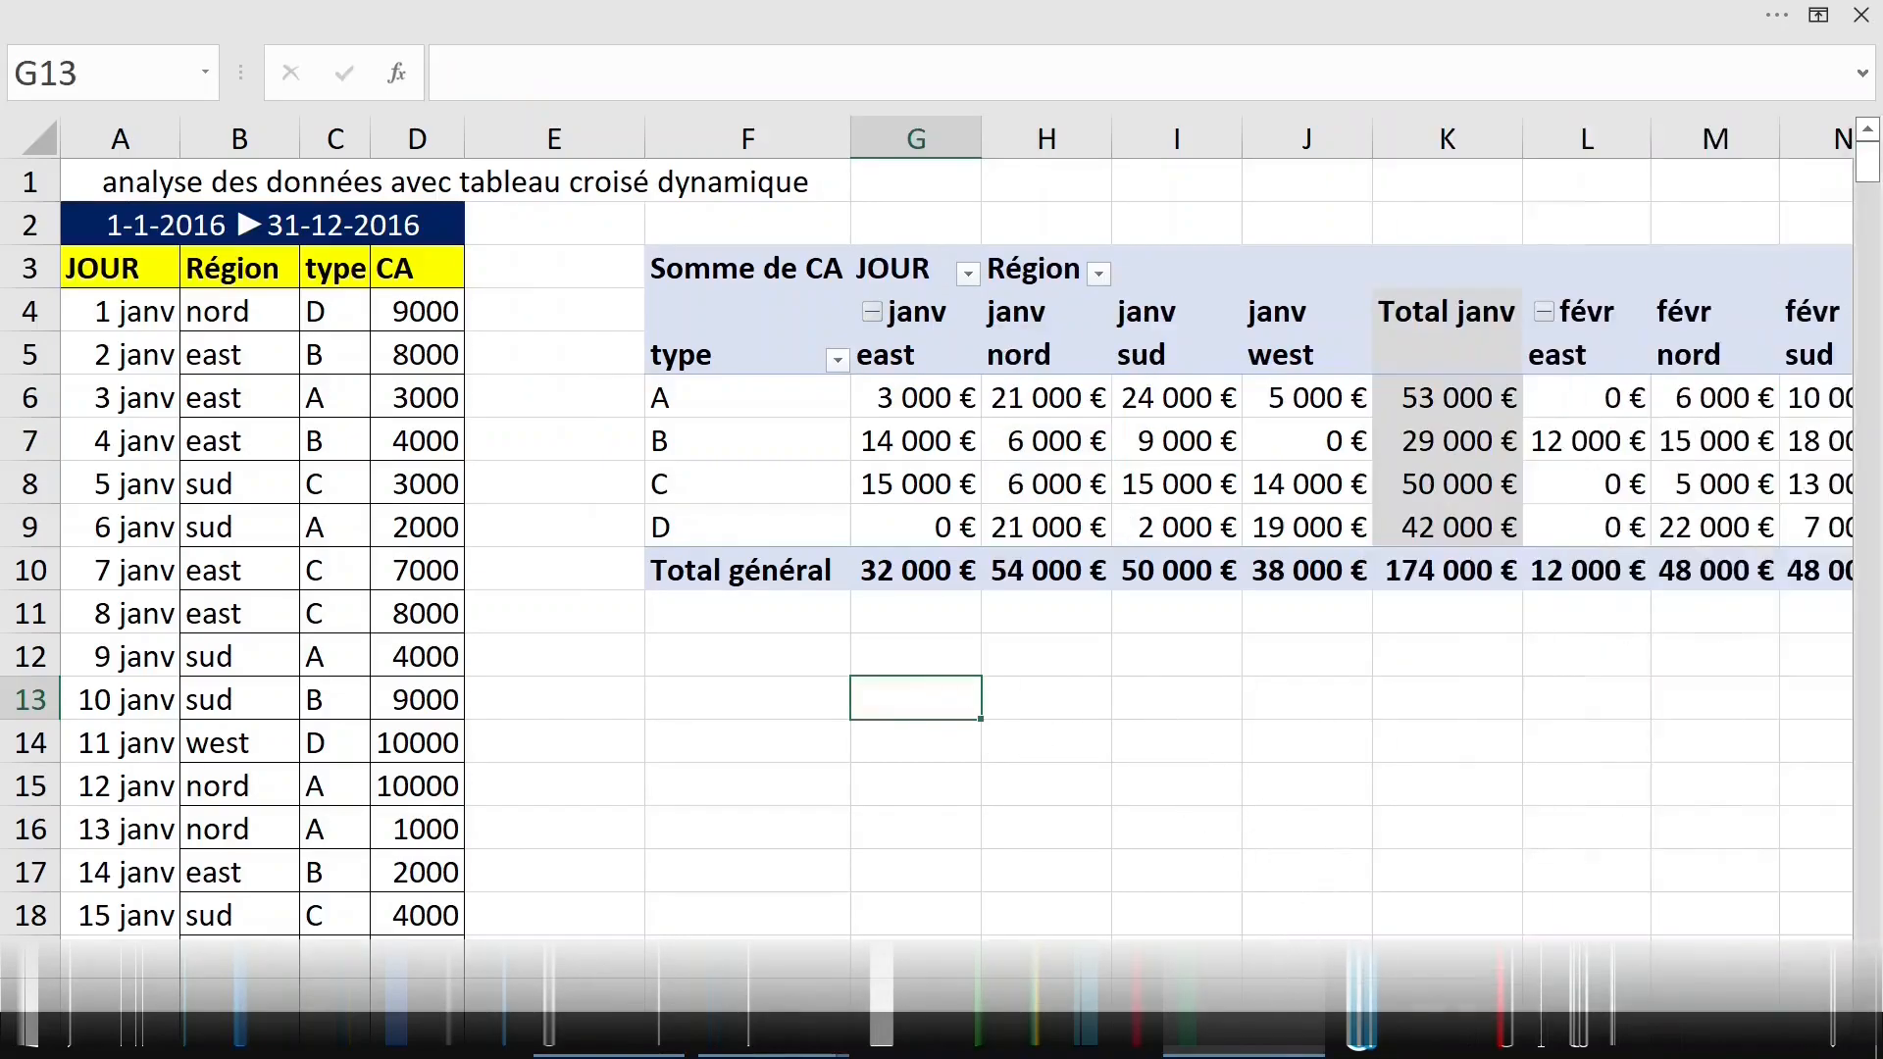
{"action": "left_click_drag", "start_coordinate": [1304, 999], "coordinate": [1128, 999]}
- Move the Région field to rows, reorder the rows so type sits beneath Région, and close the field list
{"action": "left_click", "coordinate": [756, 408]}
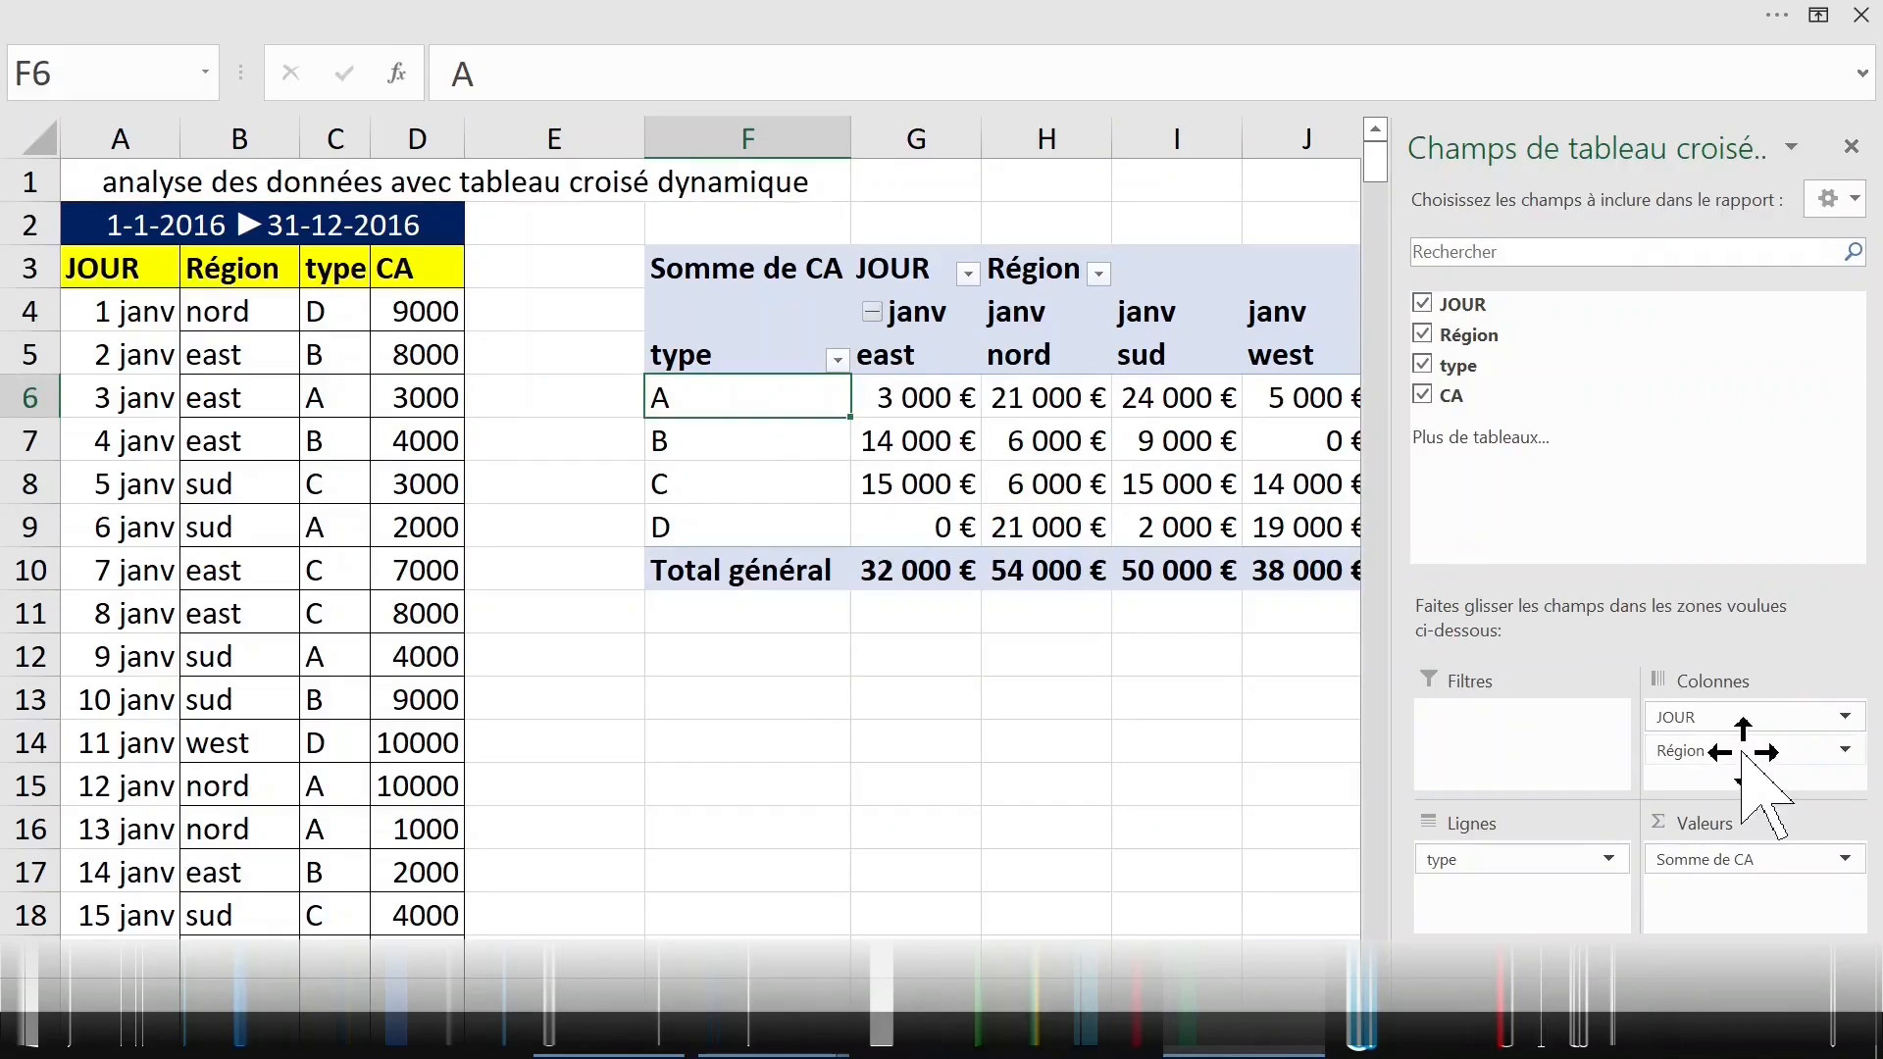
{"action": "left_click_drag", "start_coordinate": [1743, 753], "coordinate": [1467, 888]}
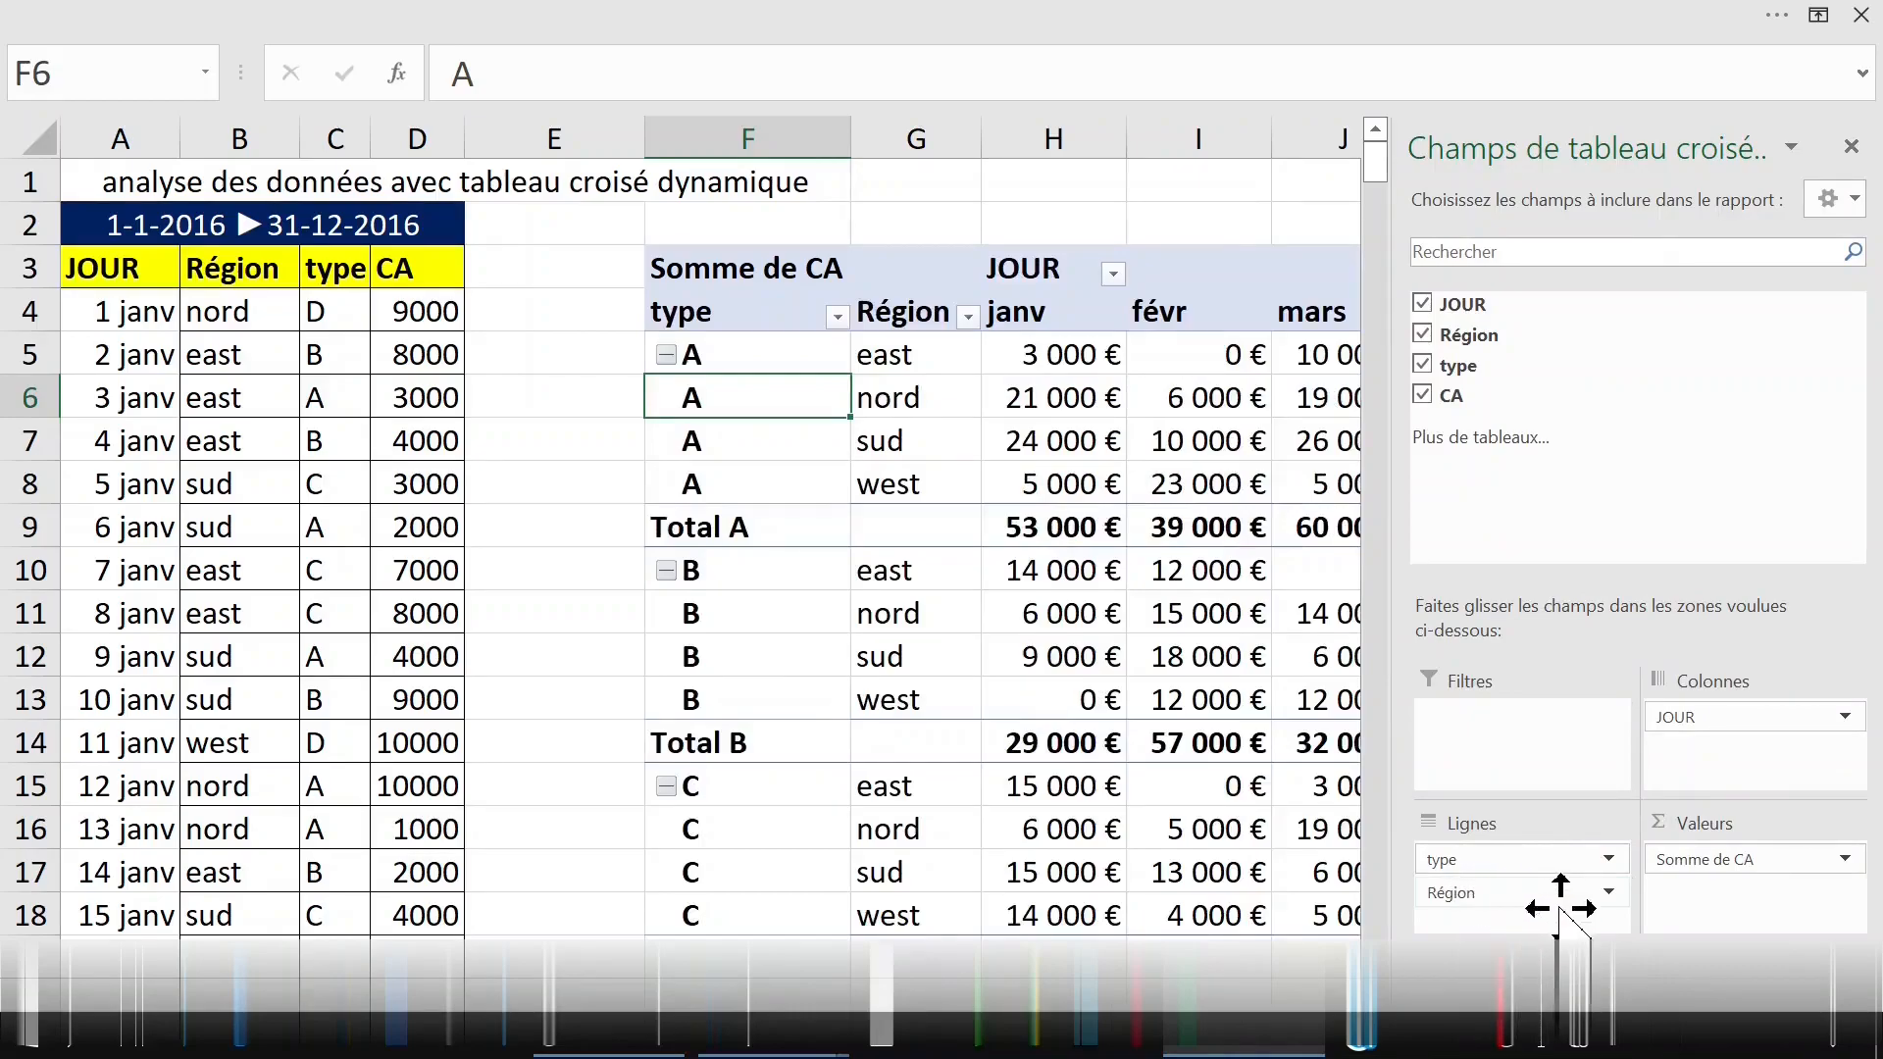
{"action": "mouse_move", "coordinate": [1506, 863]}
{"action": "left_mouse_down"}
{"action": "mouse_move", "coordinate": [1533, 930]}
{"action": "mouse_move", "coordinate": [1501, 912]}
{"action": "left_mouse_up"}
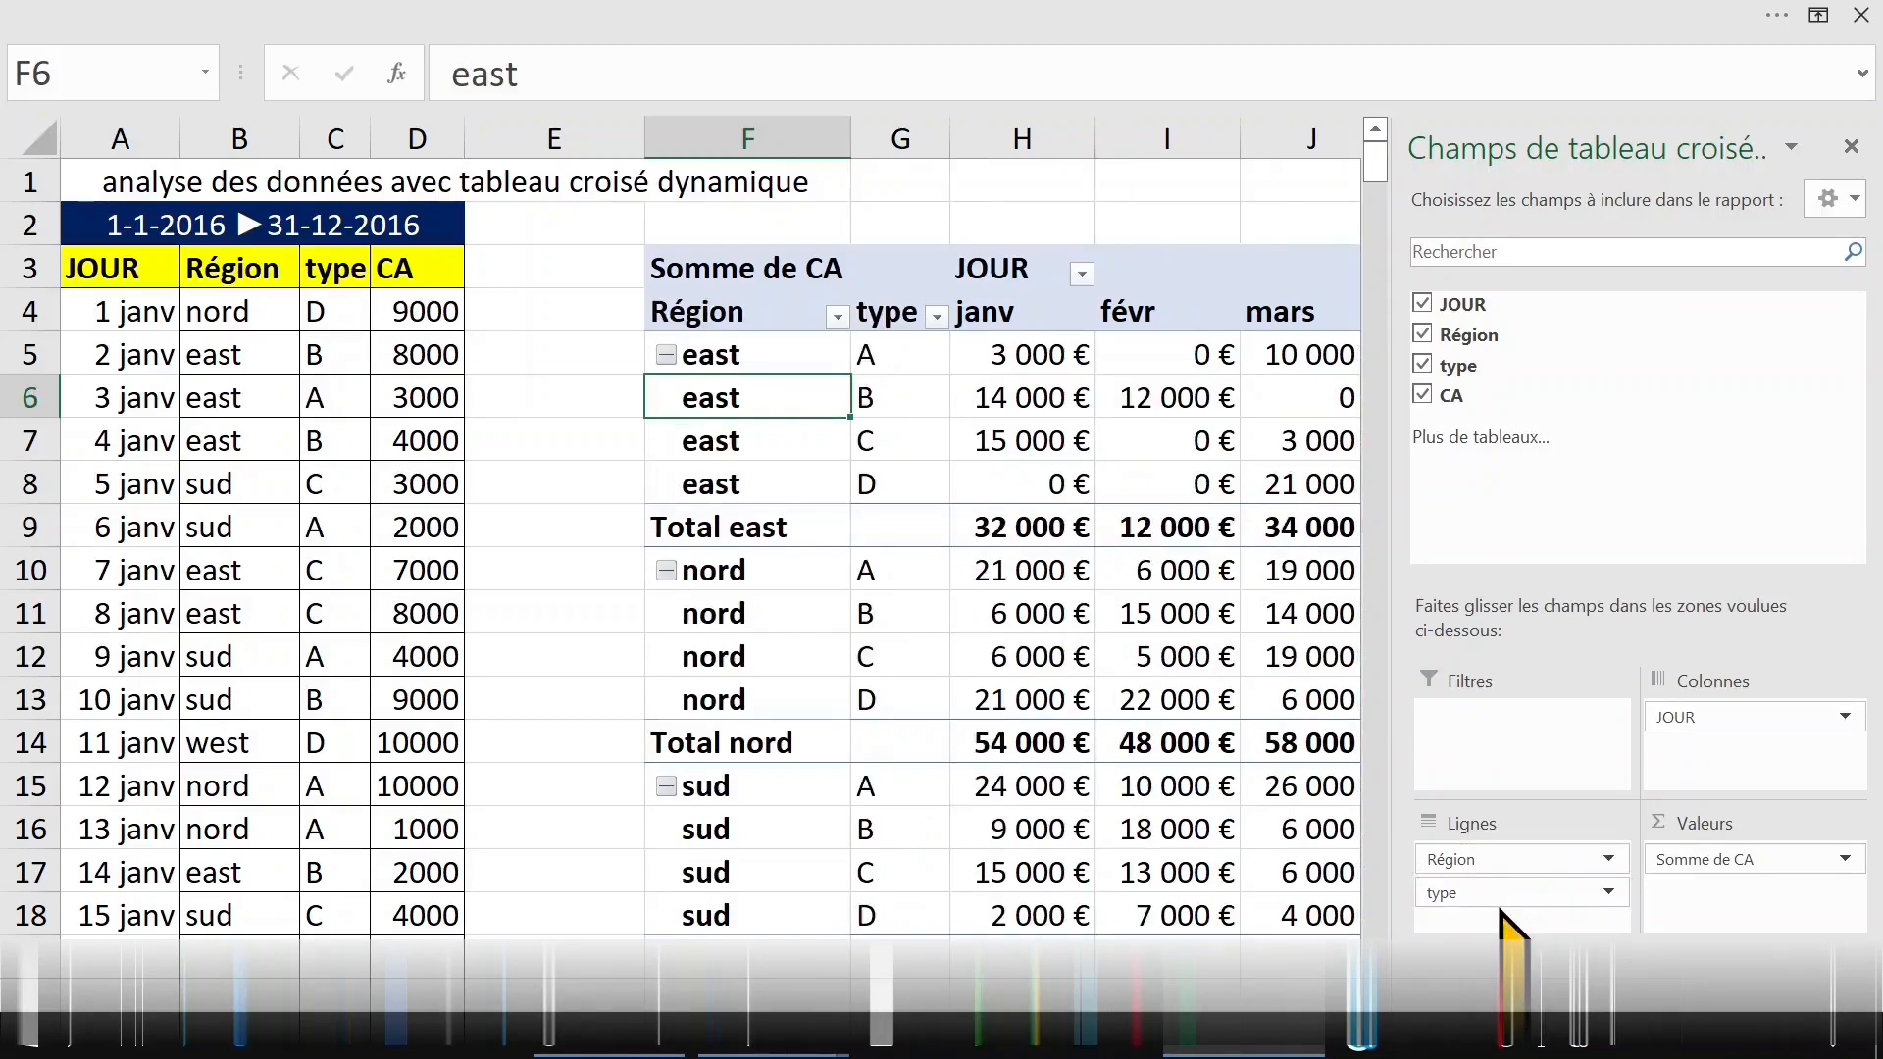
{"action": "left_click", "coordinate": [966, 525]}
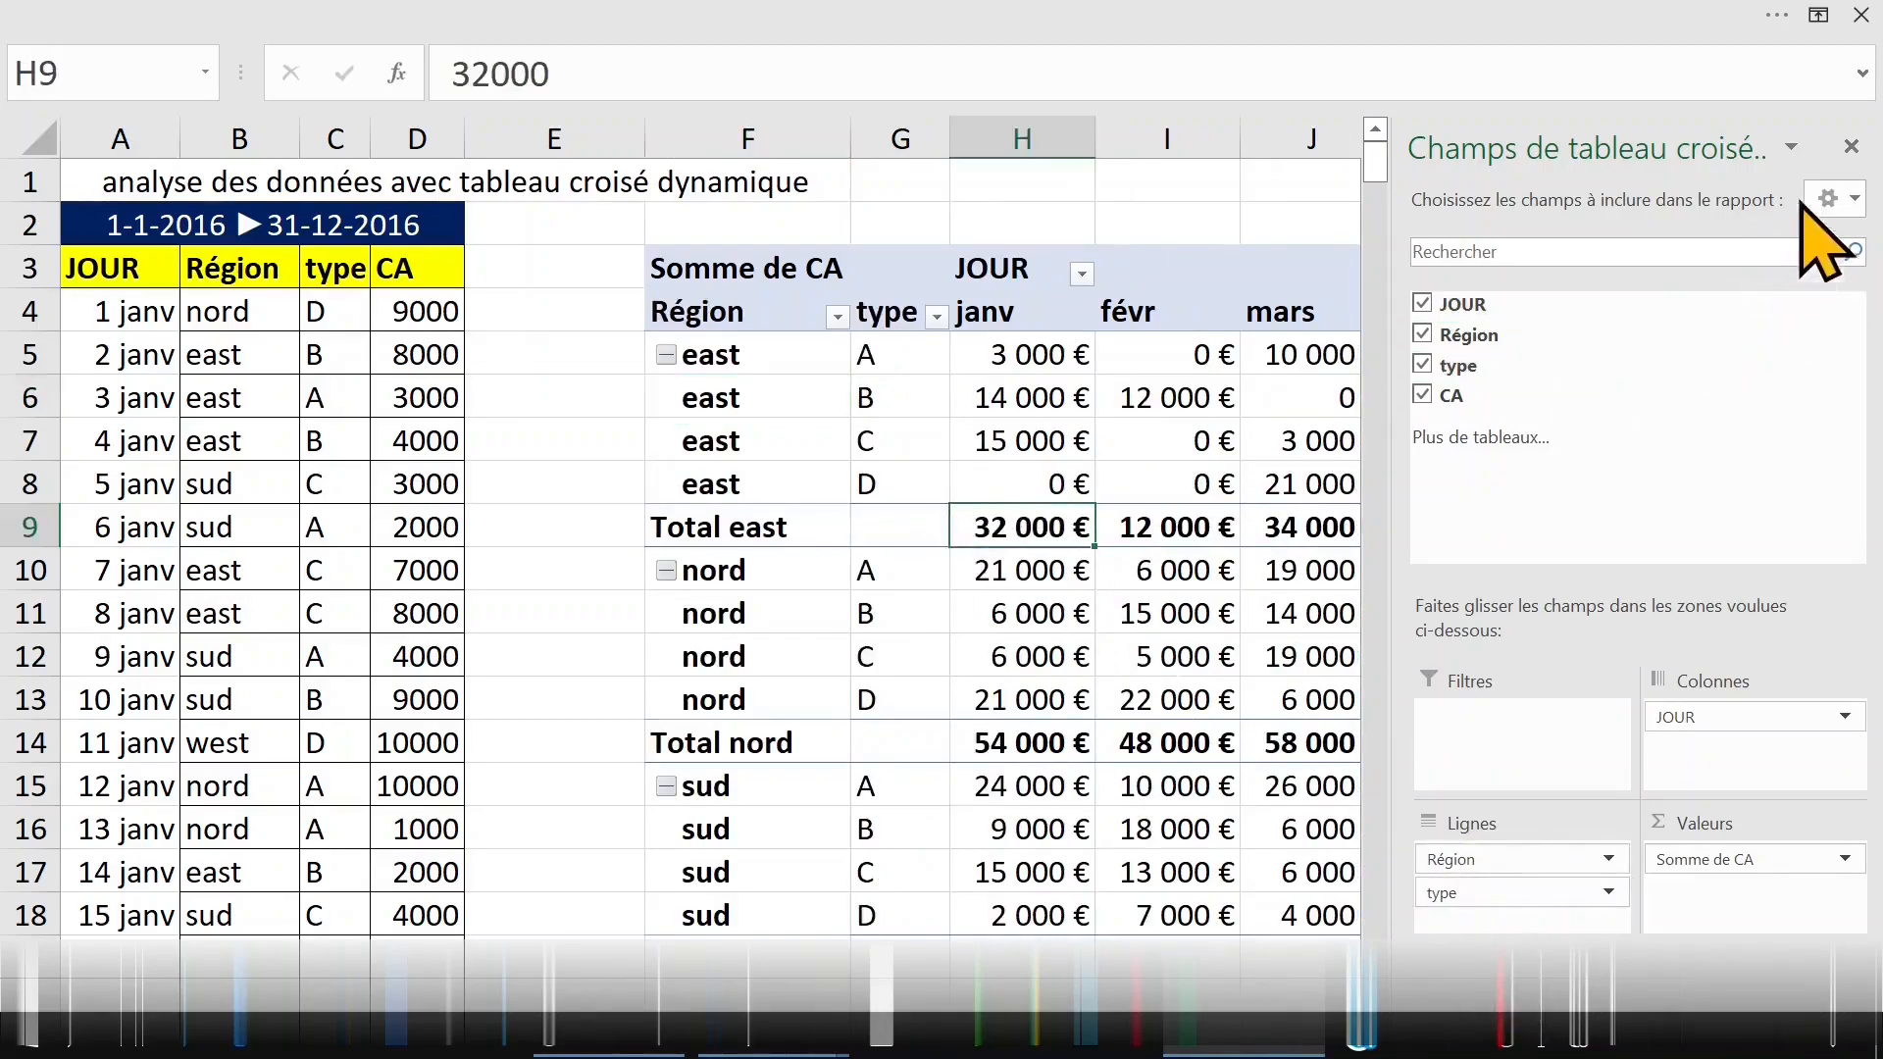
{"action": "left_click", "coordinate": [1851, 146]}
- Examine the rearranged pivot table: the type rows within each region, the month columns from janv to avr, and their values
{"action": "left_click", "coordinate": [1138, 406]}
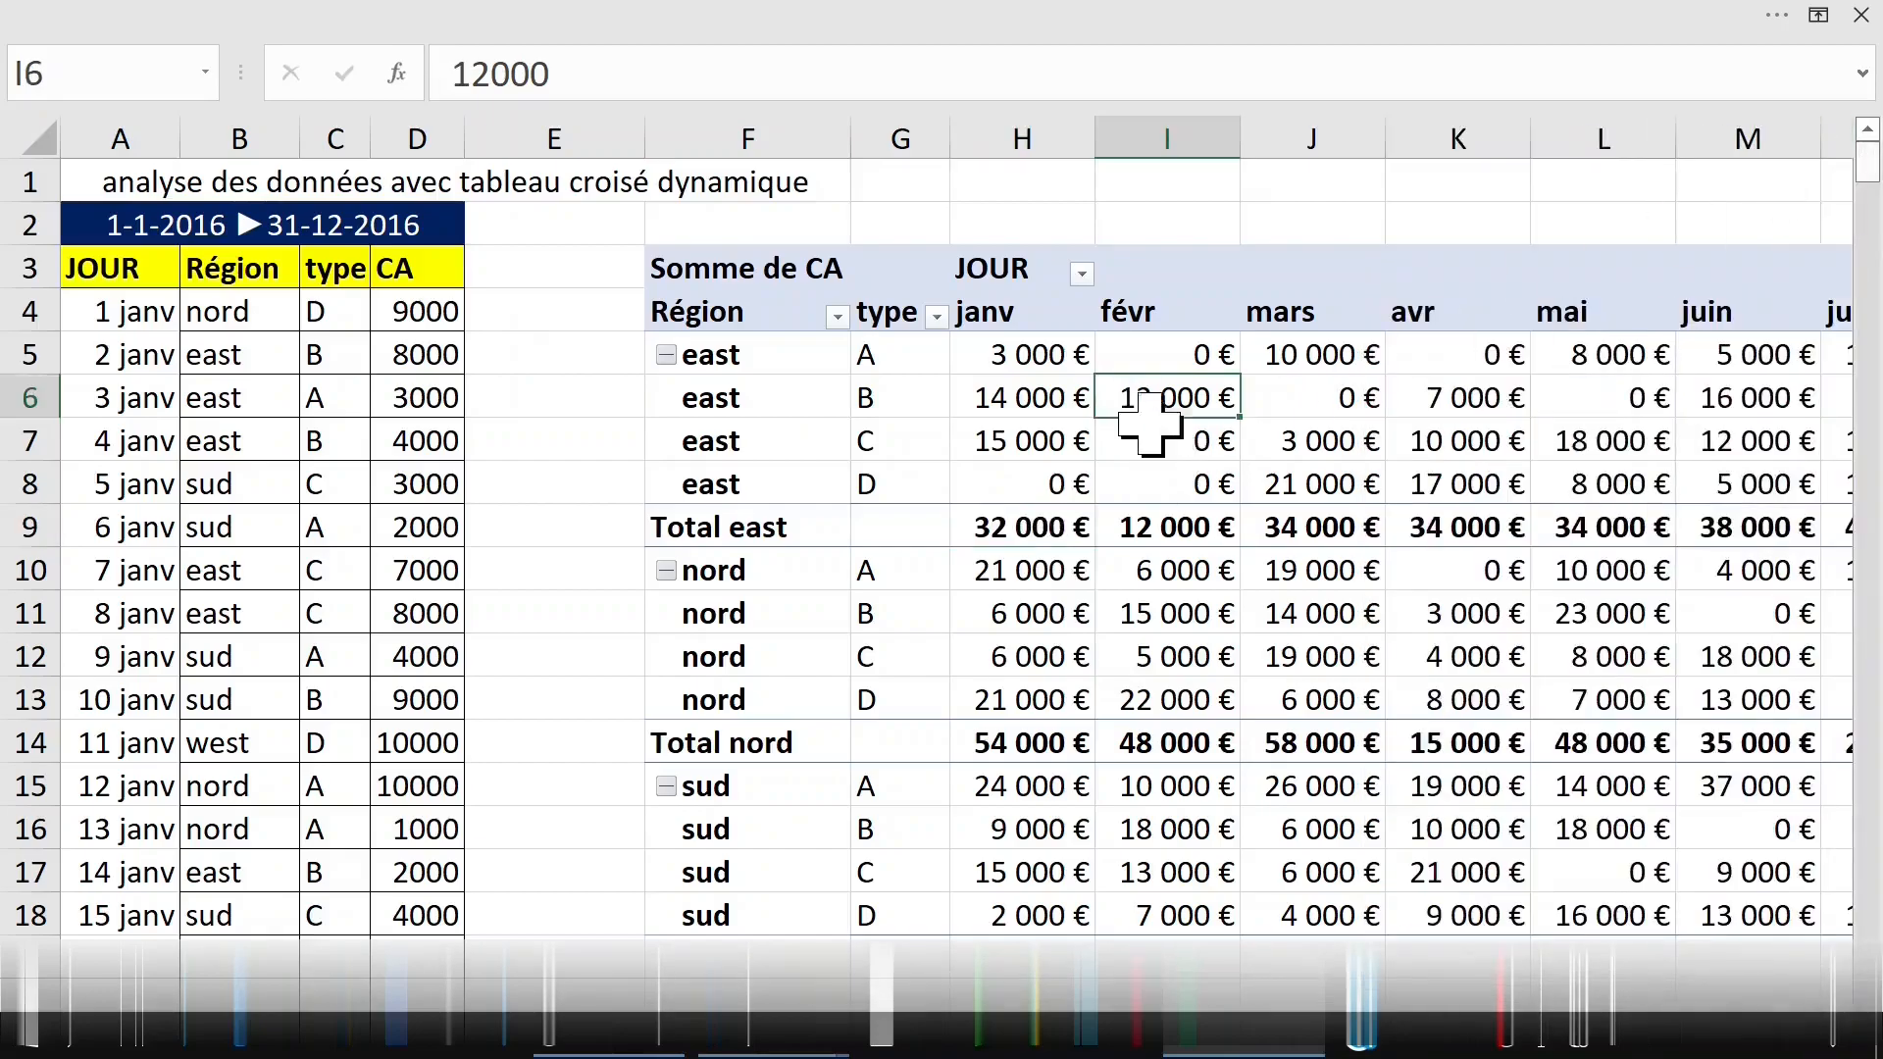
{"action": "left_click", "coordinate": [998, 348]}
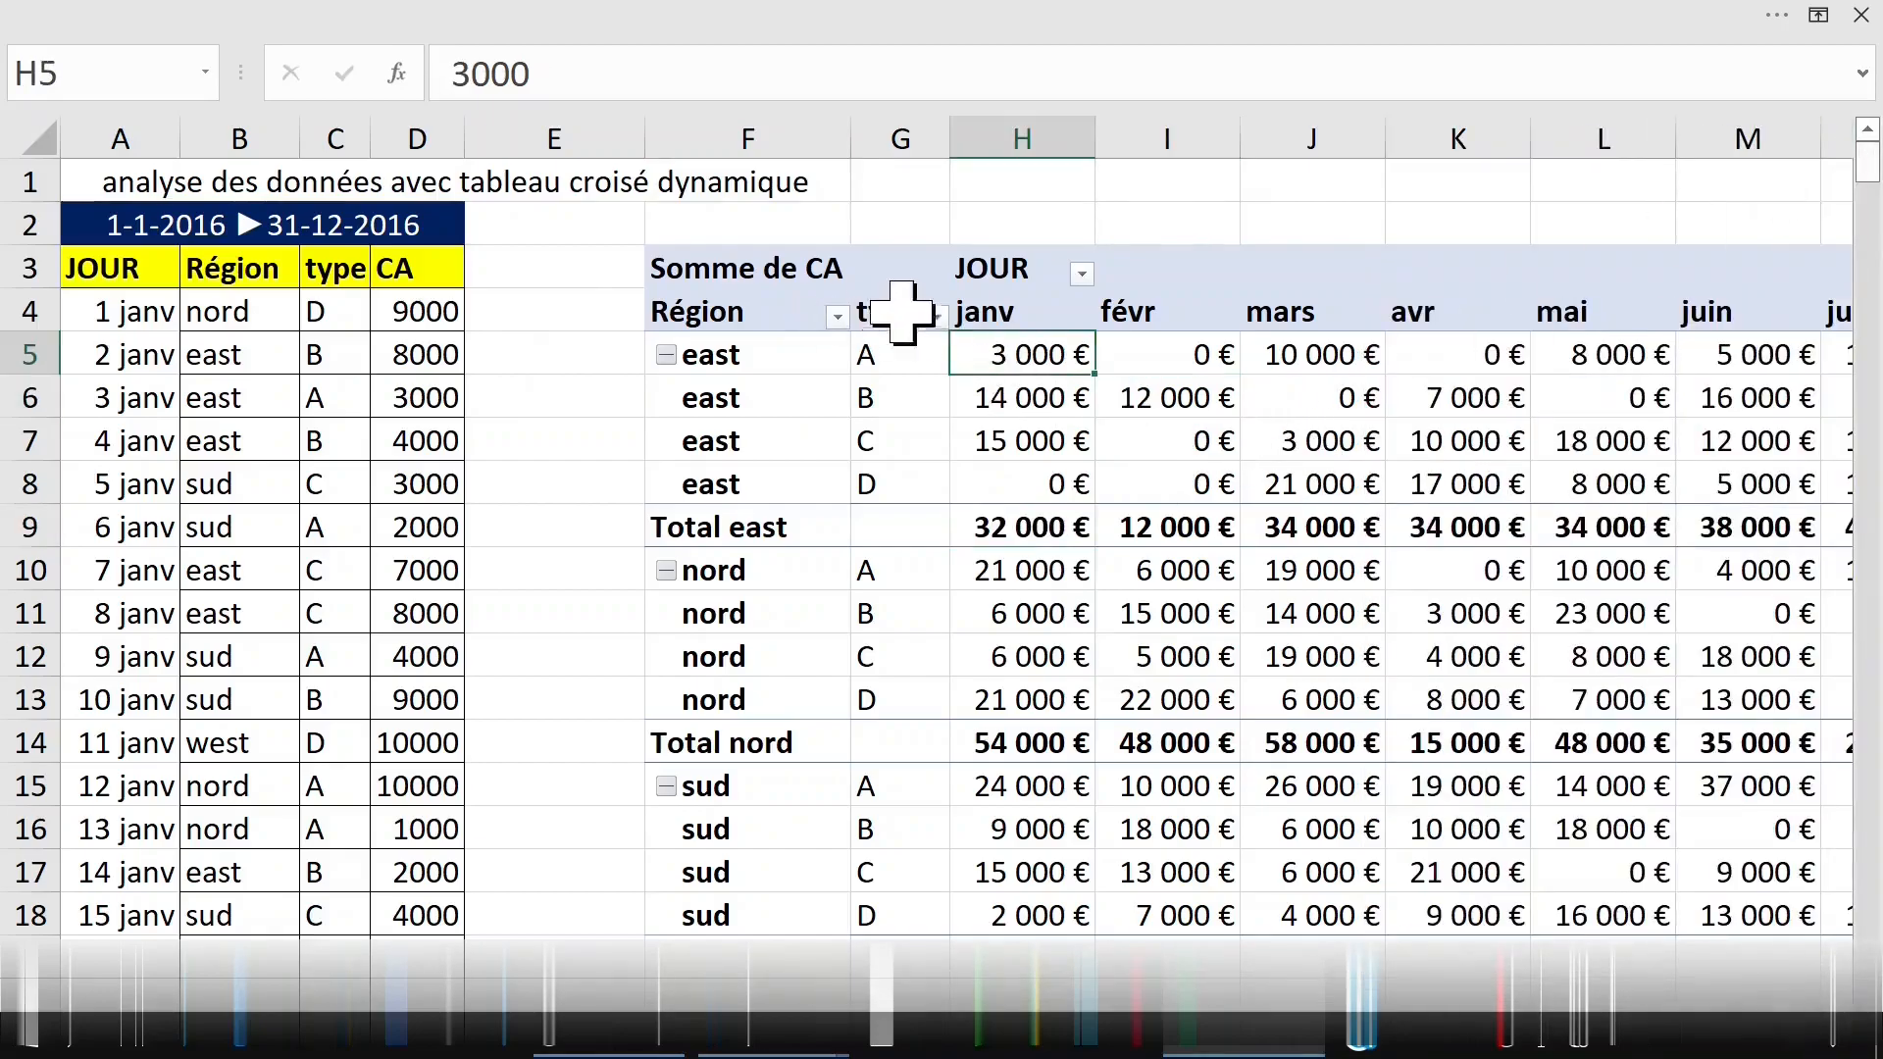
{"action": "left_click", "coordinate": [893, 310]}
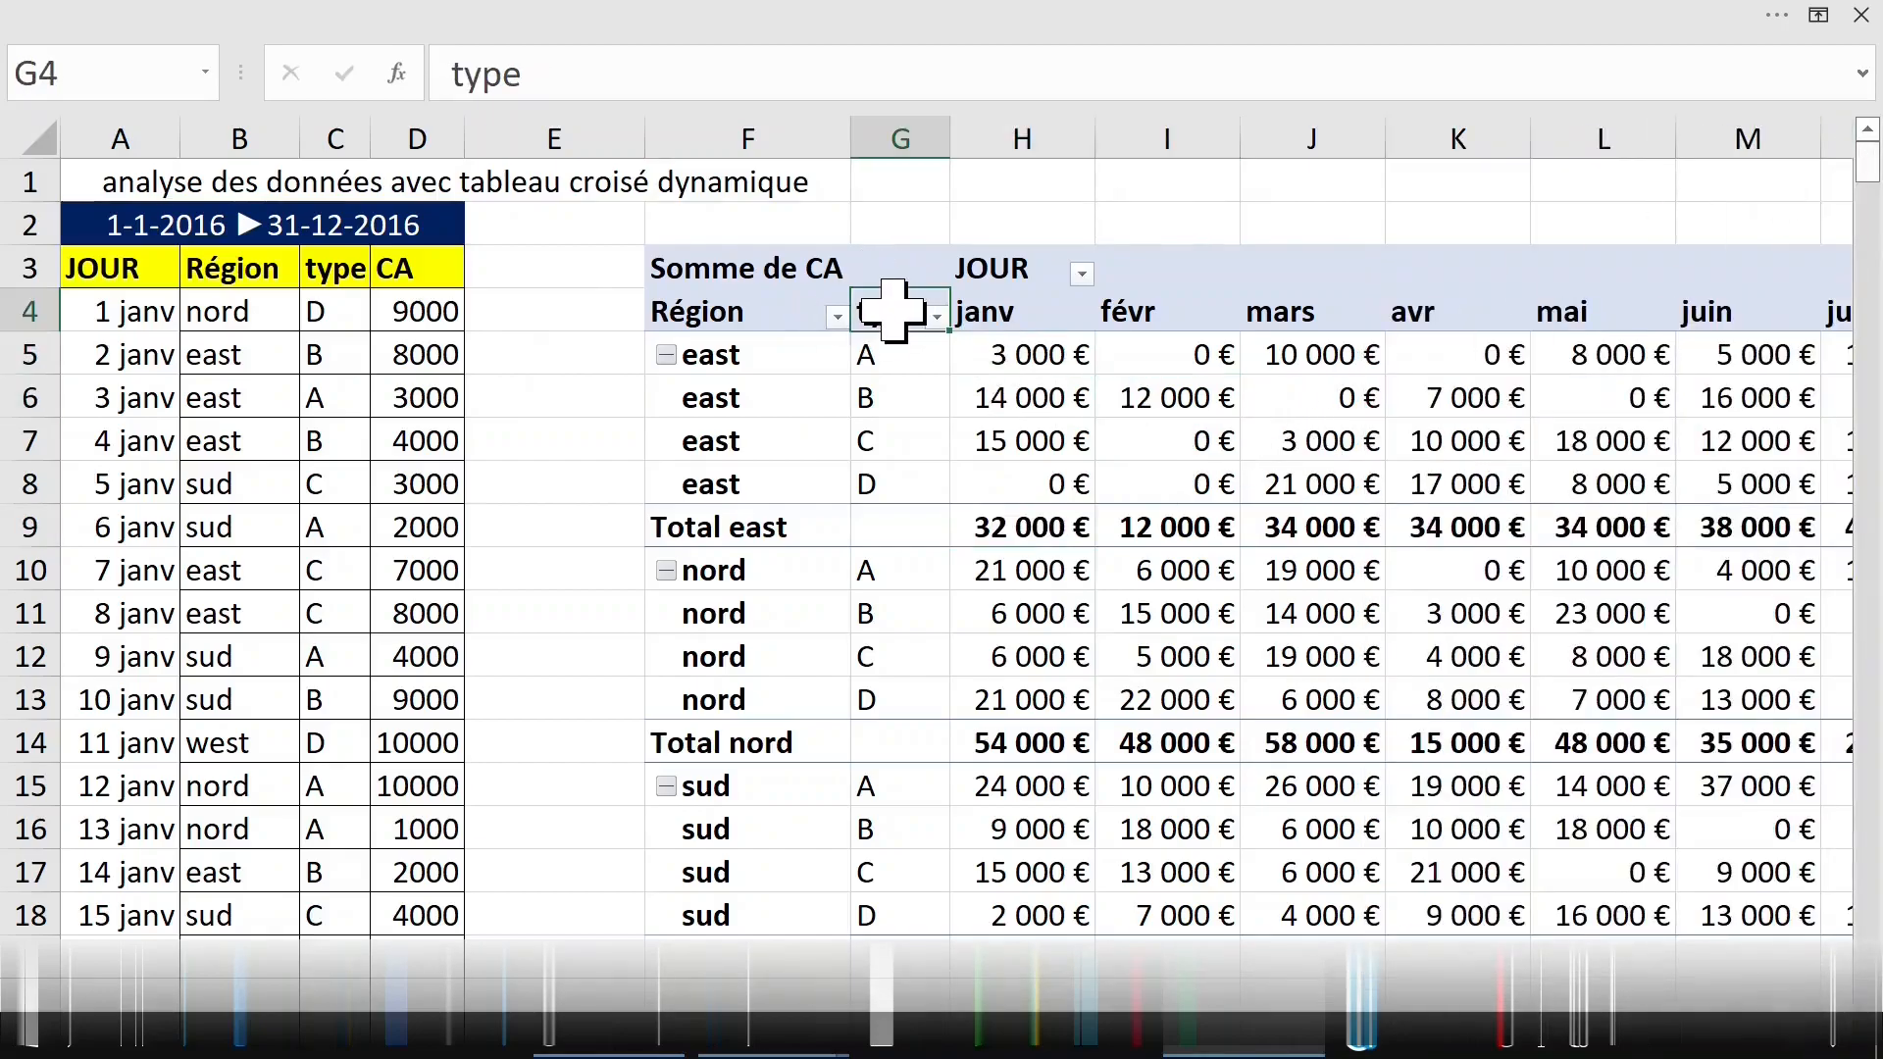
{"action": "left_click", "coordinate": [986, 285]}
{"action": "left_click", "coordinate": [1167, 280]}
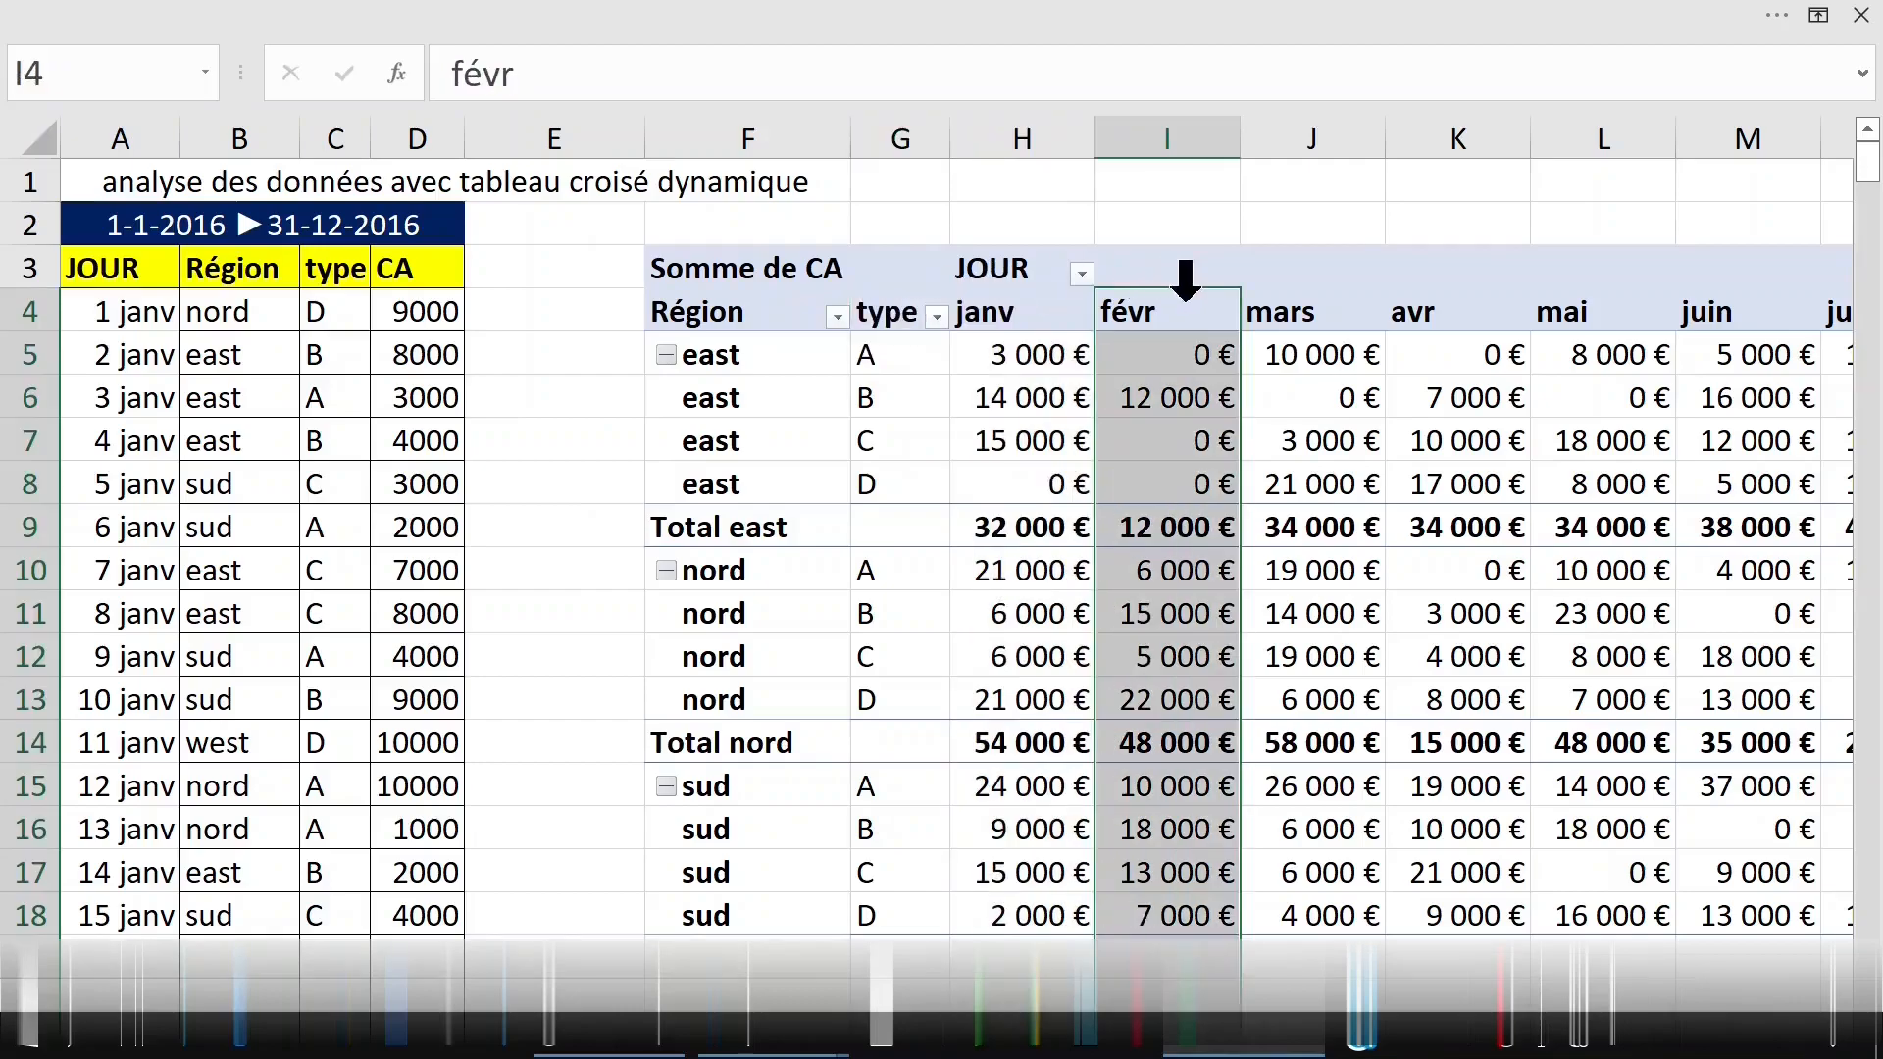
{"action": "left_click", "coordinate": [1296, 280]}
{"action": "left_click", "coordinate": [1440, 304]}
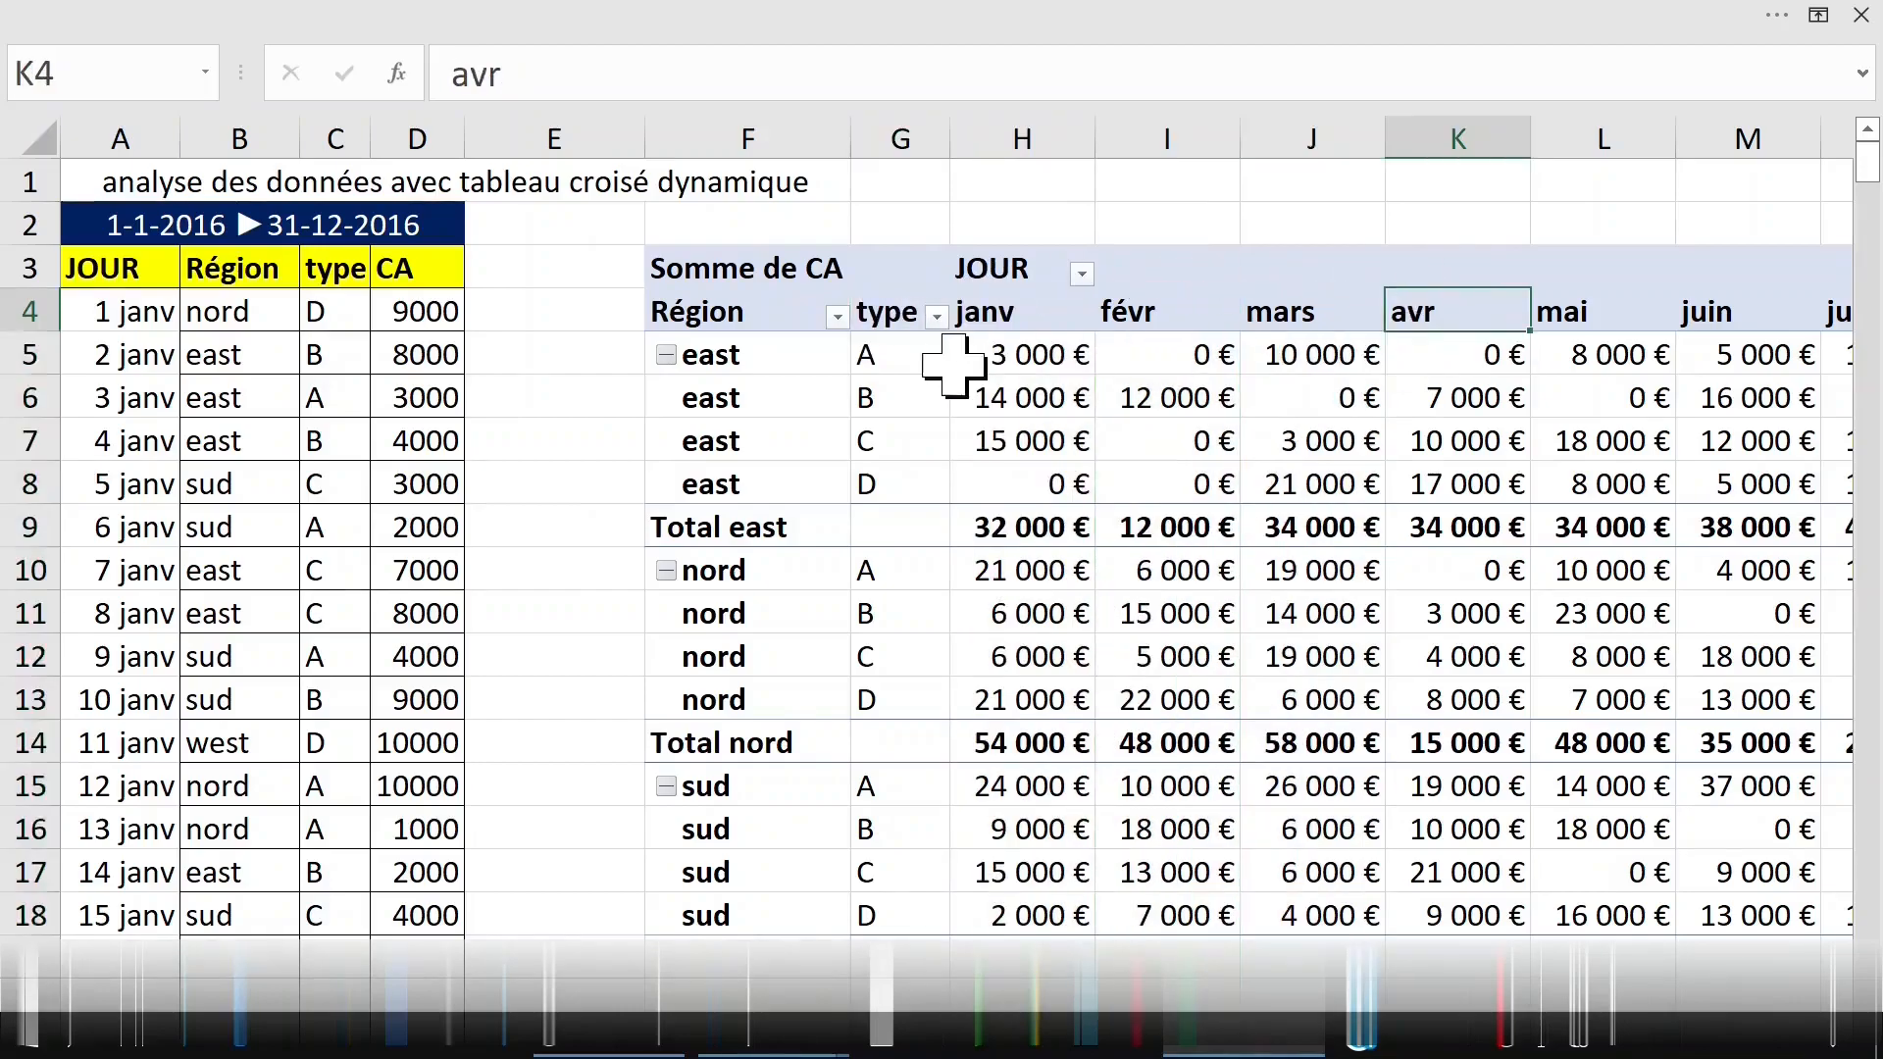
{"action": "left_click", "coordinate": [868, 405]}
{"action": "left_click", "coordinate": [868, 569]}
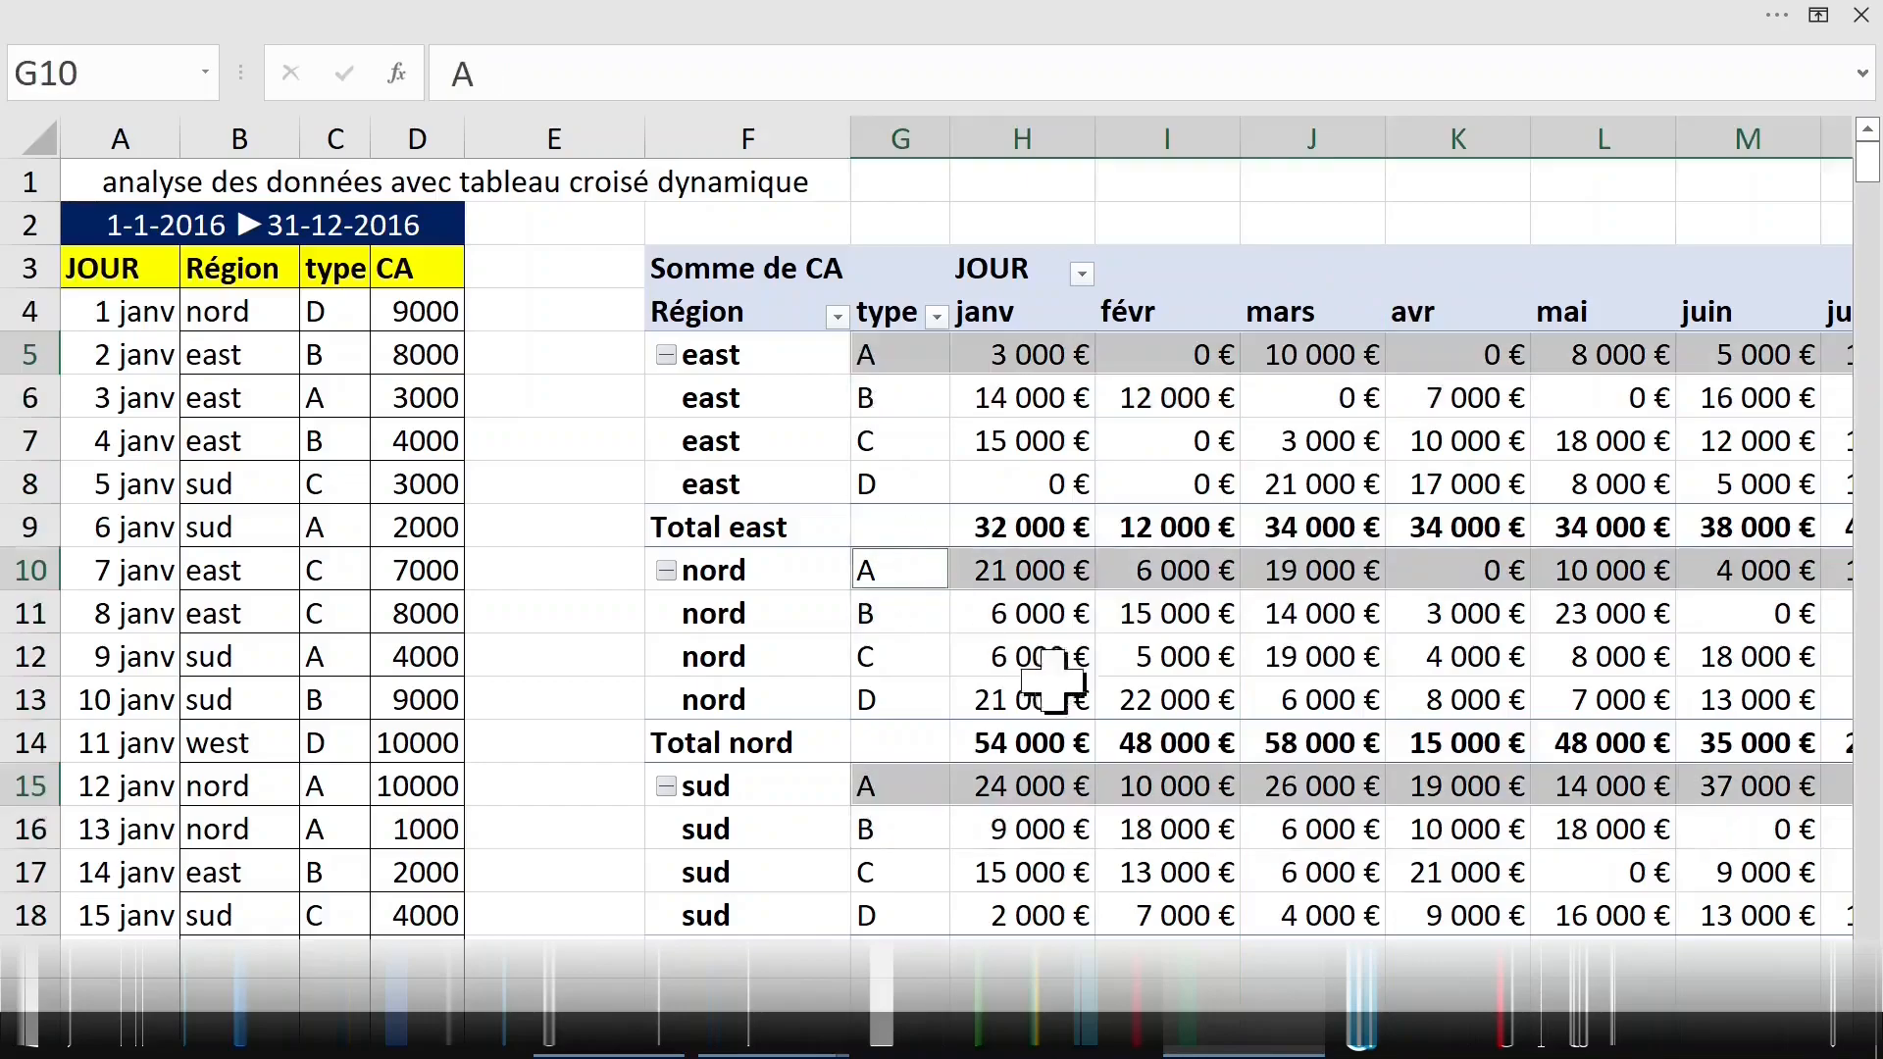
{"action": "left_click", "coordinate": [1160, 603]}
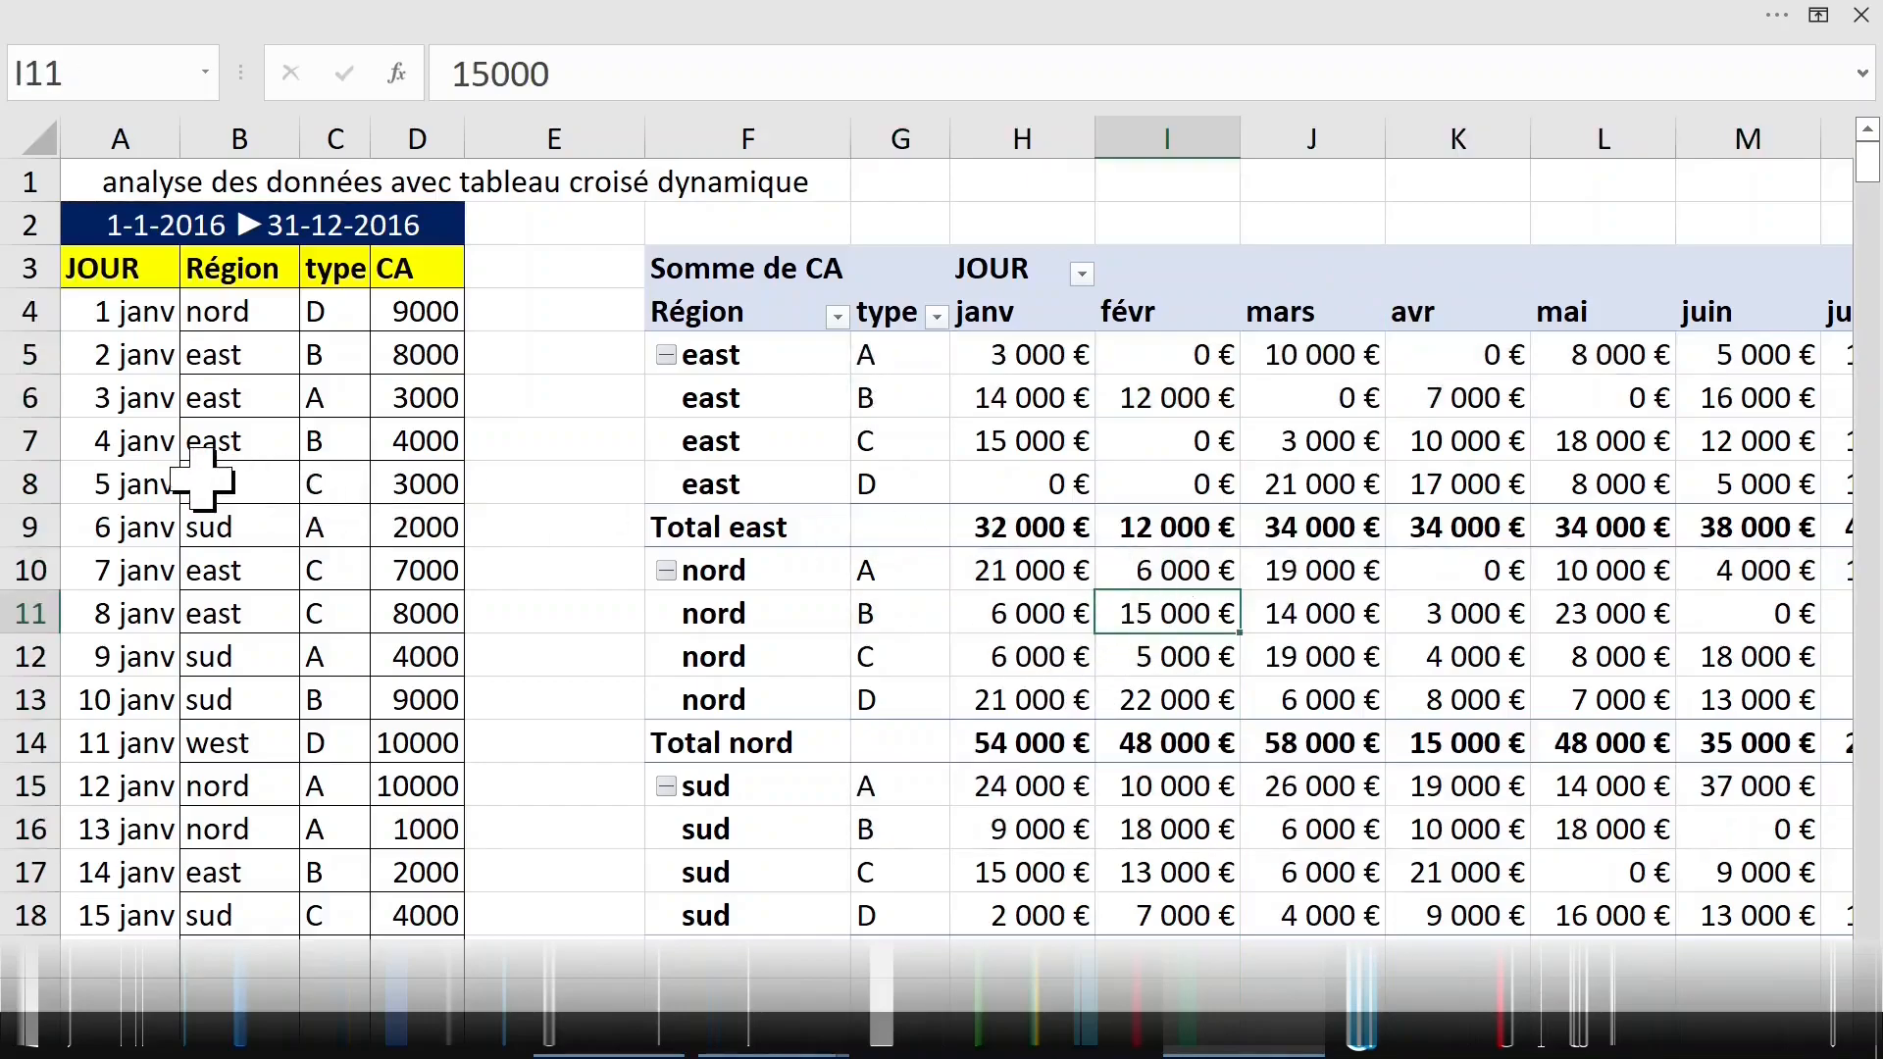
- Insert a second pivot table from the source data in columns A to D on a new worksheet
{"action": "left_click", "coordinate": [204, 480]}
{"action": "left_click", "coordinate": [299, 14]}
{"action": "left_click", "coordinate": [255, 361]}
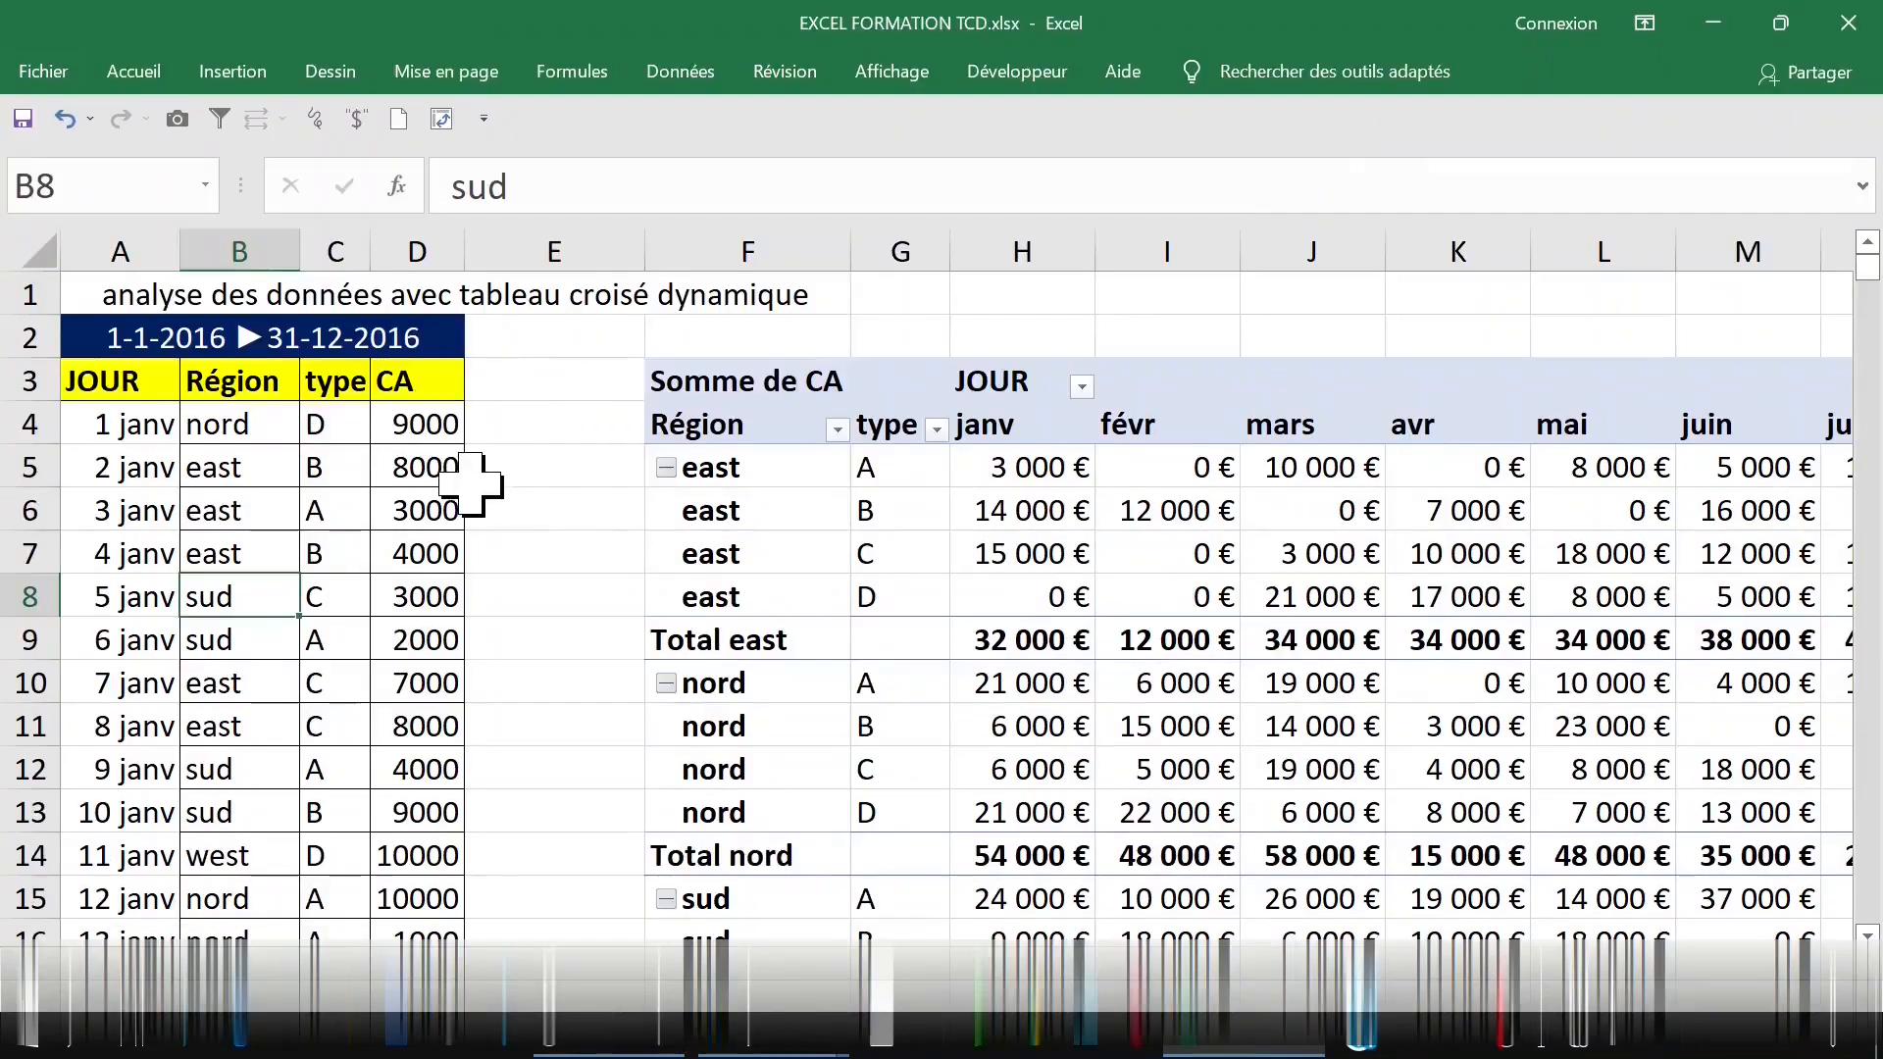
{"action": "left_click", "coordinate": [478, 480]}
{"action": "left_click", "coordinate": [225, 461]}
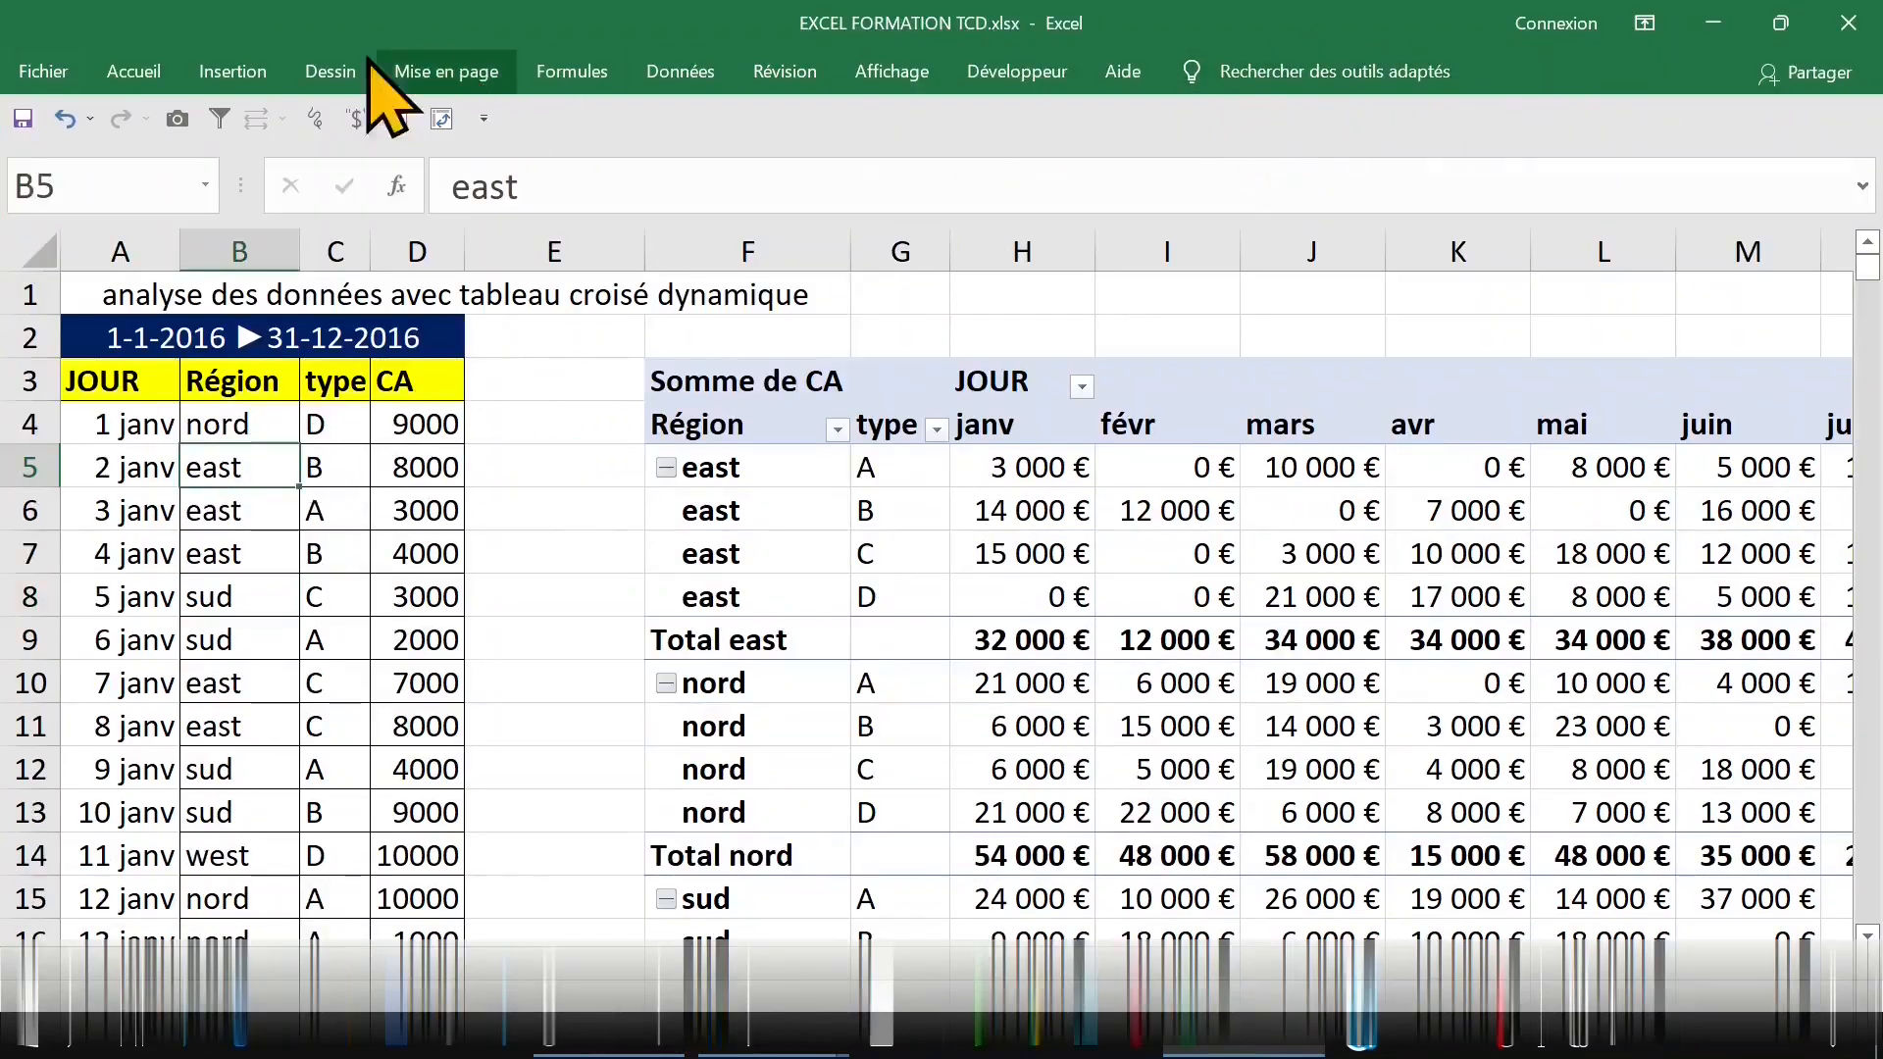
{"action": "left_click", "coordinate": [232, 74]}
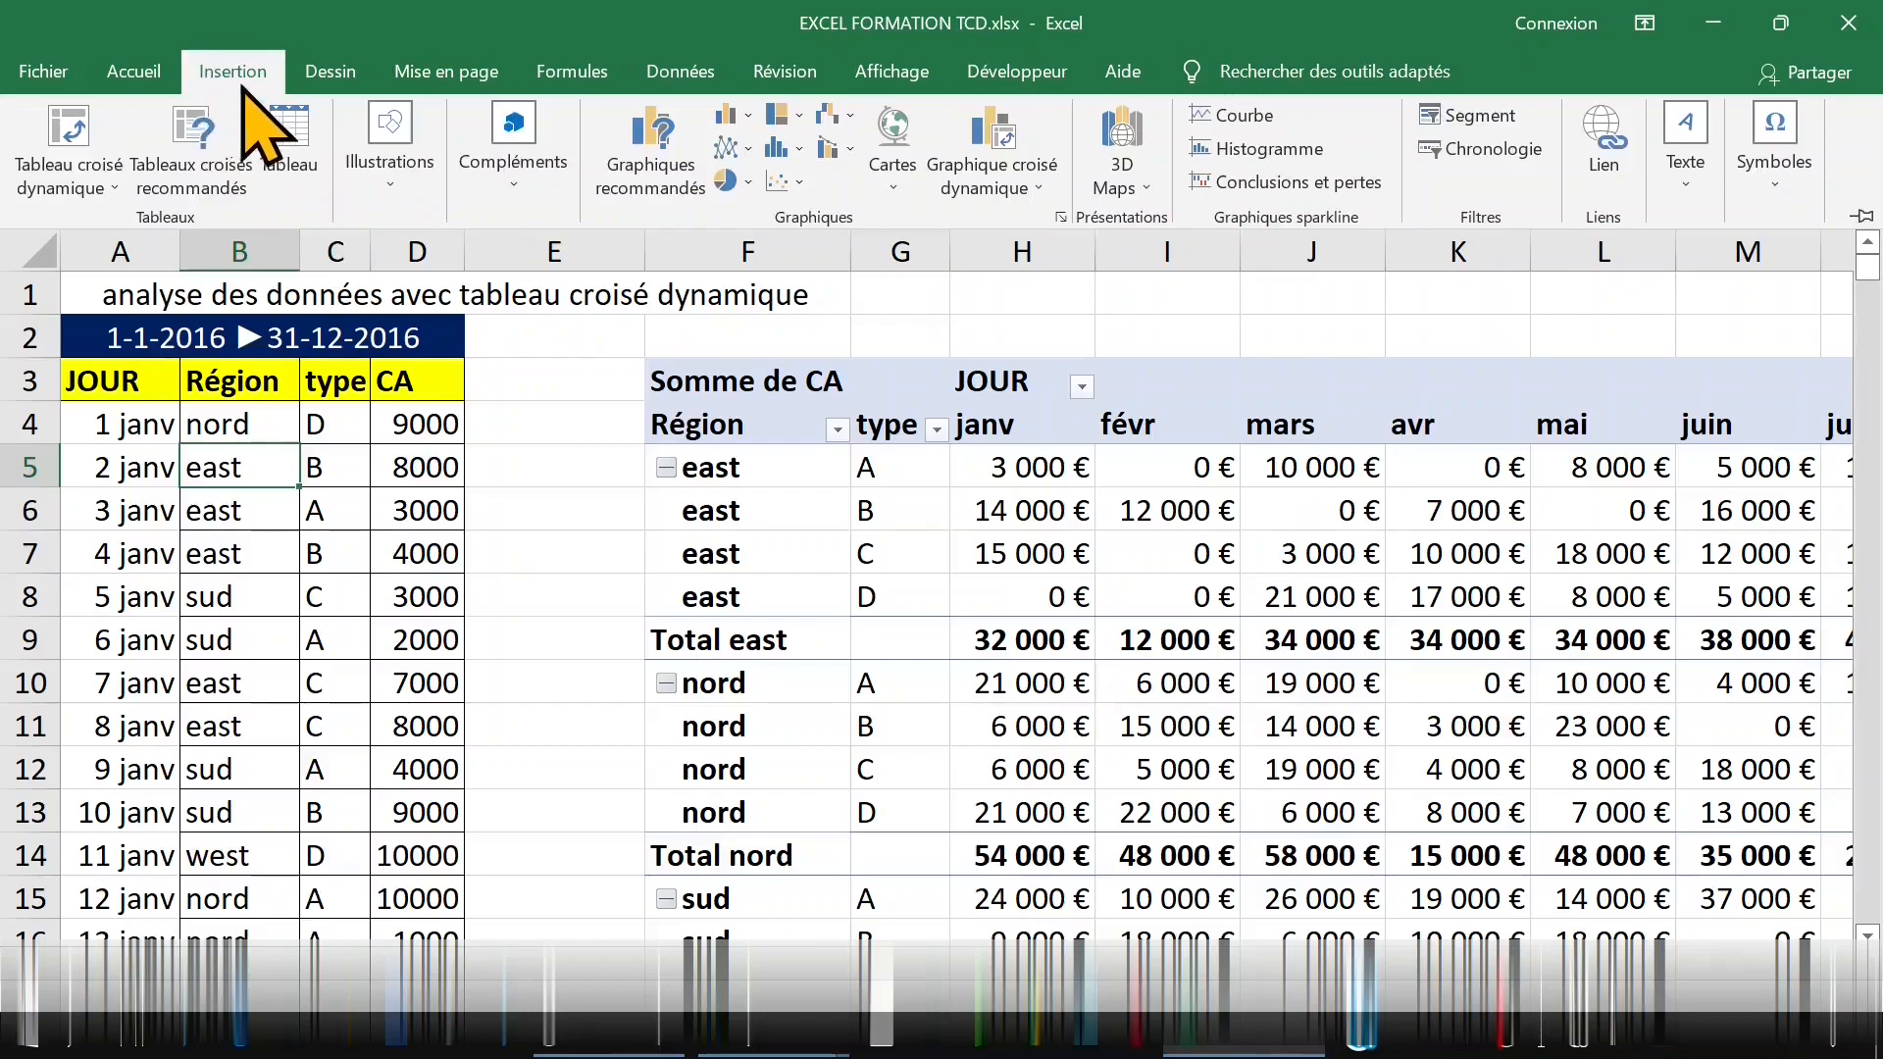
{"action": "left_click", "coordinate": [68, 147]}
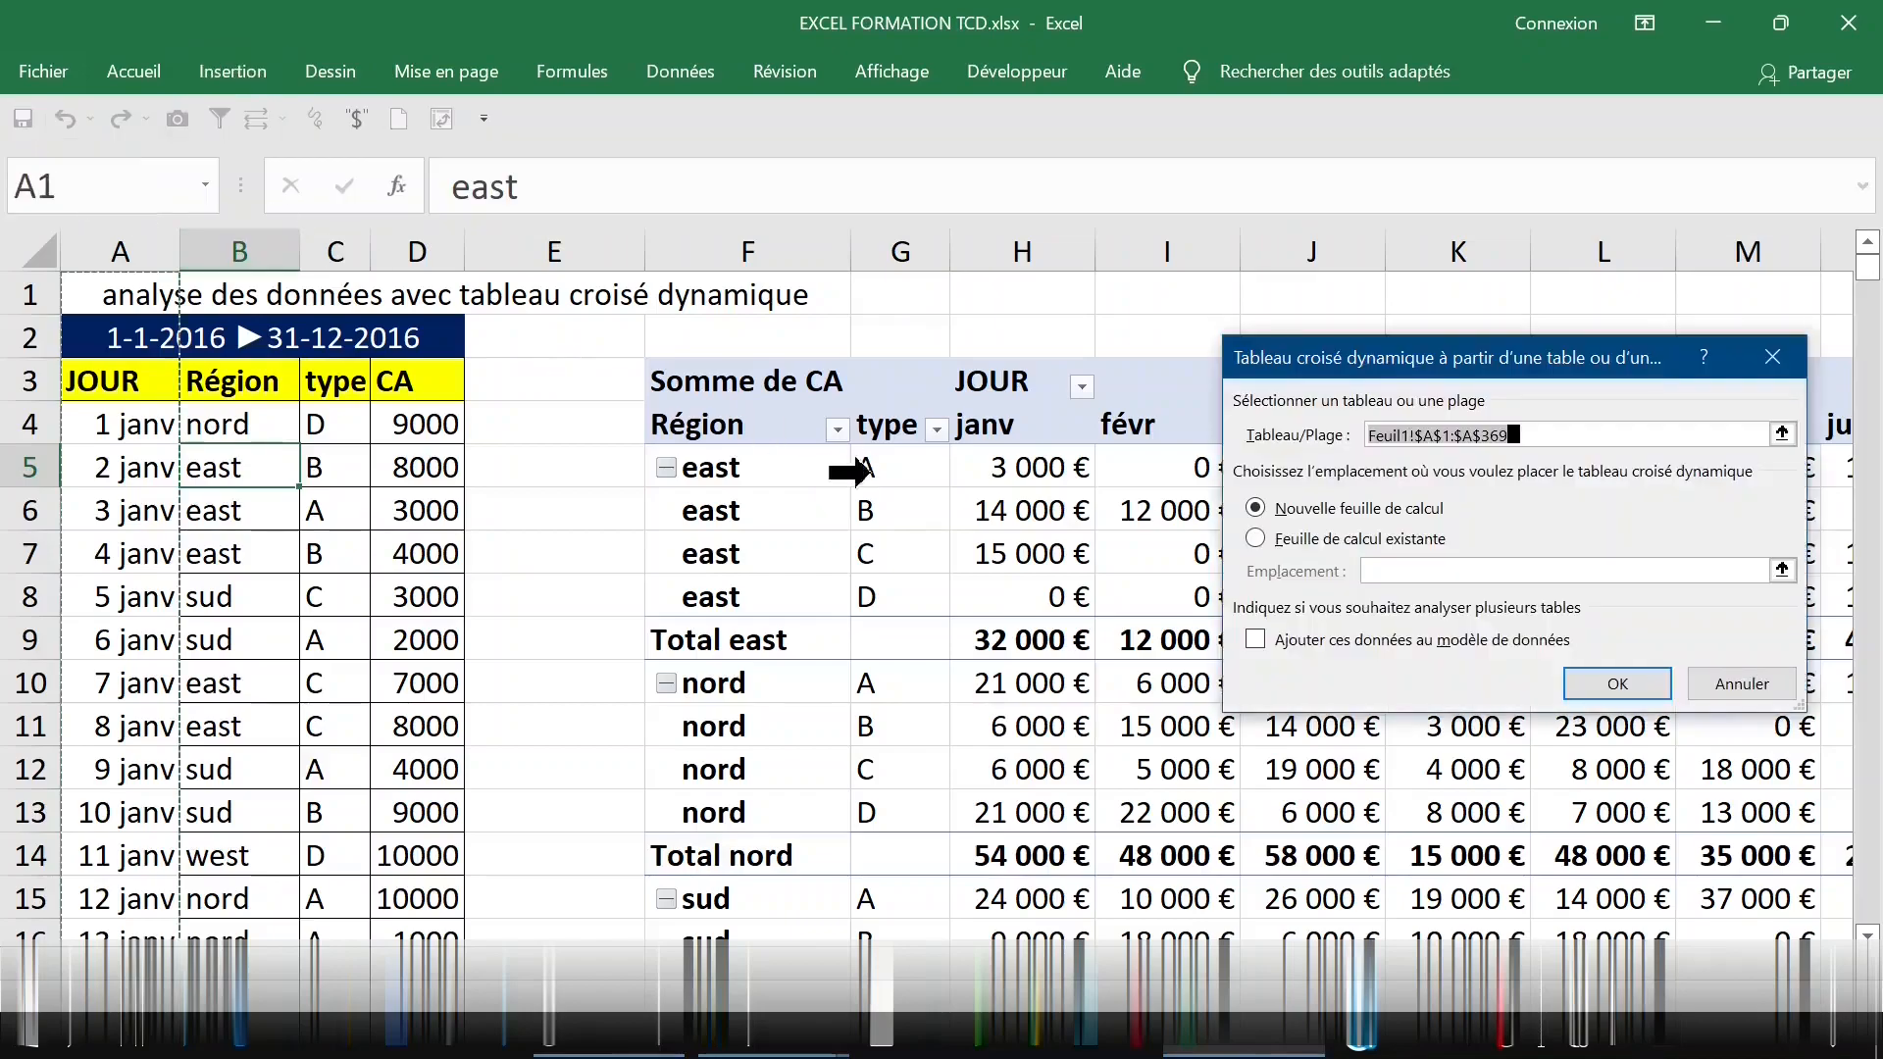
{"action": "left_click", "coordinate": [1602, 676]}
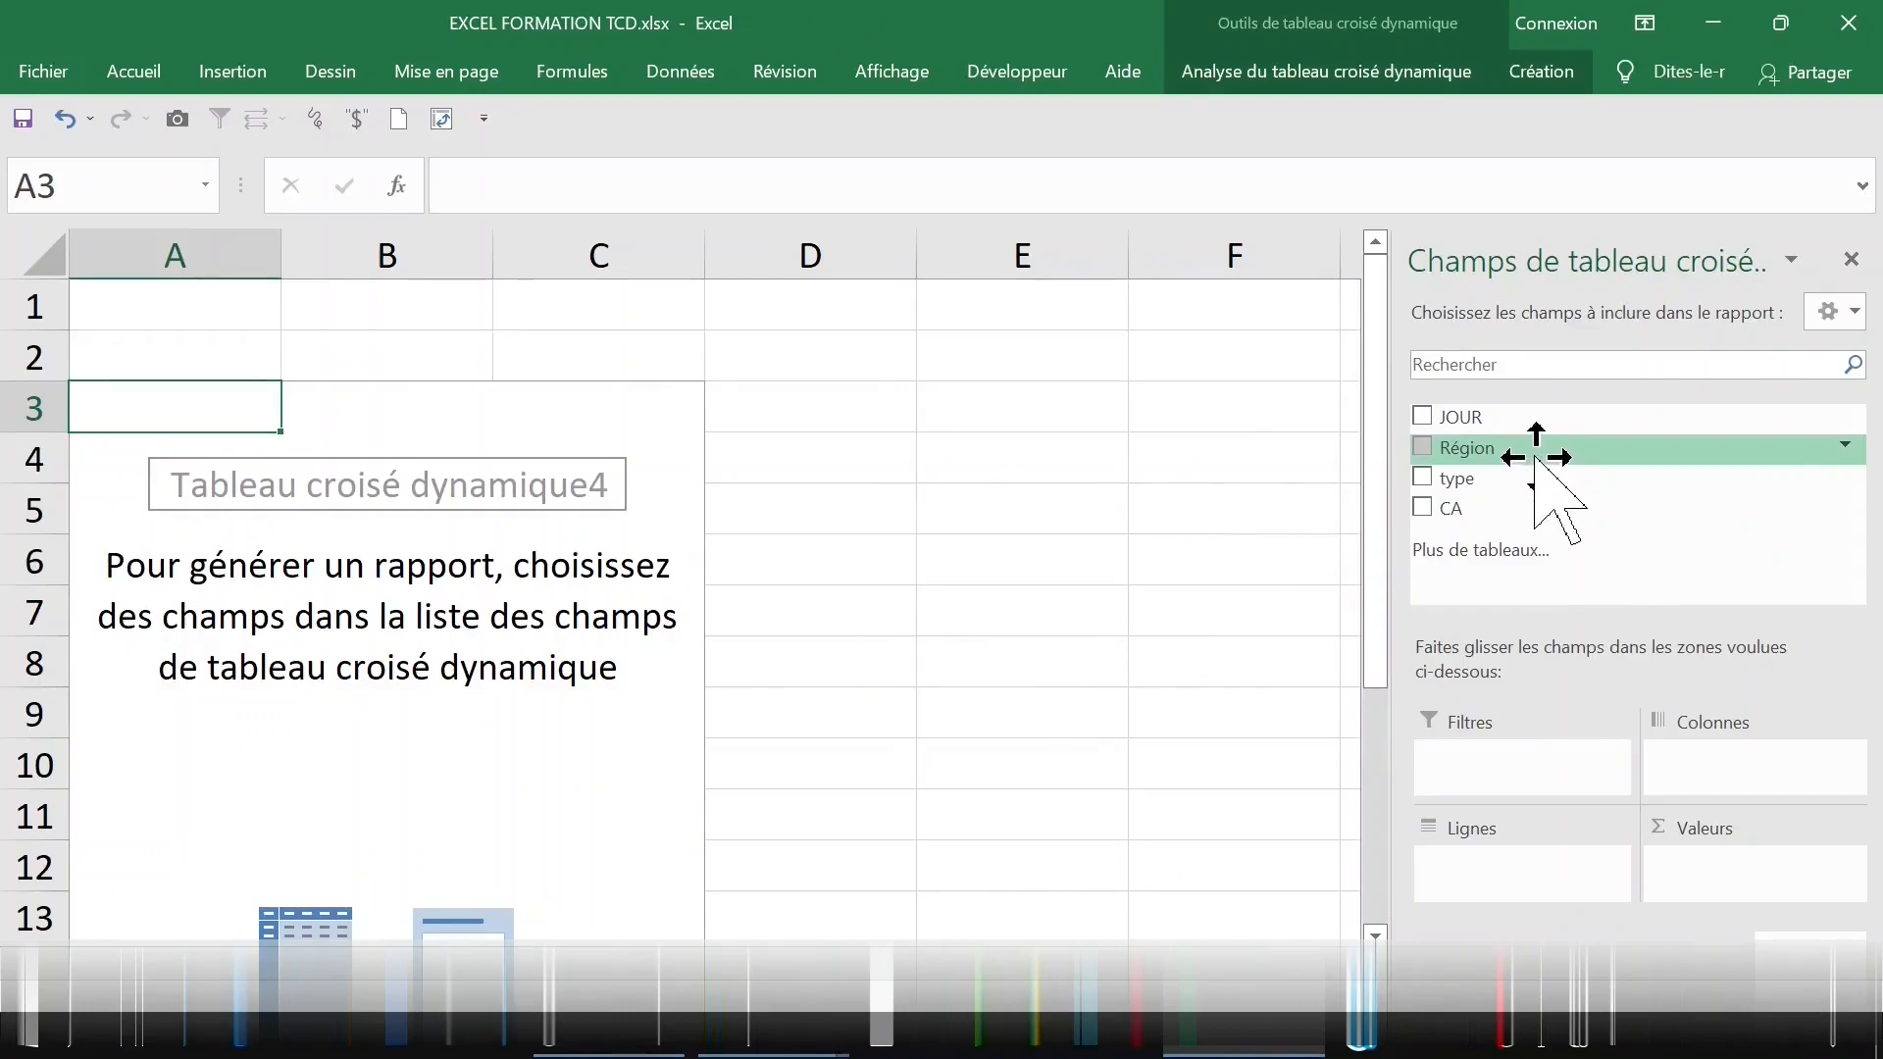
- Lay out the new pivot table with Région as filter, type in rows, the sum of CA as values and JOUR in columns
{"action": "left_click_drag", "start_coordinate": [1502, 449], "coordinate": [1492, 766]}
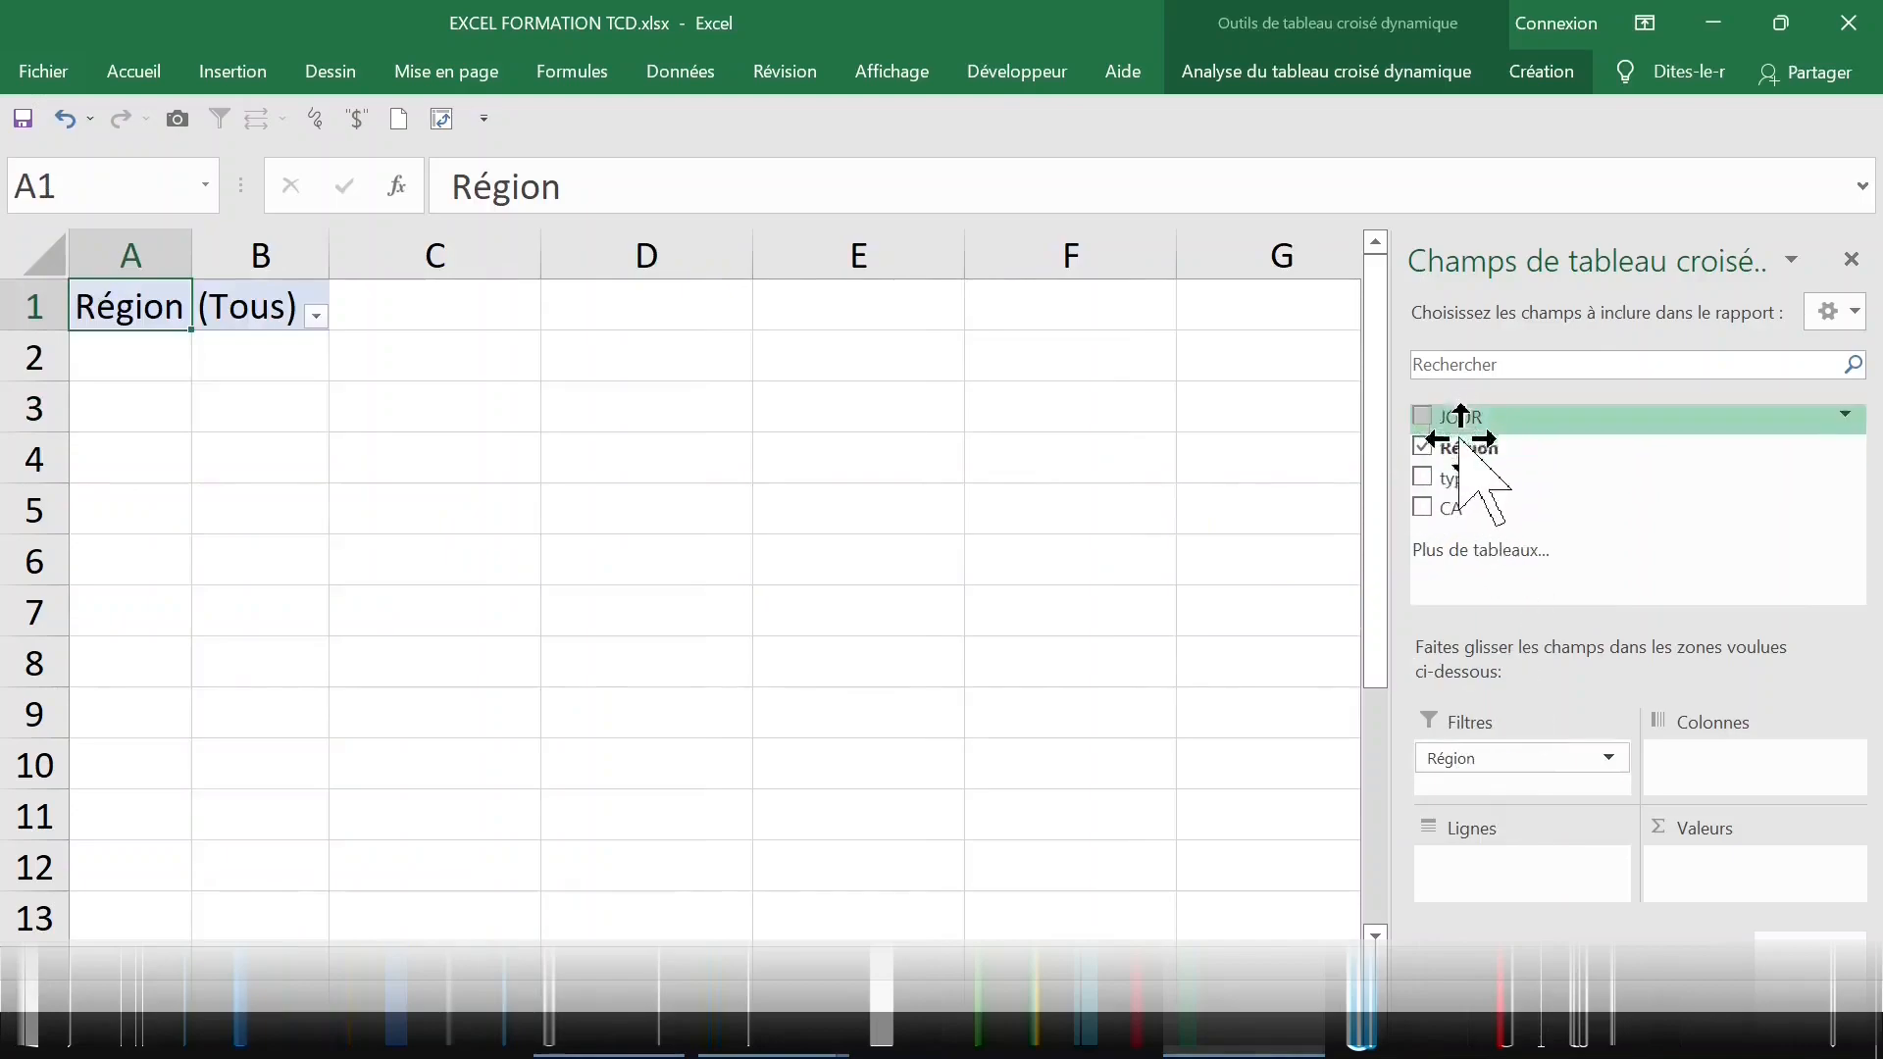
{"action": "left_click_drag", "start_coordinate": [1481, 477], "coordinate": [1482, 863]}
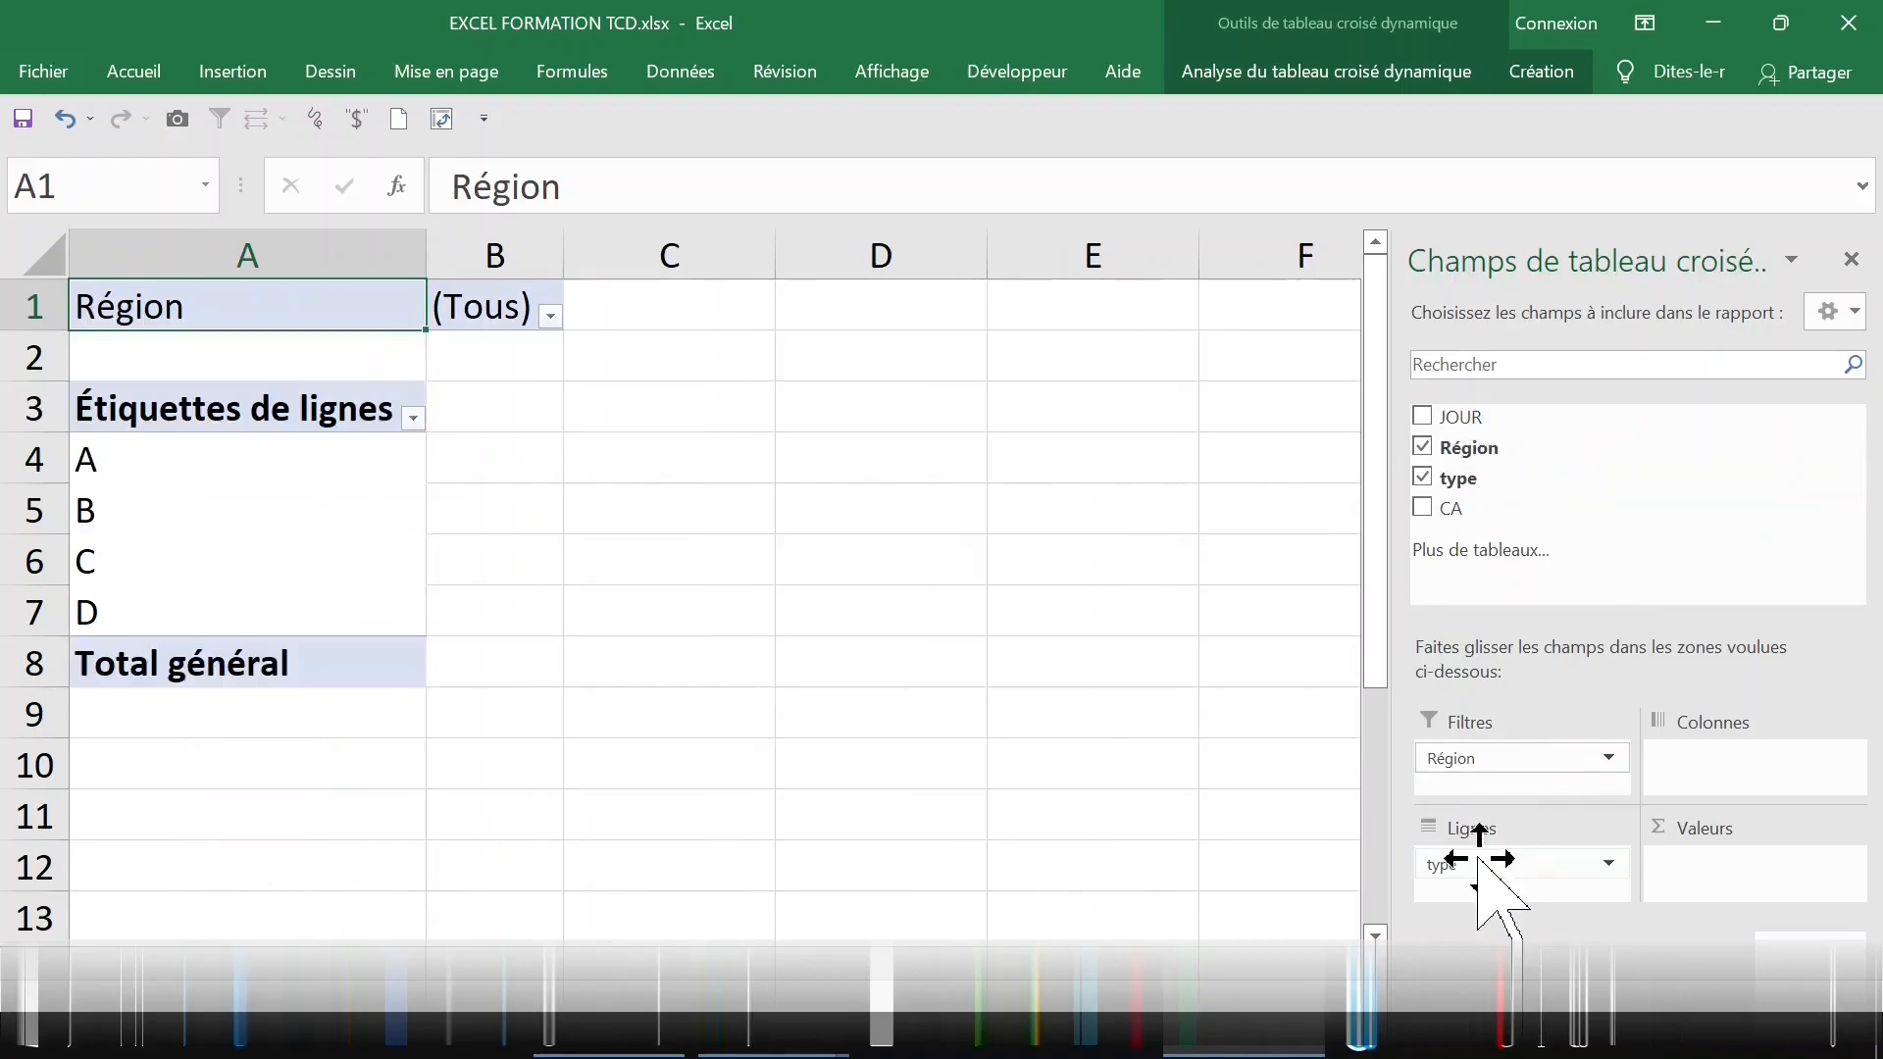
{"action": "mouse_move", "coordinate": [1472, 508]}
{"action": "left_mouse_down"}
{"action": "mouse_move", "coordinate": [1745, 794]}
{"action": "mouse_move", "coordinate": [1756, 873]}
{"action": "mouse_move", "coordinate": [1732, 873]}
{"action": "left_mouse_up"}
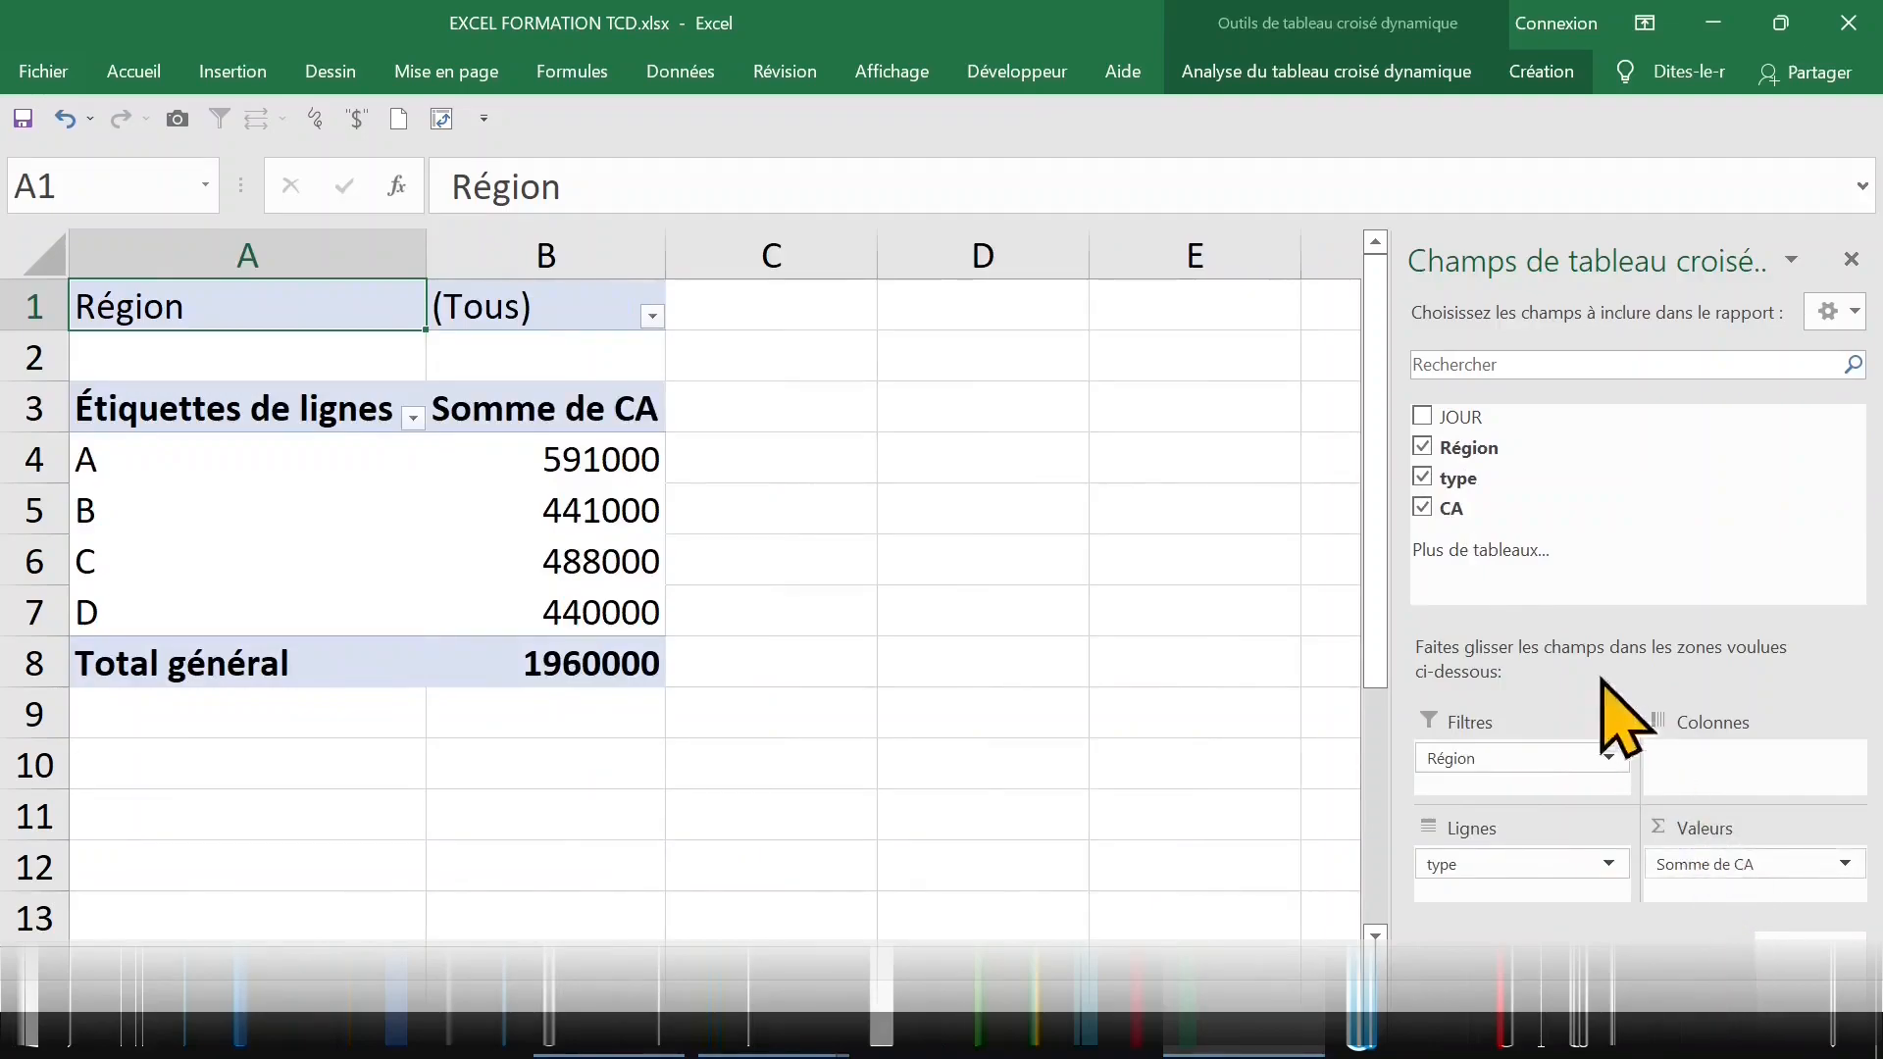
{"action": "left_click_drag", "start_coordinate": [1471, 422], "coordinate": [1680, 755]}
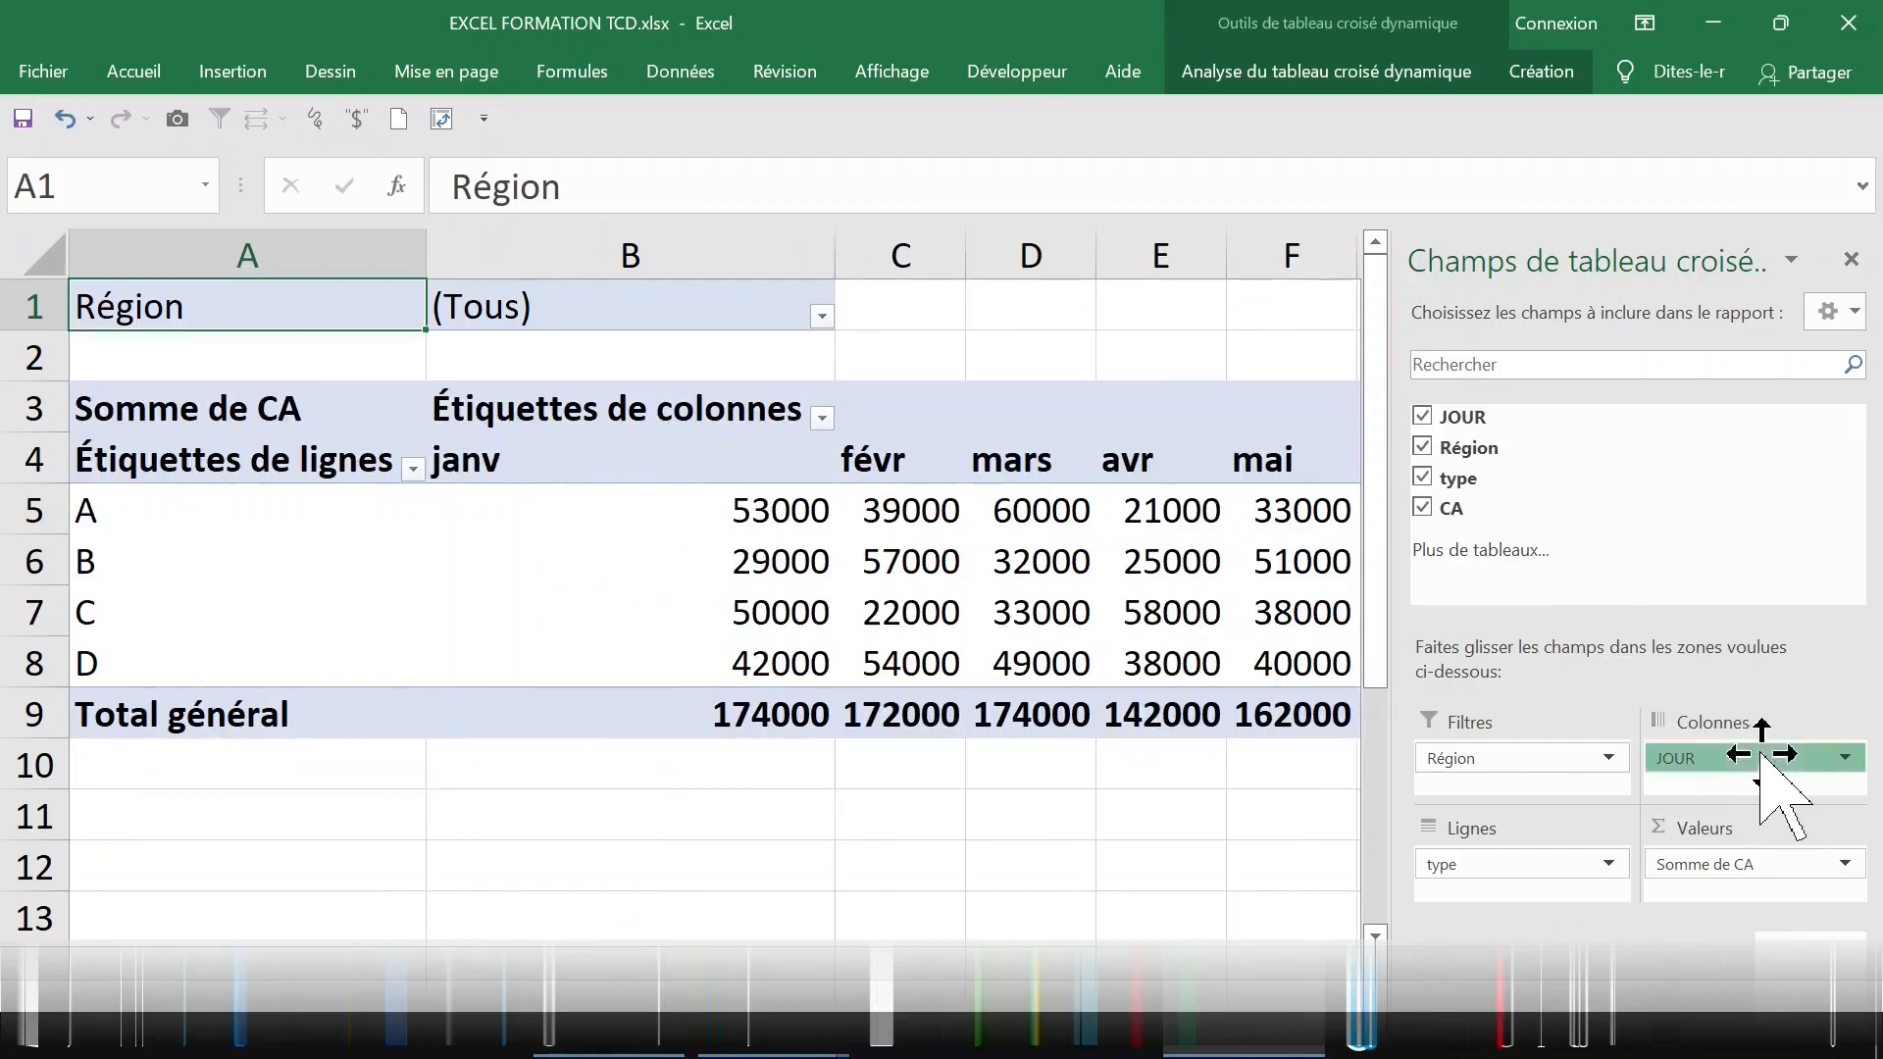
- Swap the pivot table's row and column fields, placing JOUR in rows and type in columns
{"action": "left_click", "coordinate": [1844, 759]}
{"action": "left_click", "coordinate": [1845, 758]}
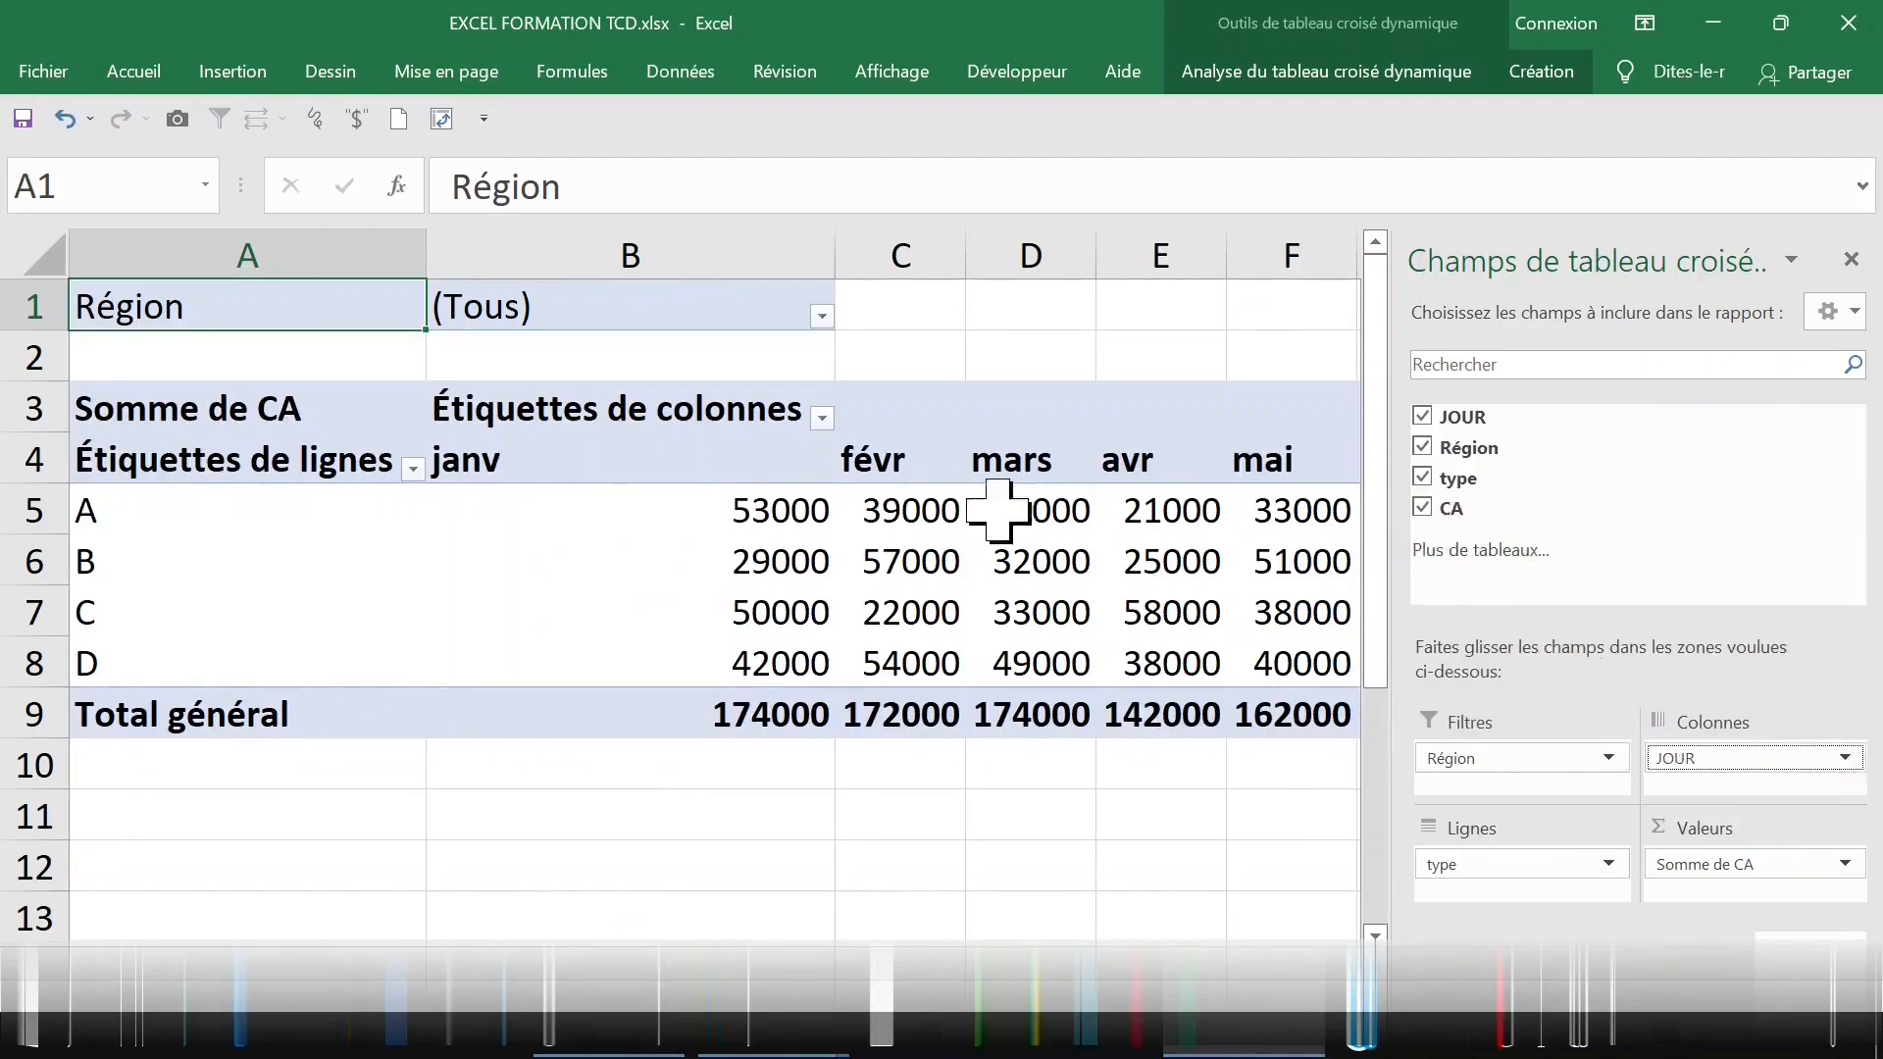
{"action": "left_click", "coordinate": [762, 472]}
{"action": "left_click", "coordinate": [775, 770]}
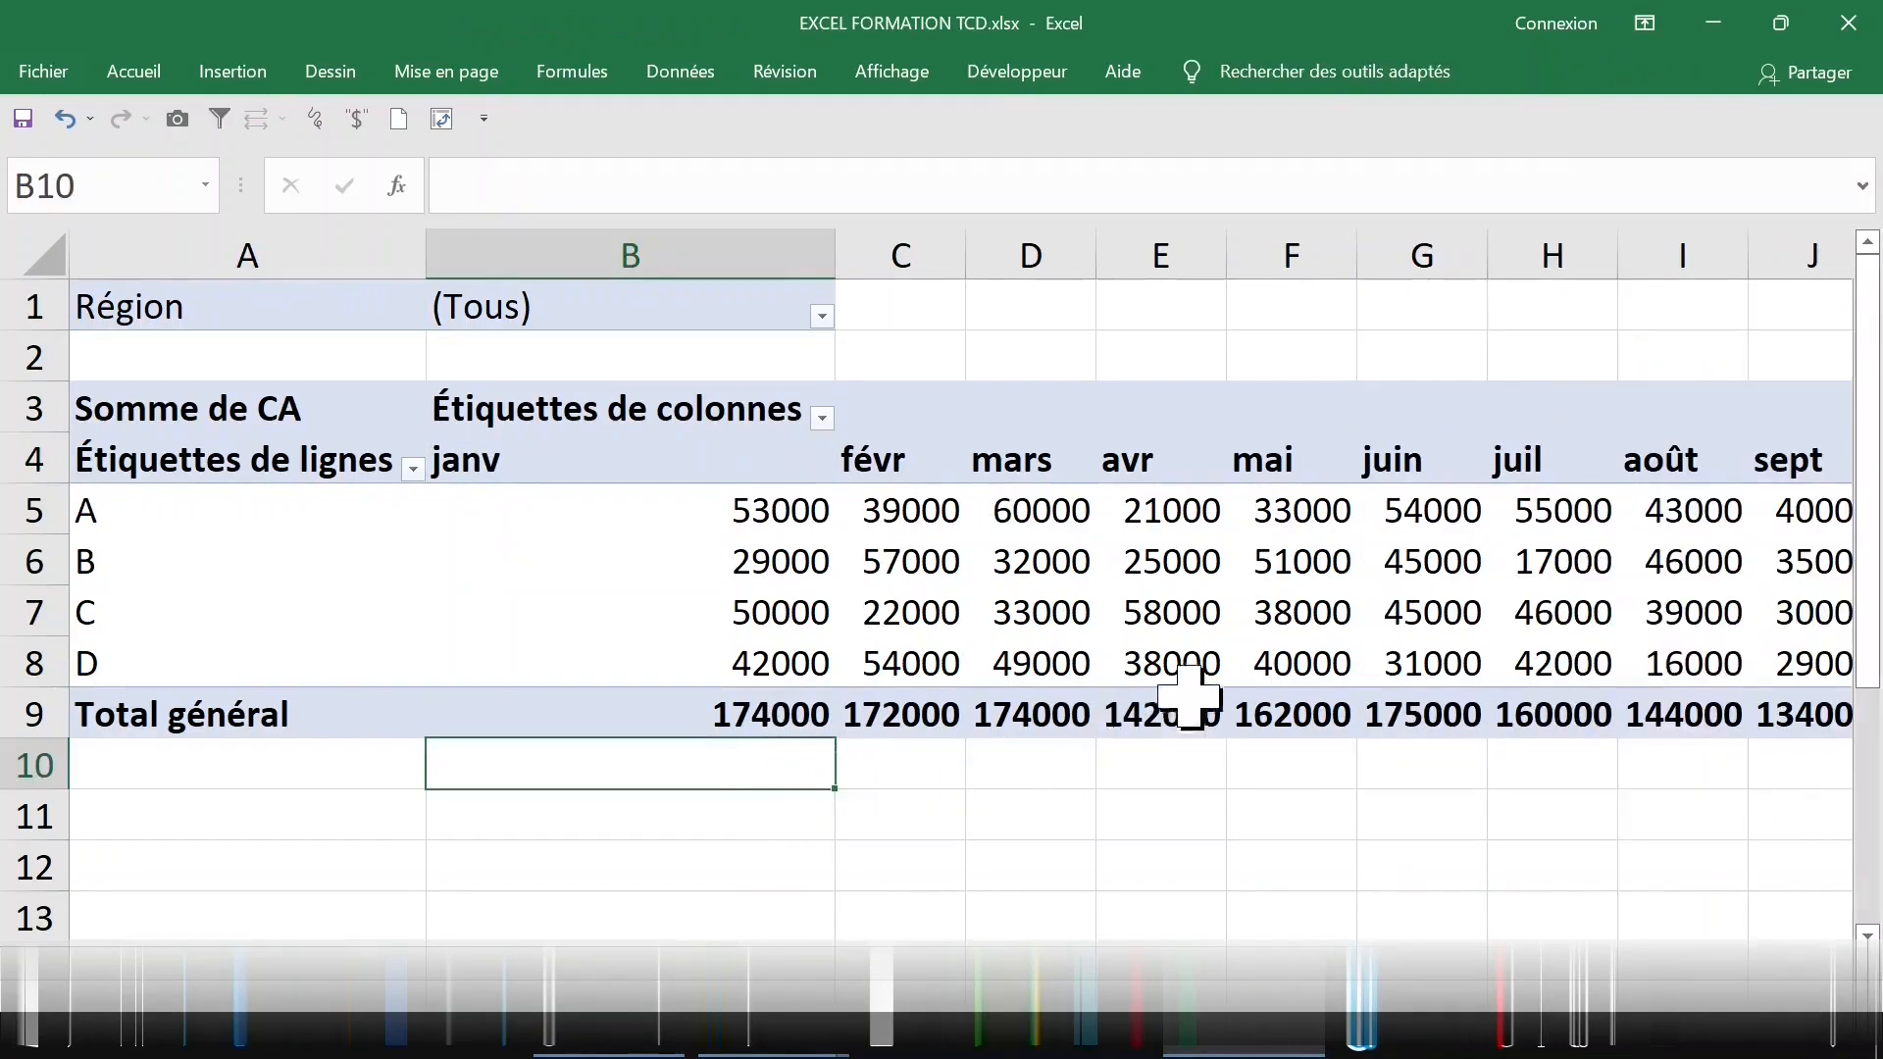
{"action": "left_click", "coordinate": [639, 511]}
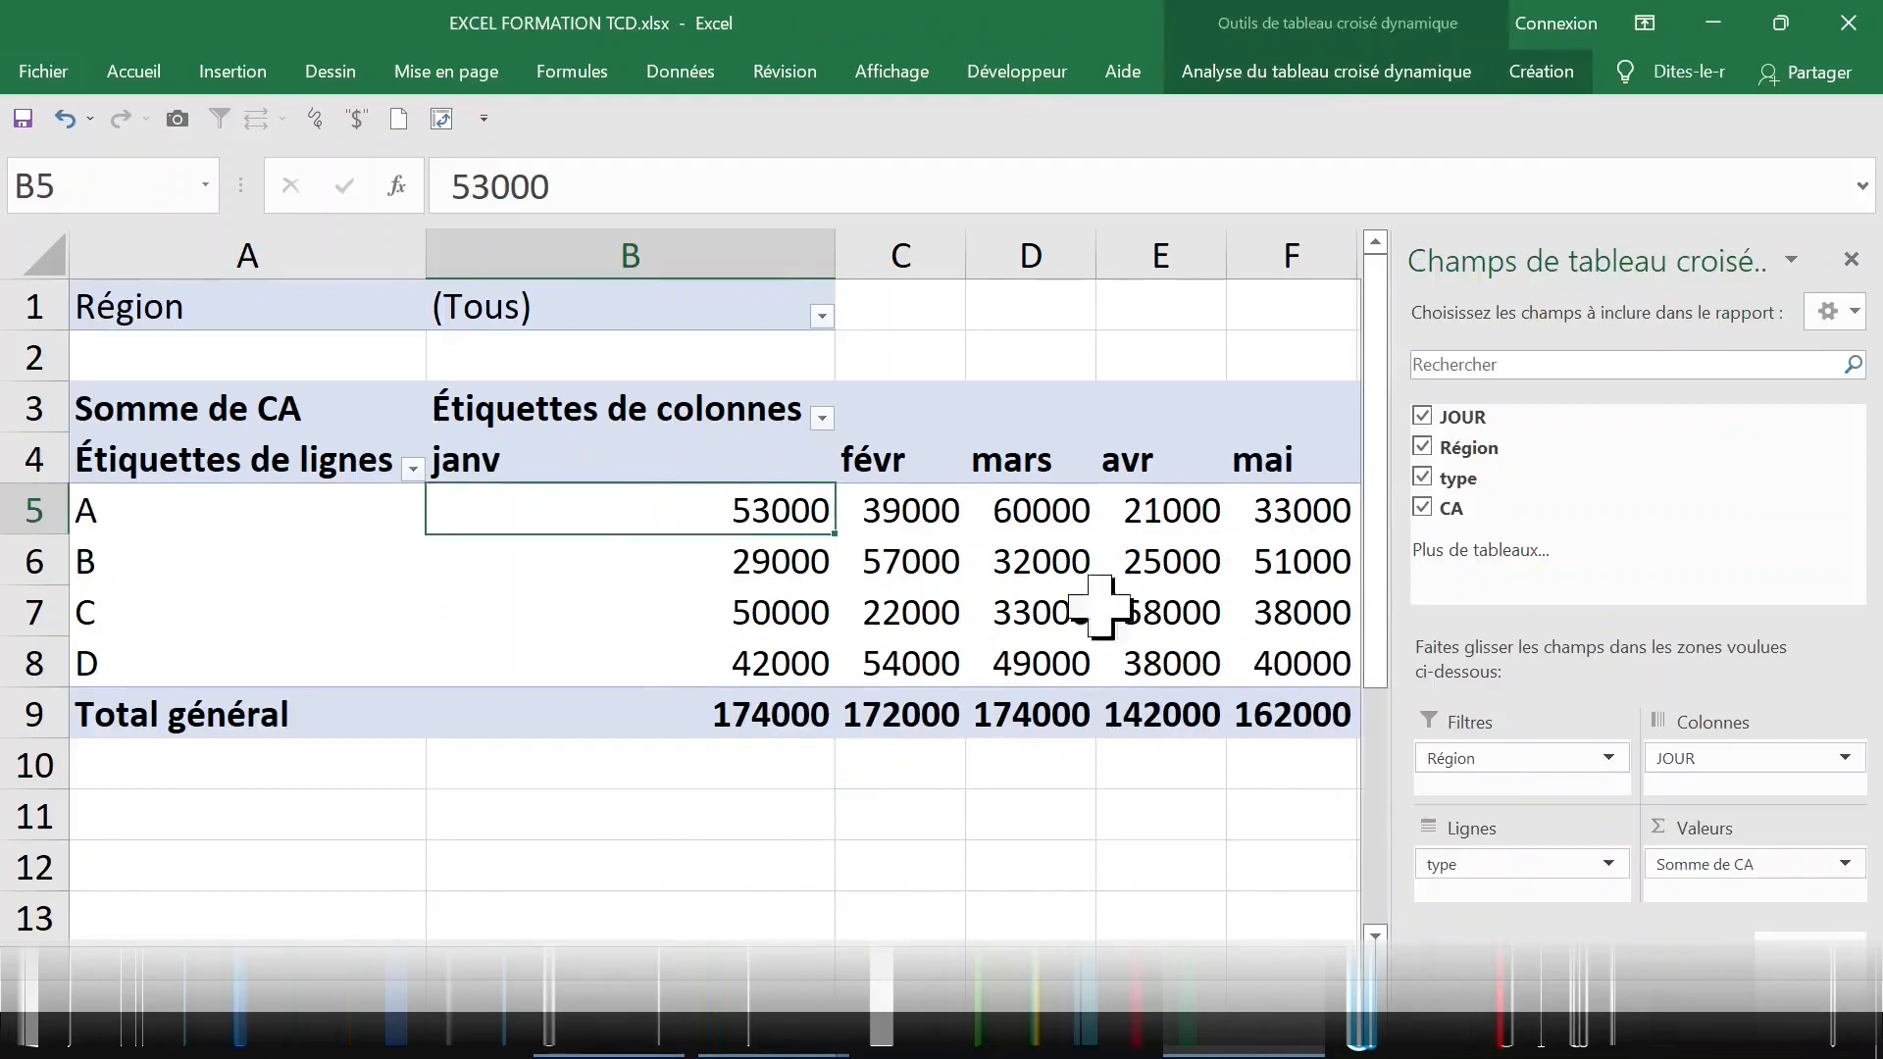
{"action": "left_click_drag", "start_coordinate": [1729, 770], "coordinate": [1687, 775]}
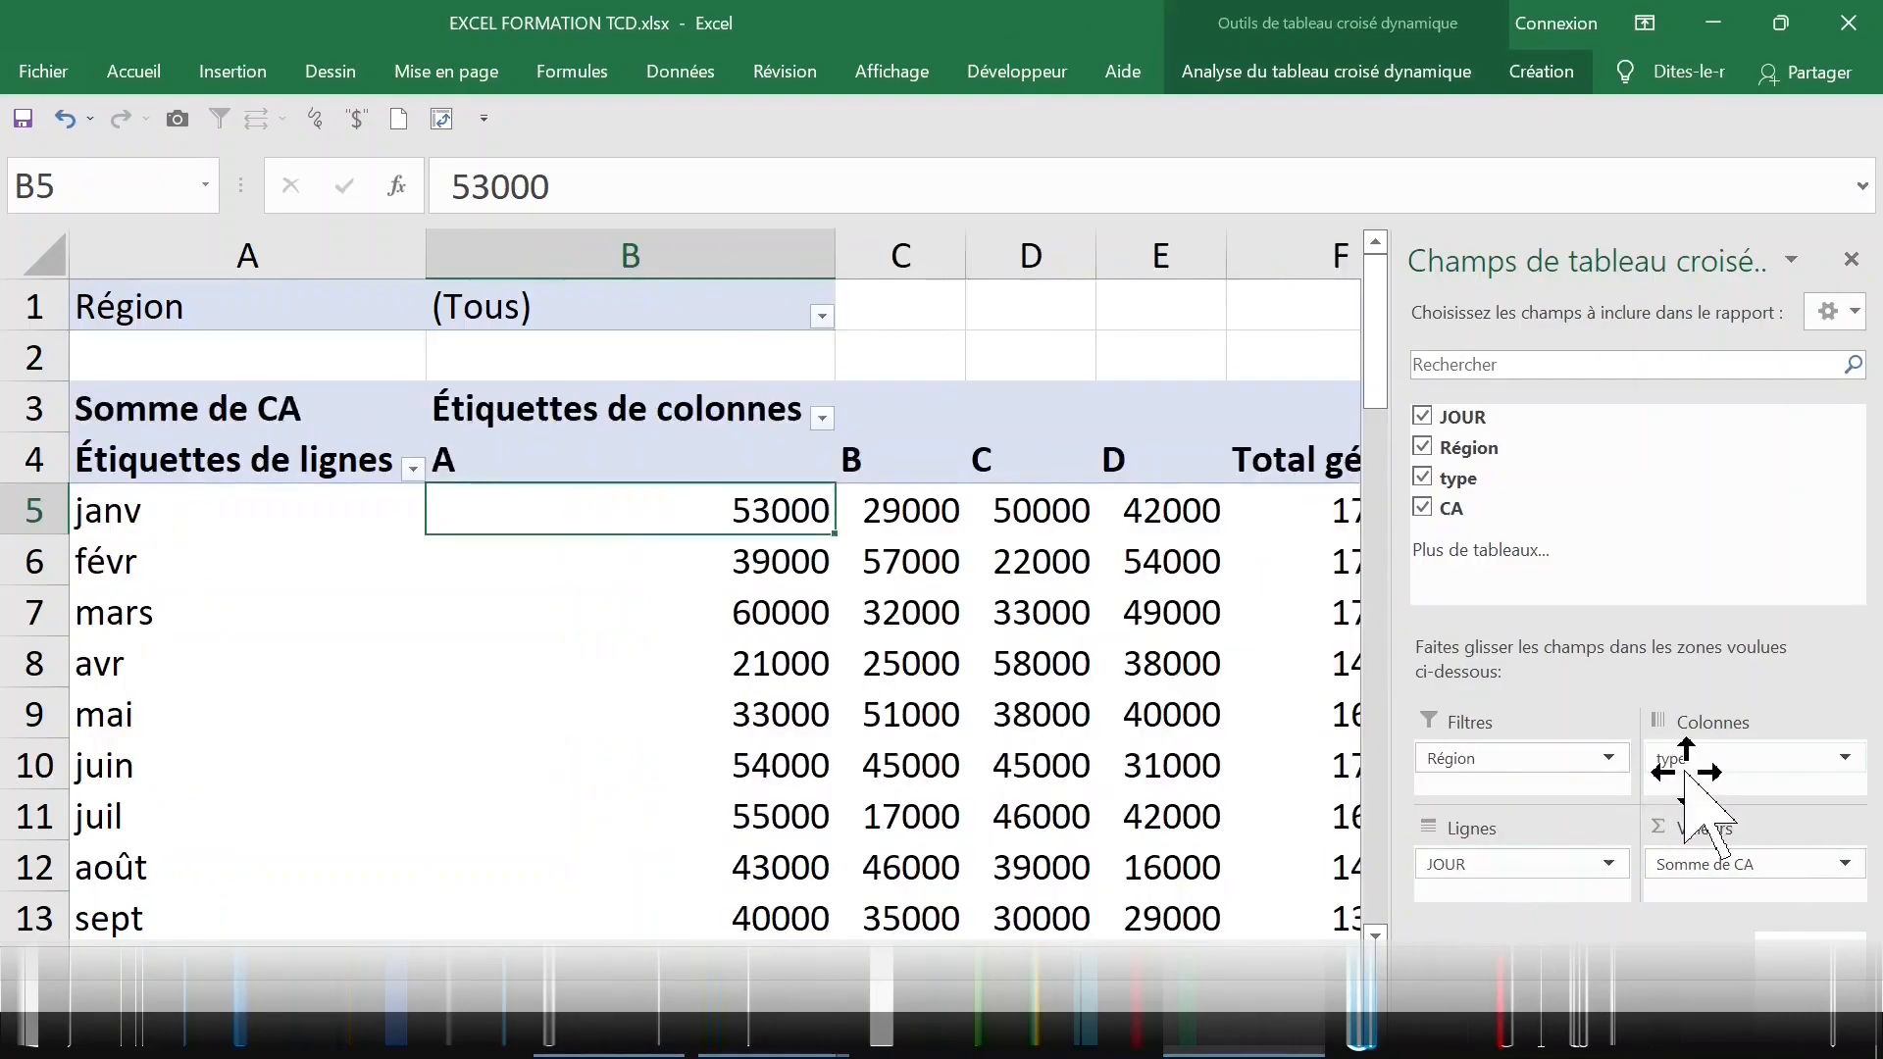
- Switch the pivot table's report layout to tabular form and close the field list
{"action": "left_click", "coordinate": [691, 711]}
{"action": "left_click", "coordinate": [568, 461]}
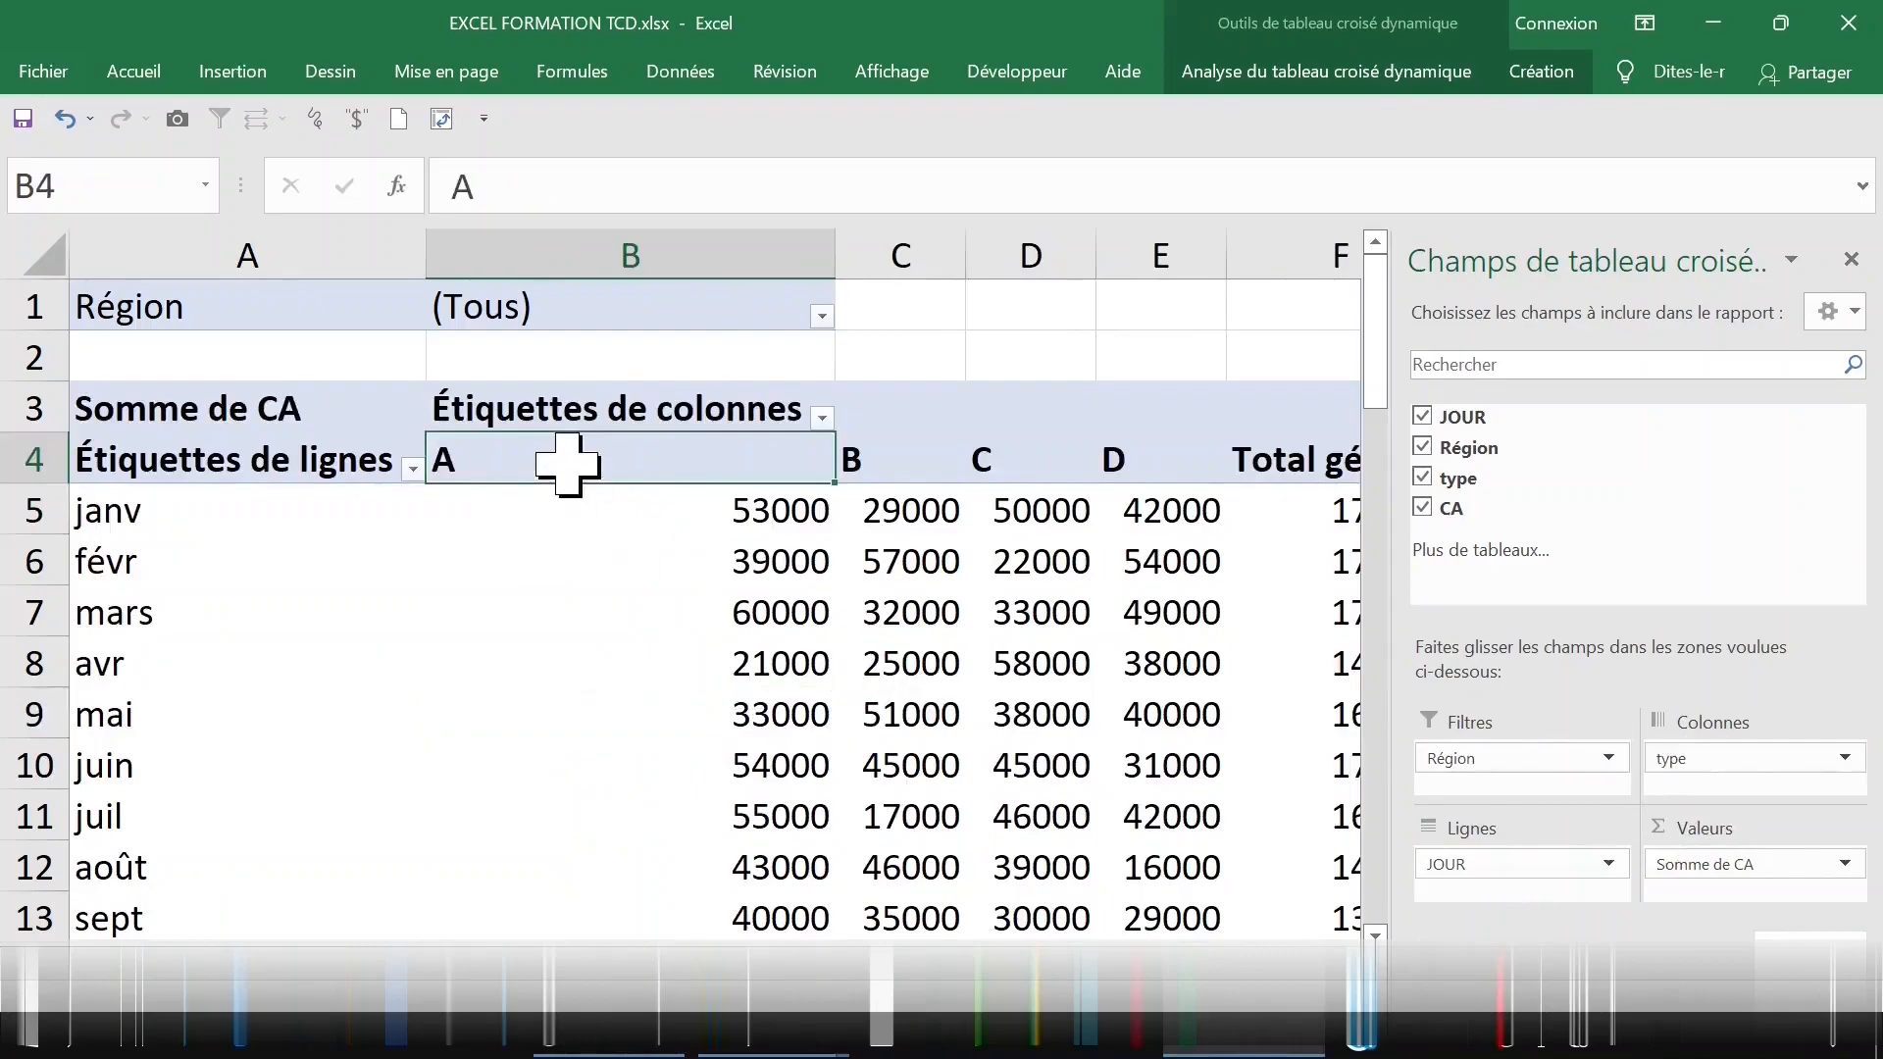
{"action": "left_click", "coordinate": [1569, 75]}
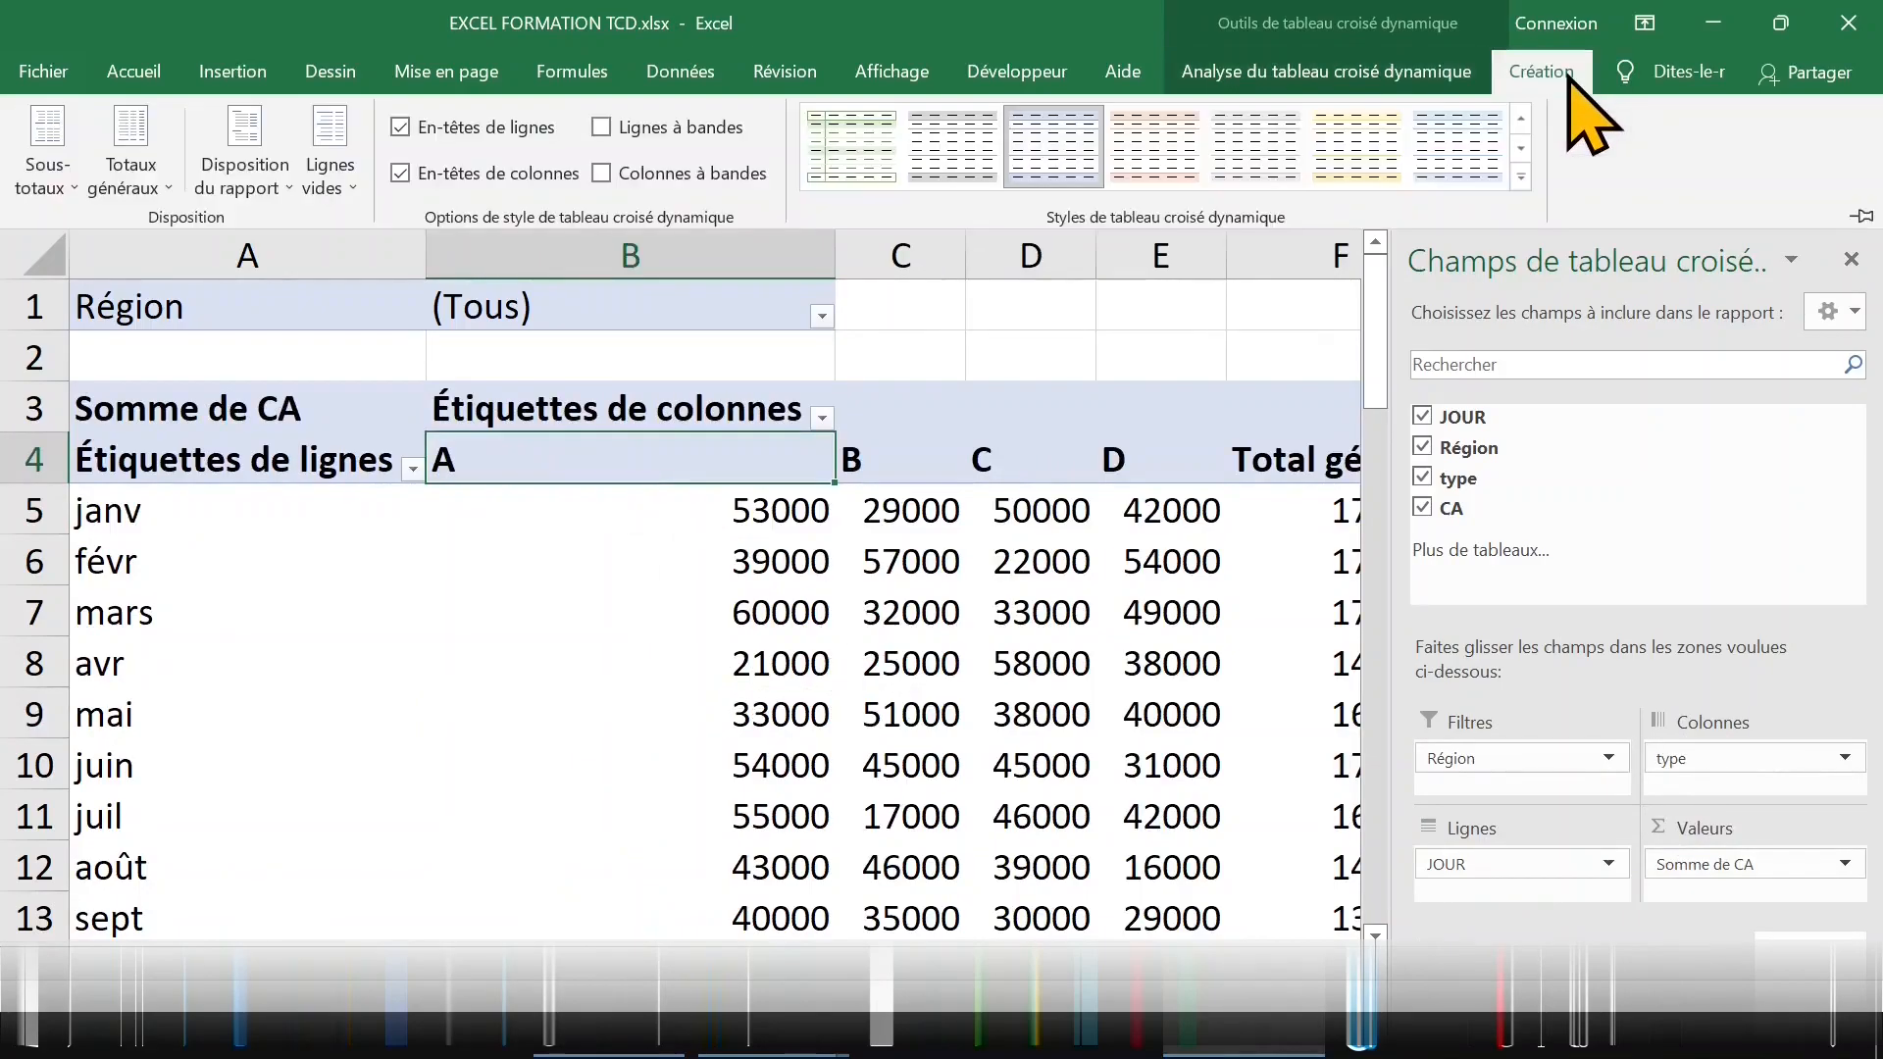
{"action": "left_click", "coordinate": [270, 181]}
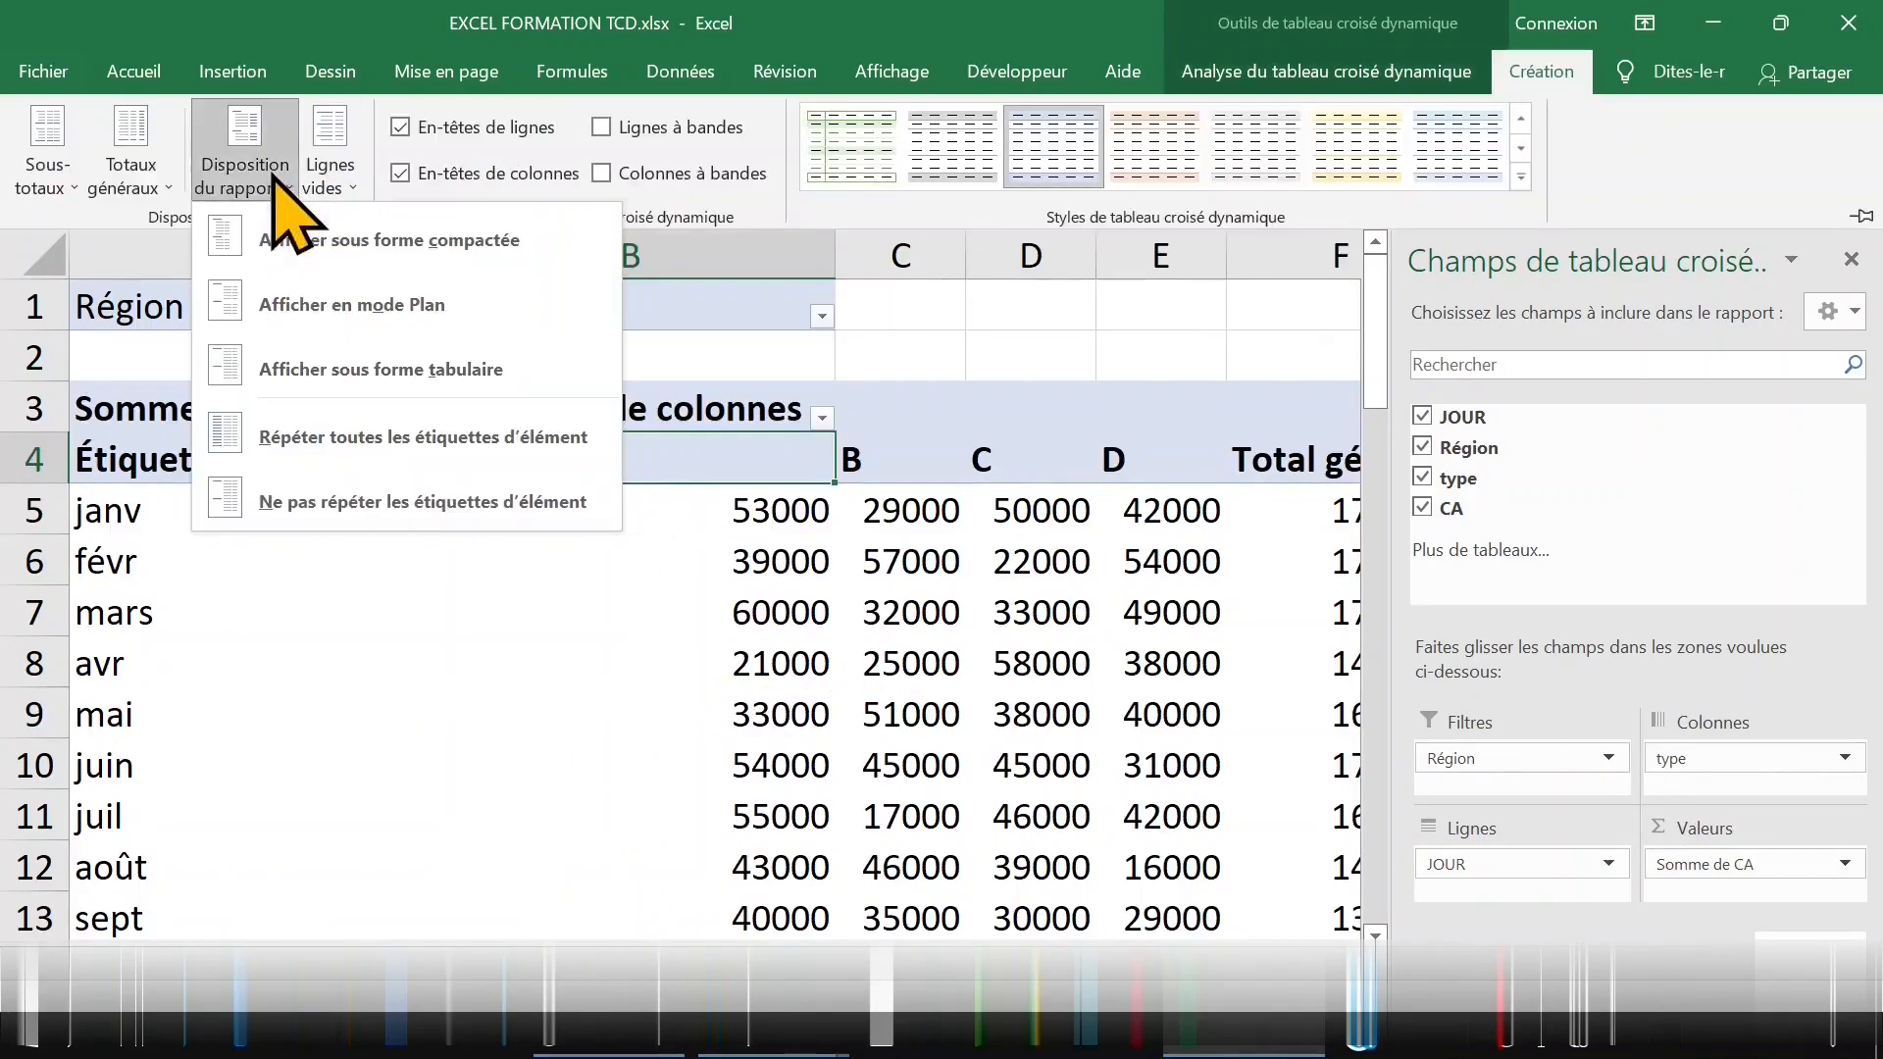
{"action": "left_click", "coordinate": [323, 377]}
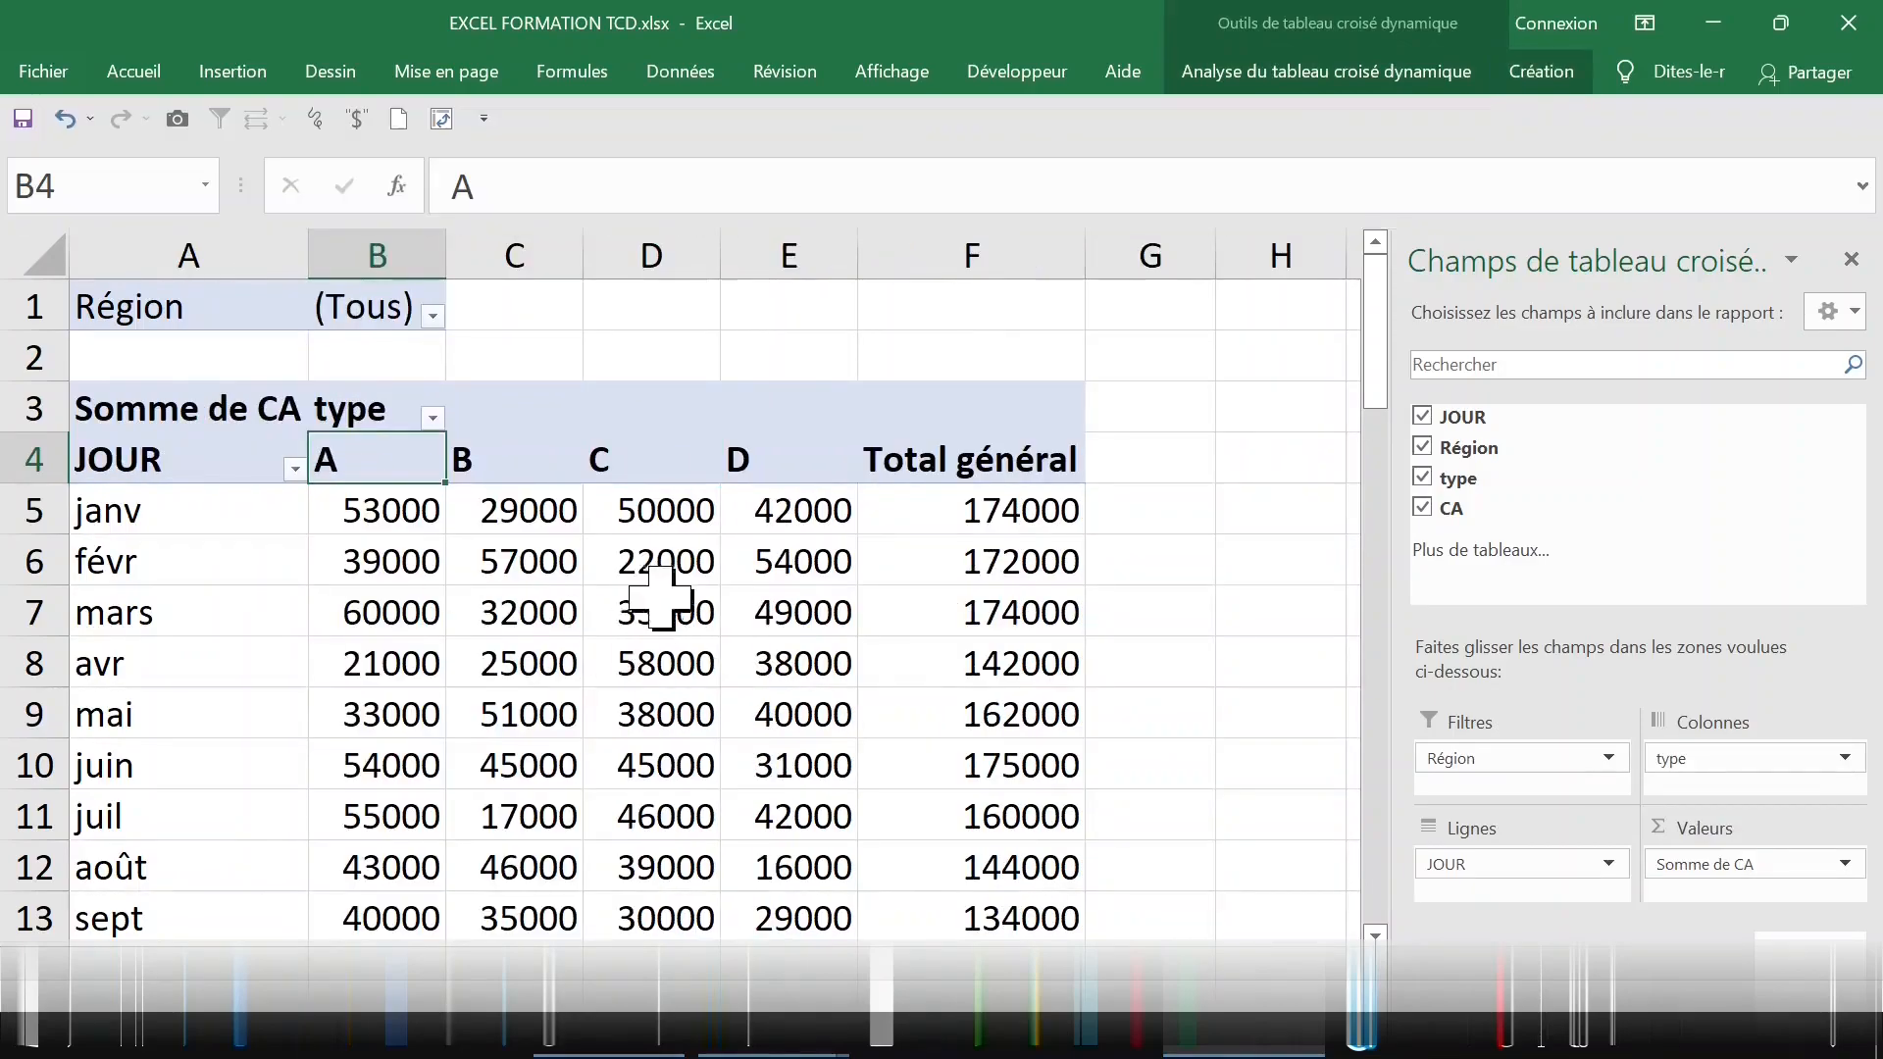
{"action": "left_click", "coordinate": [1851, 259]}
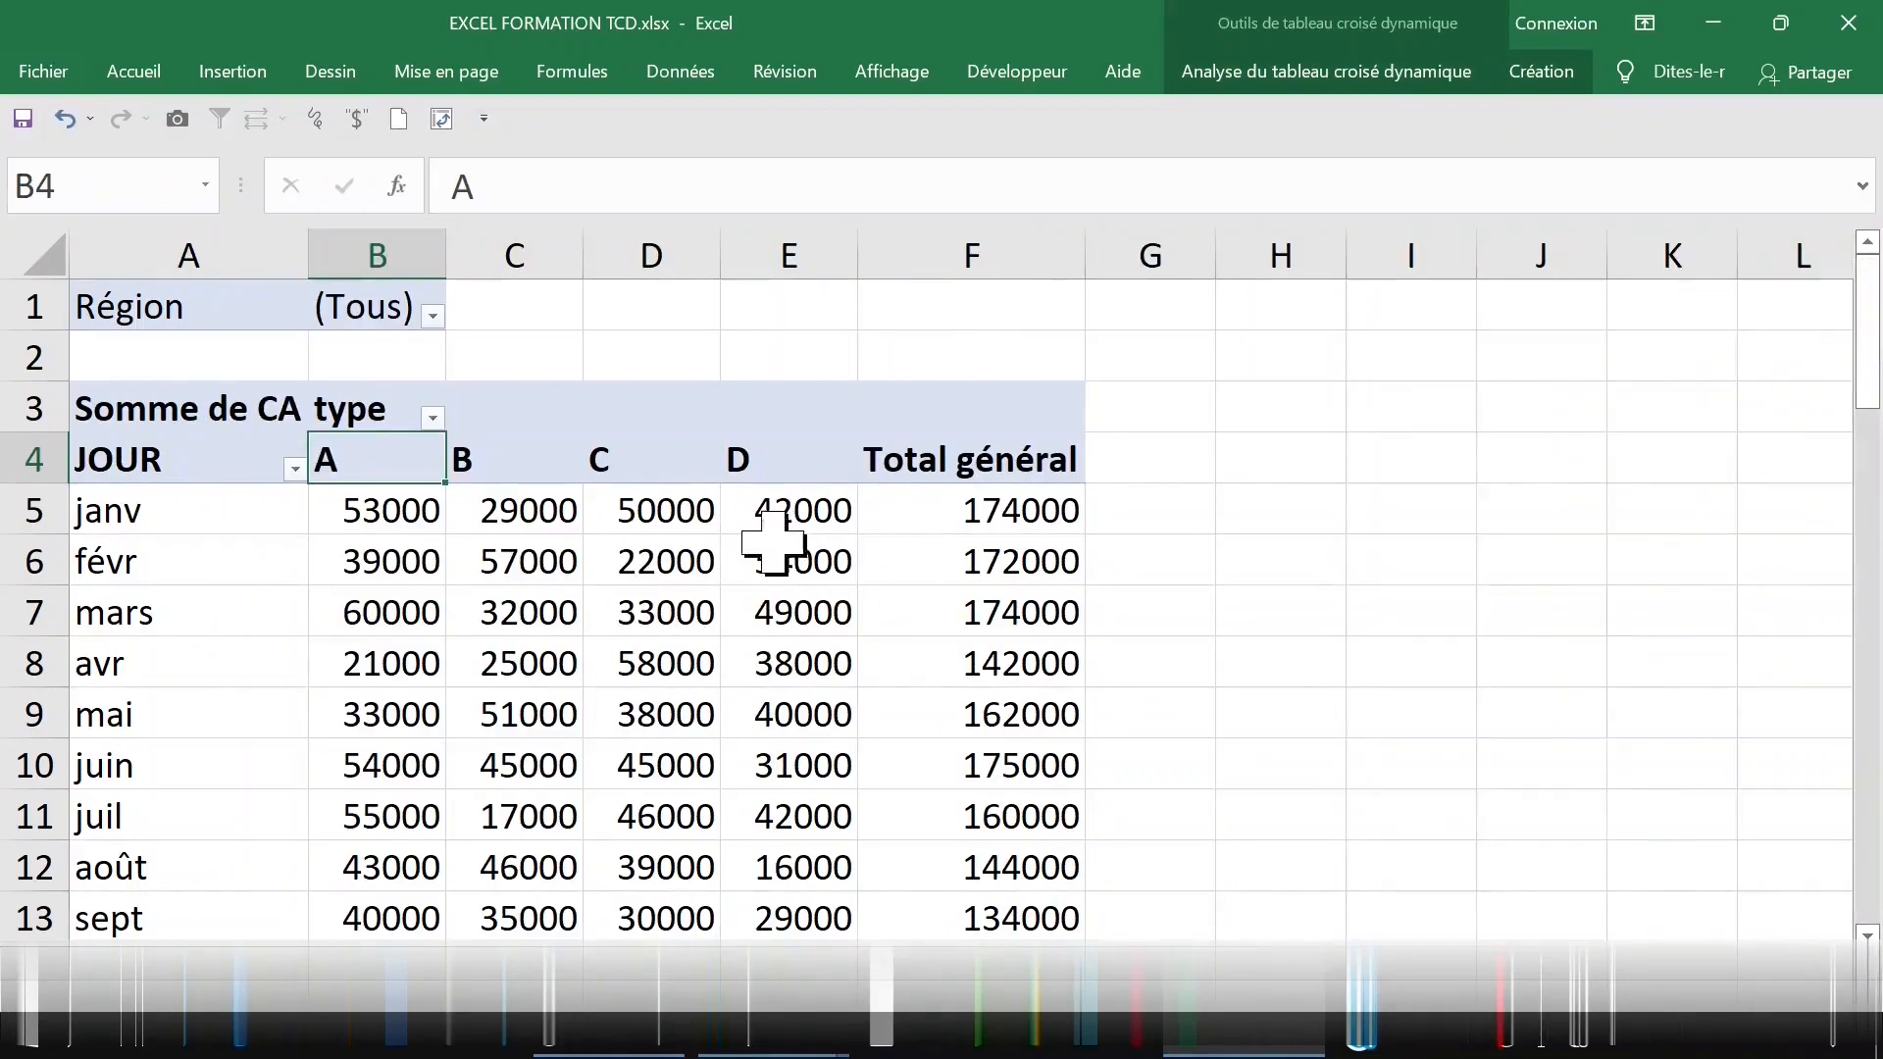
- Format the CA values as Comptabilité with 0 decimals and the € symbol
{"action": "left_click", "coordinate": [628, 523]}
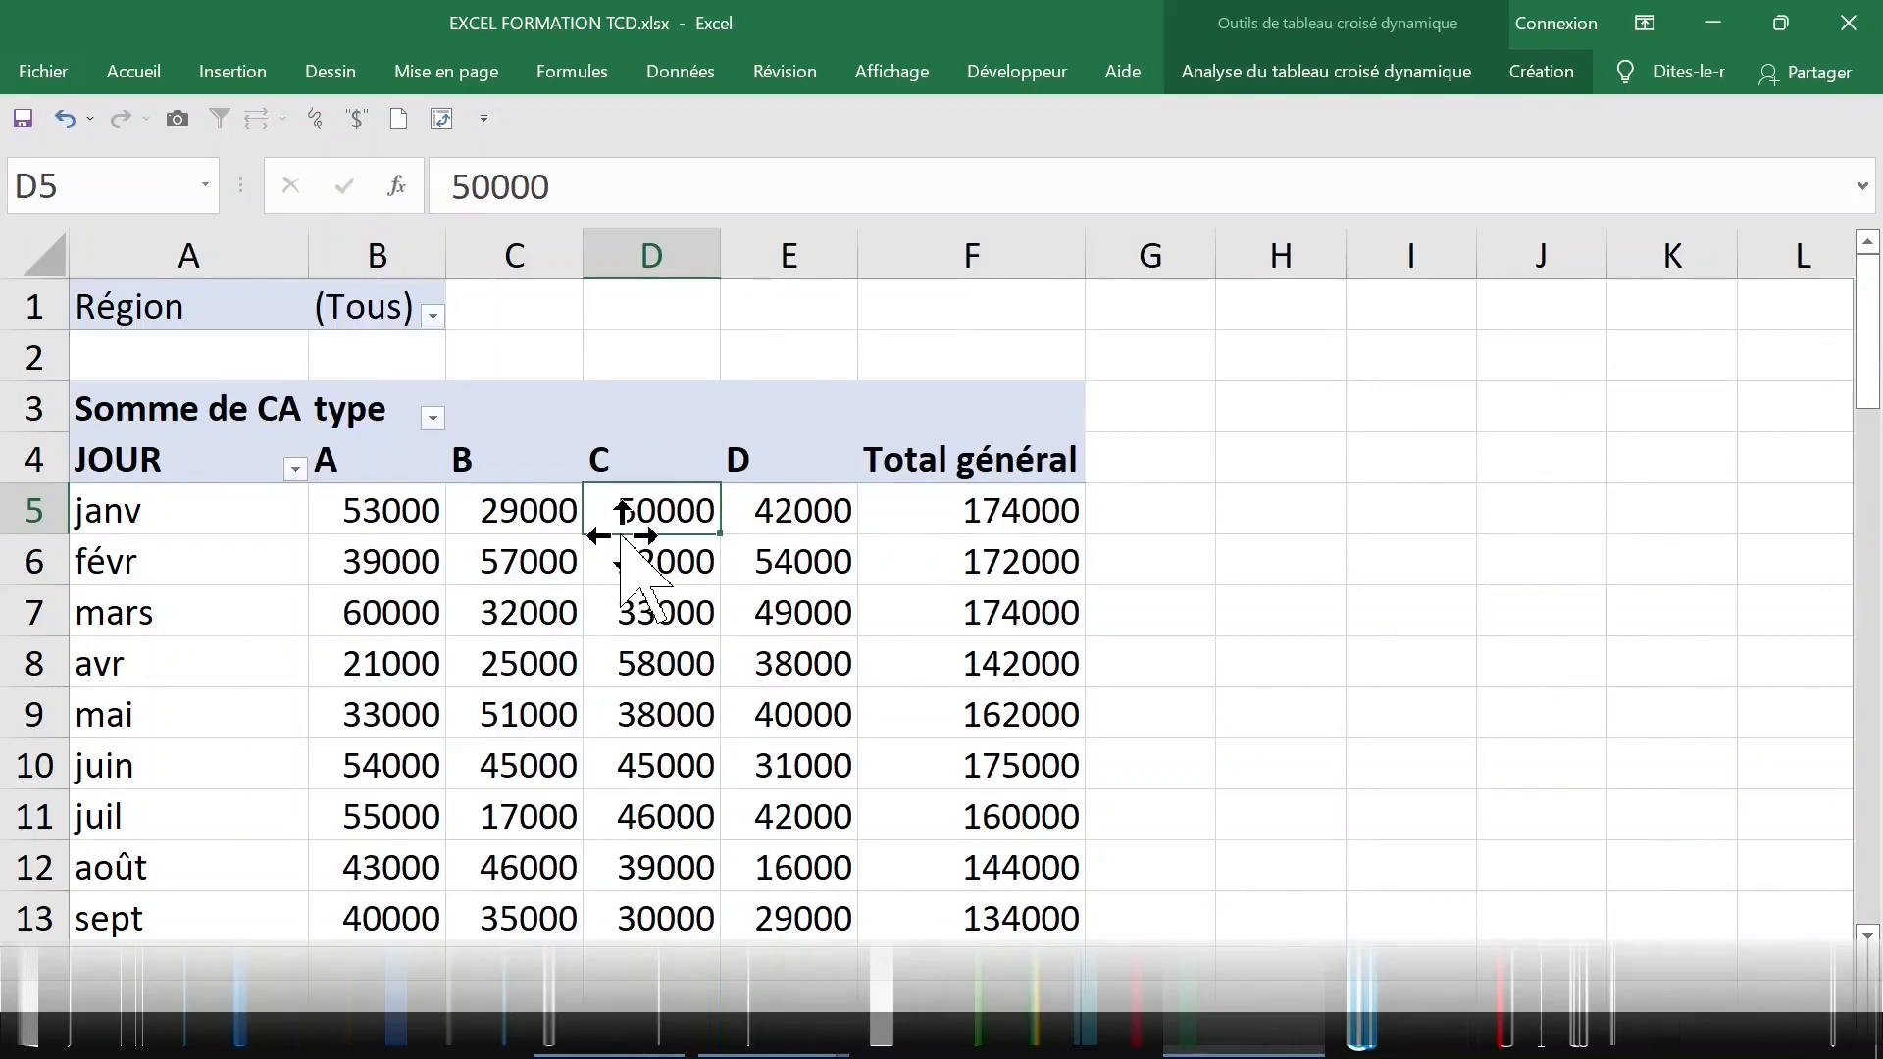
{"action": "scroll", "coordinate": [622, 513], "scroll_direction": "down", "scroll_amount": 2}
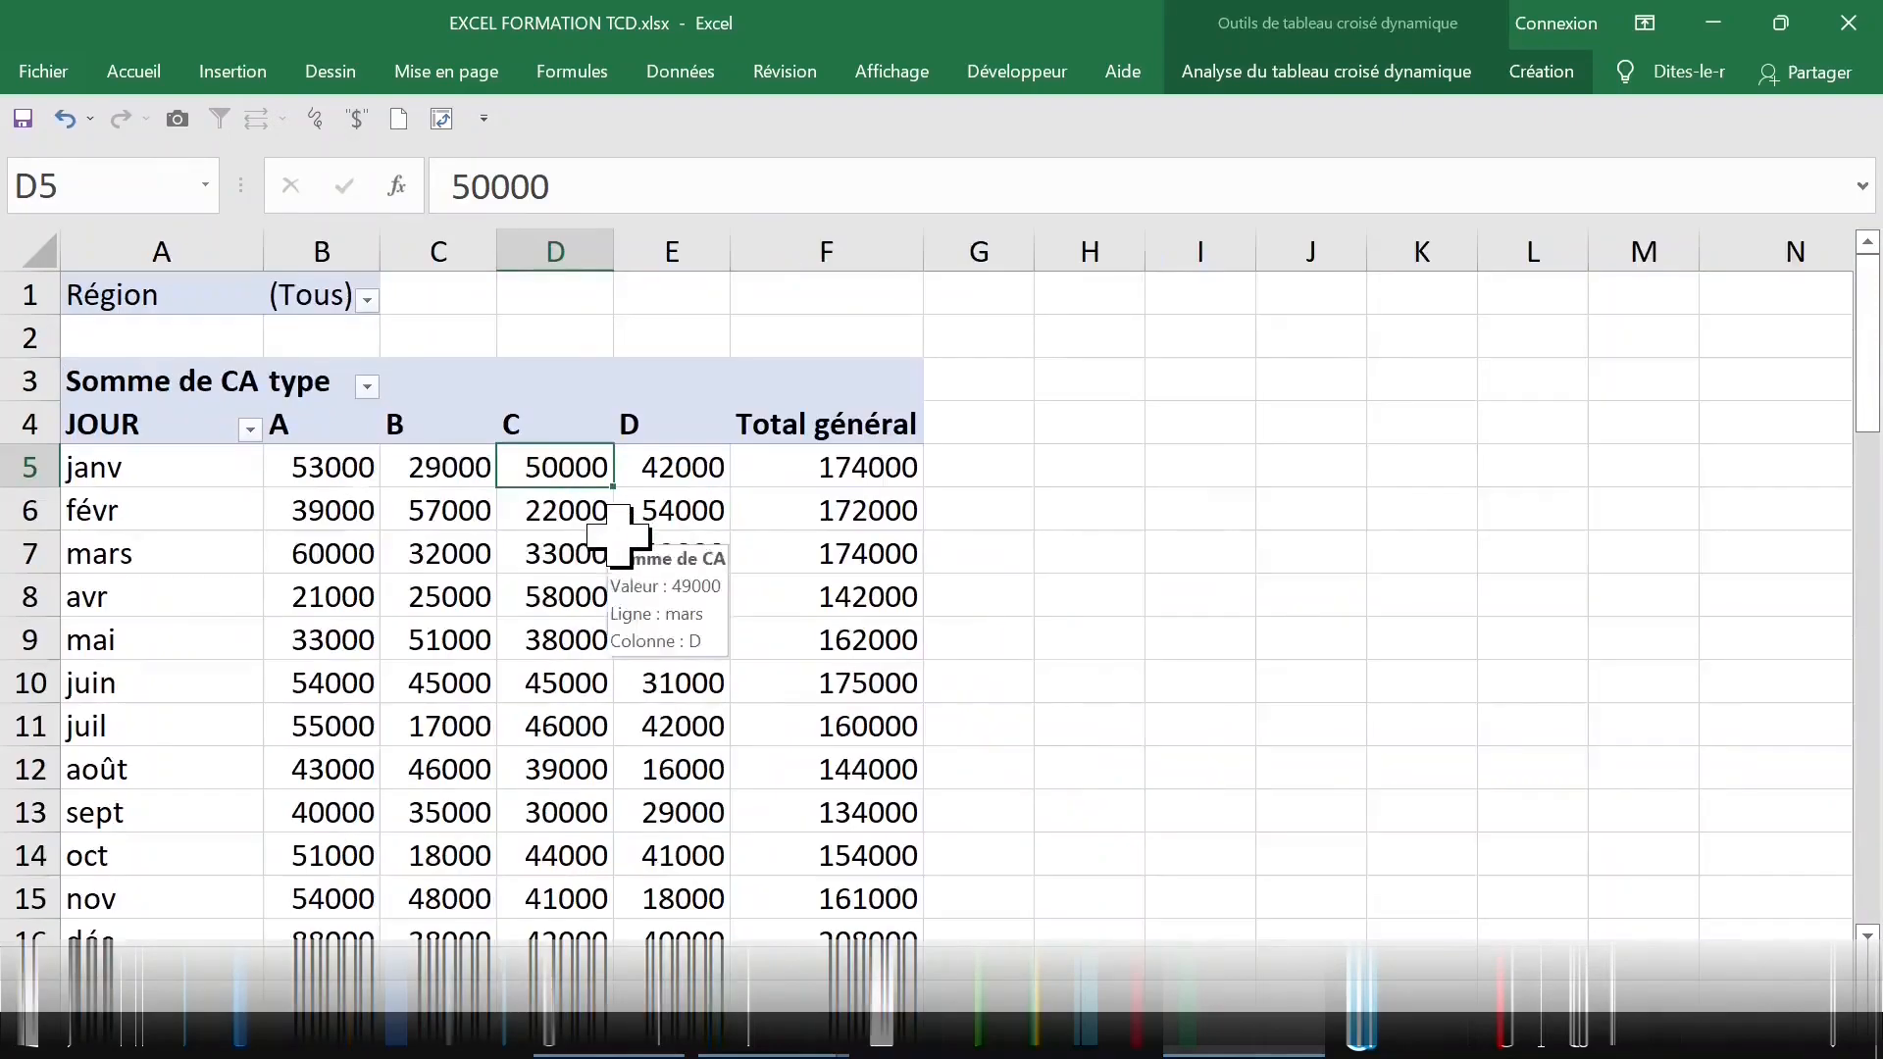
{"action": "scroll", "coordinate": [622, 513], "scroll_direction": "down", "scroll_amount": 2}
{"action": "right_click", "coordinate": [256, 431]}
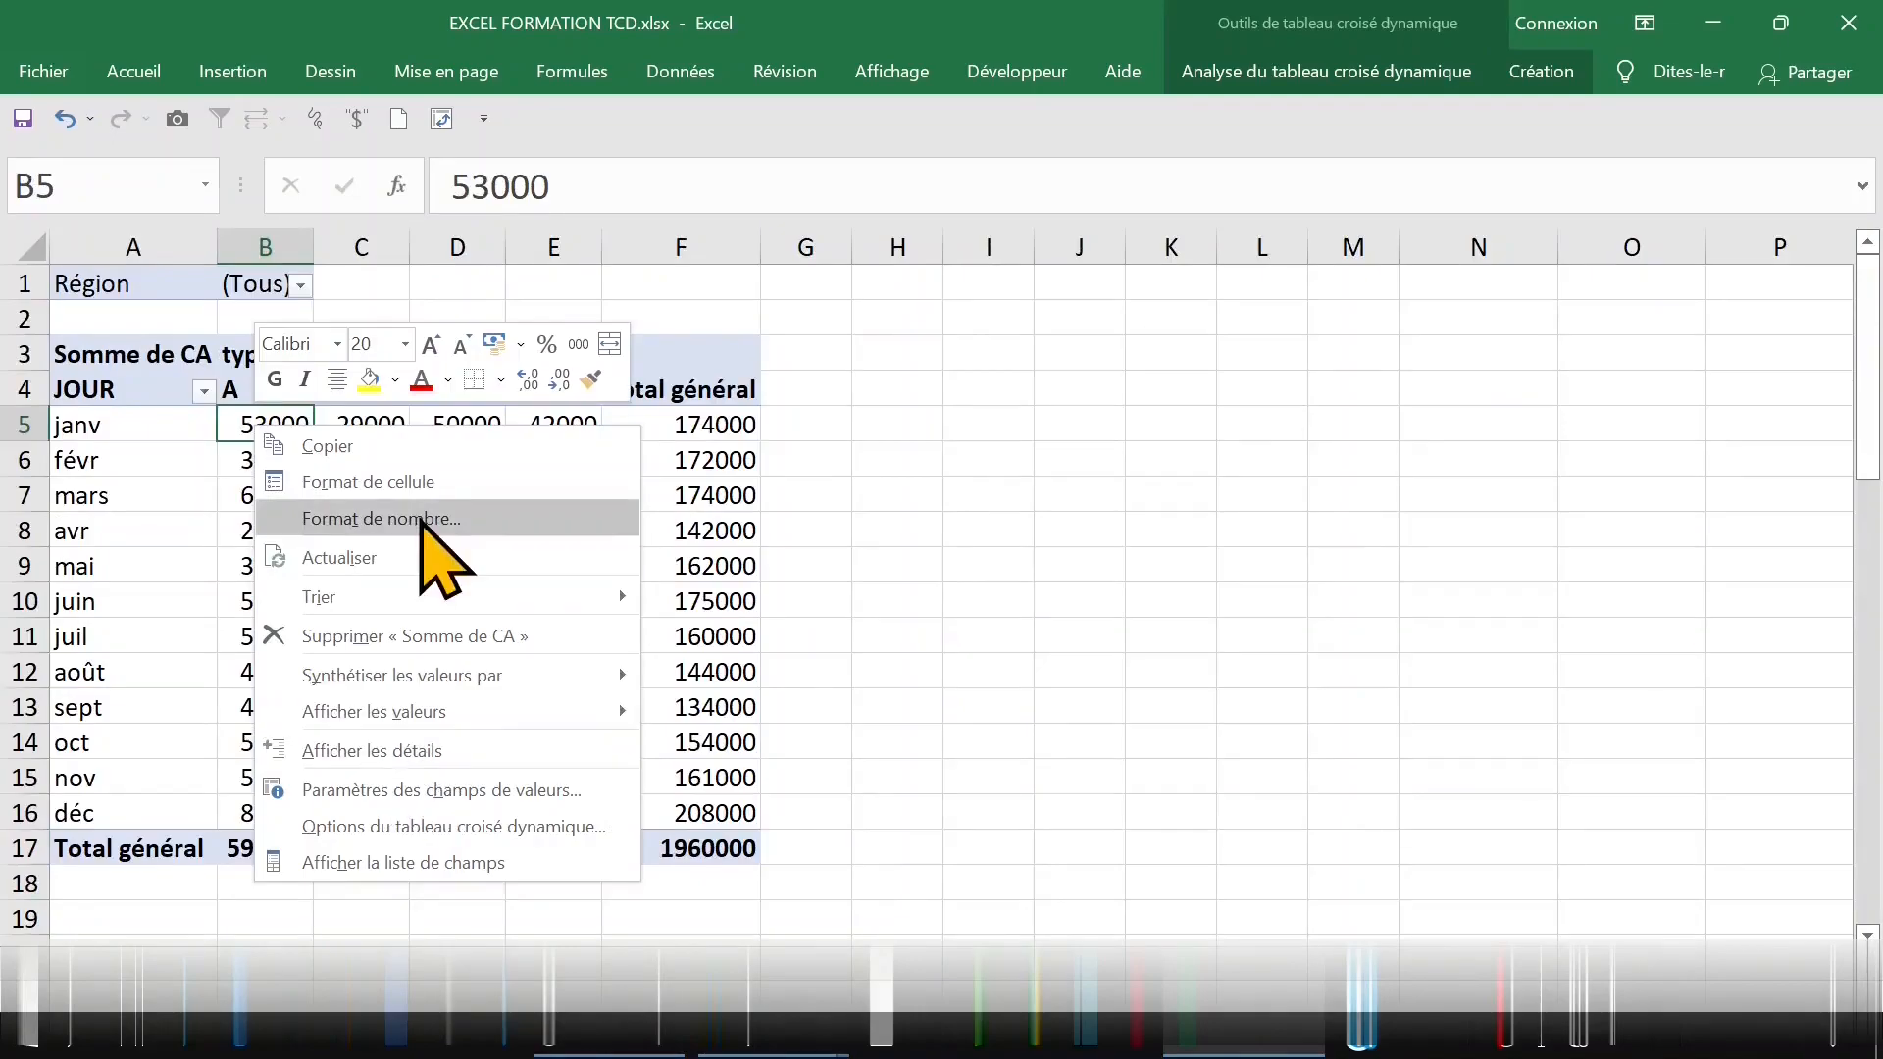
{"action": "left_click", "coordinate": [383, 517]}
{"action": "left_click", "coordinate": [90, 320]}
{"action": "left_click", "coordinate": [502, 335]}
{"action": "left_click", "coordinate": [503, 335]}
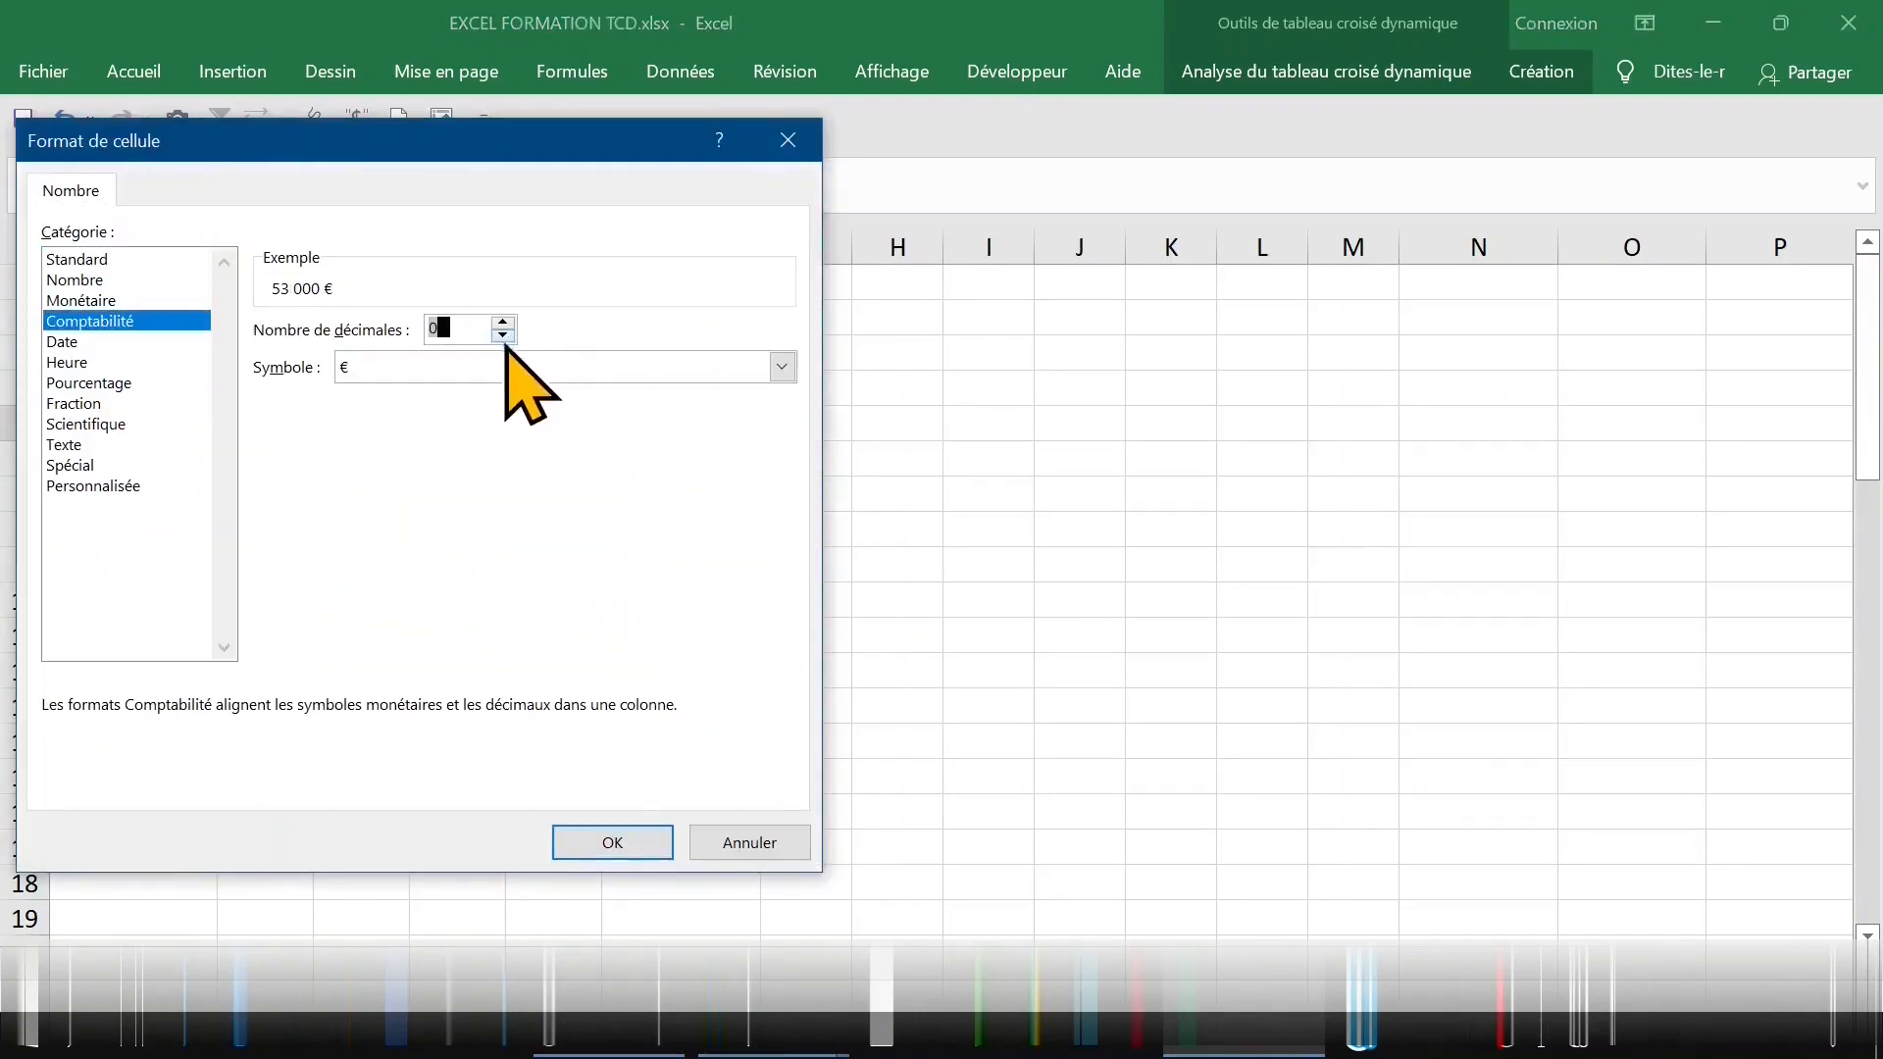
{"action": "left_click", "coordinate": [610, 842]}
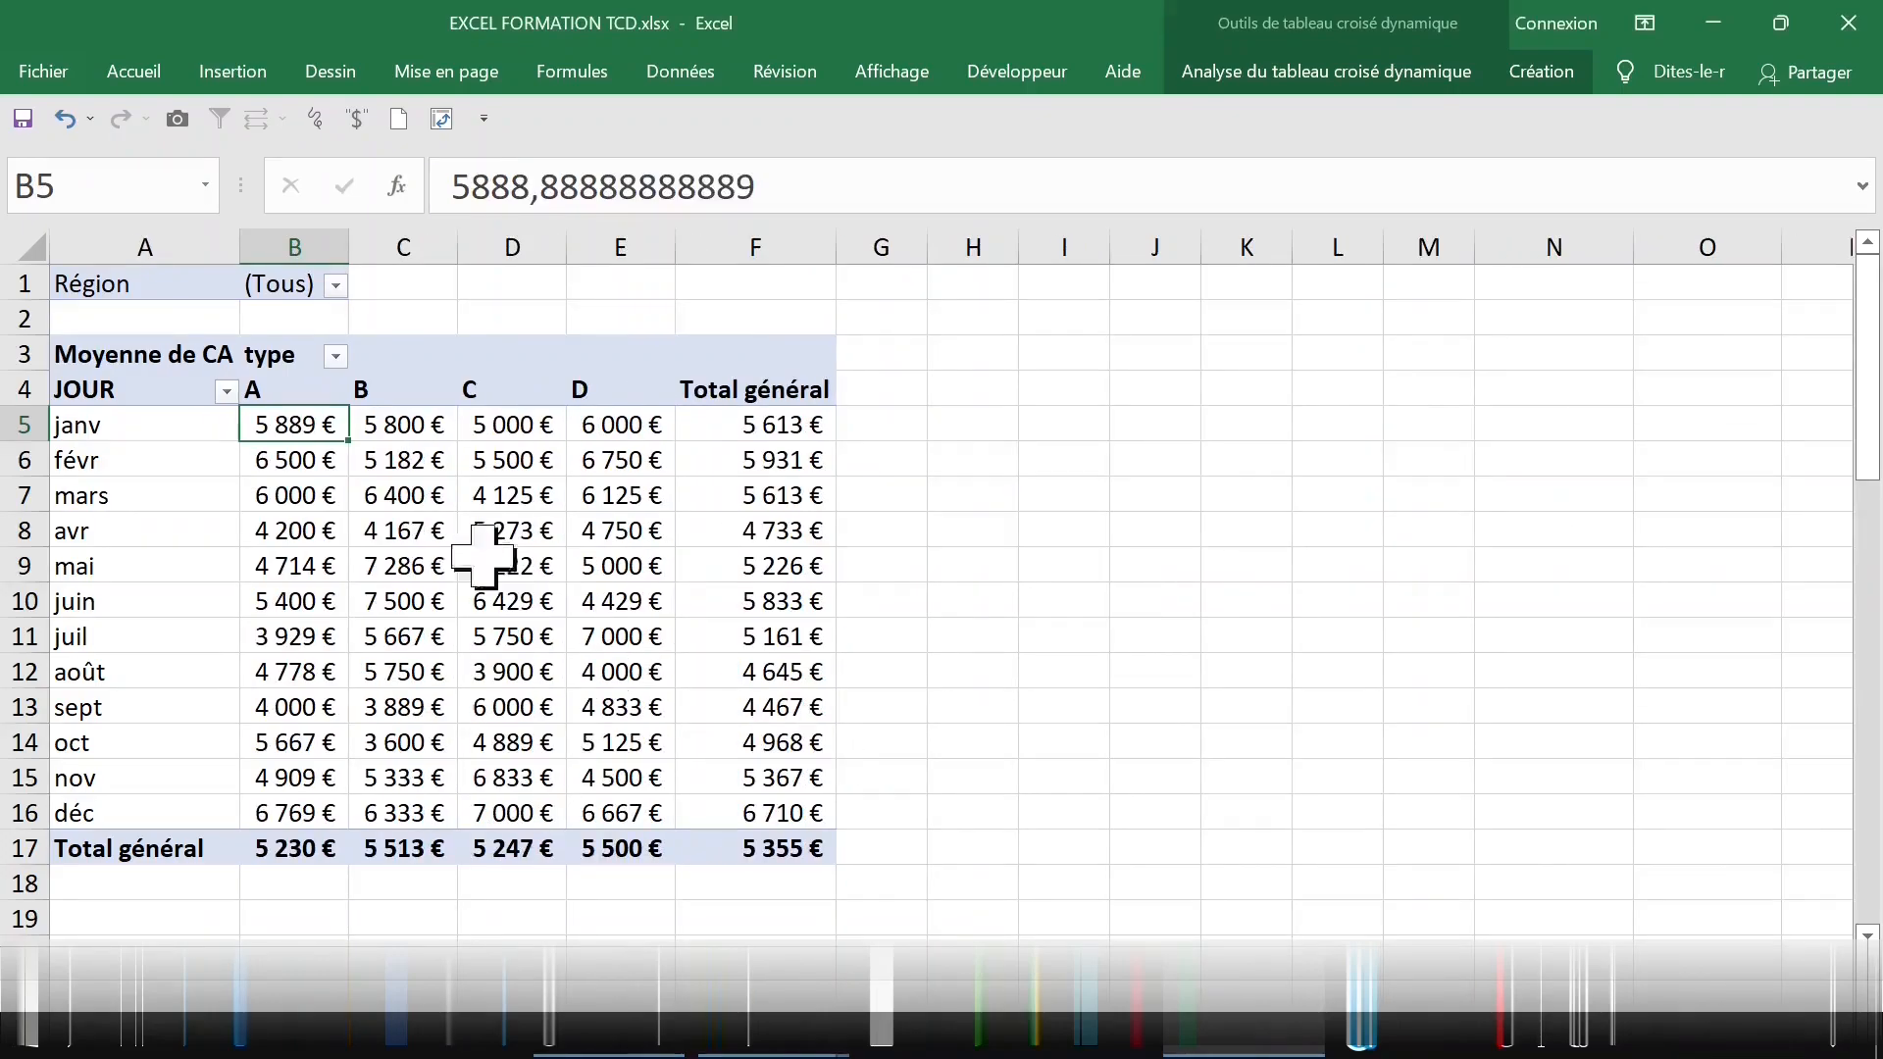
- Summarise the CA values in the pivot table by Max
{"action": "right_click", "coordinate": [294, 427]}
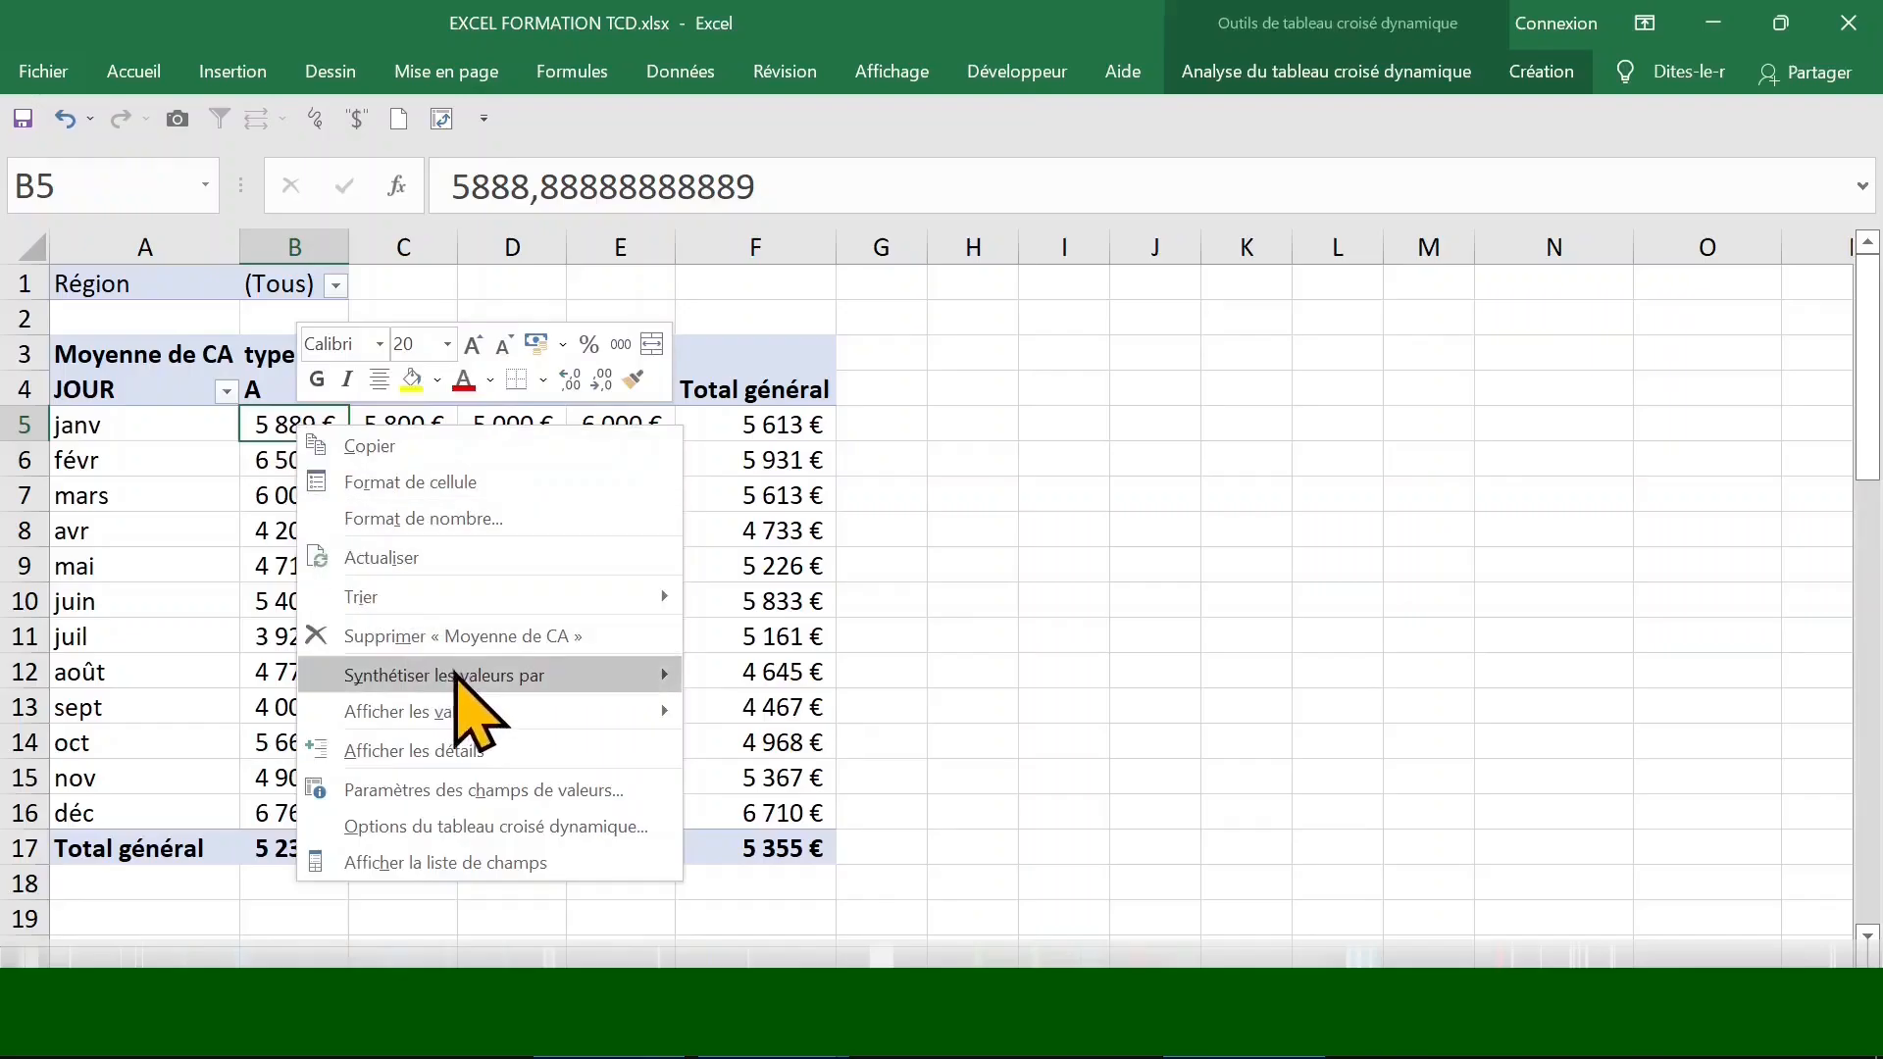
{"action": "mouse_move", "coordinate": [497, 676]}
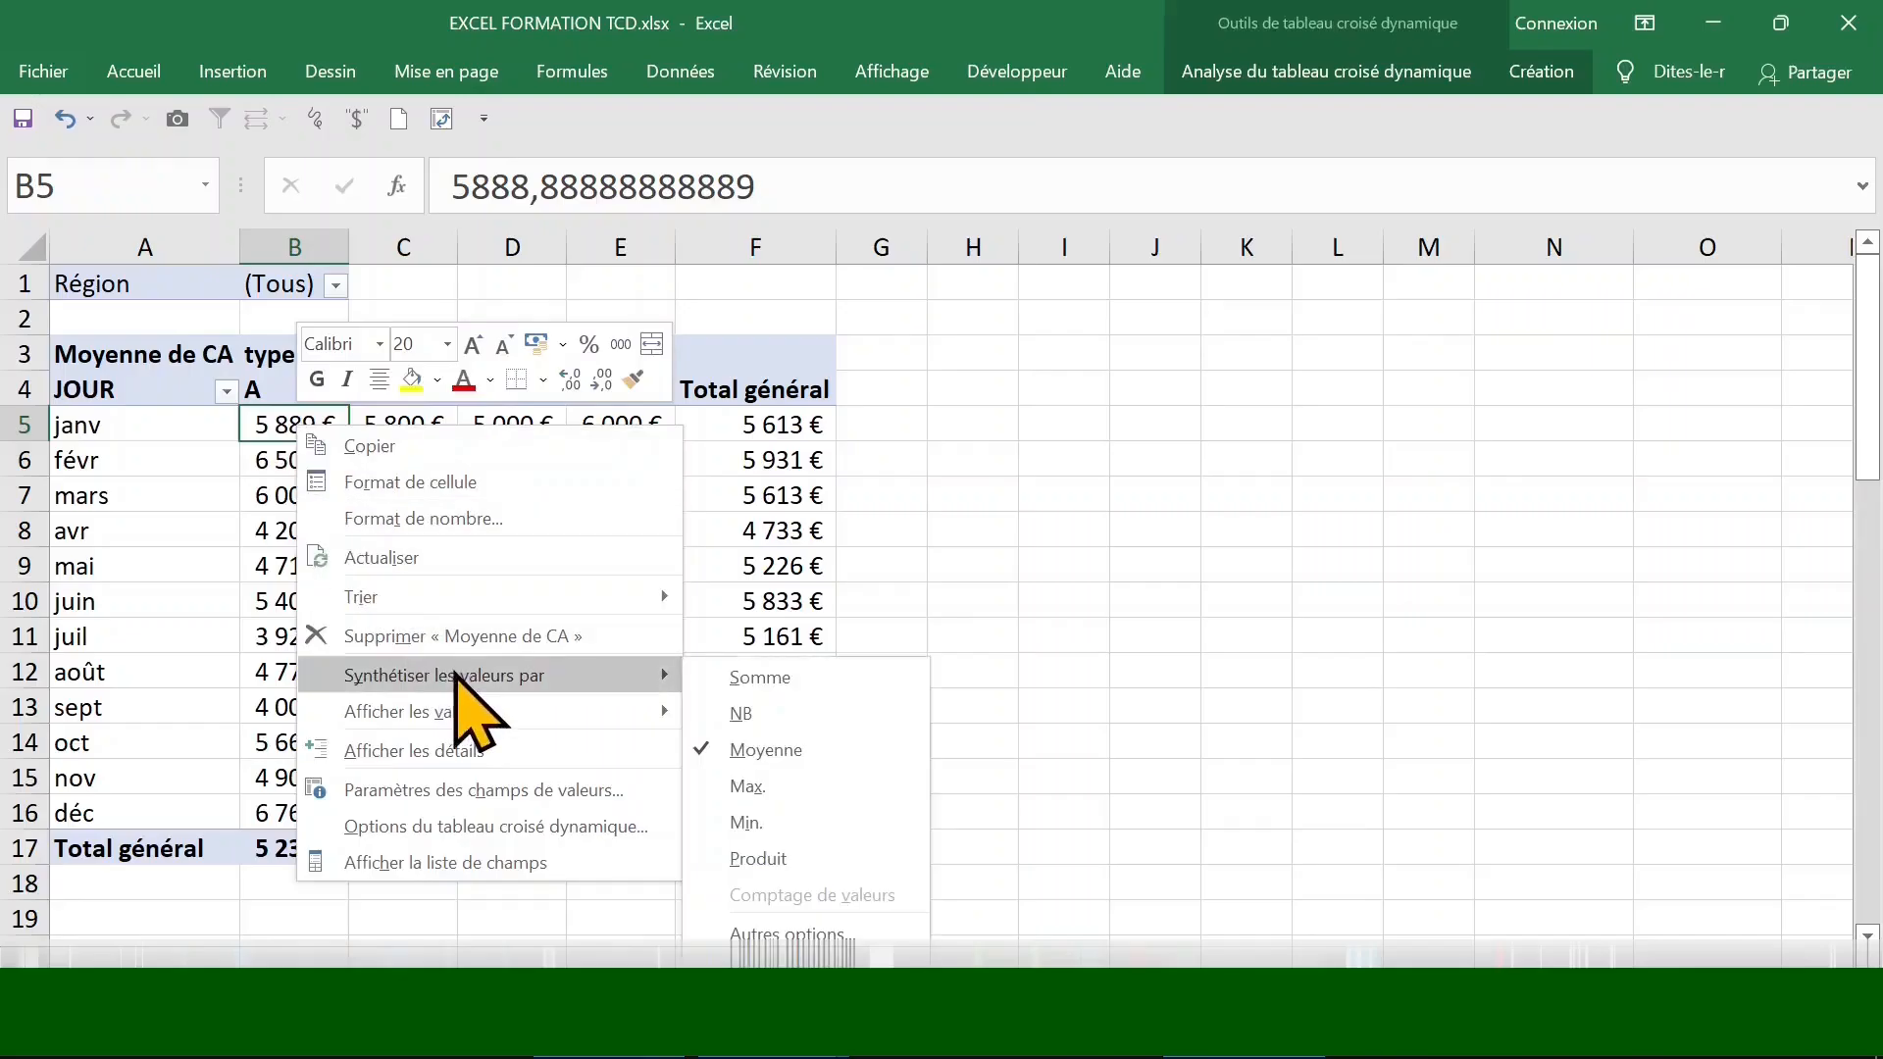
{"action": "left_click", "coordinate": [796, 784]}
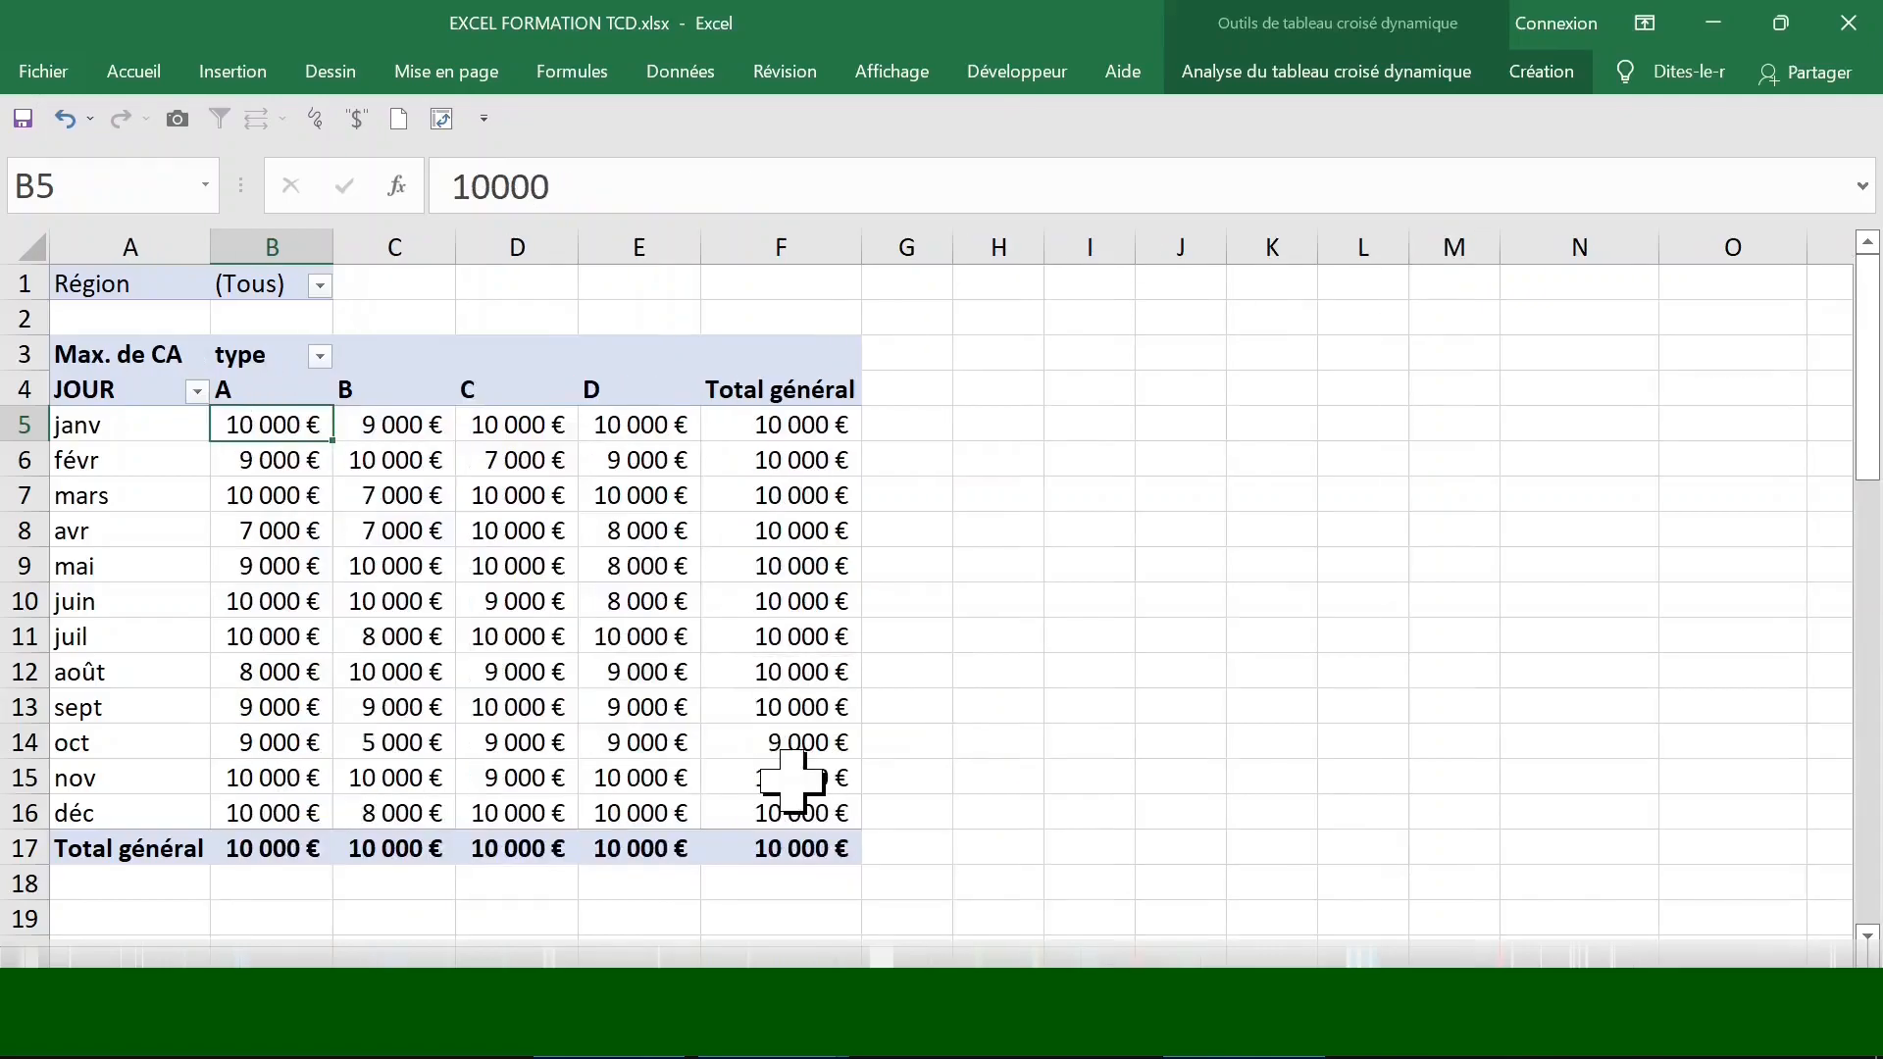
{"action": "left_click", "coordinate": [138, 353]}
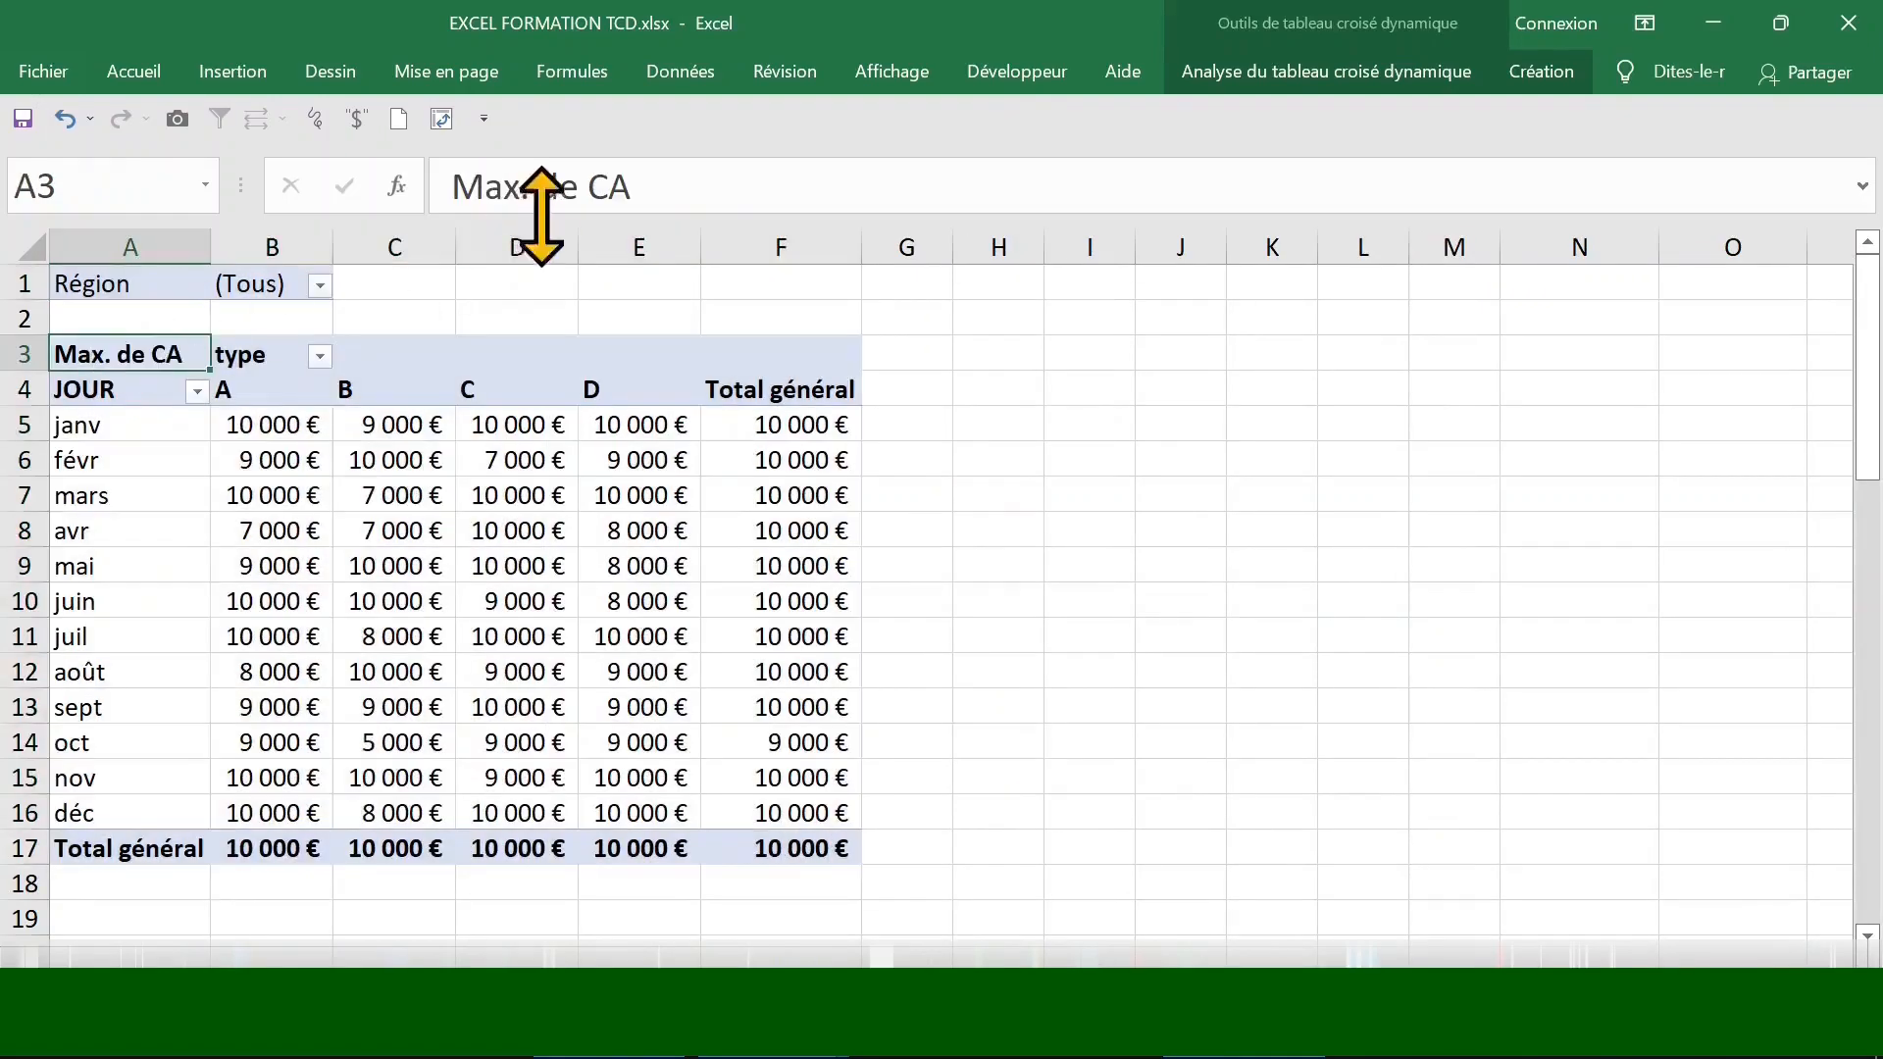
{"action": "left_click_drag", "start_coordinate": [446, 187], "coordinate": [699, 187]}
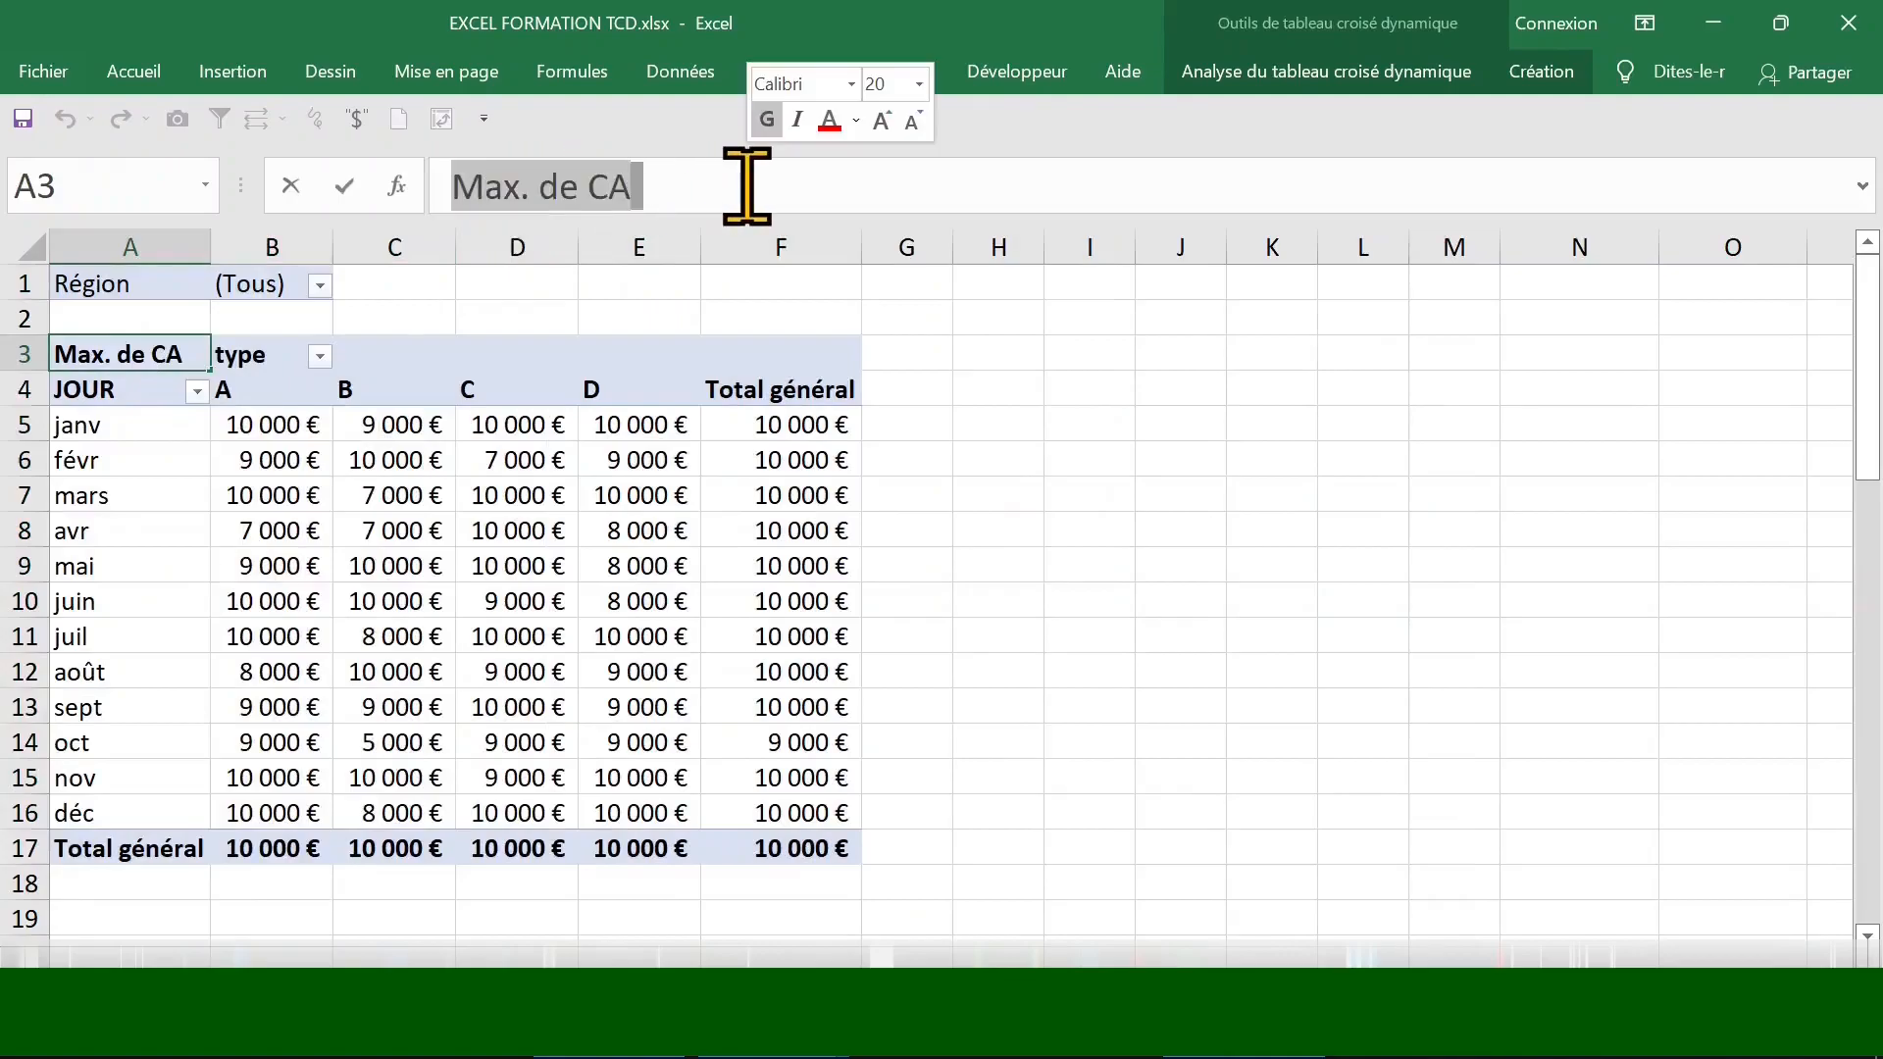
{"action": "key", "text": "Return"}
- Add CA a second time to the values area as a sum alongside Max. de CA, and close the field list
{"action": "left_click", "coordinate": [289, 425]}
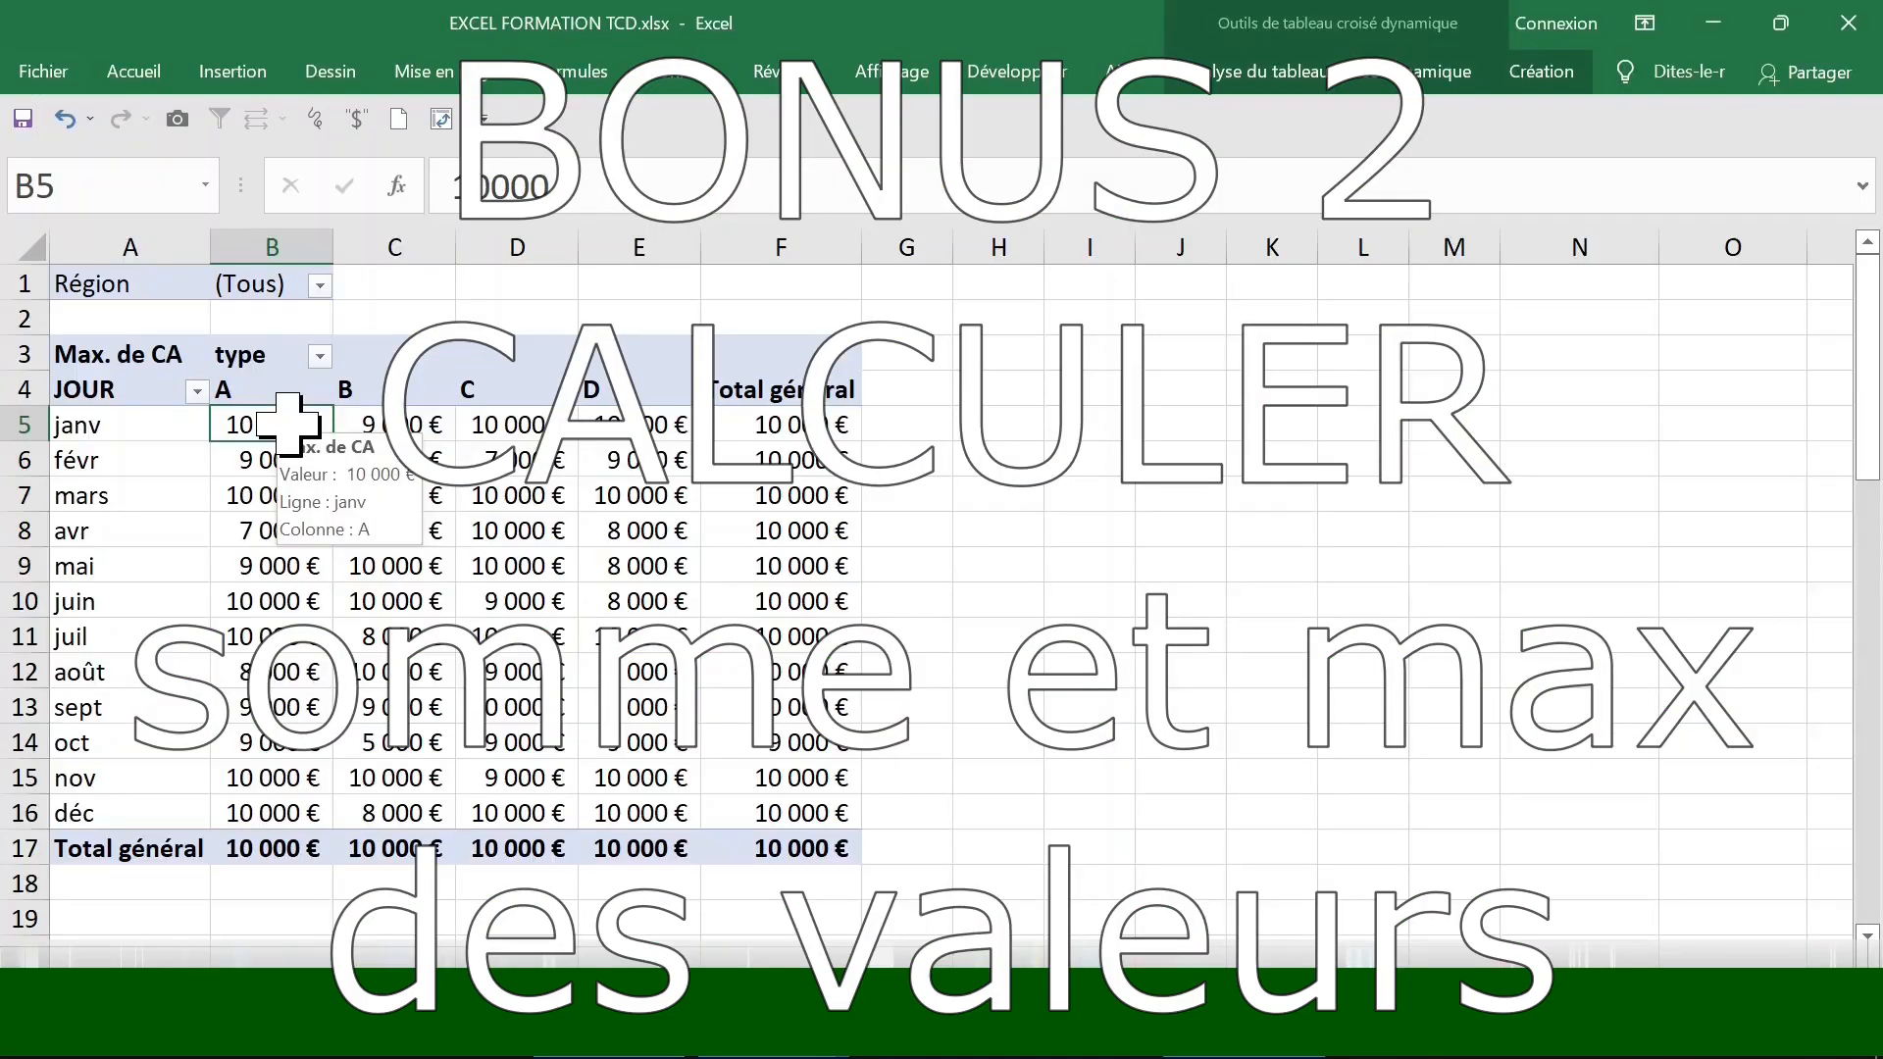
{"action": "right_click", "coordinate": [292, 431]}
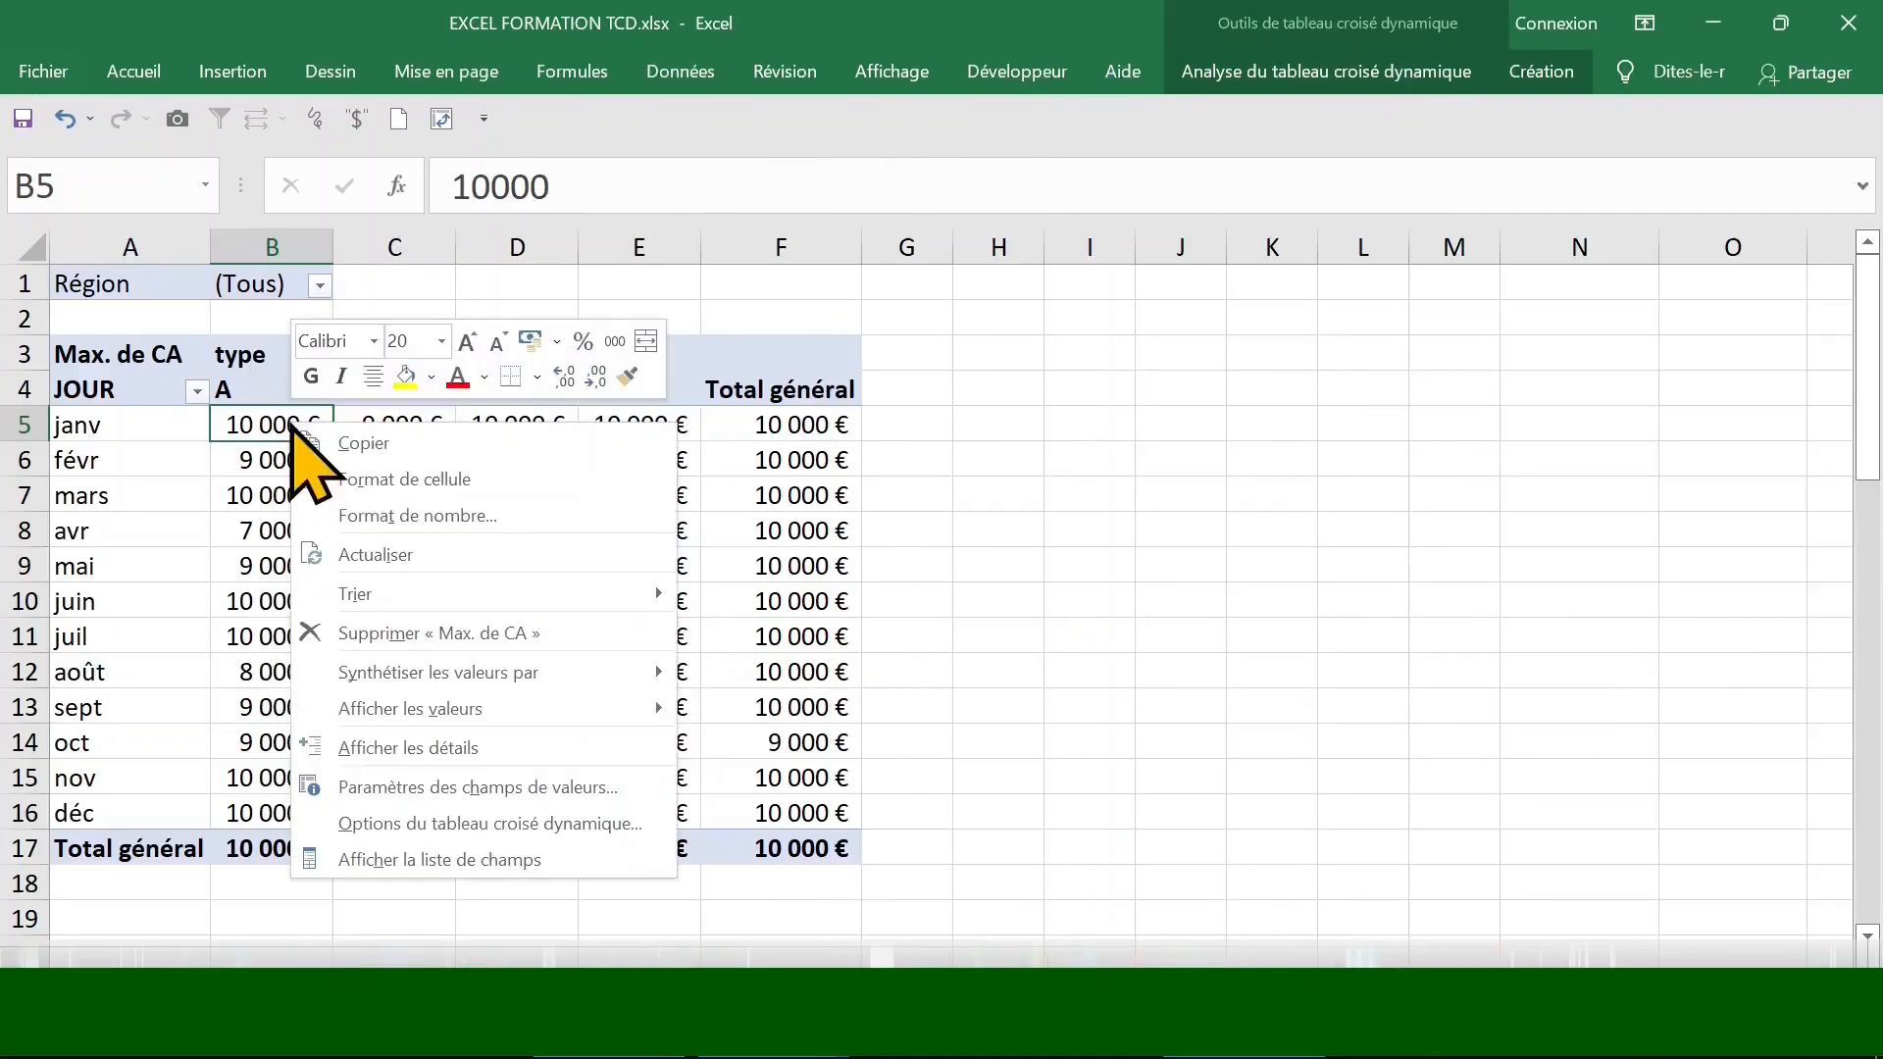
{"action": "left_click", "coordinate": [495, 860]}
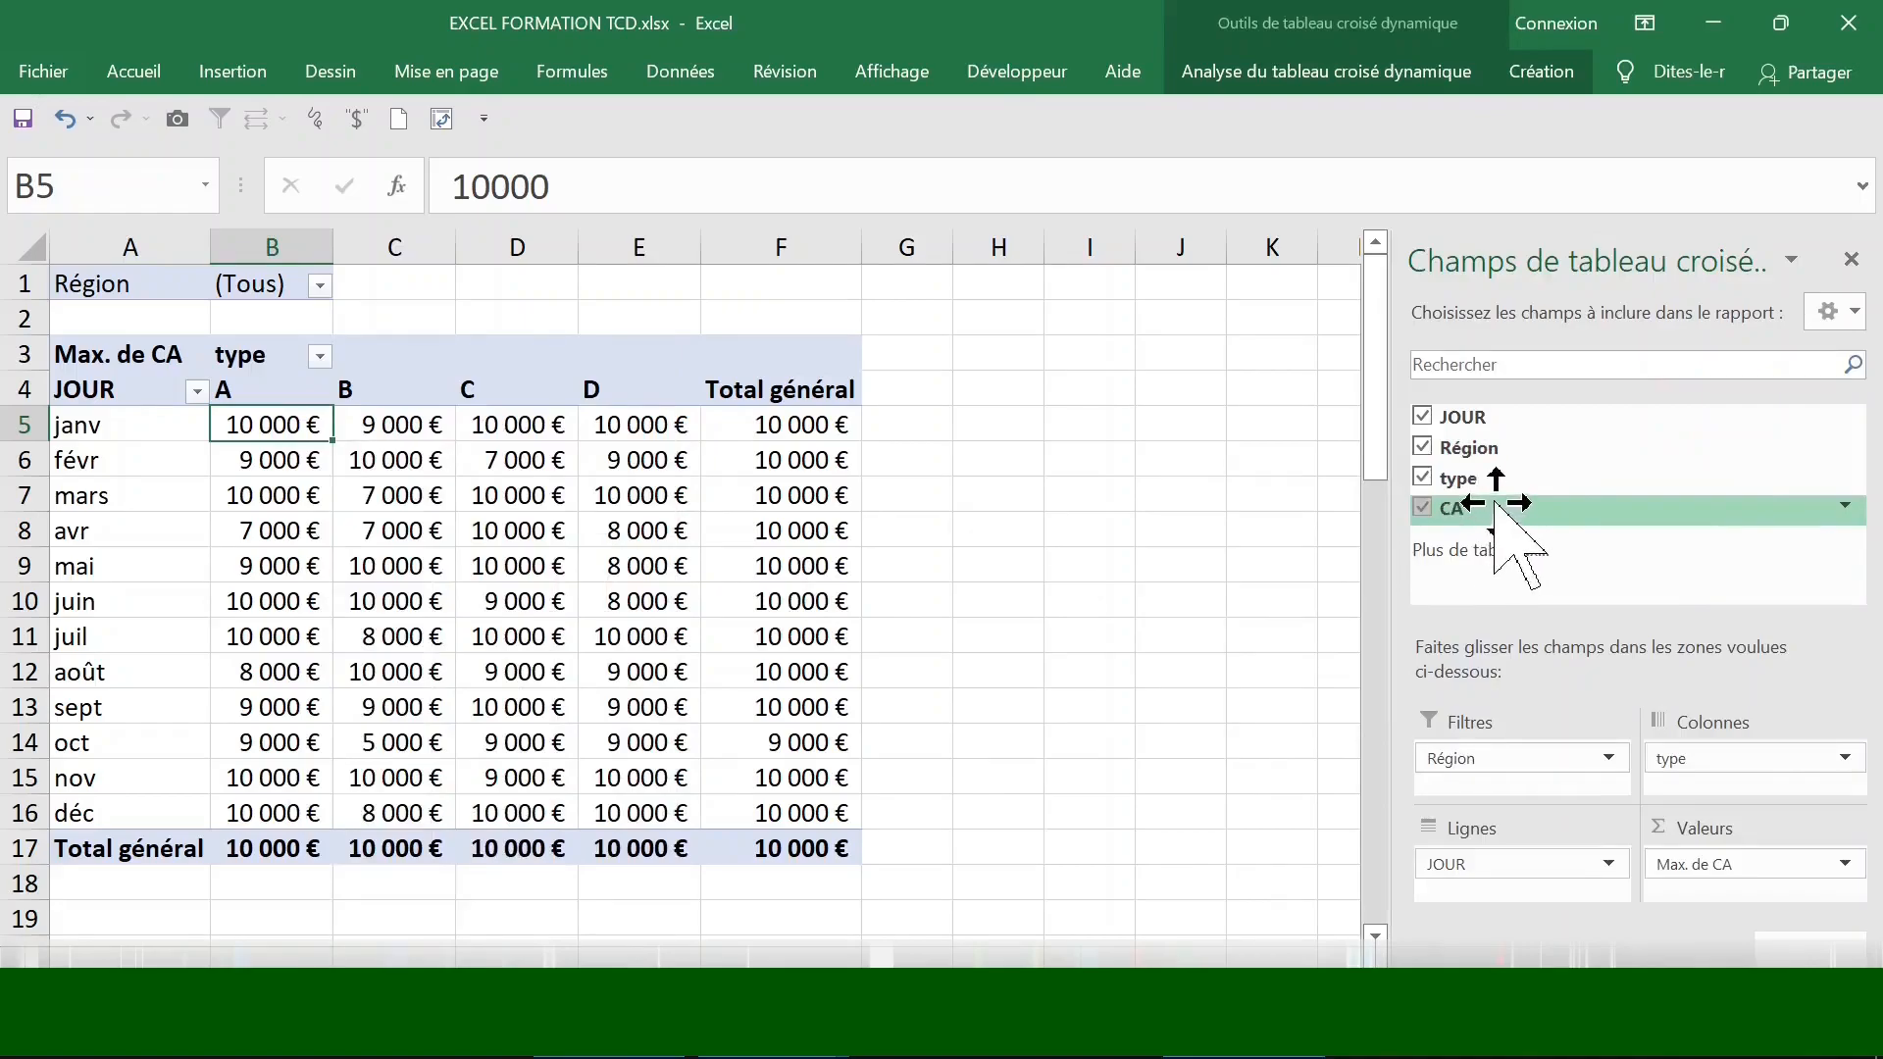
{"action": "left_click_drag", "start_coordinate": [1493, 507], "coordinate": [1746, 883]}
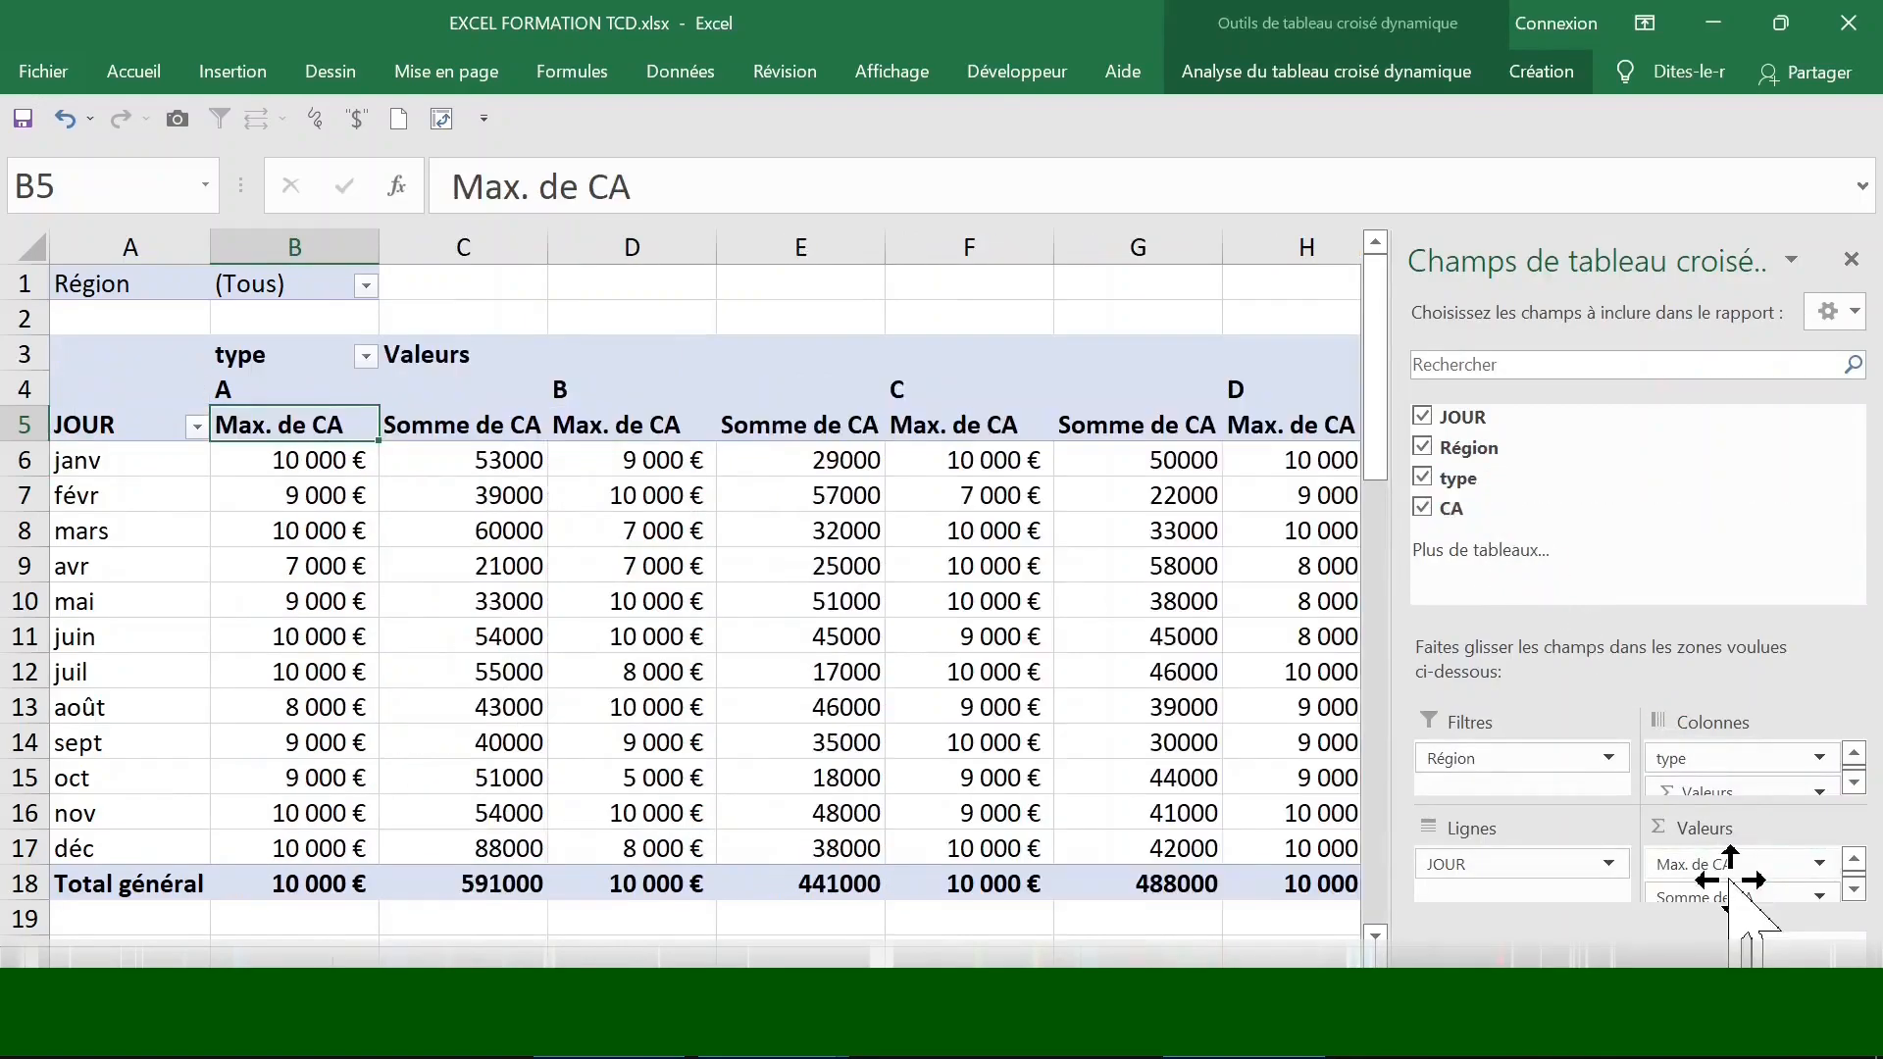
{"action": "left_click", "coordinate": [675, 560]}
{"action": "left_click", "coordinate": [483, 422]}
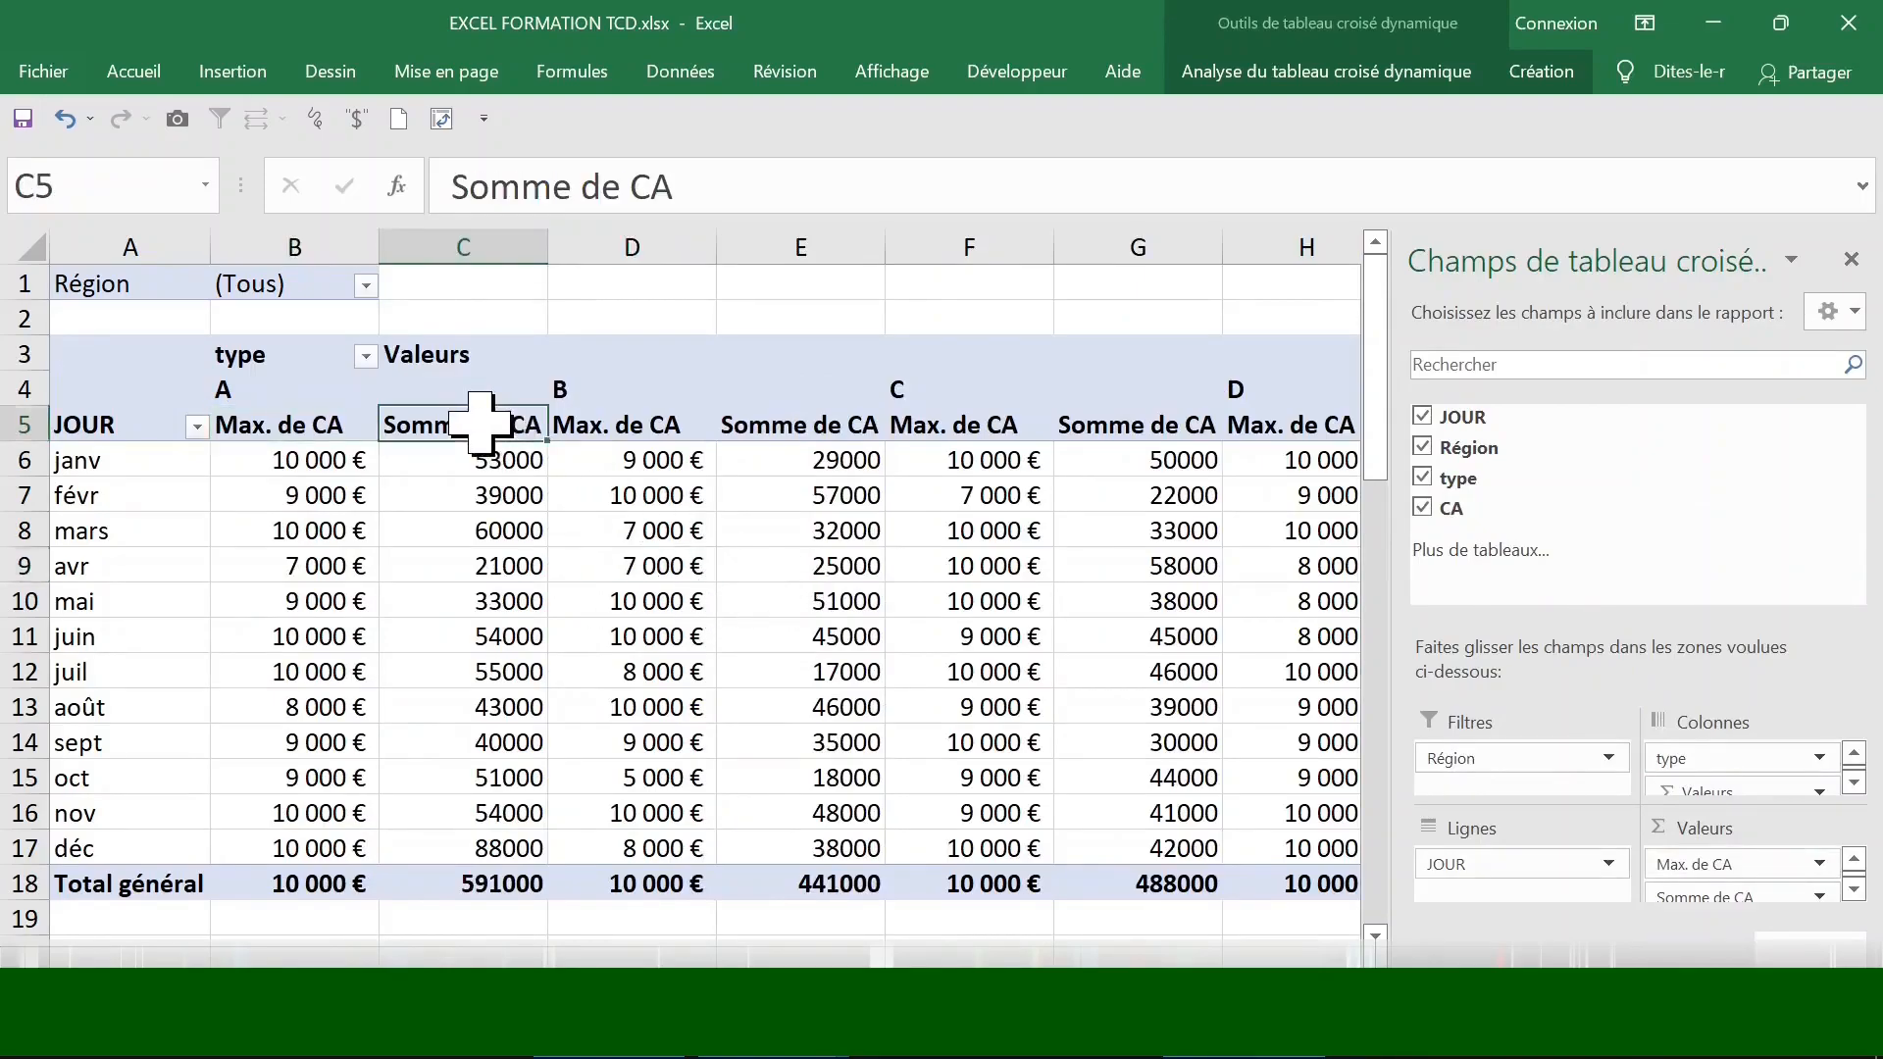
{"action": "left_click", "coordinate": [1852, 260]}
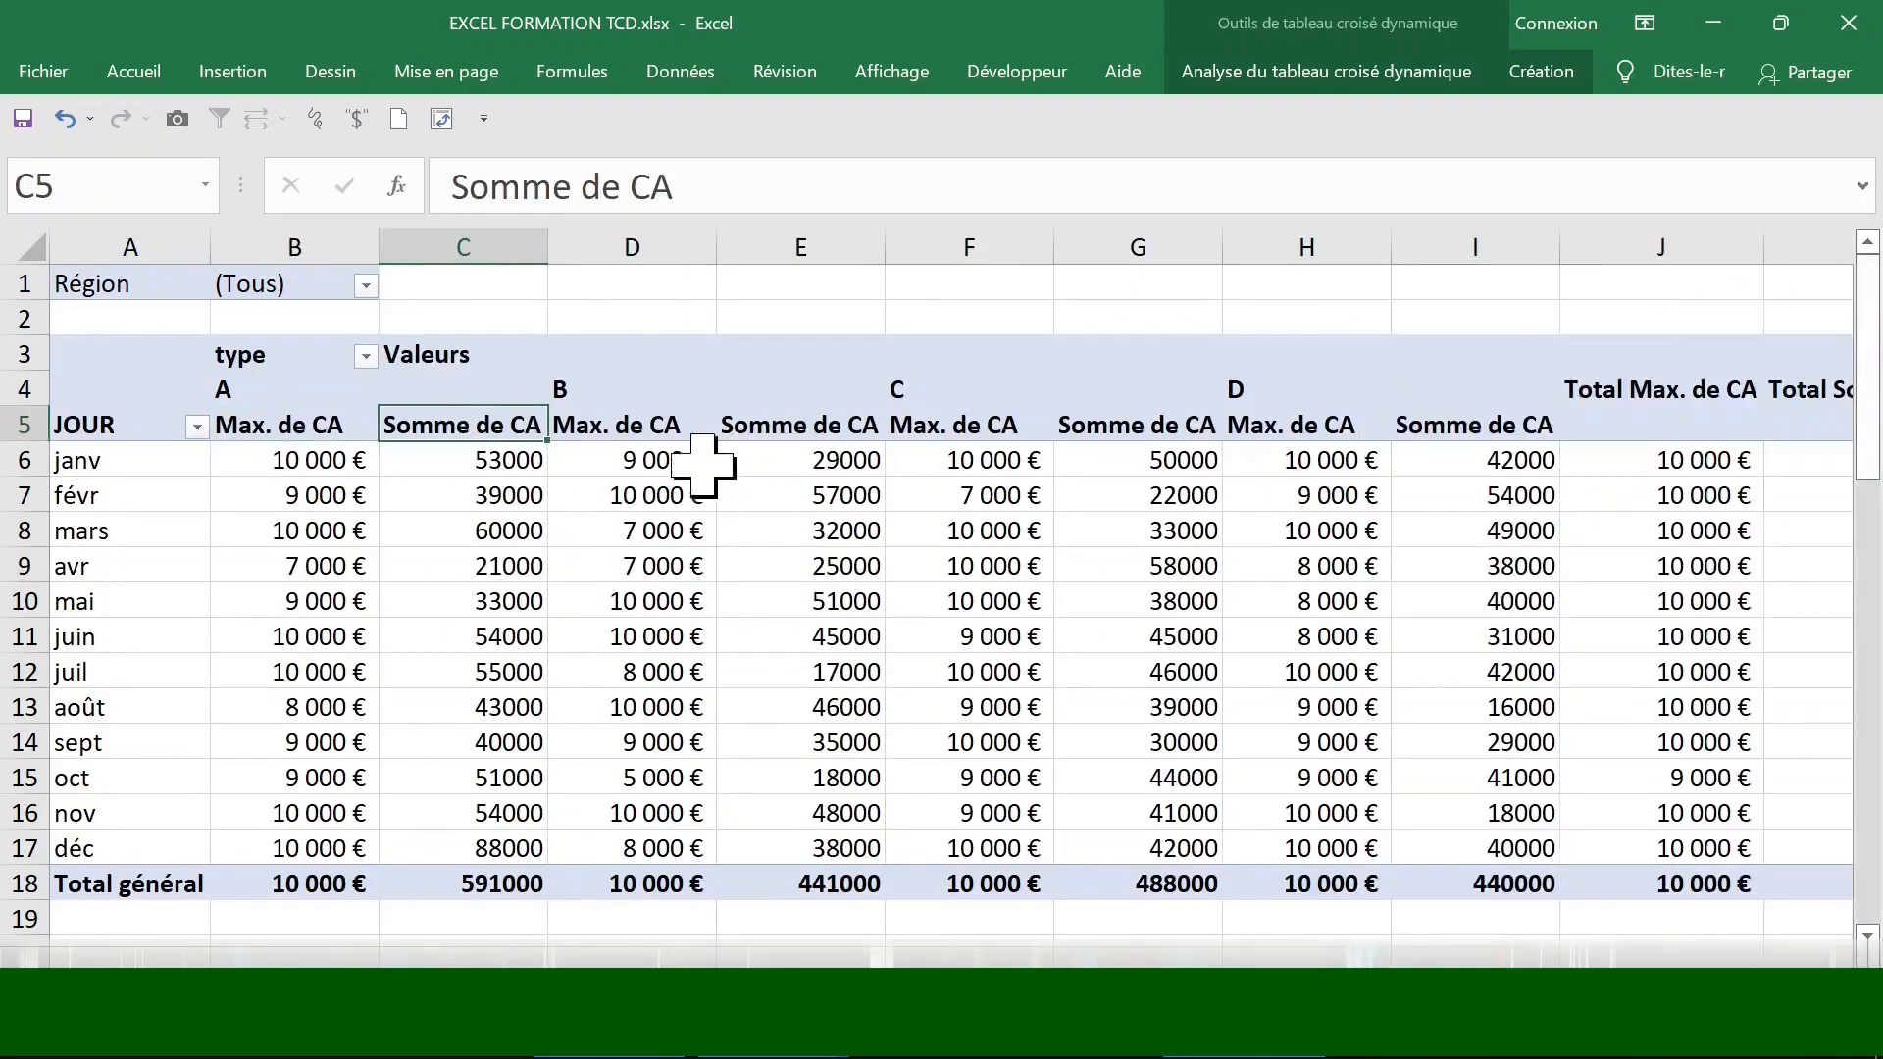
- Format the Somme de CA values as Comptabilité with 0 decimals and the € symbol
{"action": "left_click", "coordinate": [496, 461]}
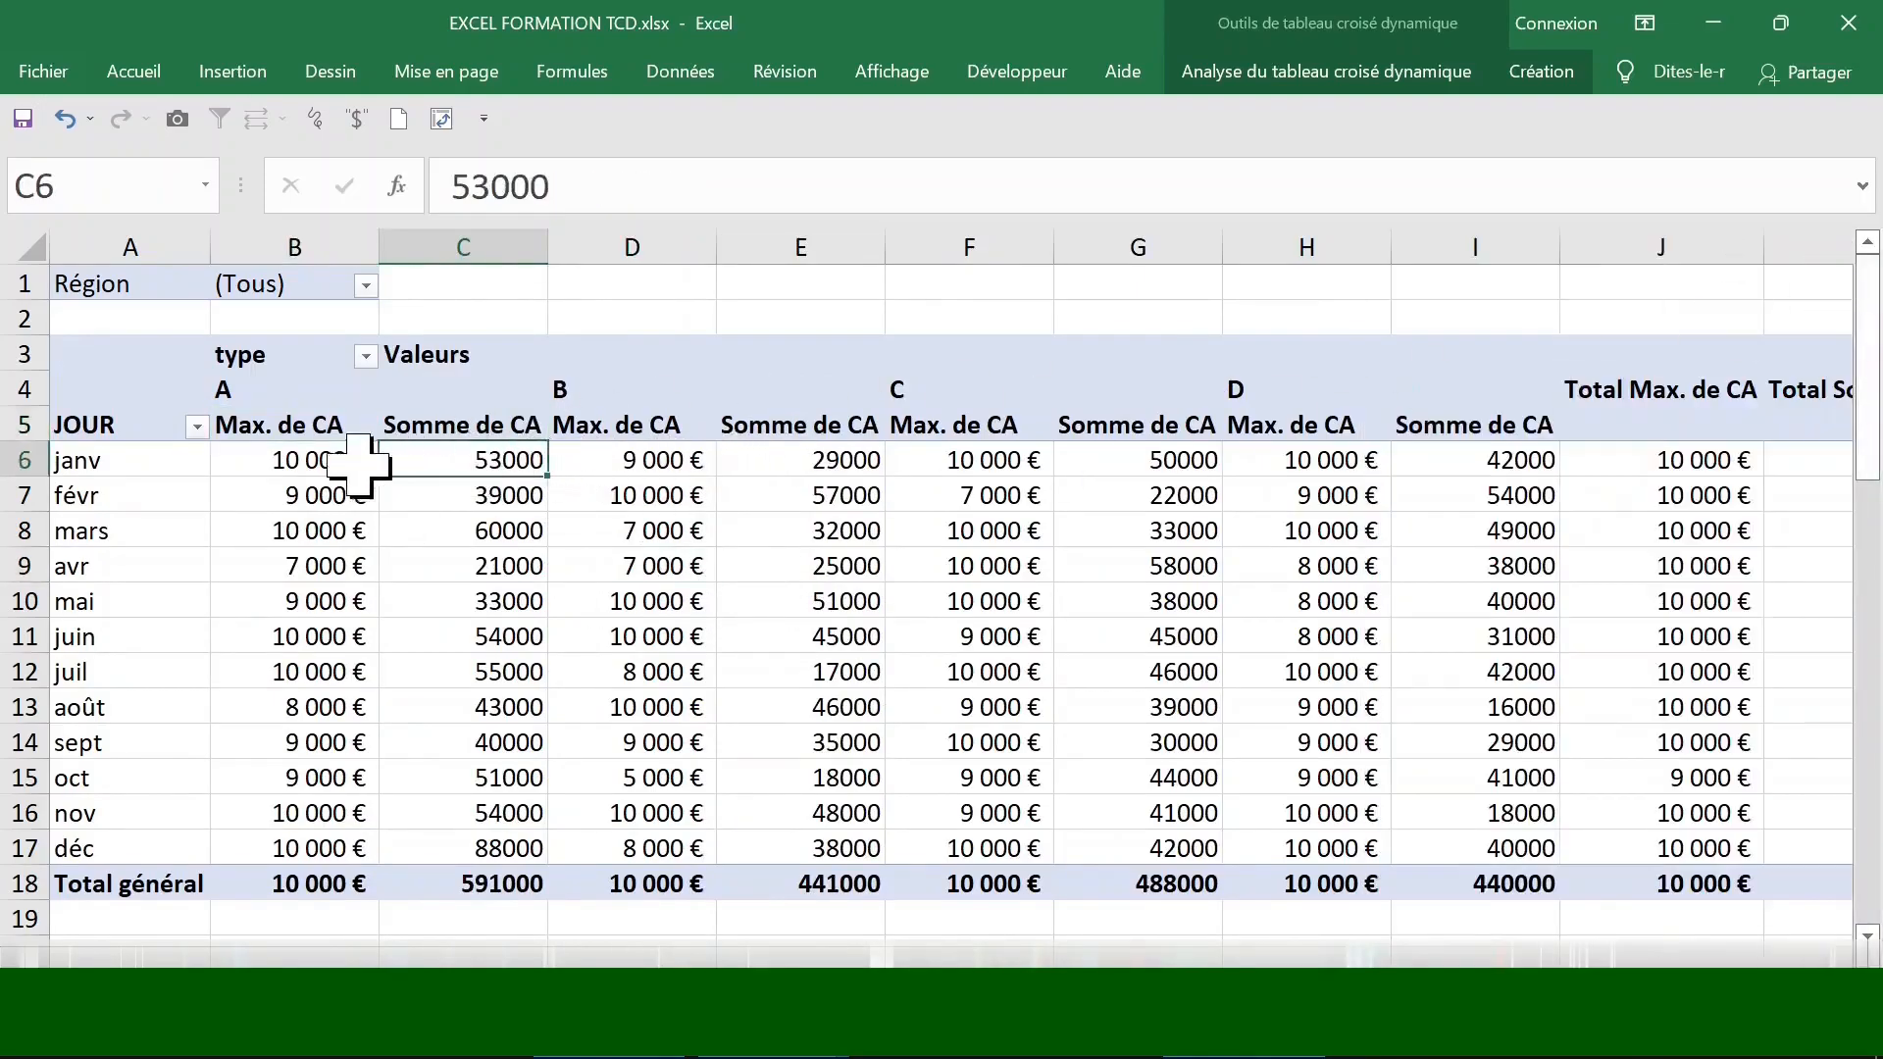
{"action": "right_click", "coordinate": [449, 458]}
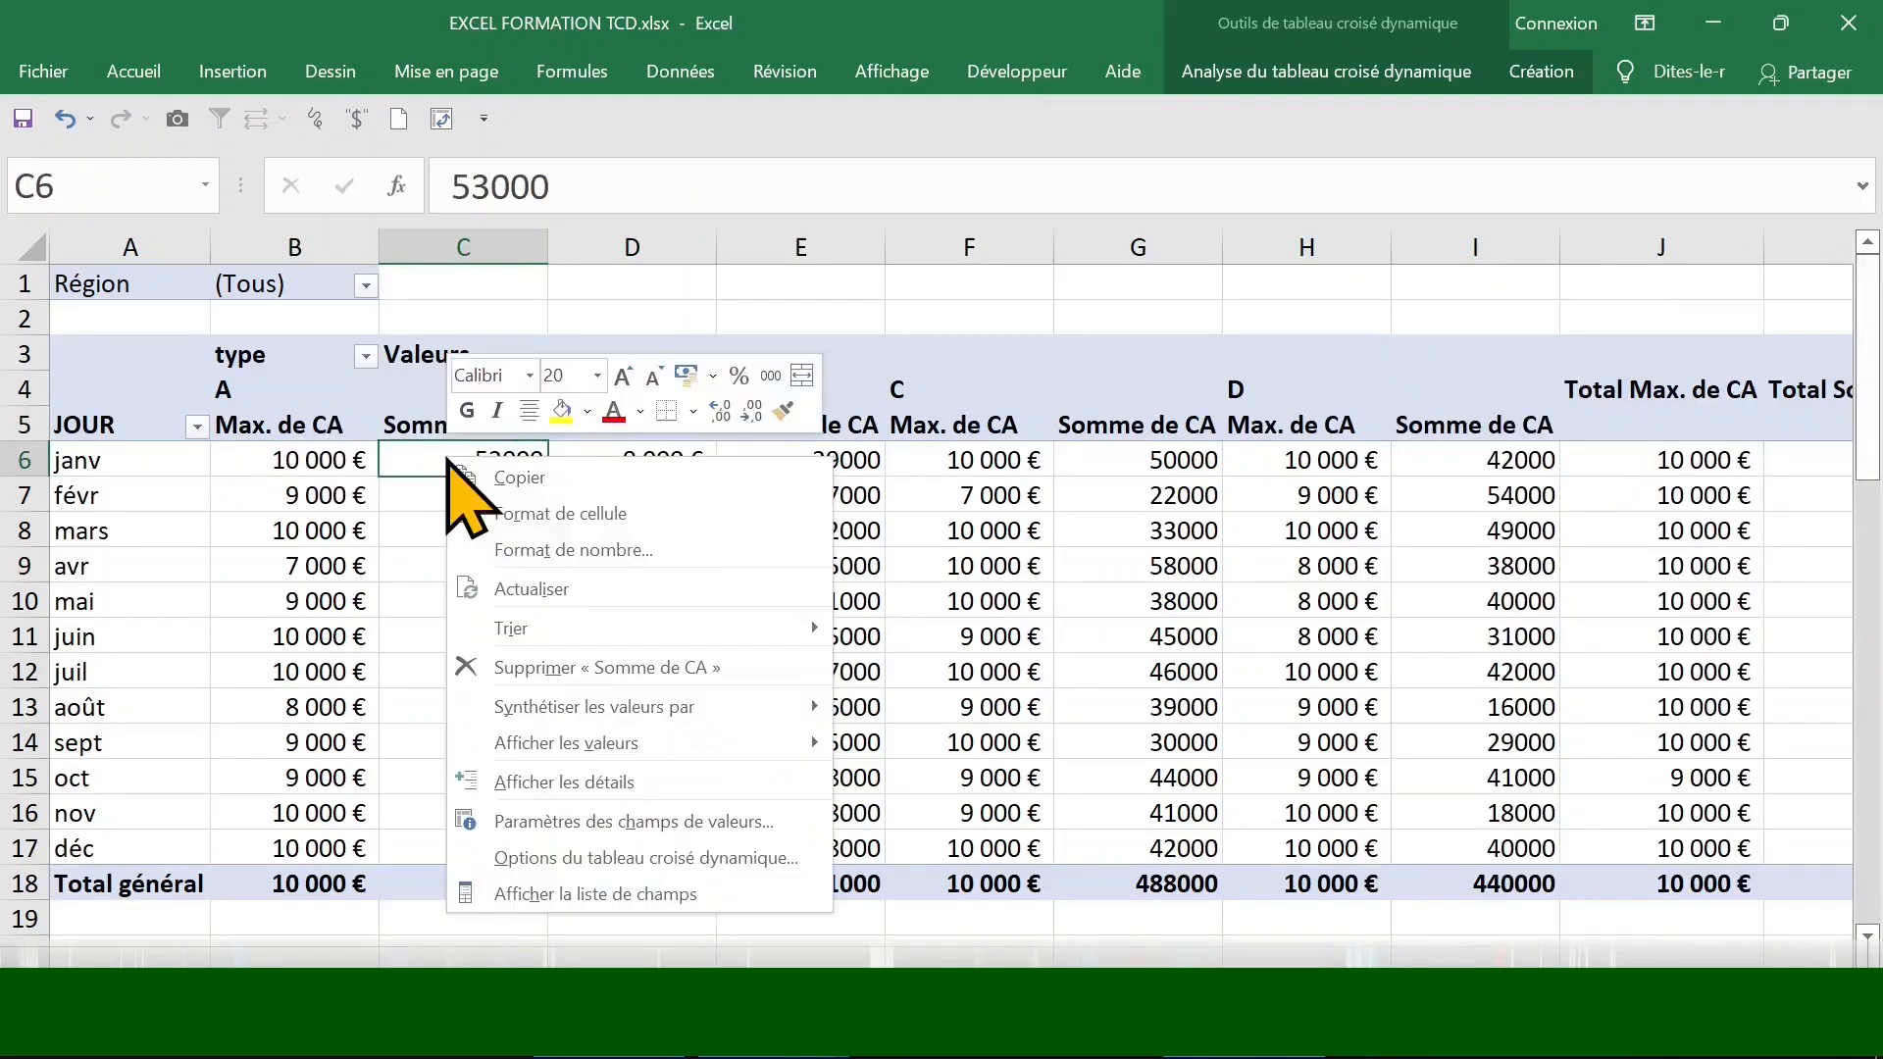
{"action": "left_click", "coordinate": [573, 547]}
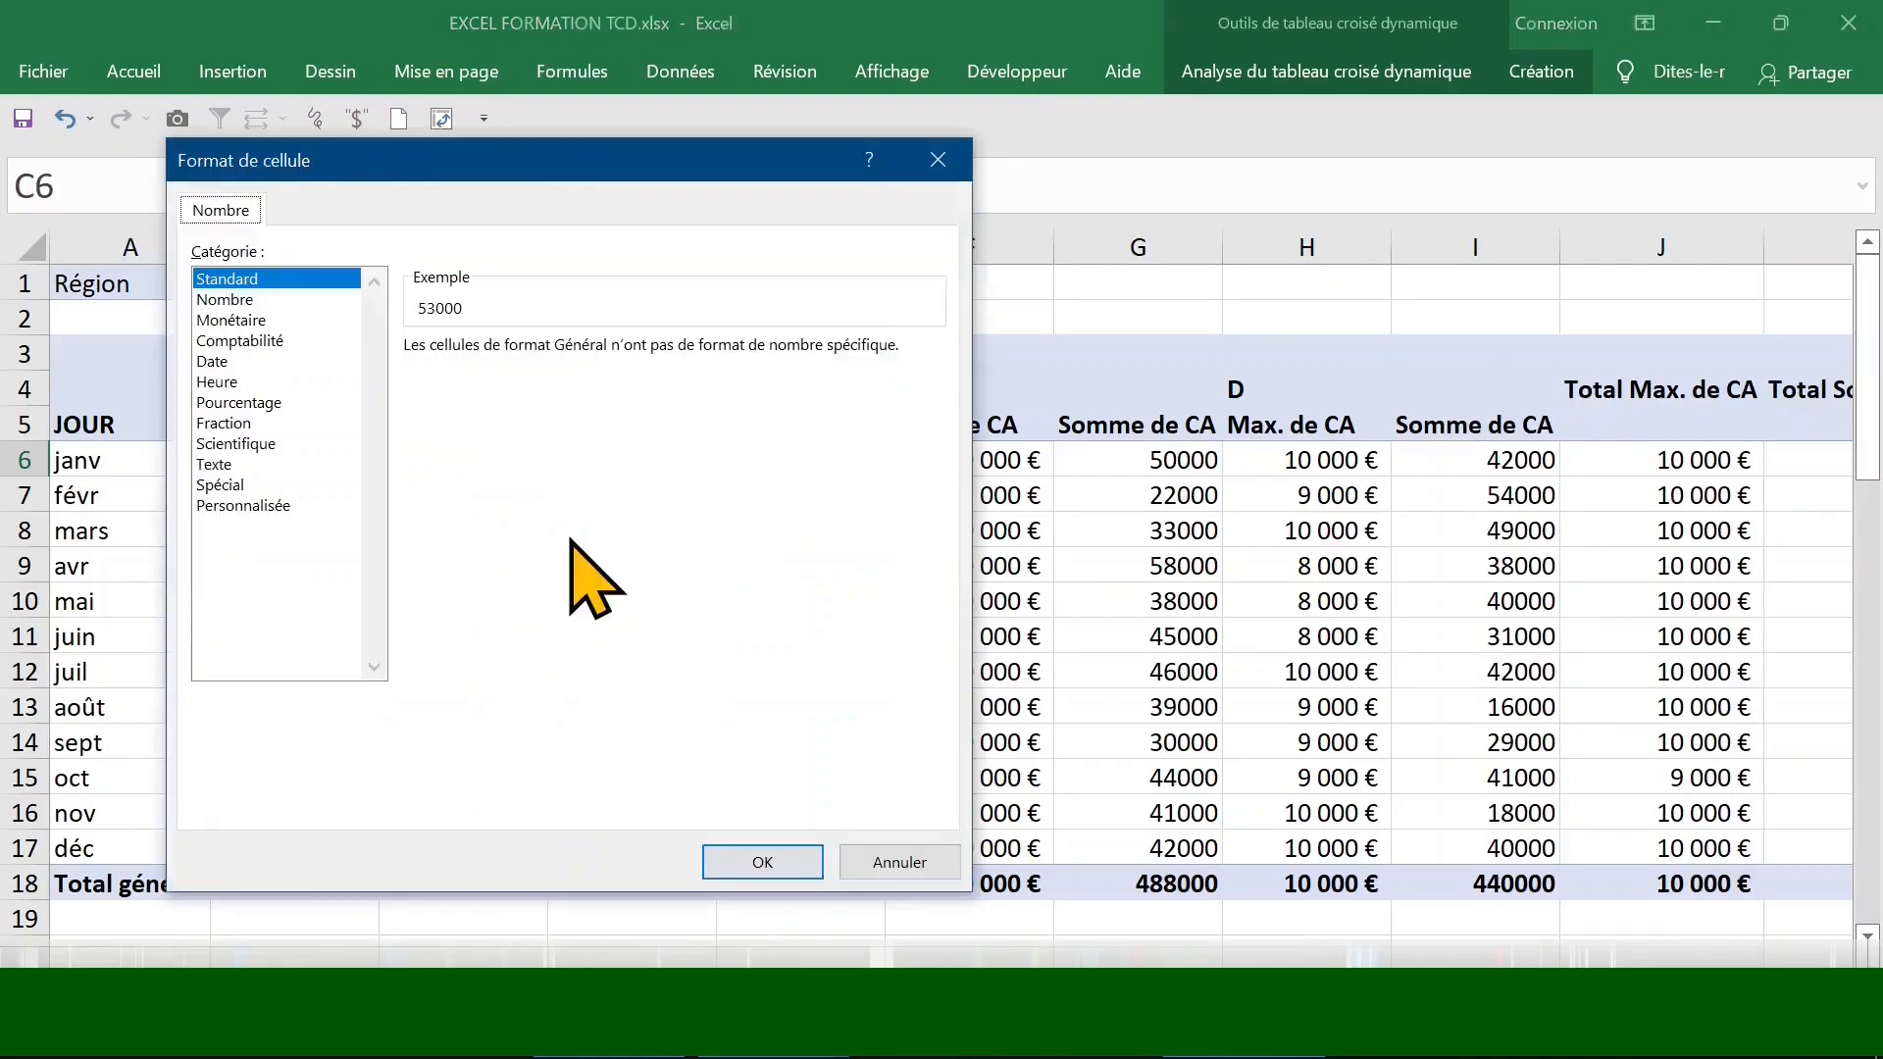
{"action": "left_click", "coordinate": [247, 320]}
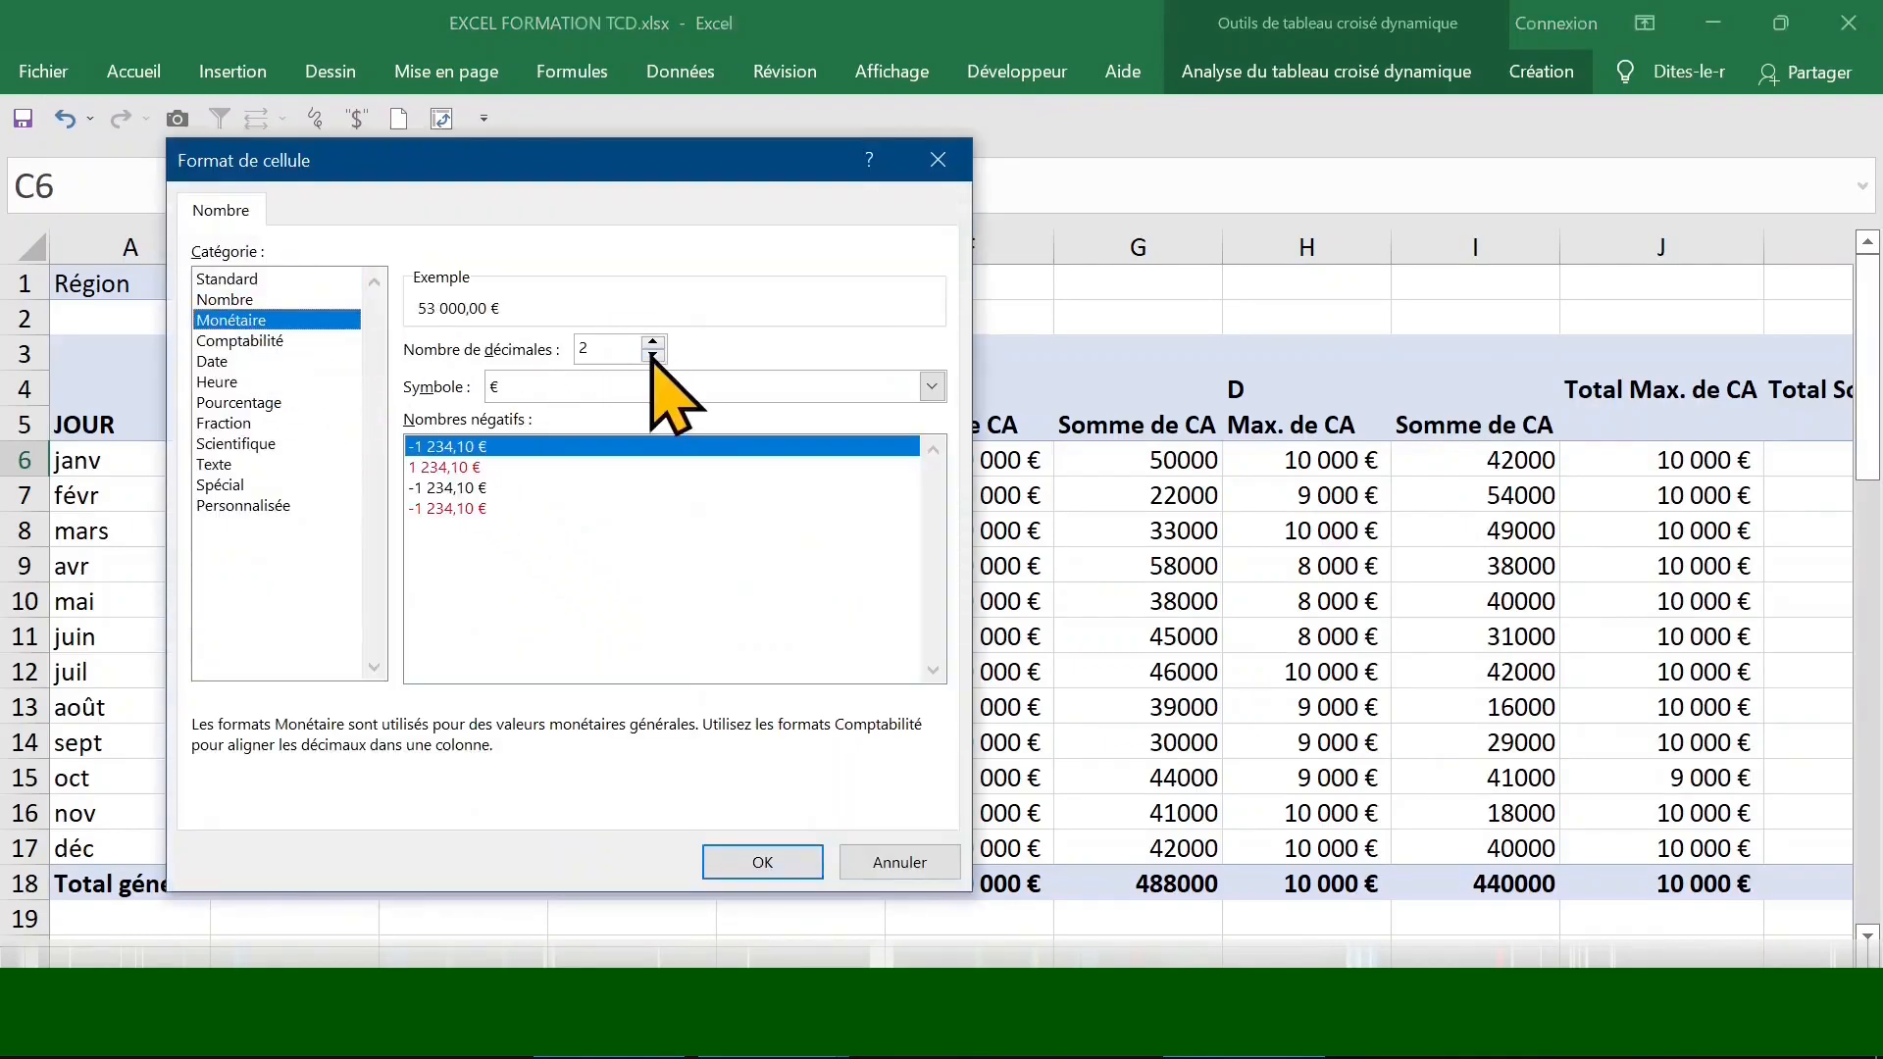
{"action": "left_click", "coordinate": [263, 340]}
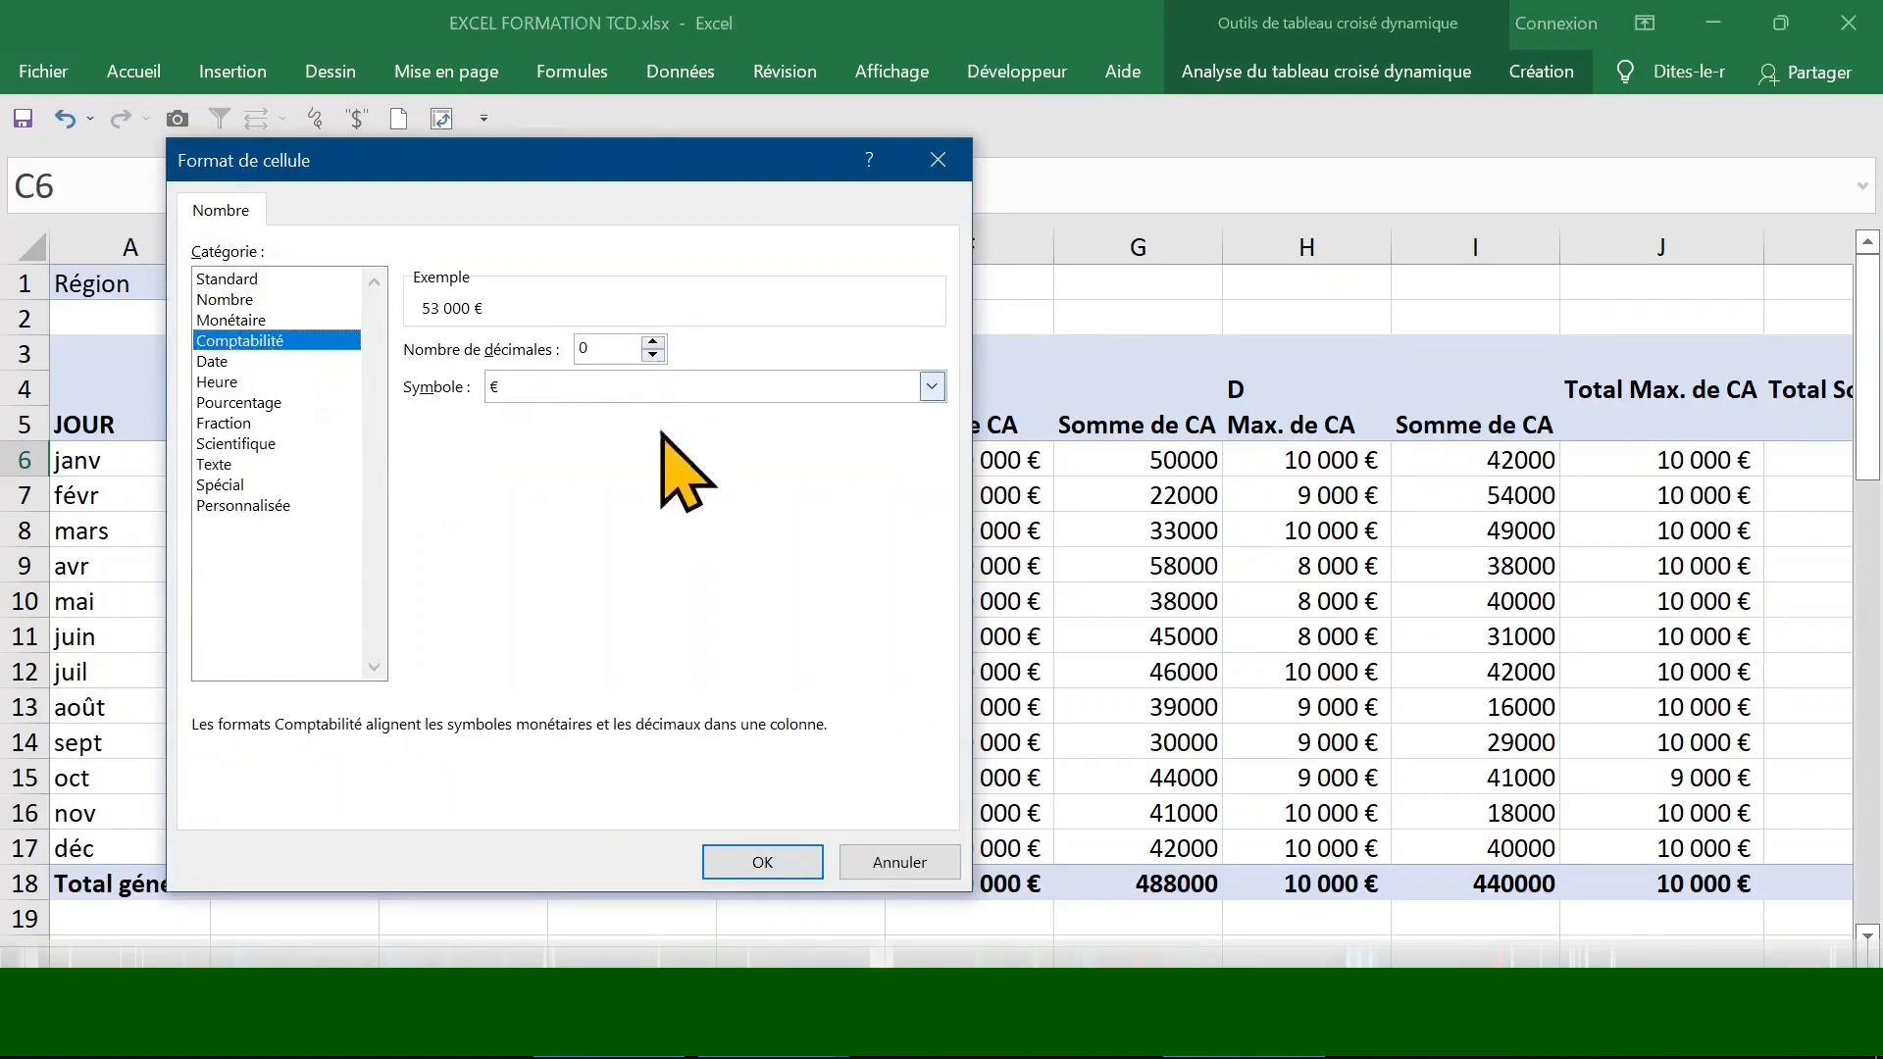
{"action": "left_click", "coordinate": [767, 864]}
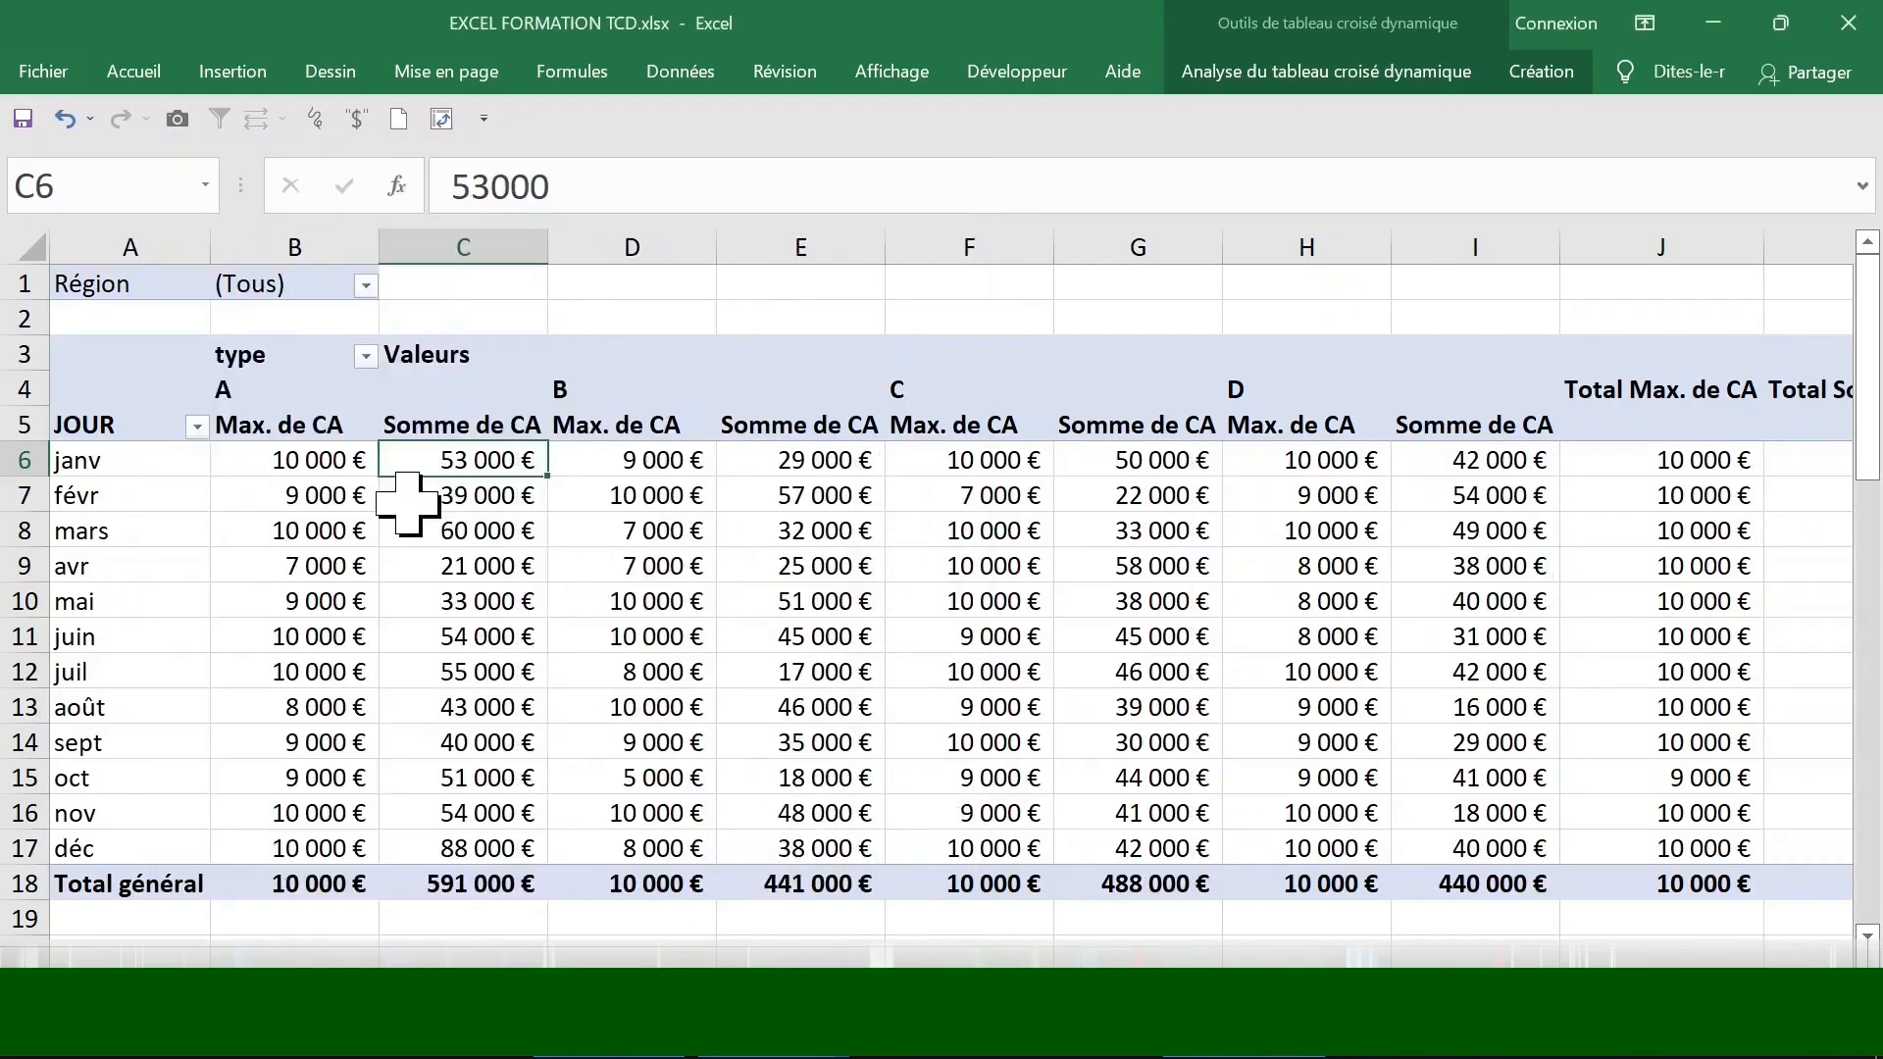
- Select the Max. de CA and Somme de CA columns under type A in the pivot table
{"action": "left_click", "coordinate": [342, 463]}
{"action": "left_click", "coordinate": [447, 461]}
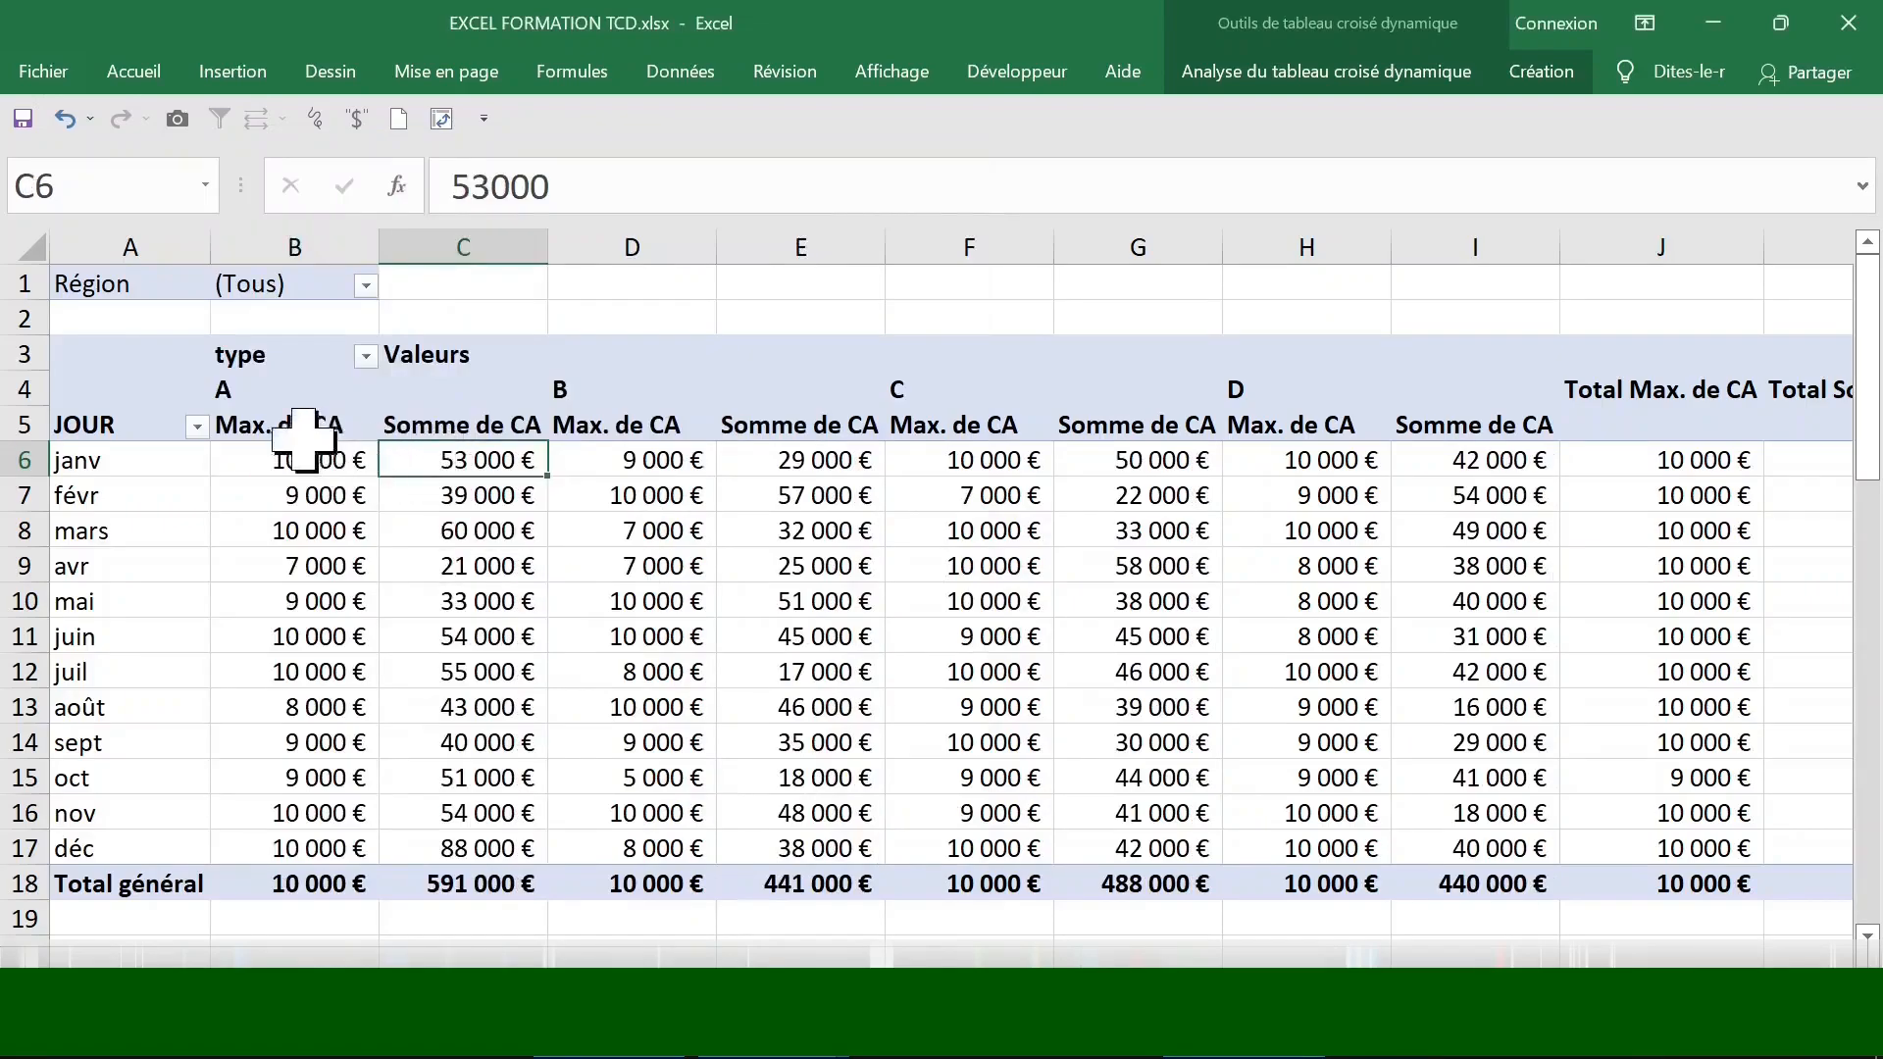
{"action": "left_click", "coordinate": [252, 377]}
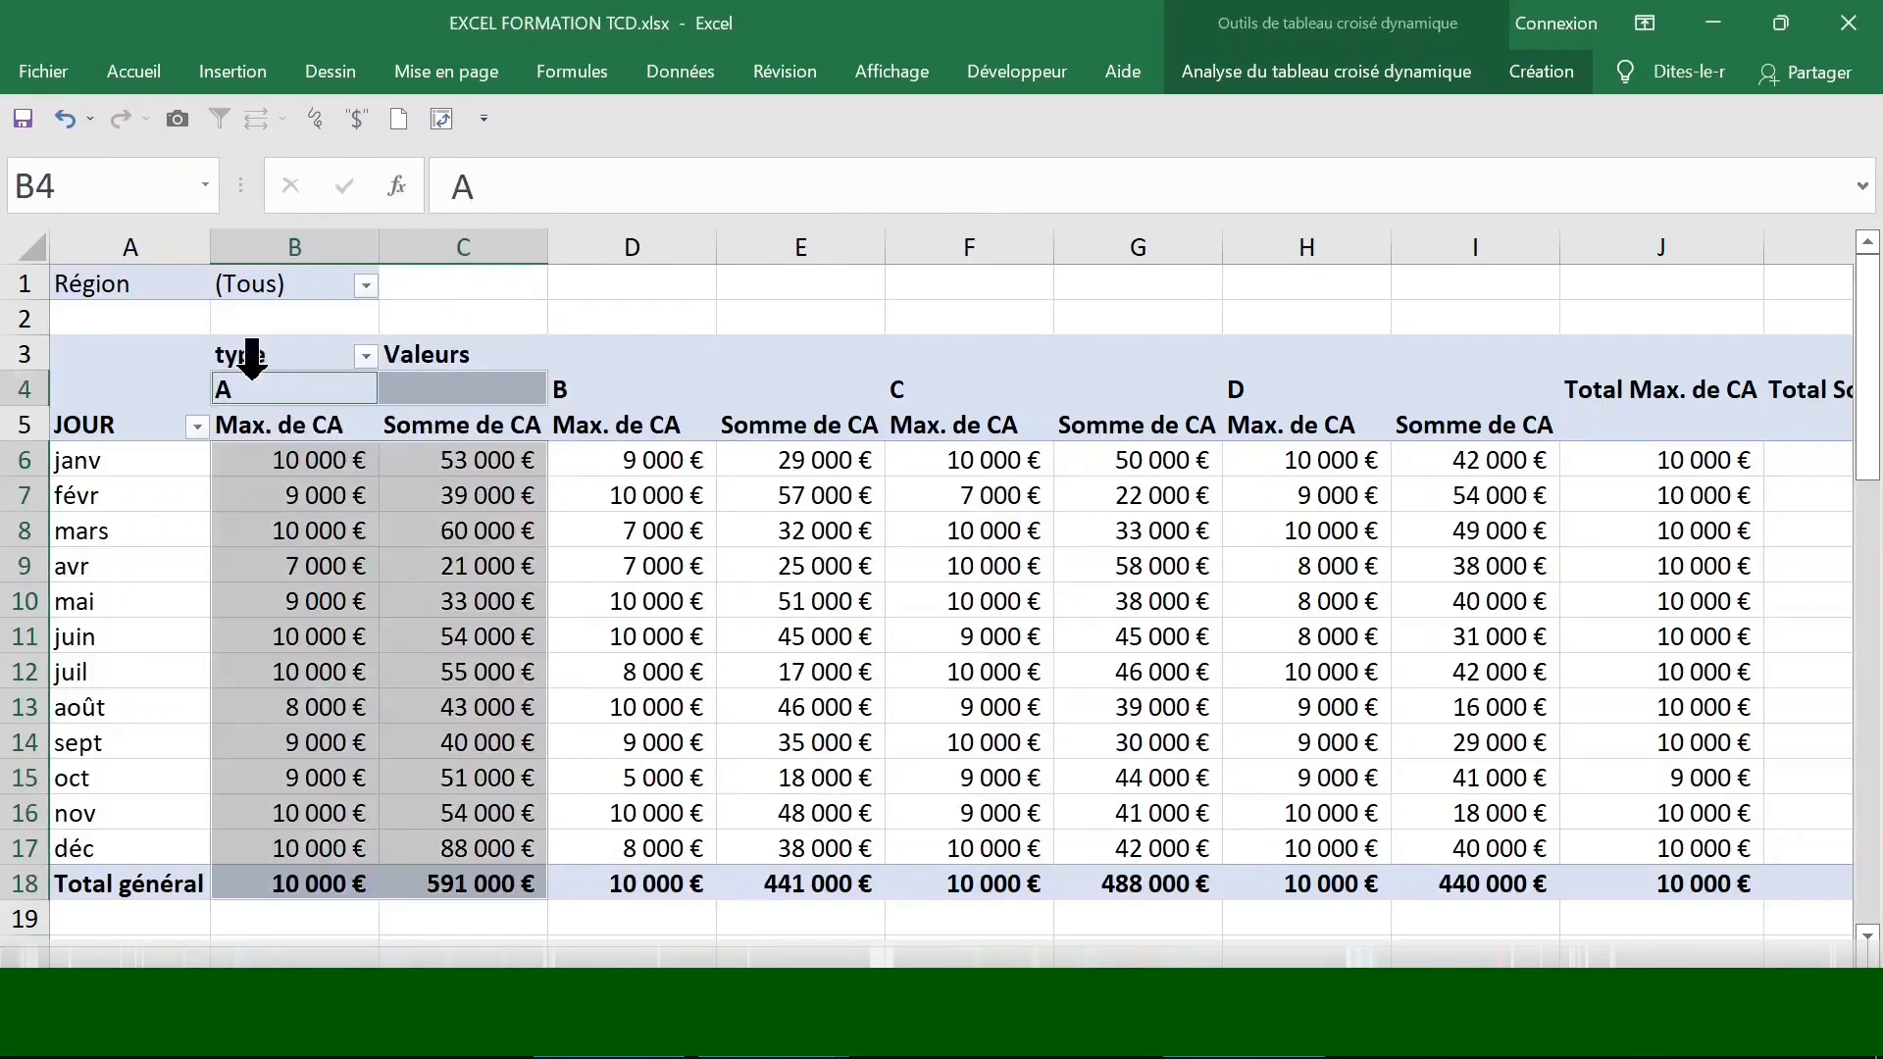